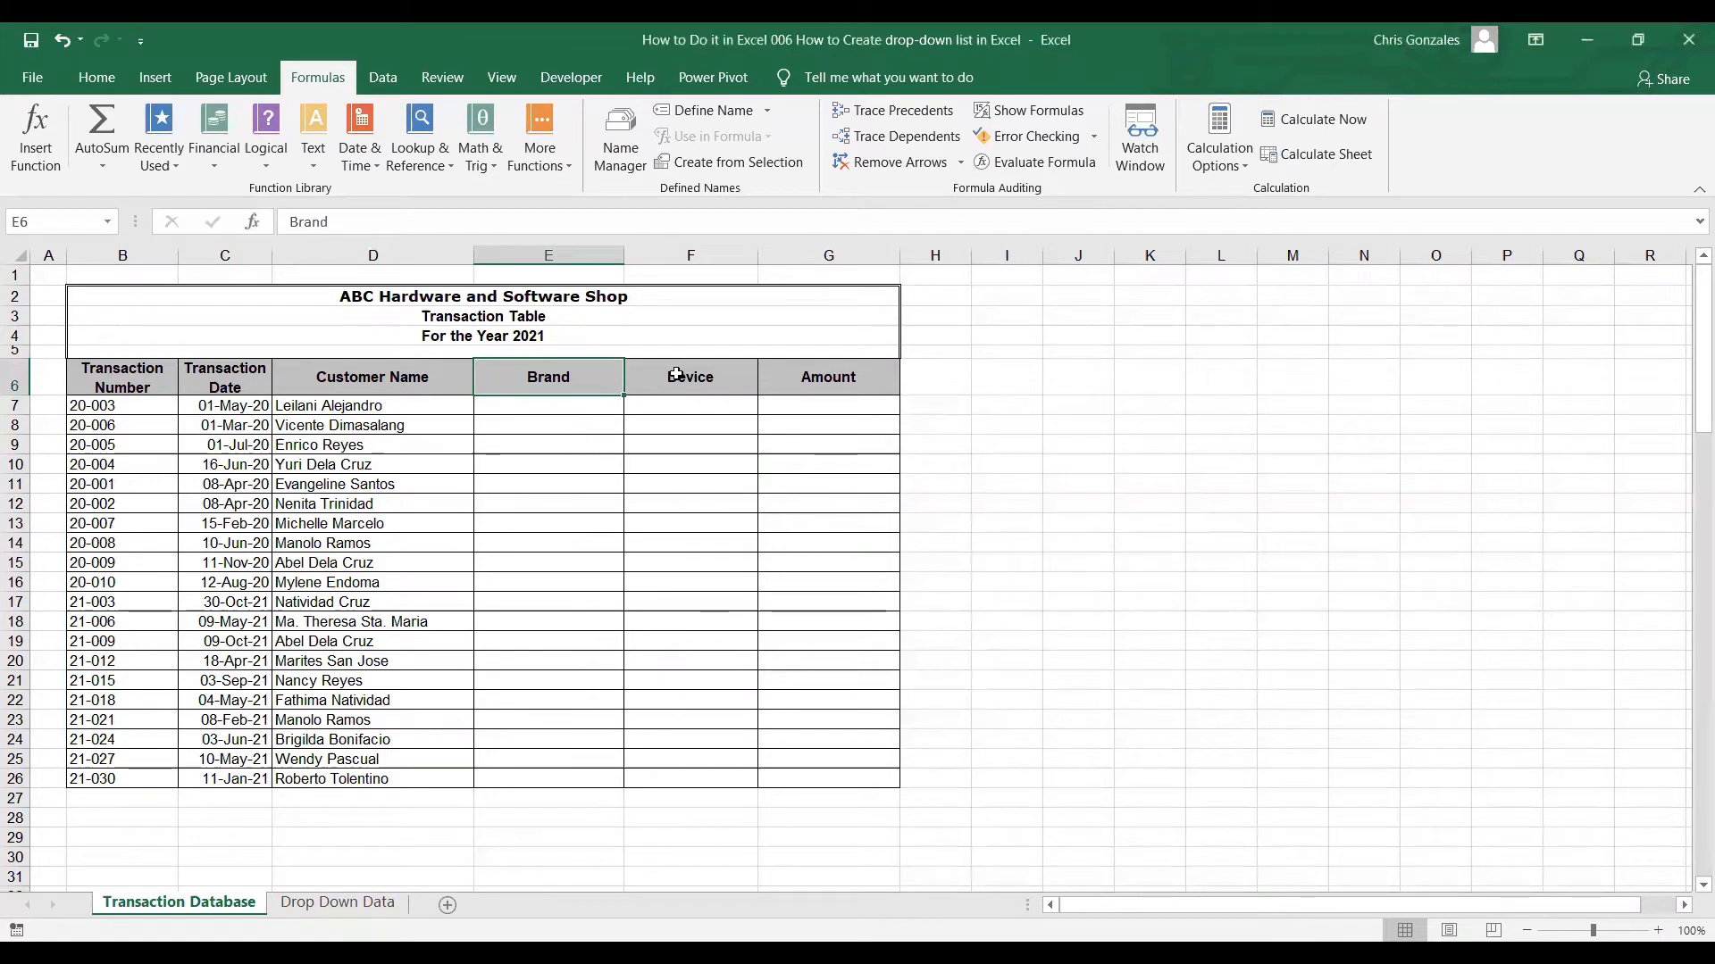
Examine the Brand, Device and Amount columns of the transaction table and the brand, device and price lists on the Drop Down Data sheet
click(703, 374)
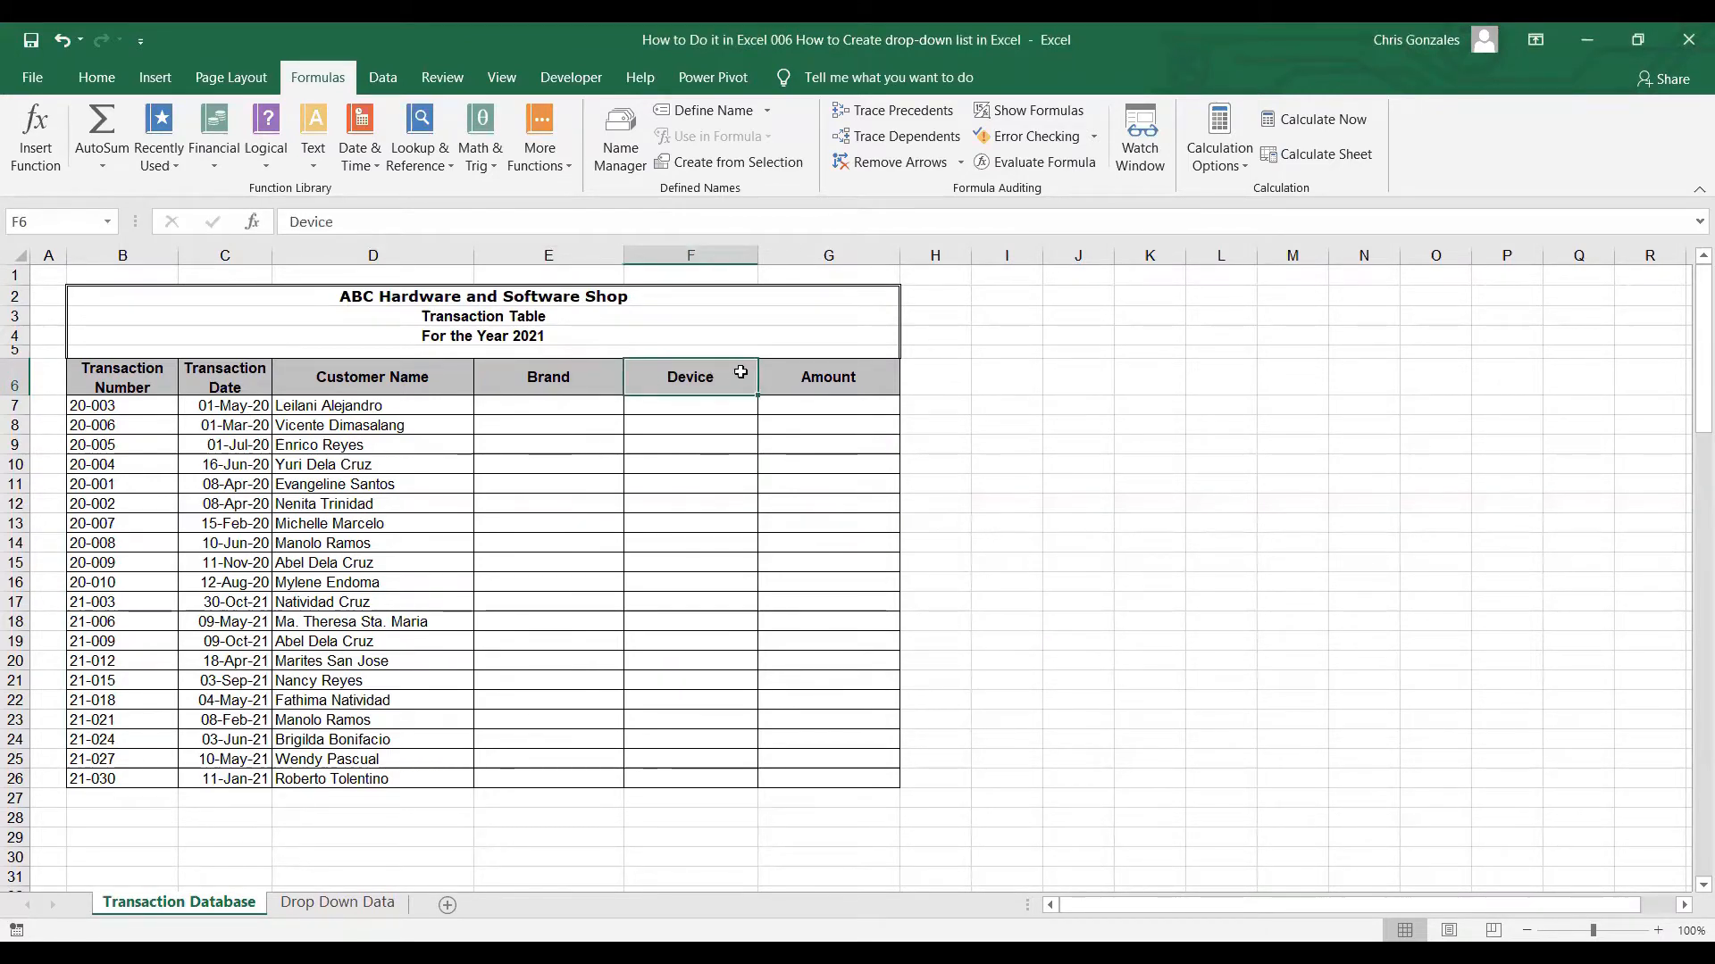
click(810, 374)
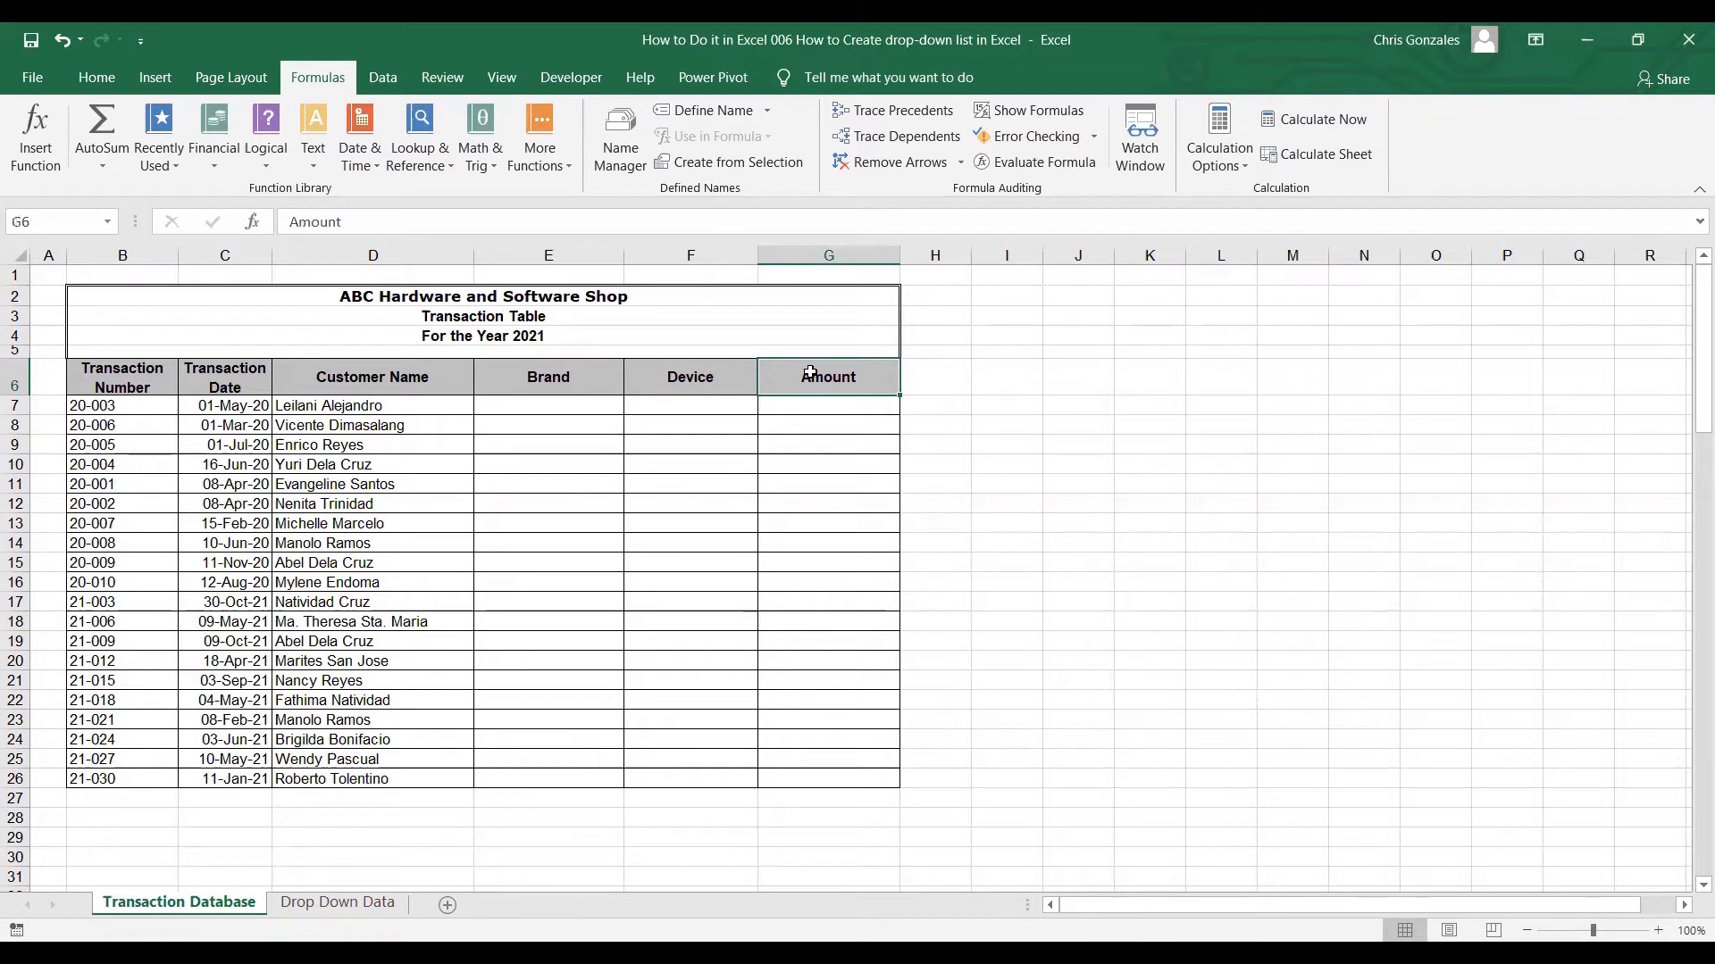
click(708, 376)
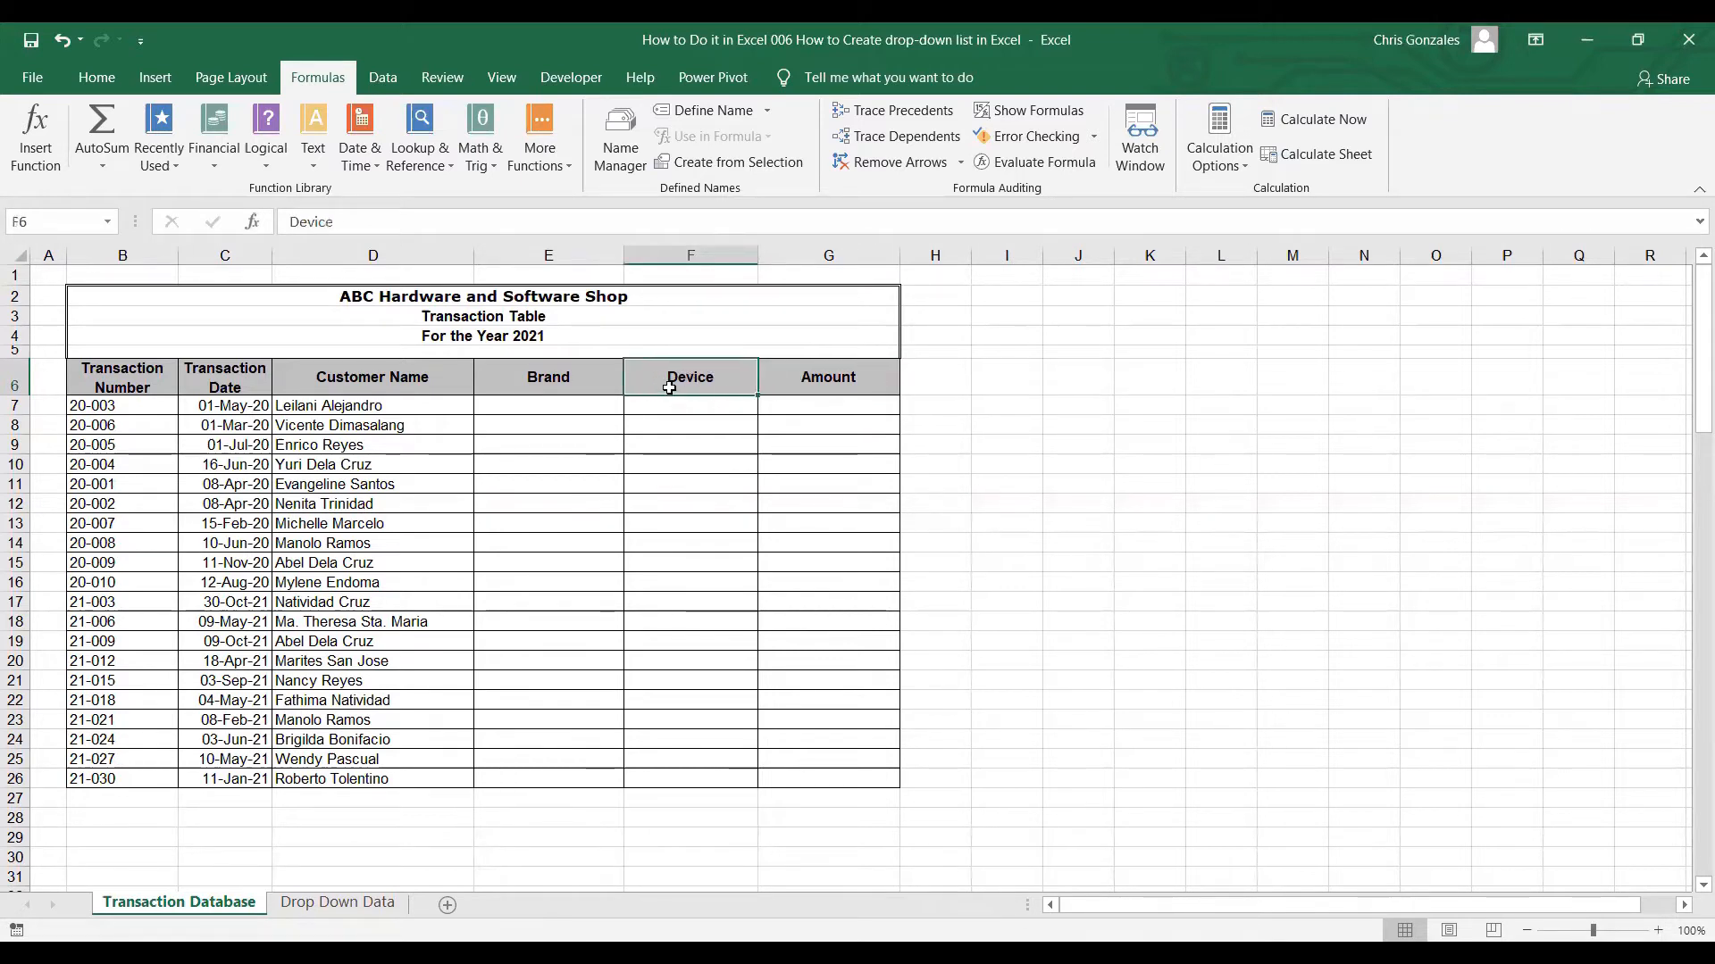
click(561, 386)
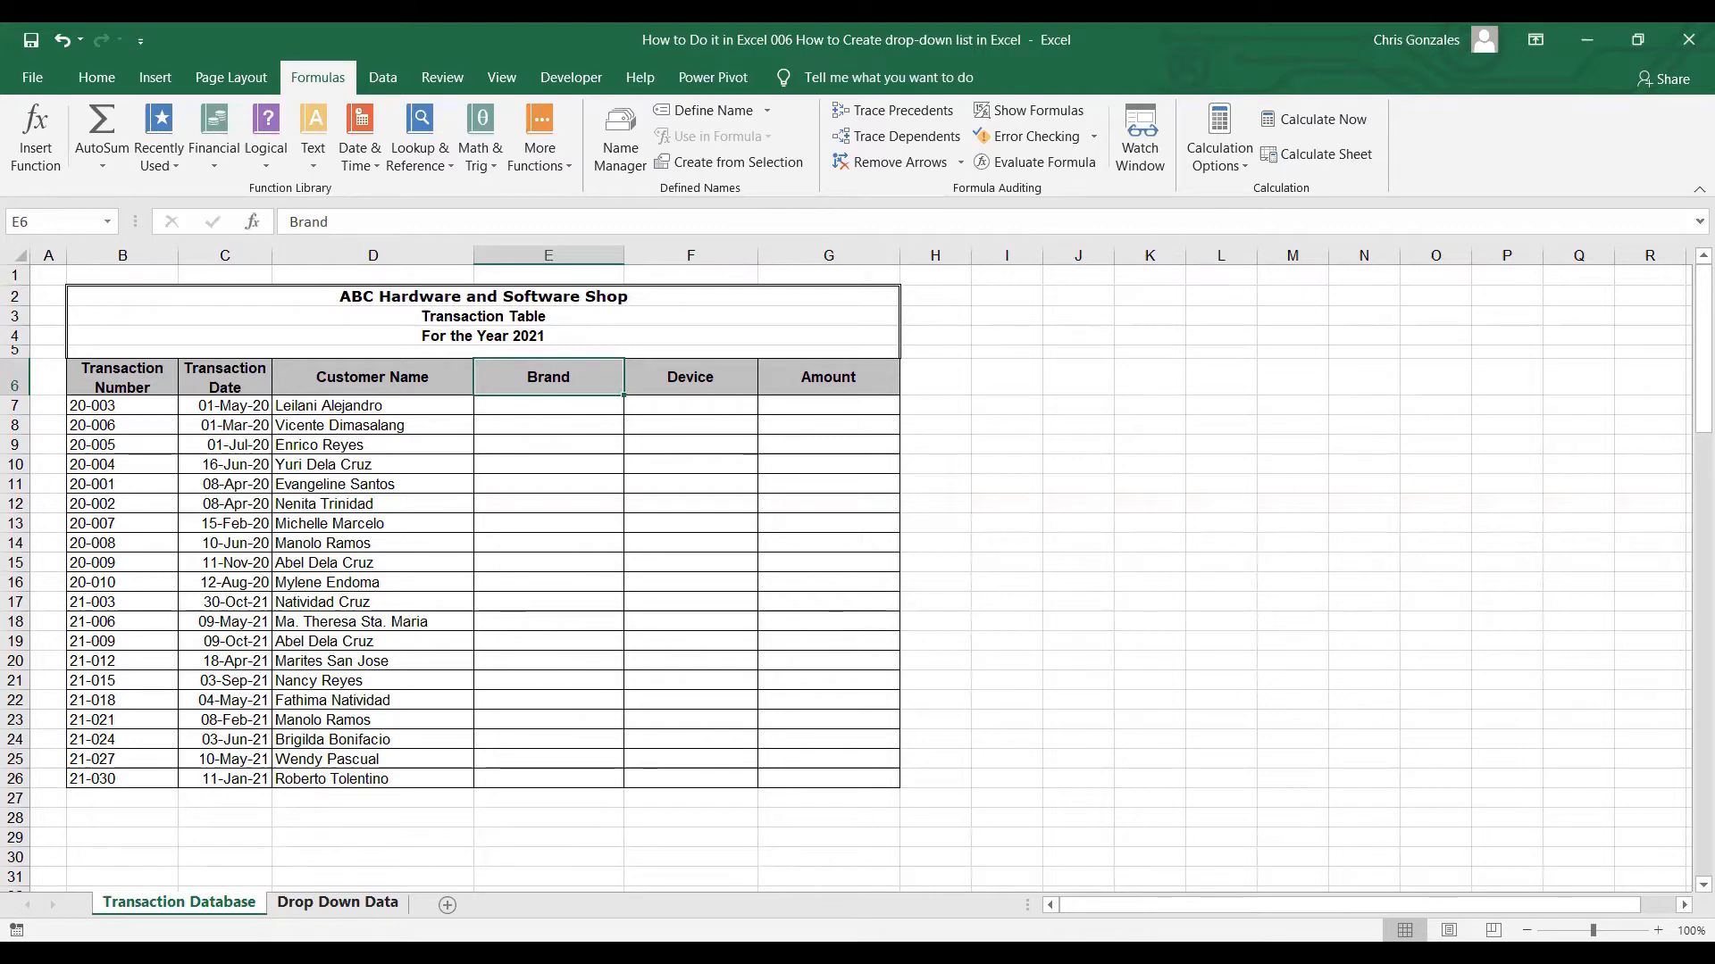
click(337, 902)
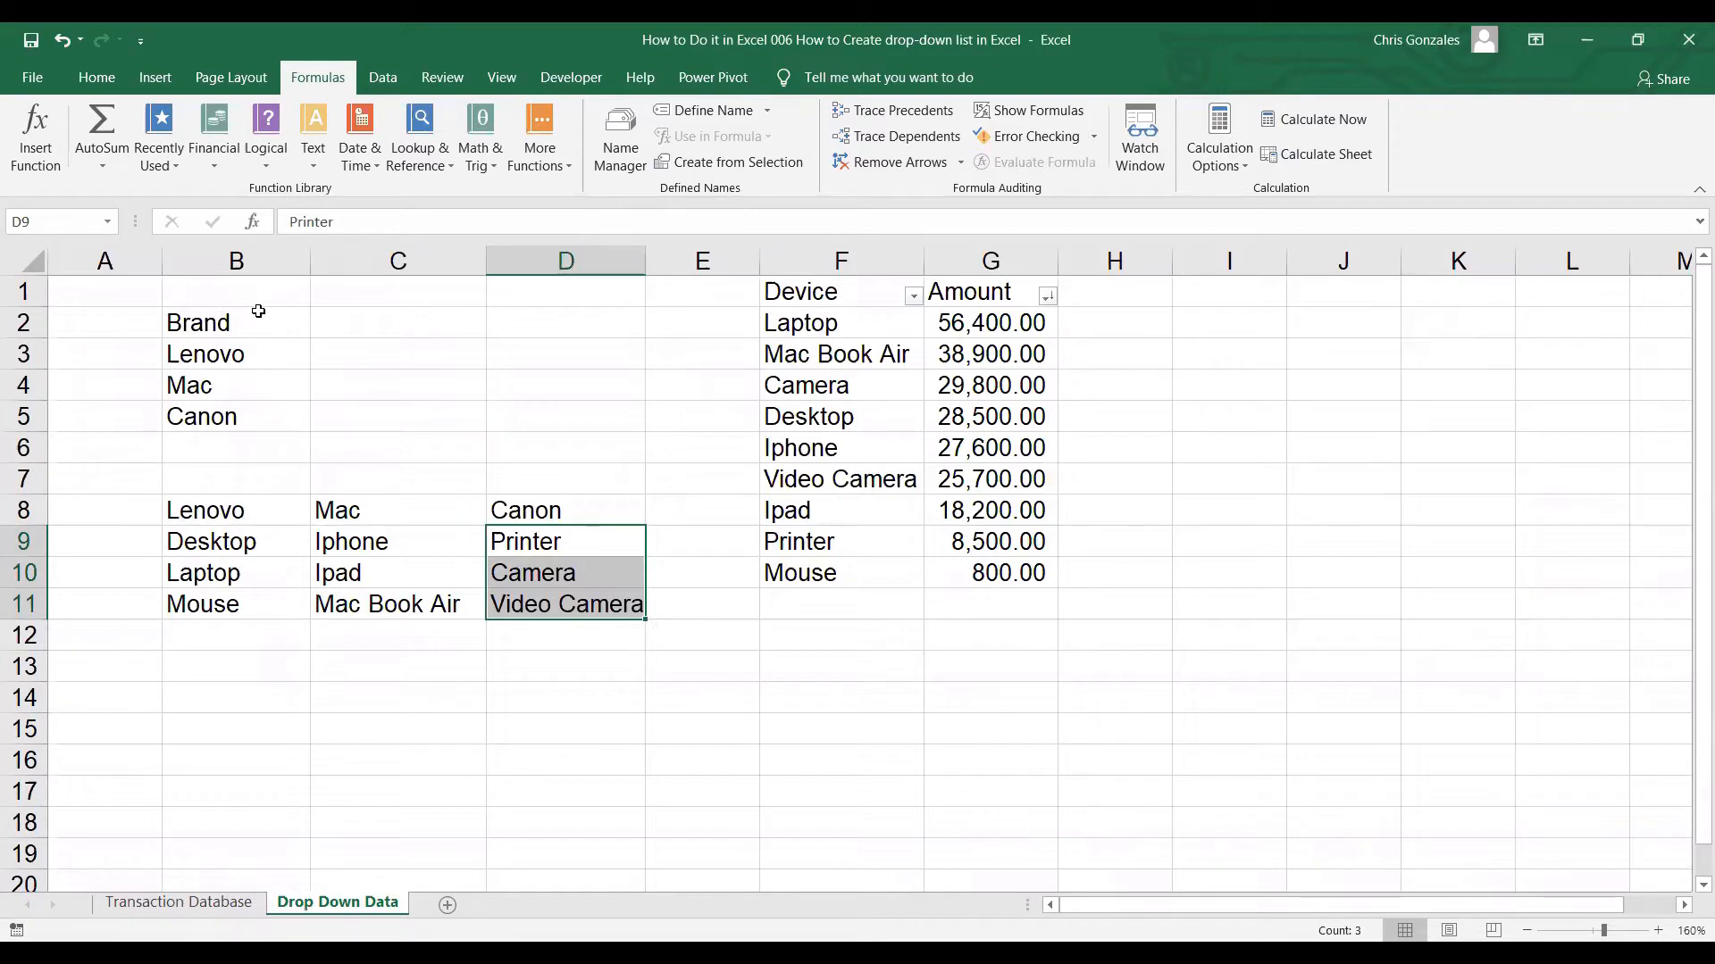
drag(258, 311, 268, 428)
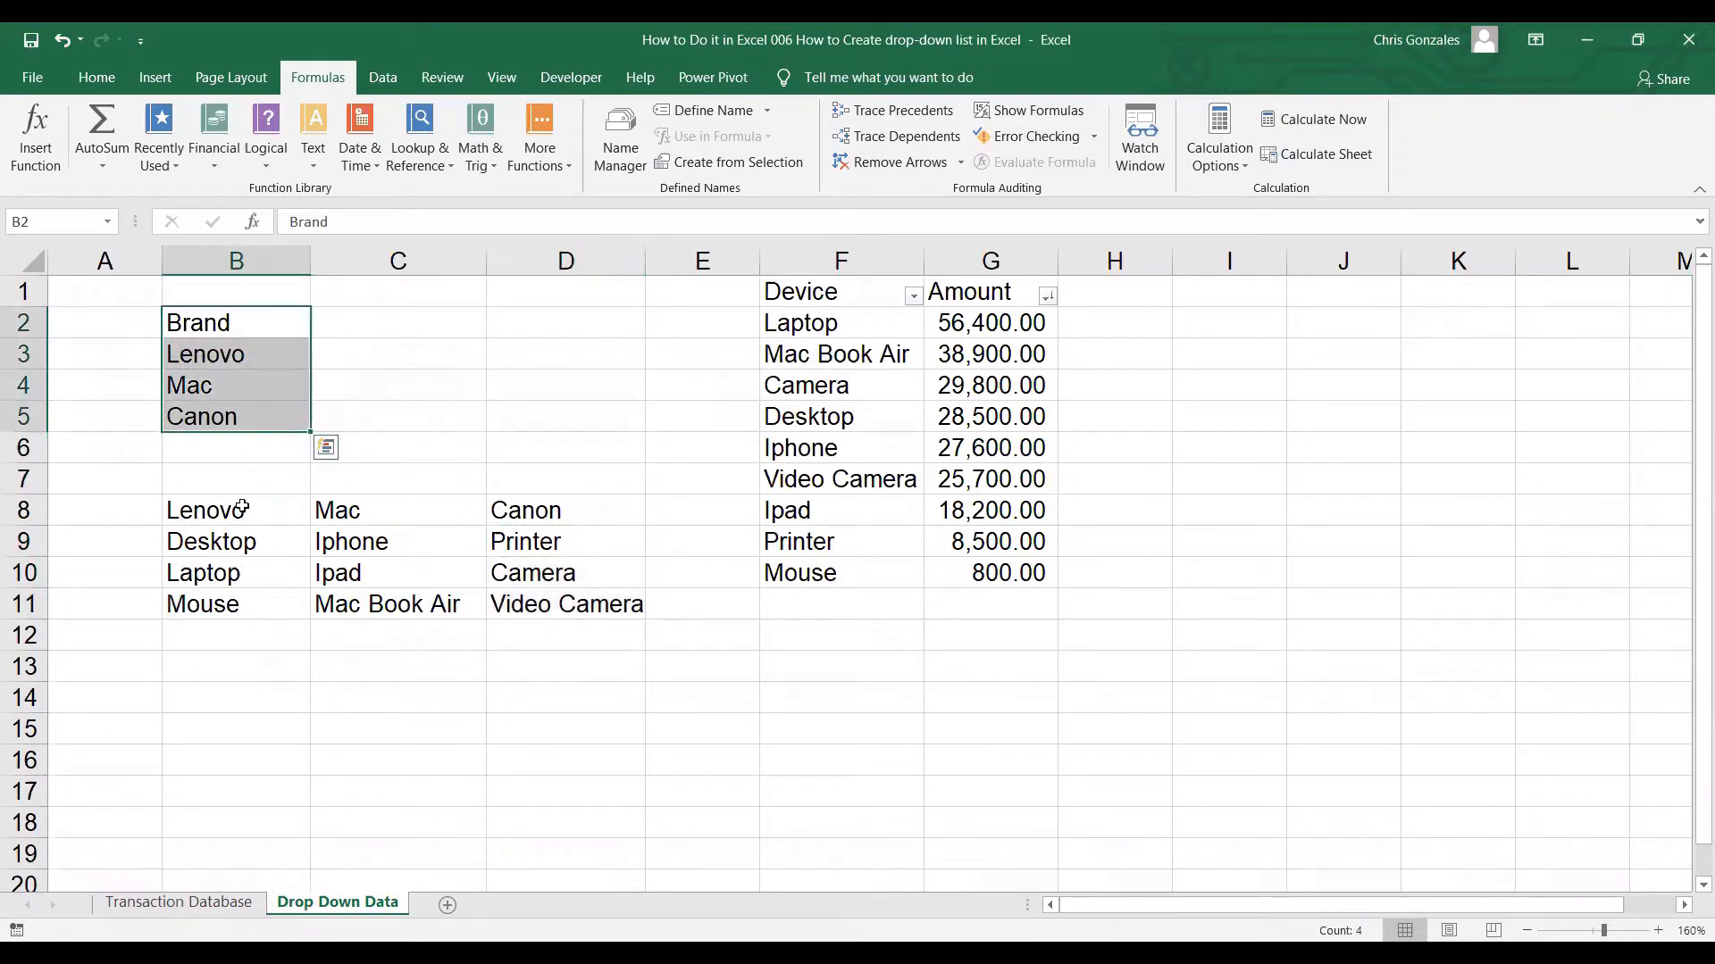
drag(242, 509, 533, 598)
double_click(534, 600)
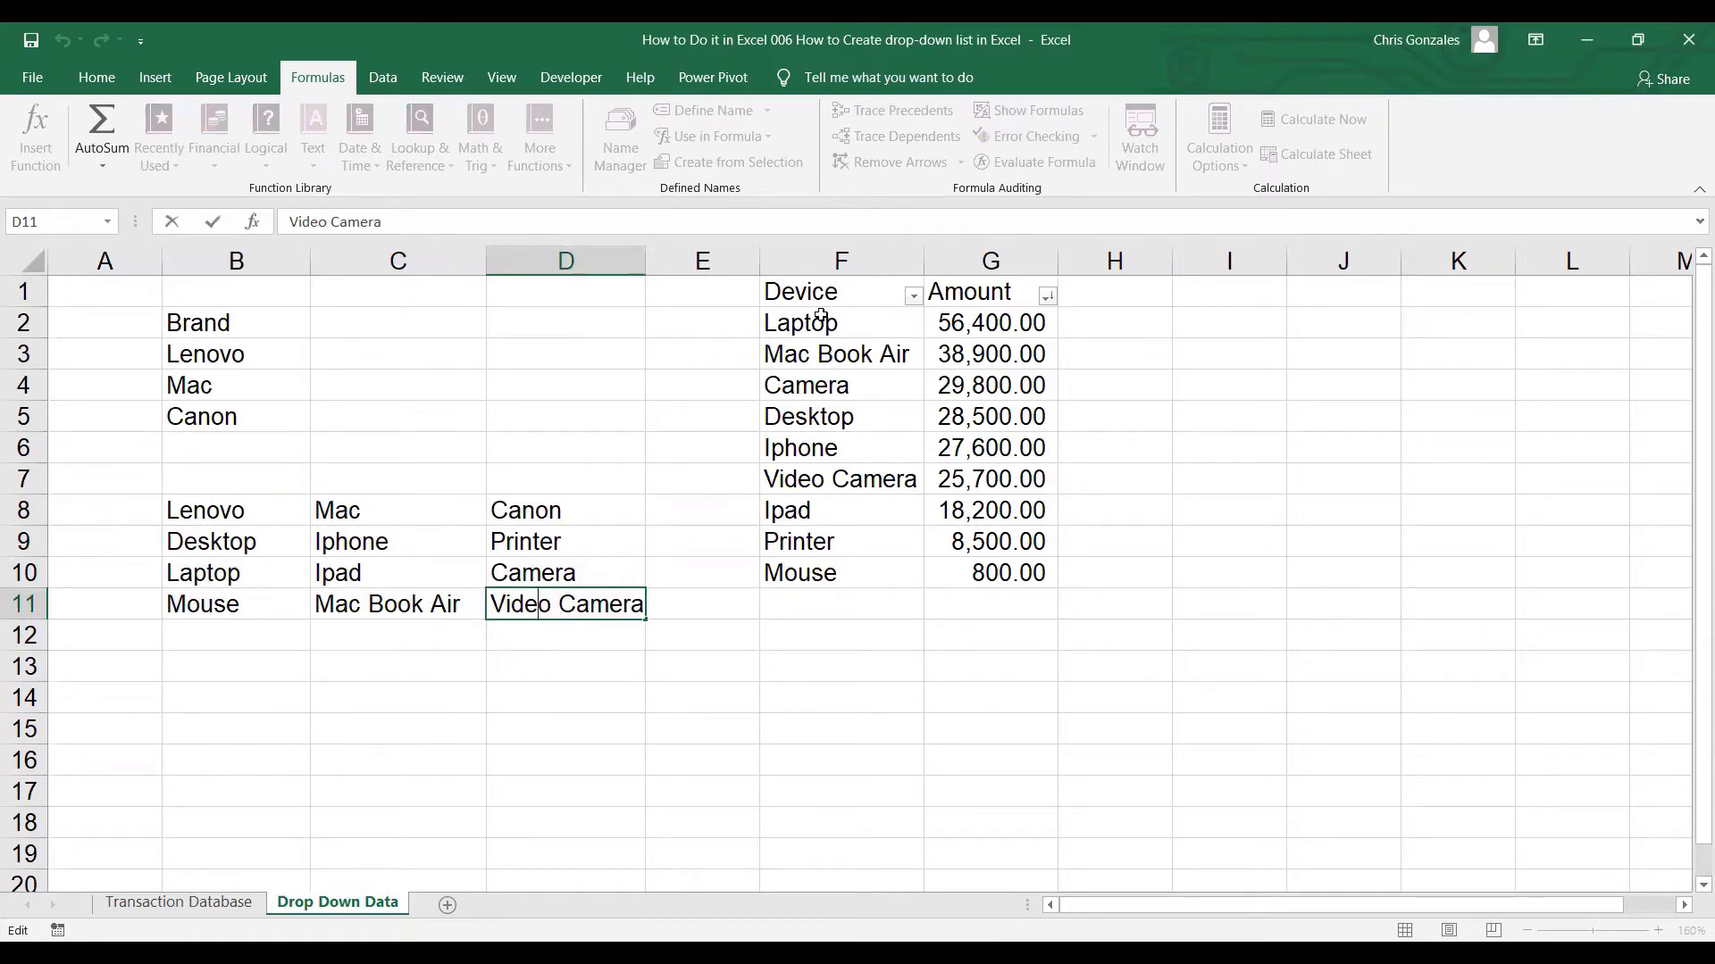
drag(808, 324, 966, 536)
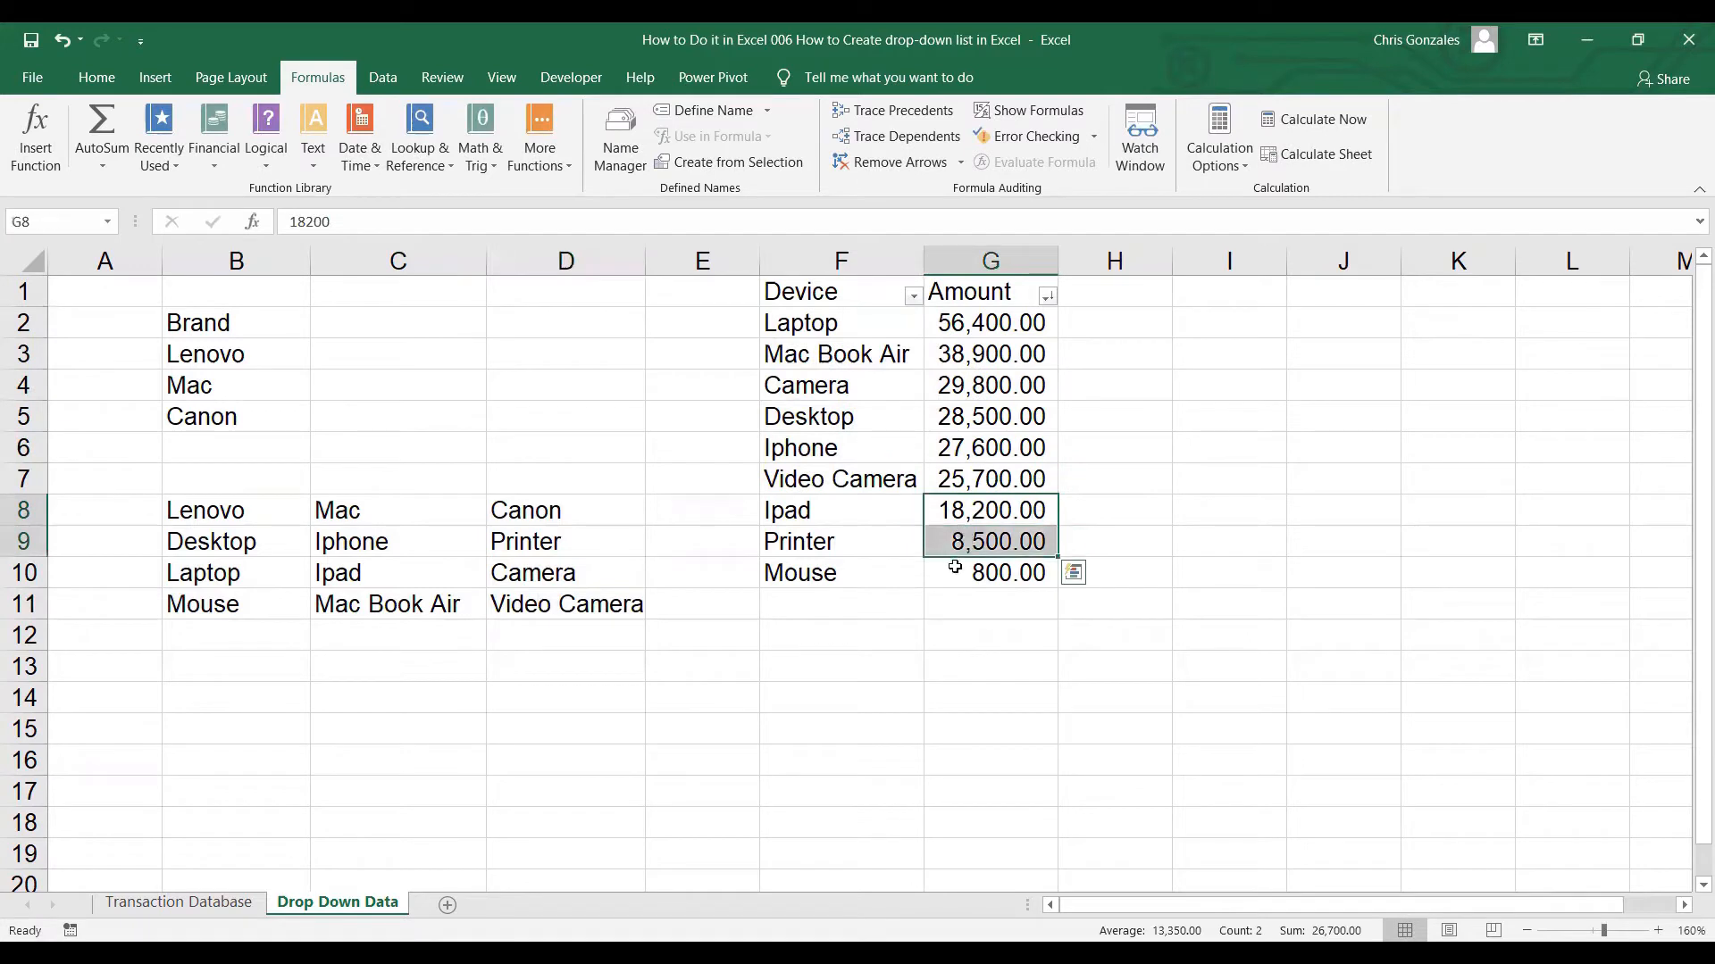
click(955, 567)
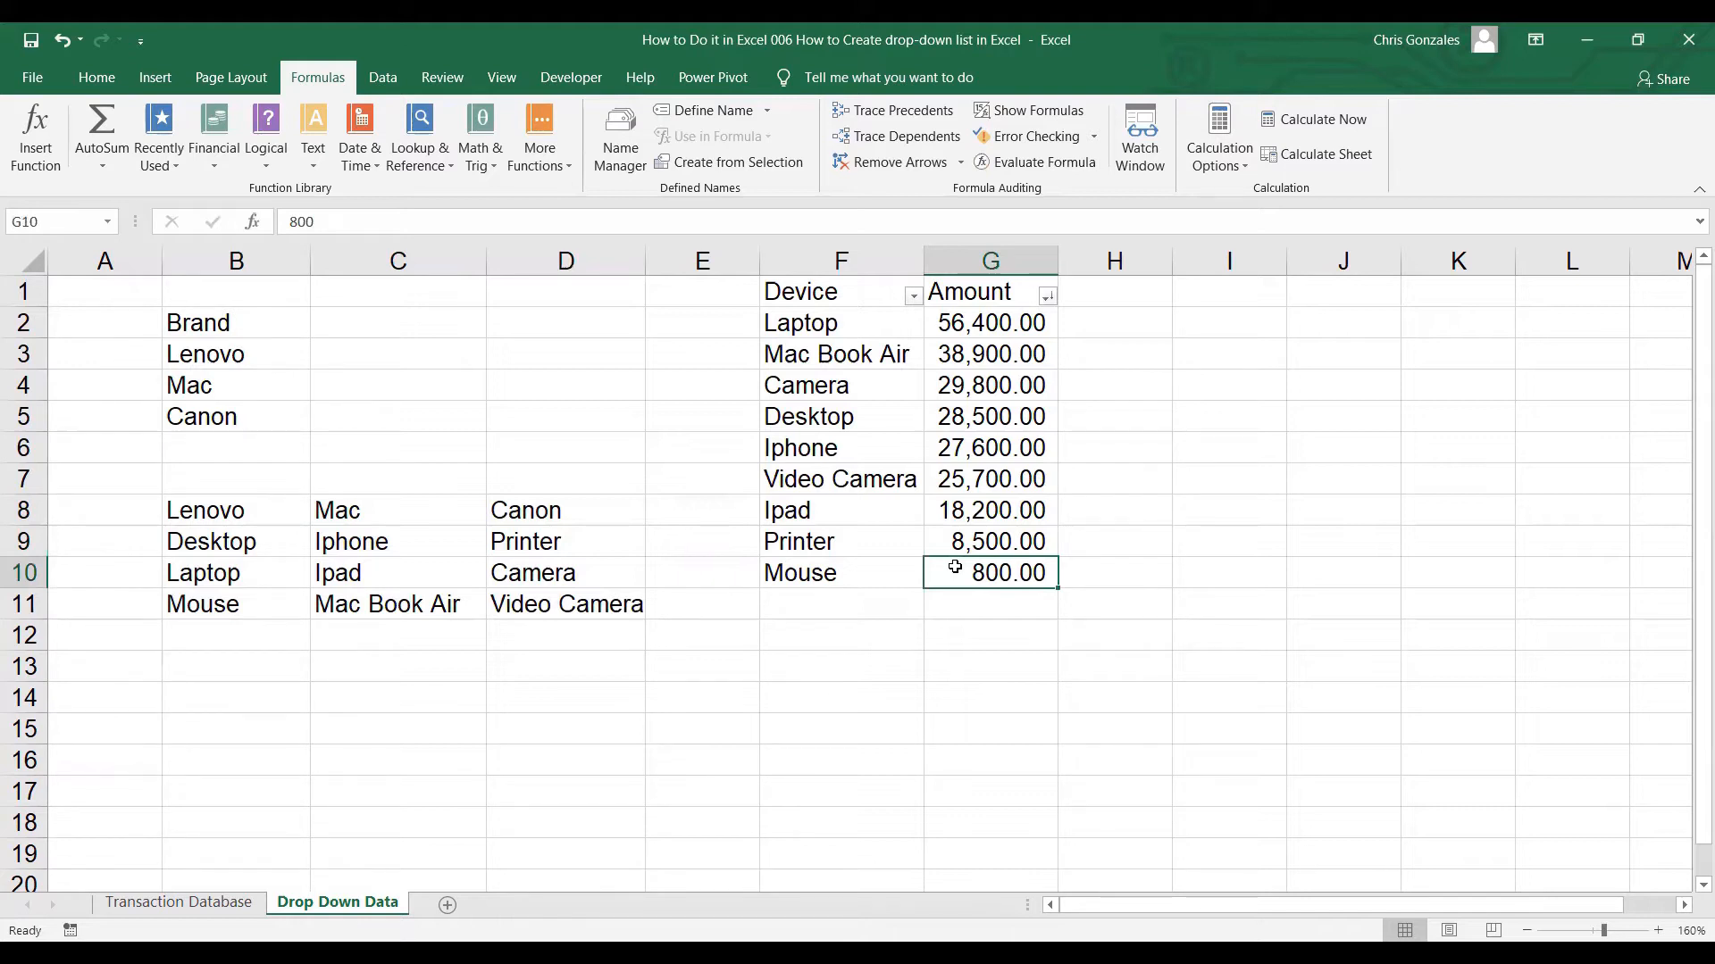
Name the brand list in B3:B5 on the Drop Down Data sheet "Brand"
click(224, 346)
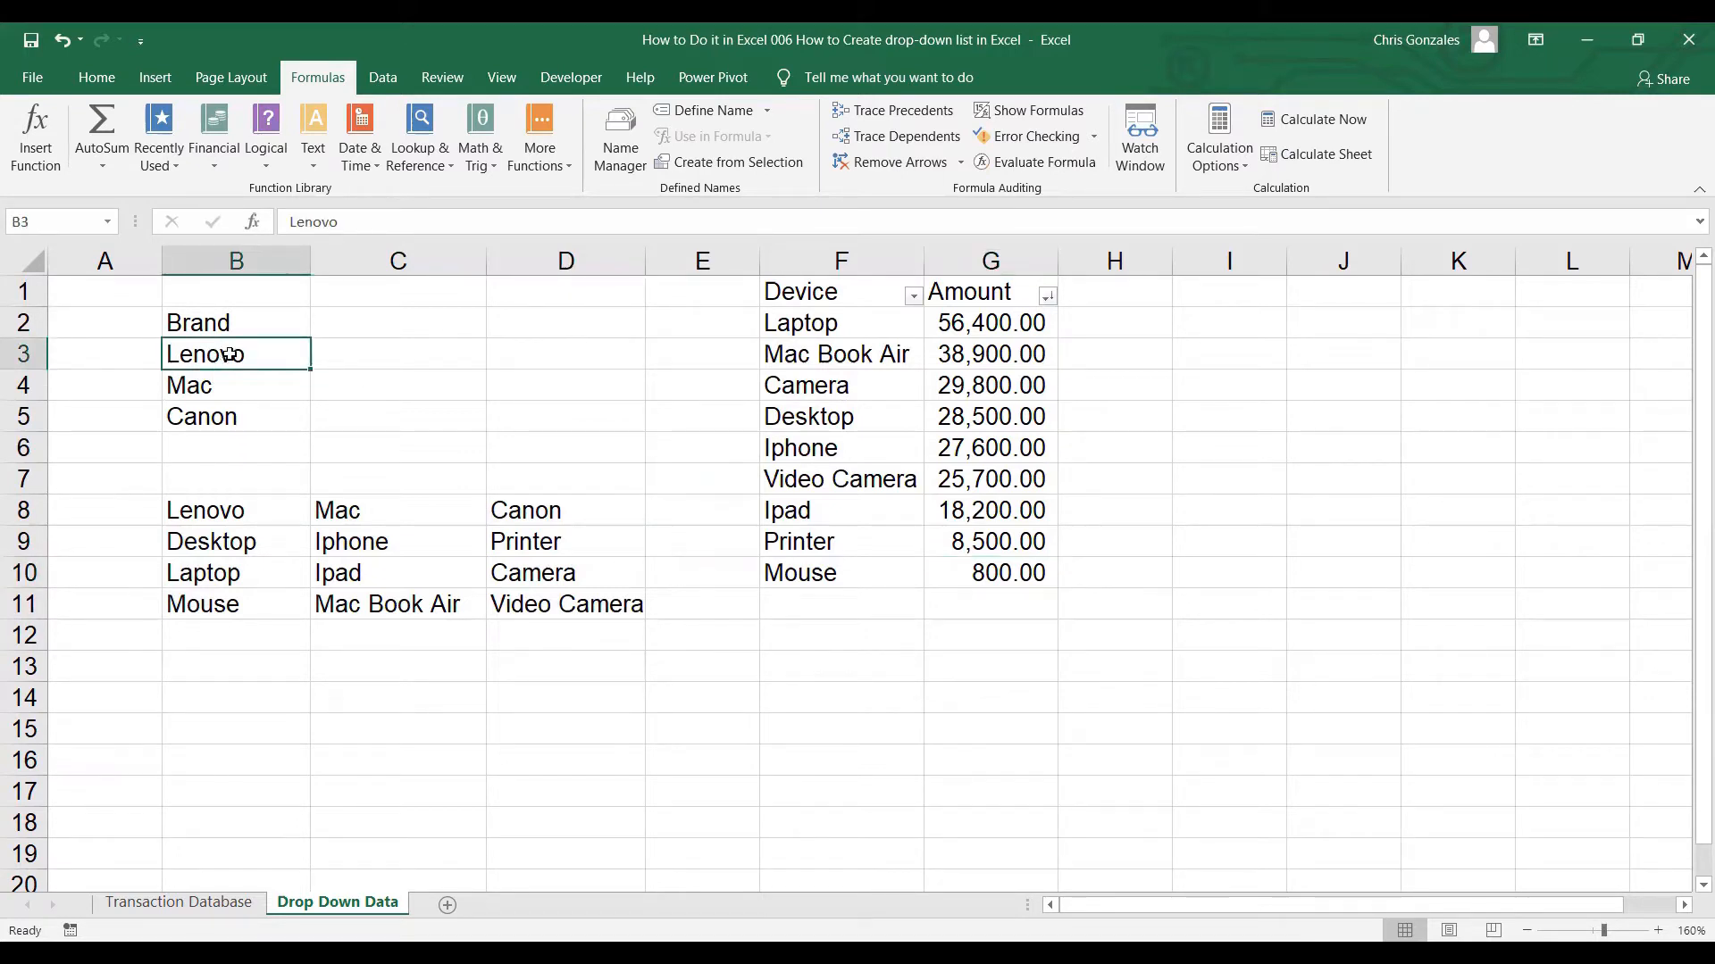
drag(229, 355, 229, 413)
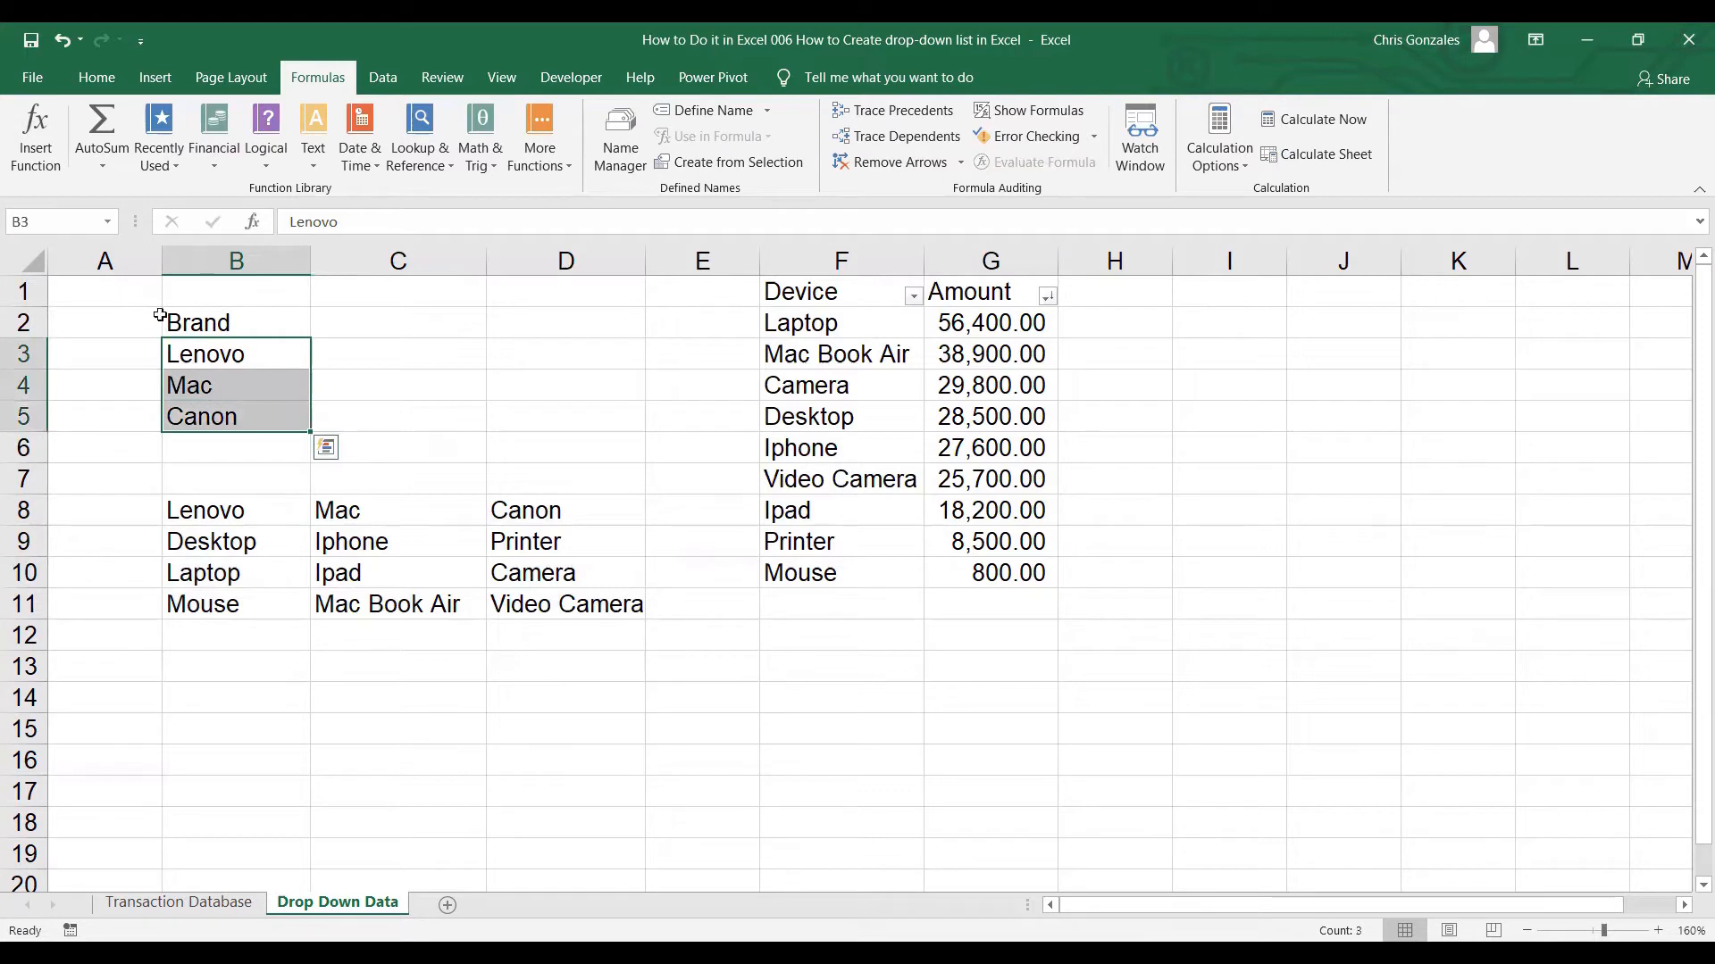
click(68, 224)
text(Brand)
key(Return)
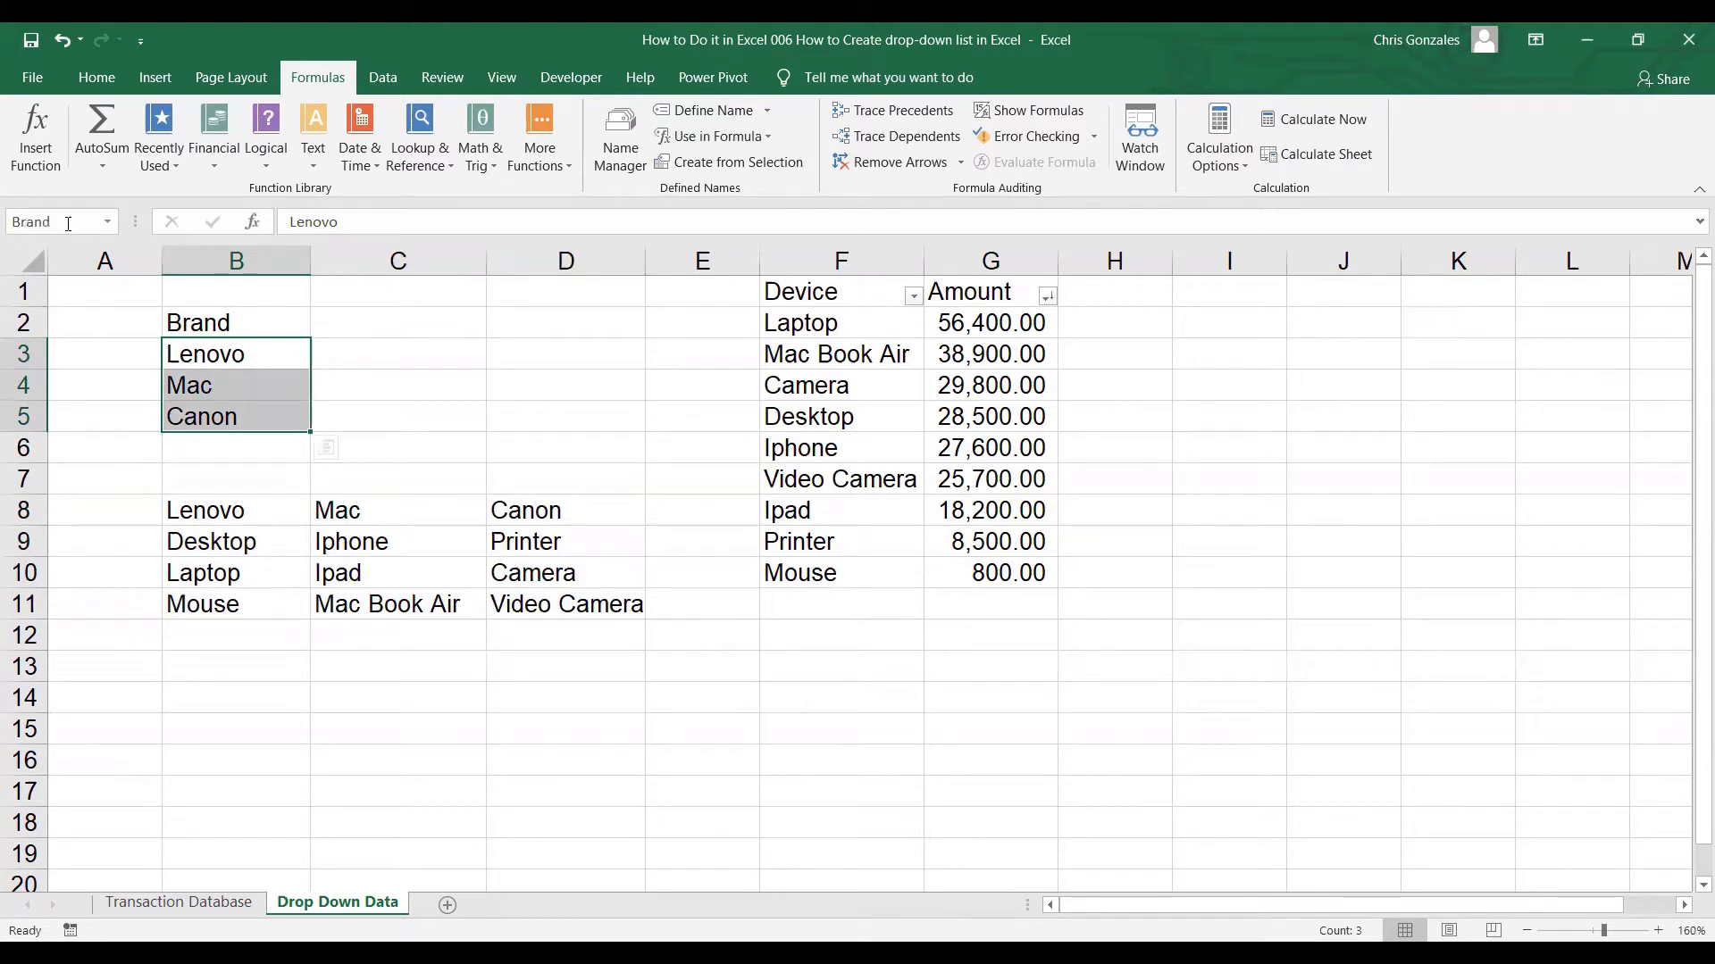
Create named ranges from the device lists in B8:D11, using only the top row as names, and check the defined names
click(265, 503)
key(Down)
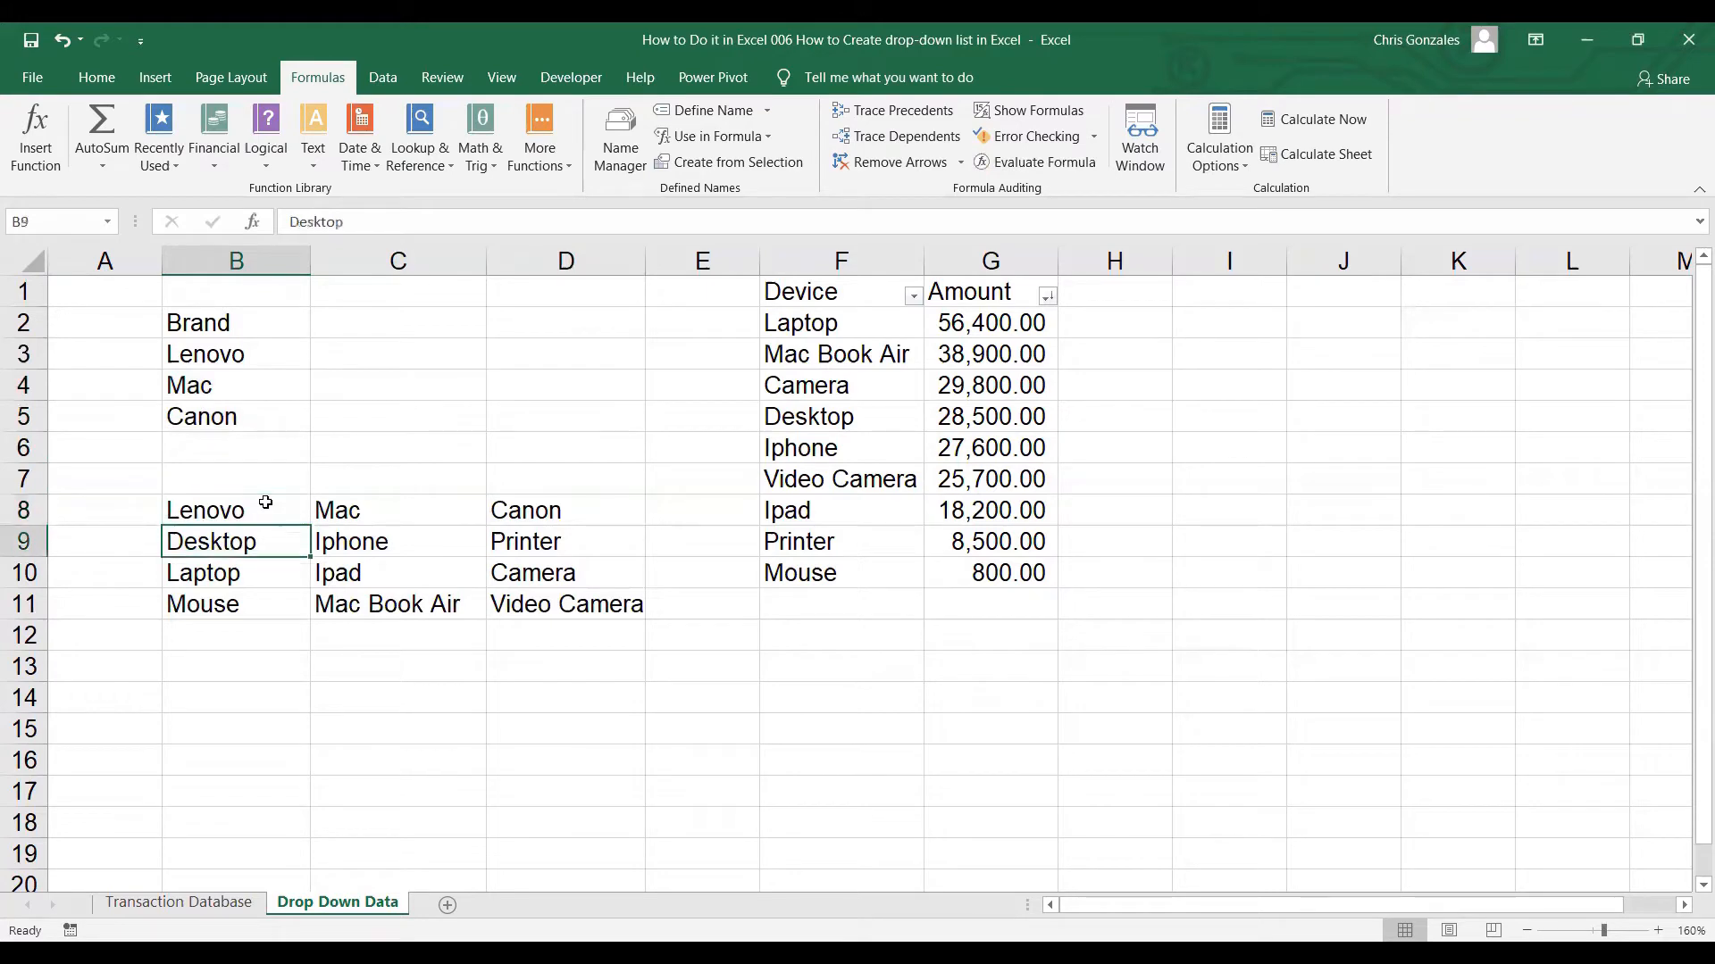
key(Right)
key(Right)
key(Left)
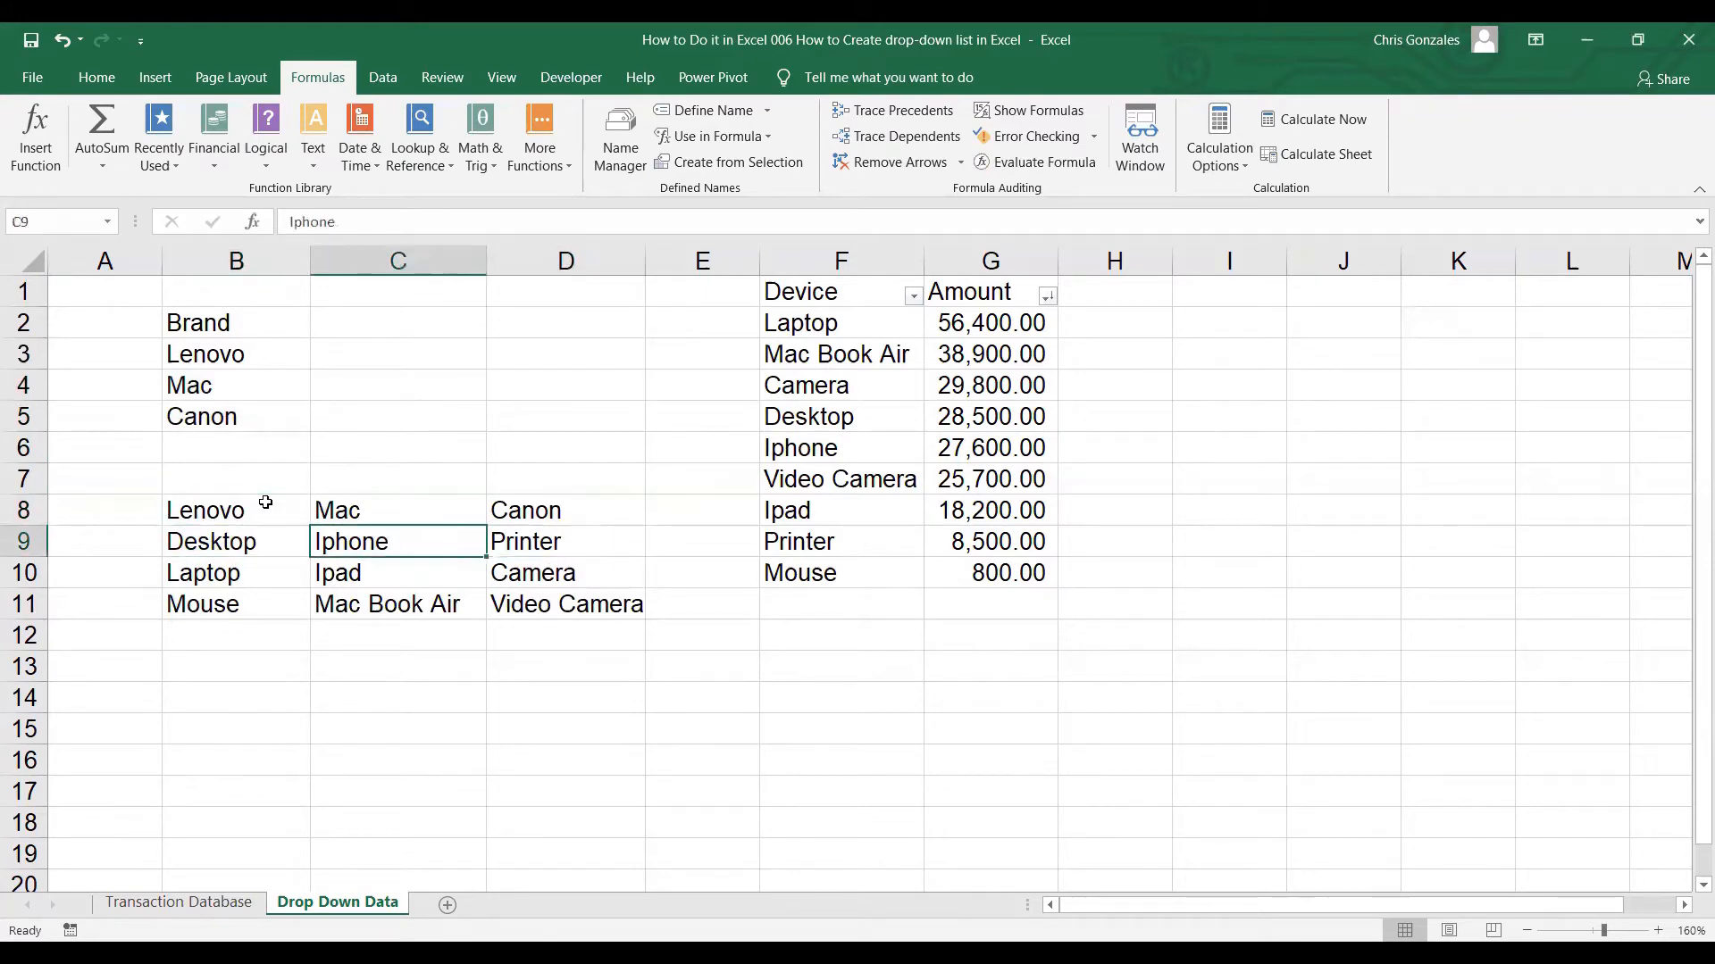
key(Left)
key(Up)
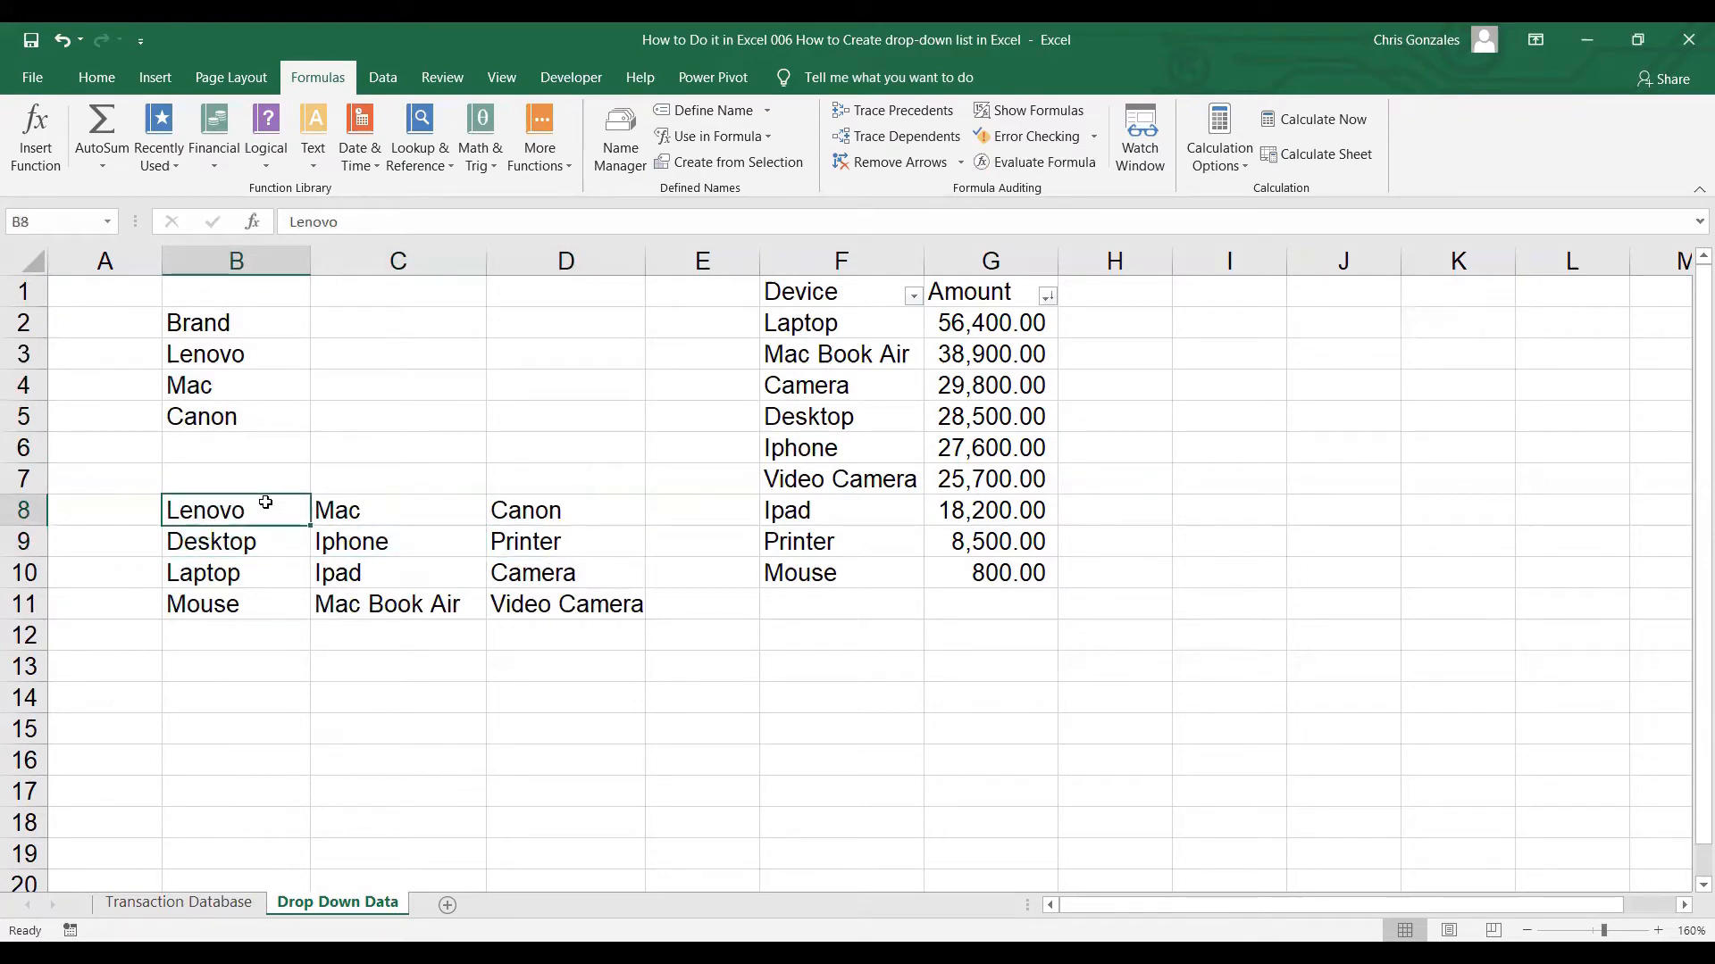
key(shift+Down)
key(shift+Down)
key(shift+Down)
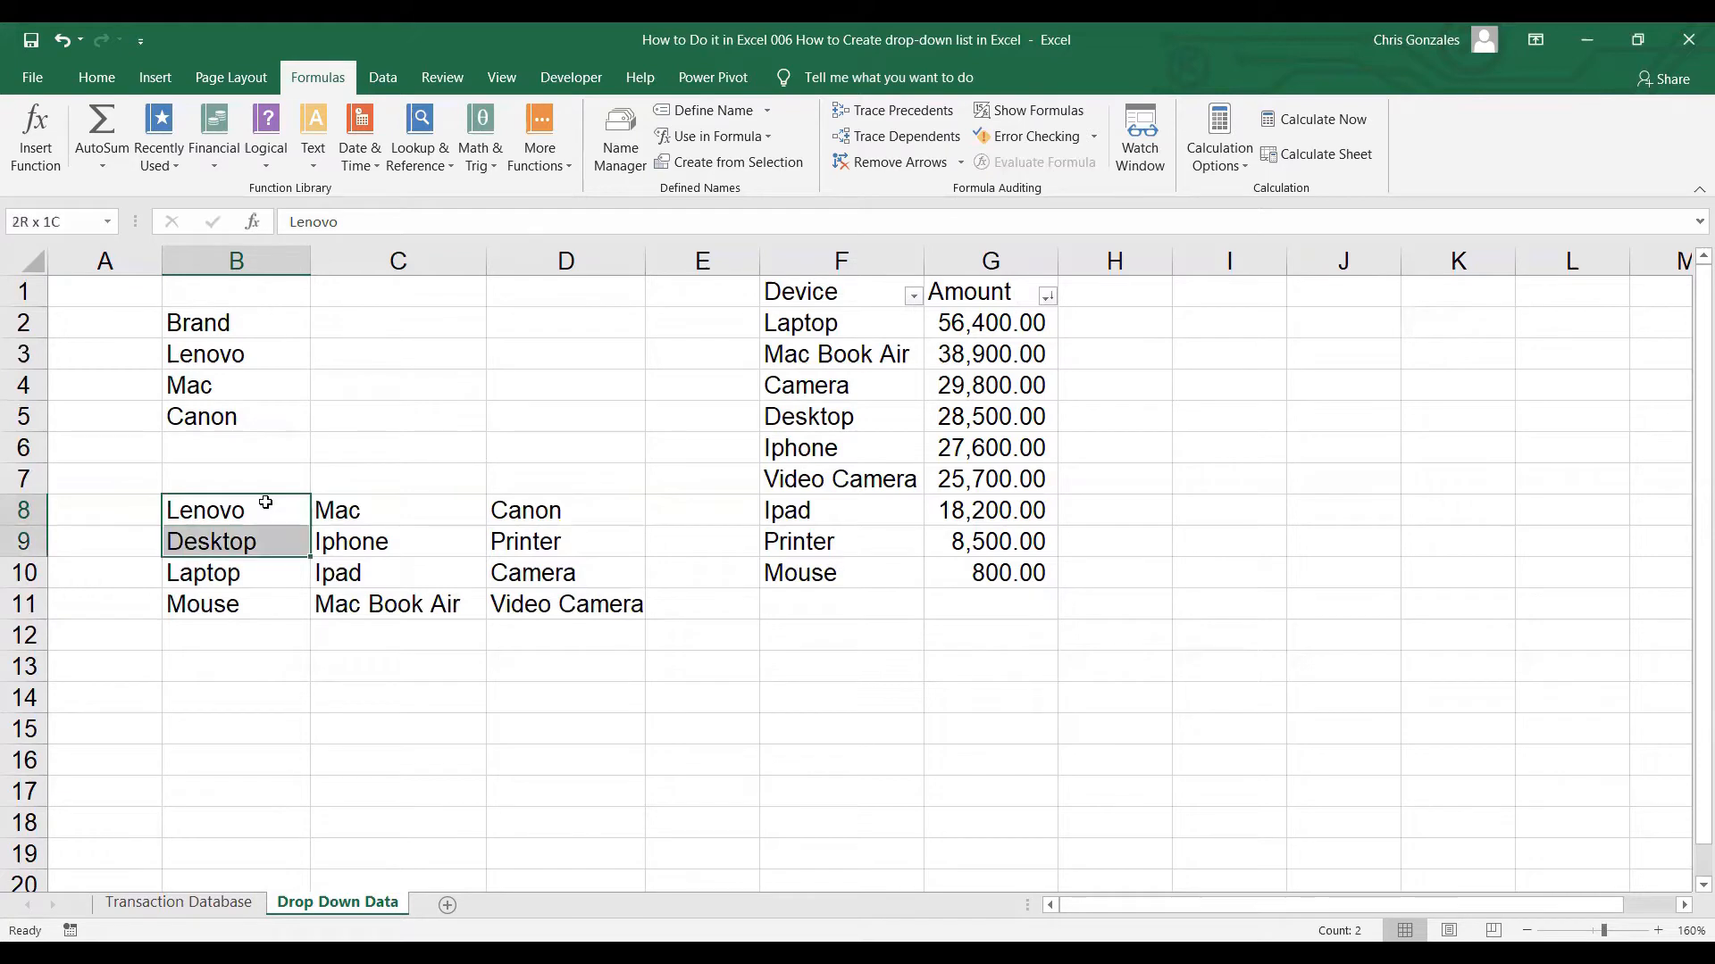
key(shift+Right)
key(shift+Right)
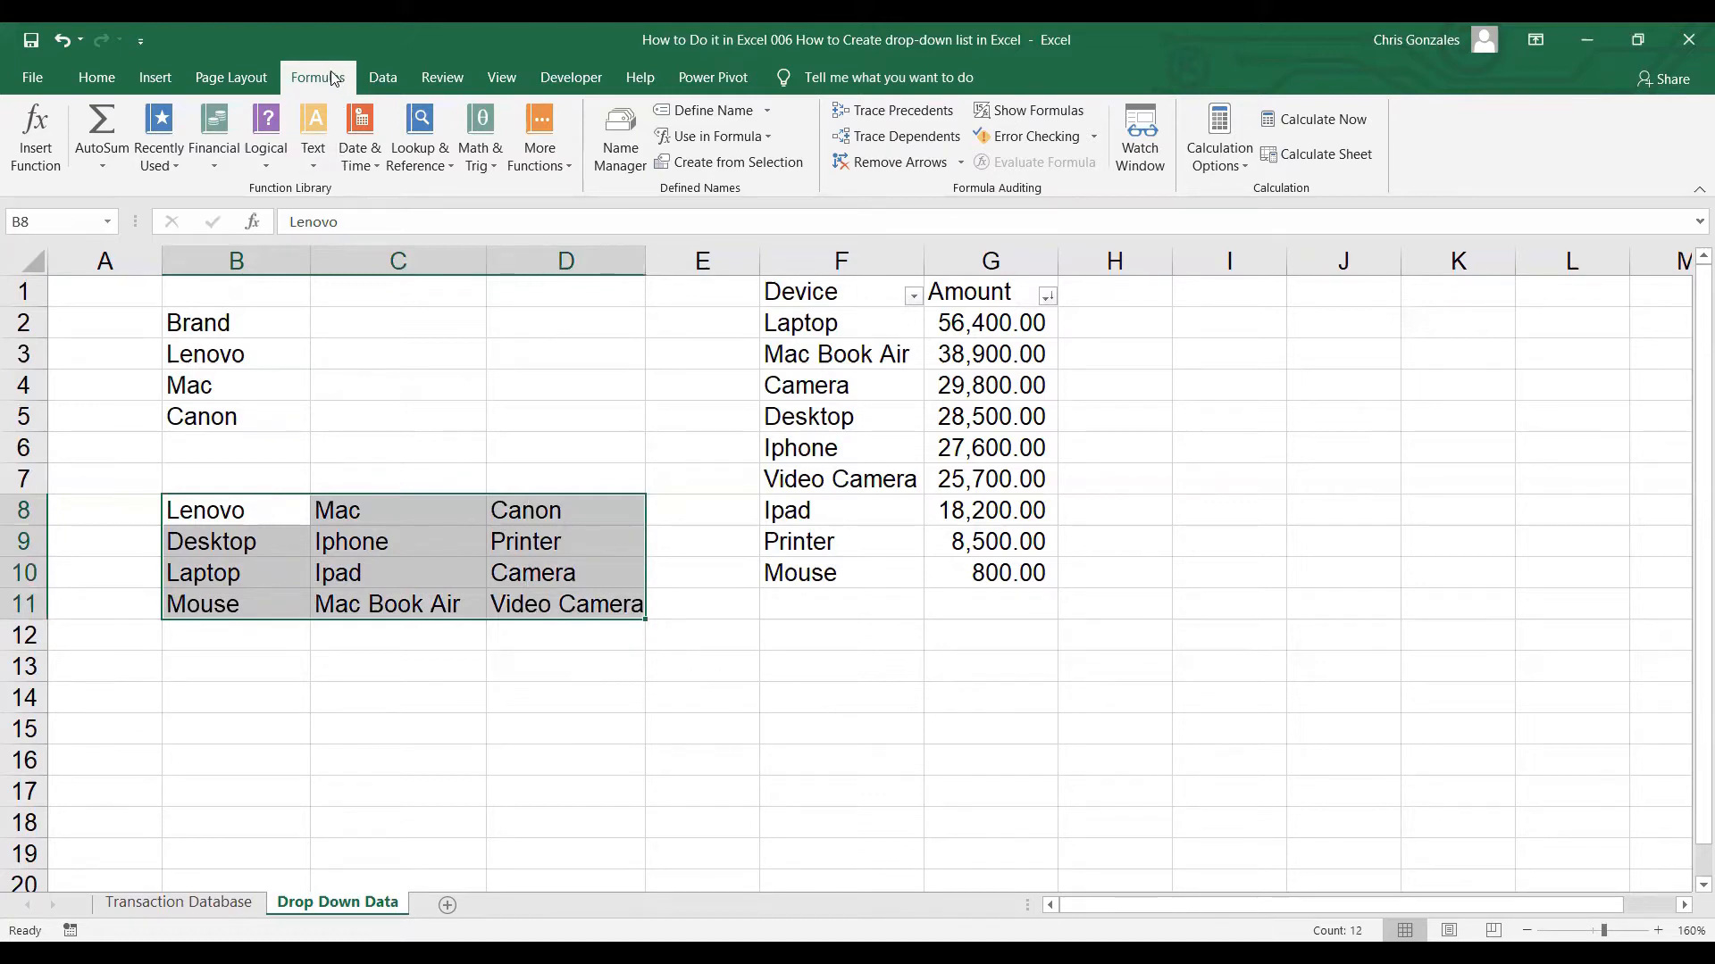
click(706, 167)
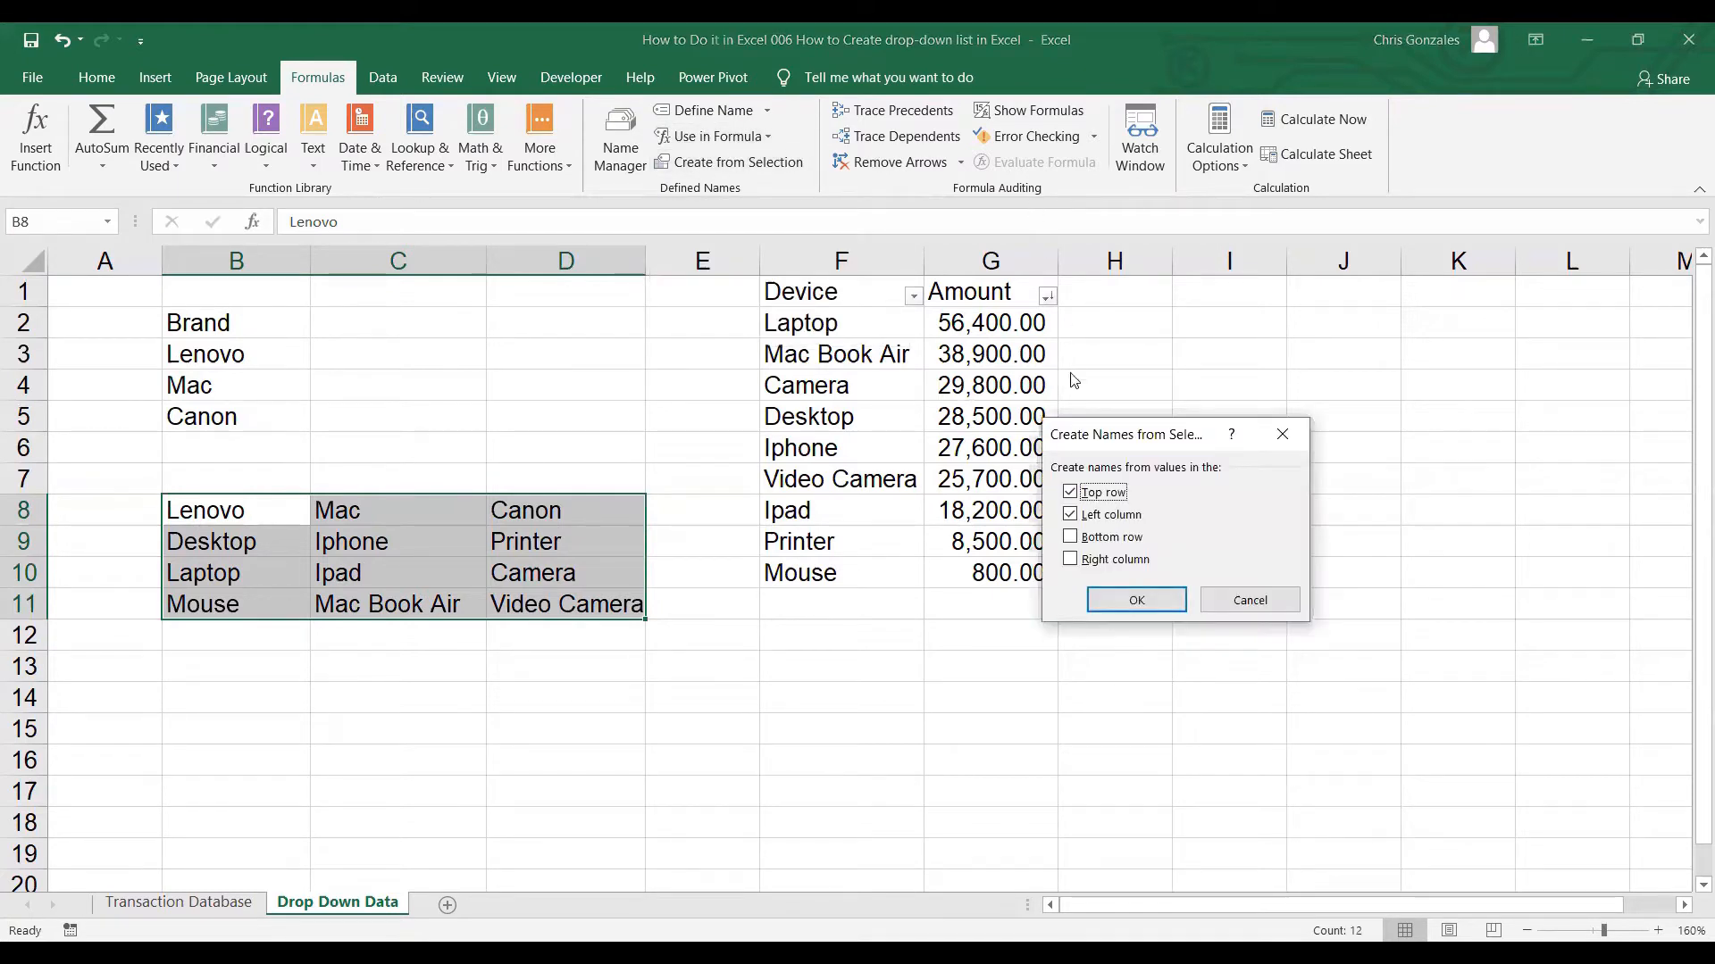
click(1070, 517)
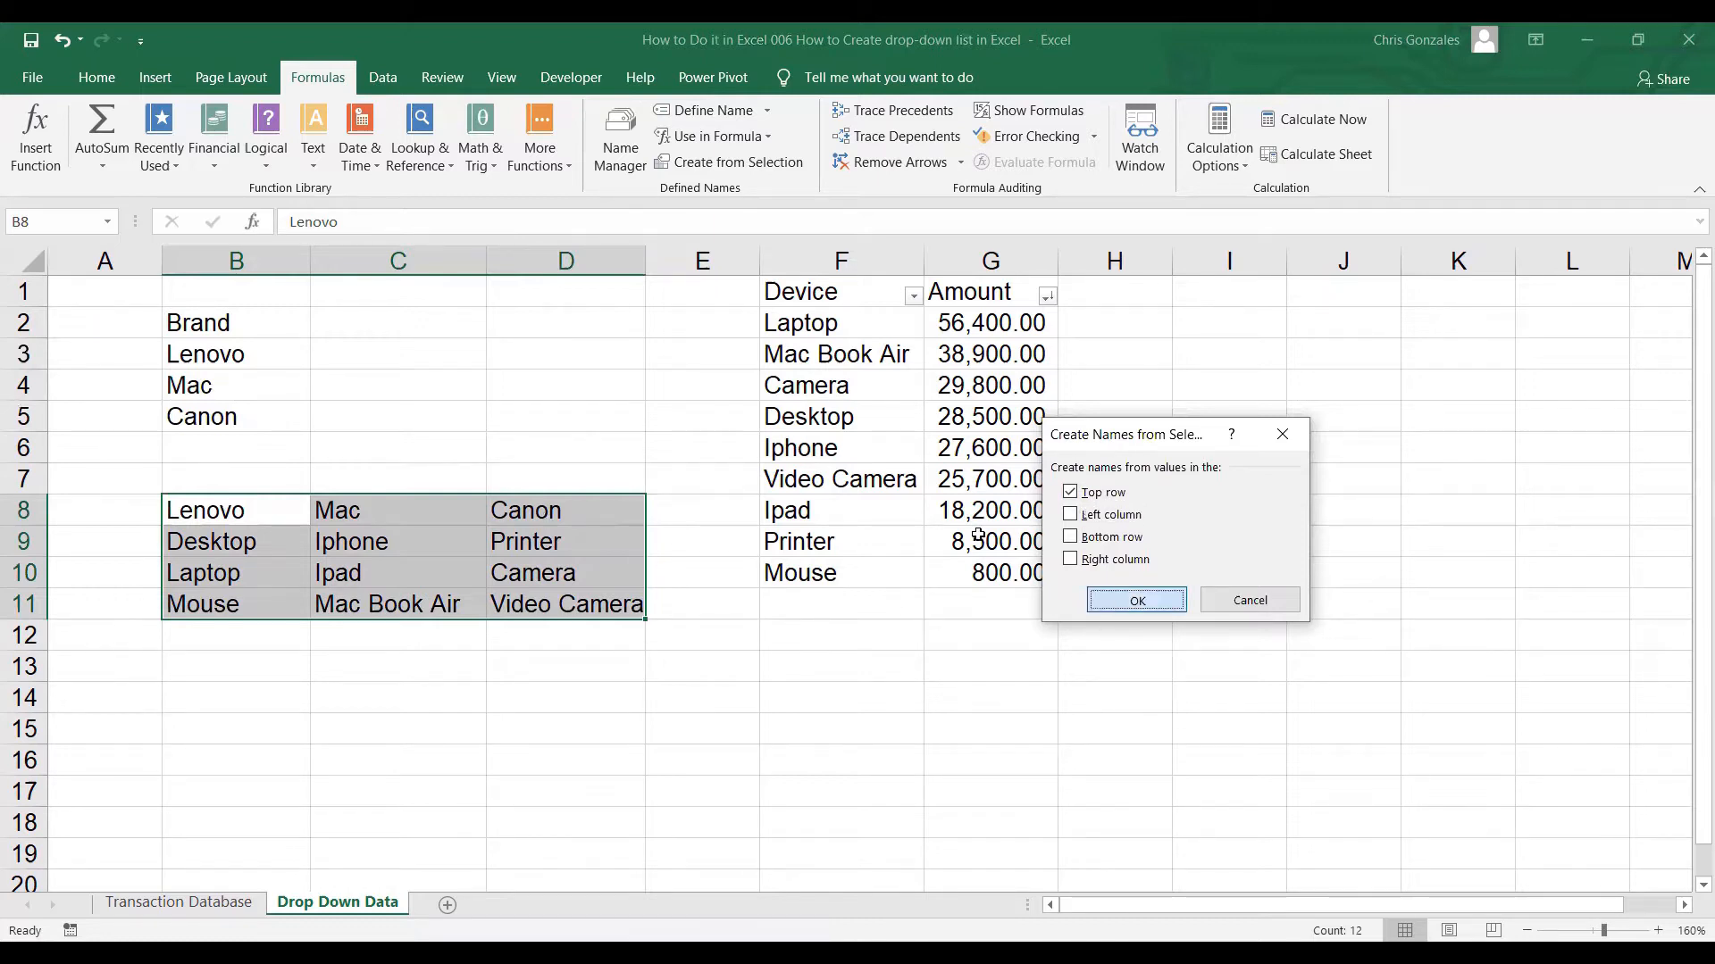
click(1118, 601)
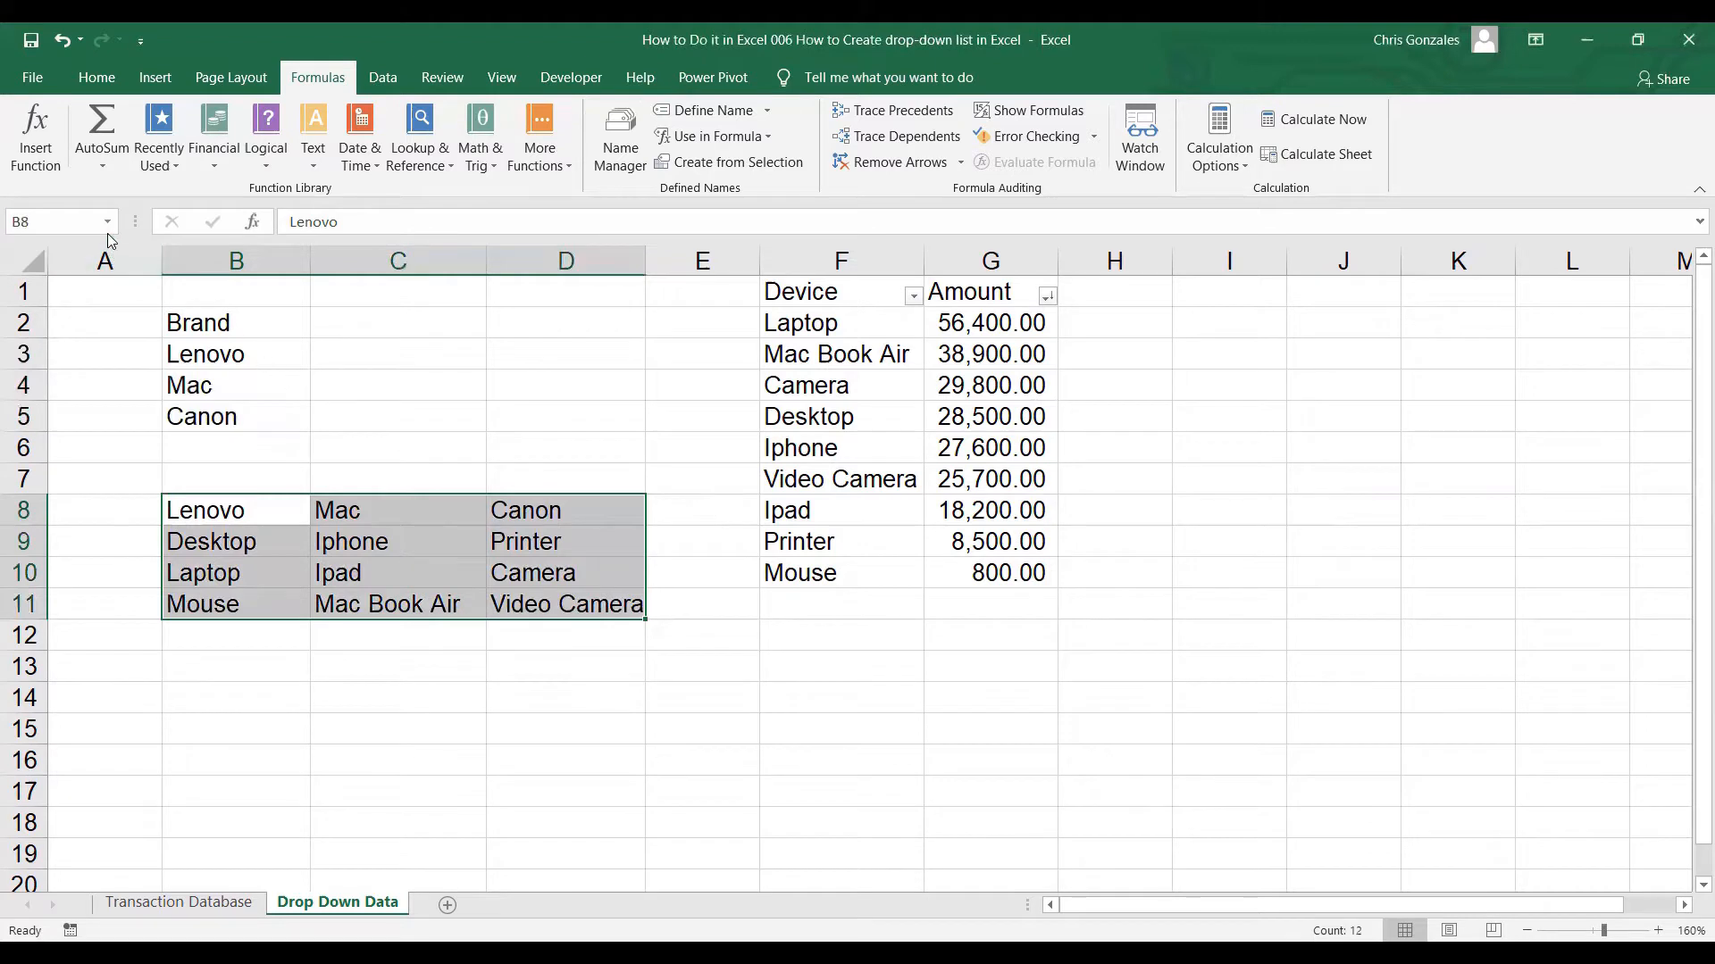
click(108, 224)
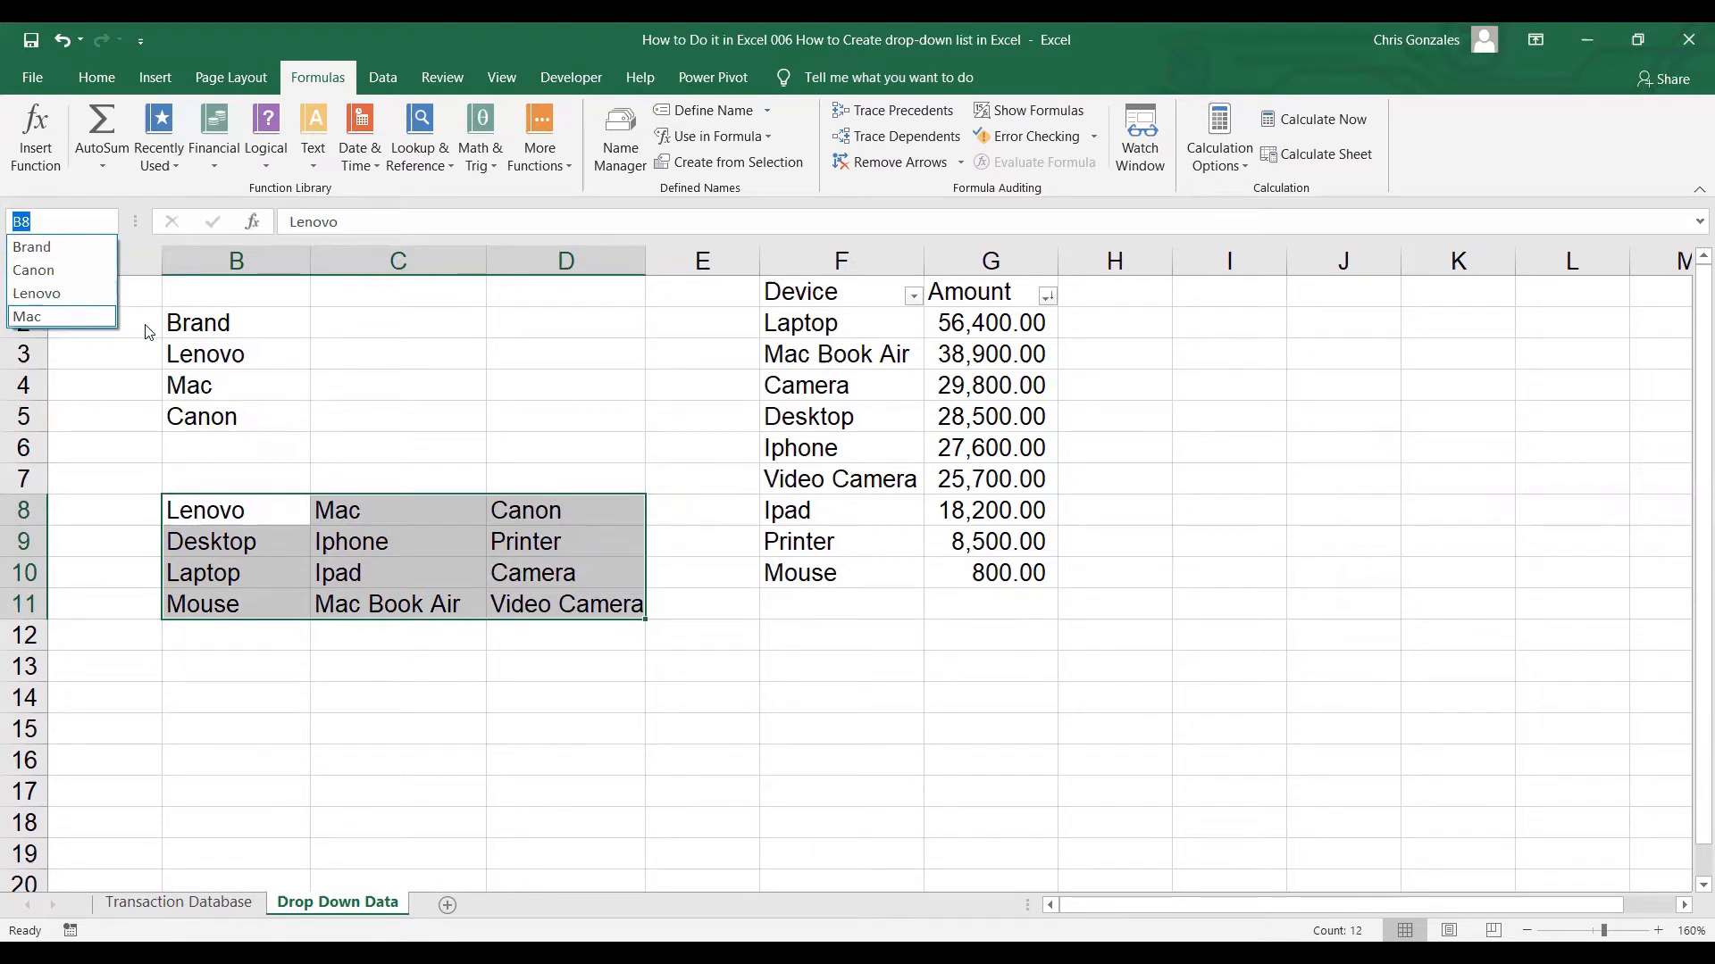
Name the device and amount data in F2:G10 "DTABLE"
click(822, 326)
drag(817, 319, 978, 565)
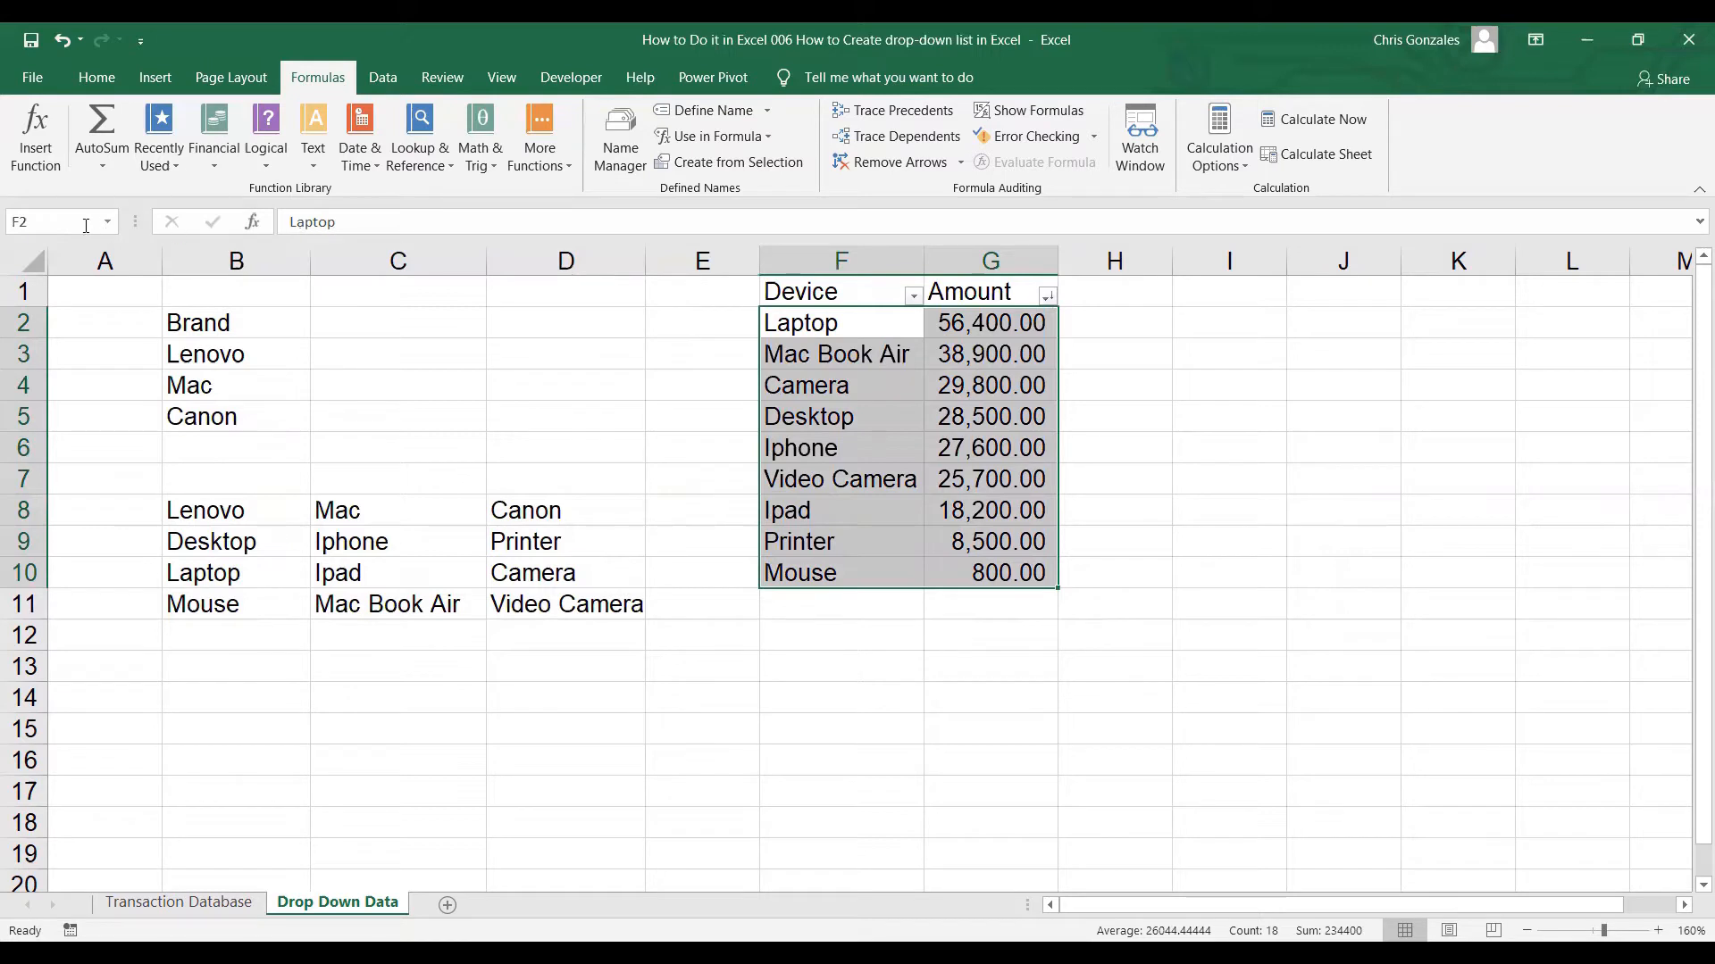
click(86, 225)
text(DTABLE)
key(Return)
Set up list data validation with the source =Brand for the Brand cells E7:E26 on the Transaction Database sheet
click(170, 903)
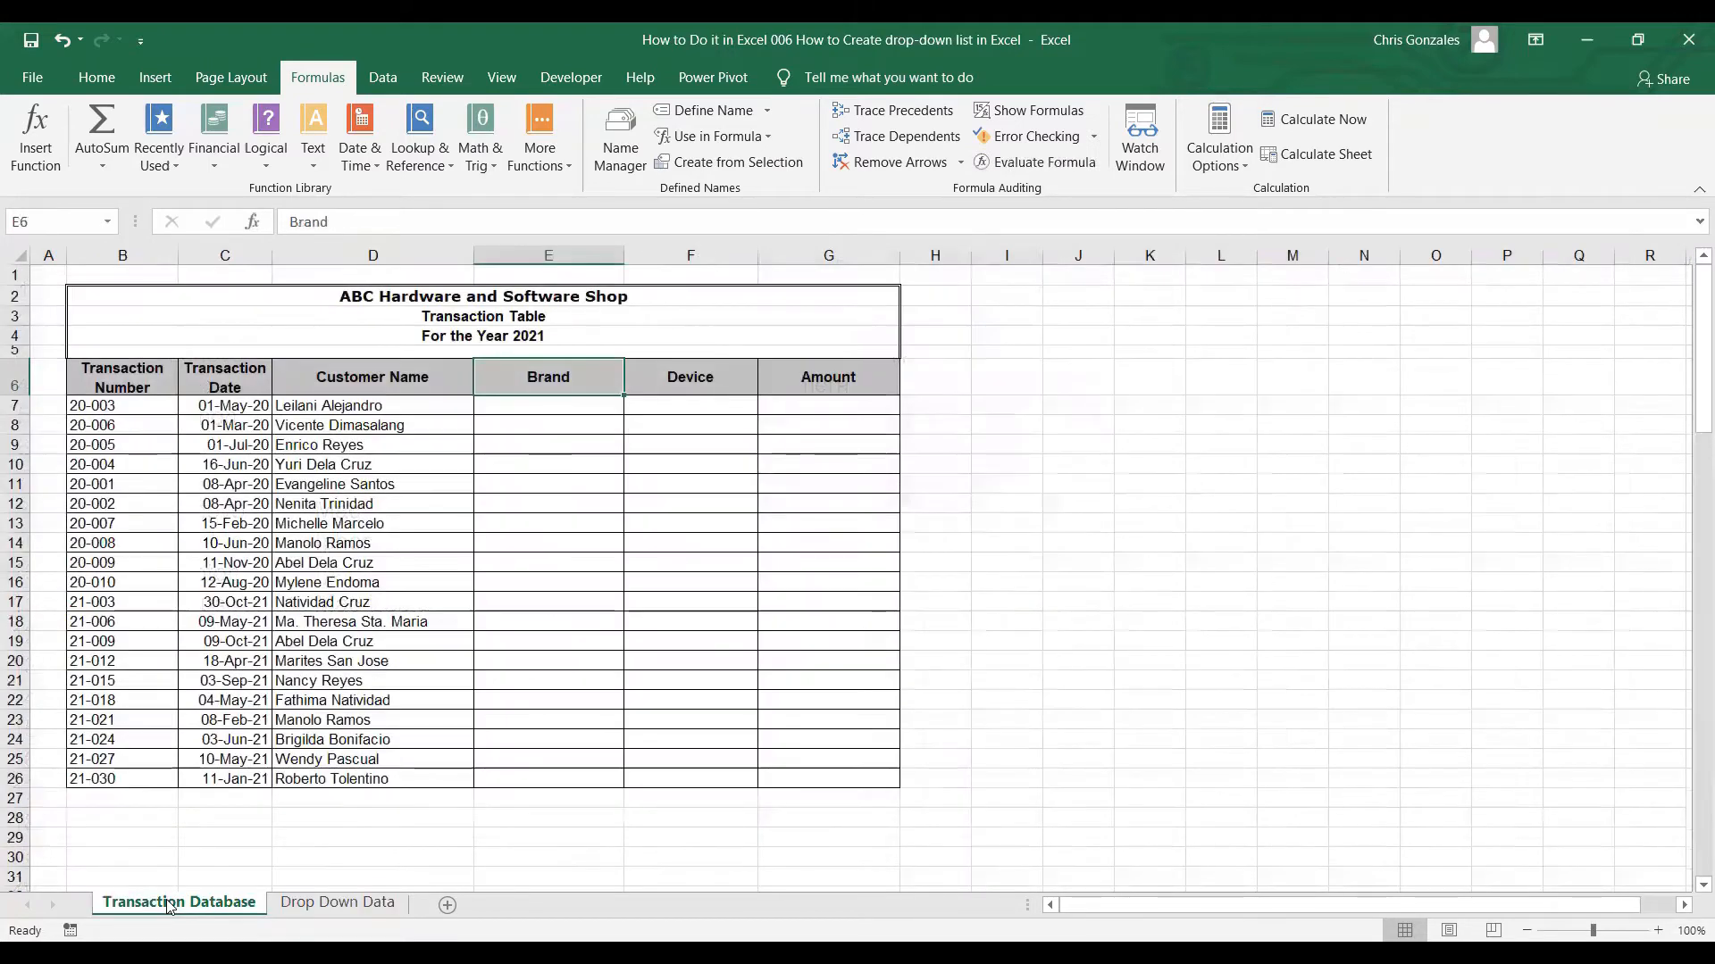
click(579, 401)
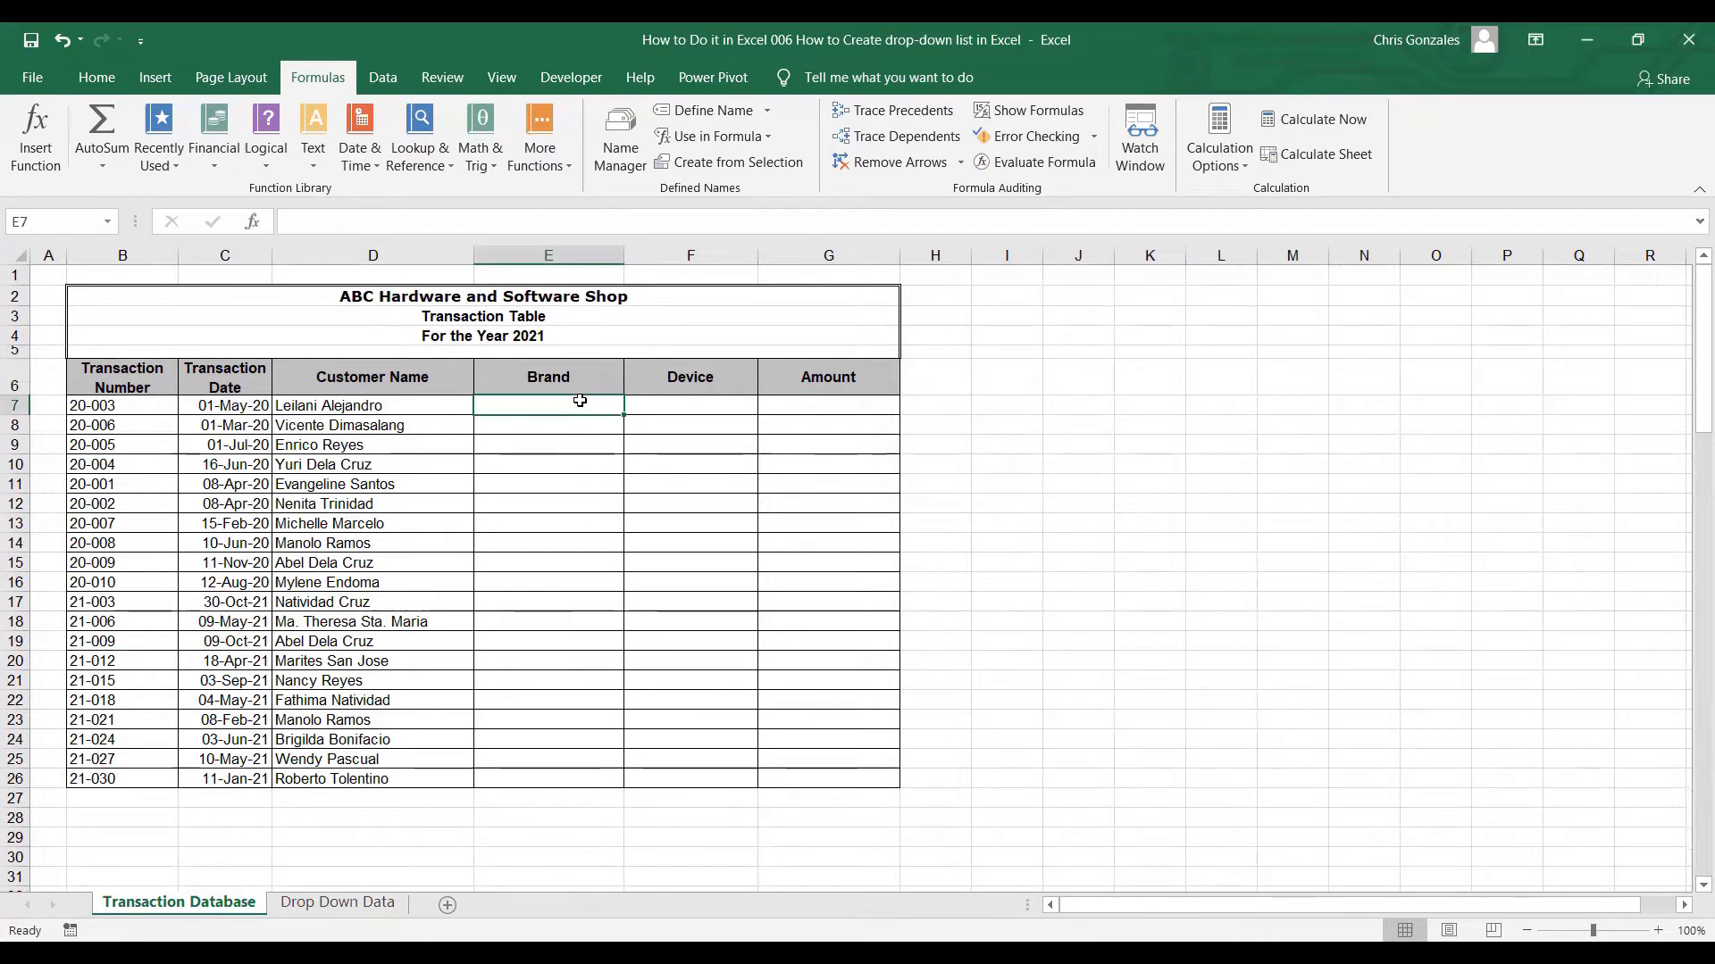
drag(580, 401, 604, 773)
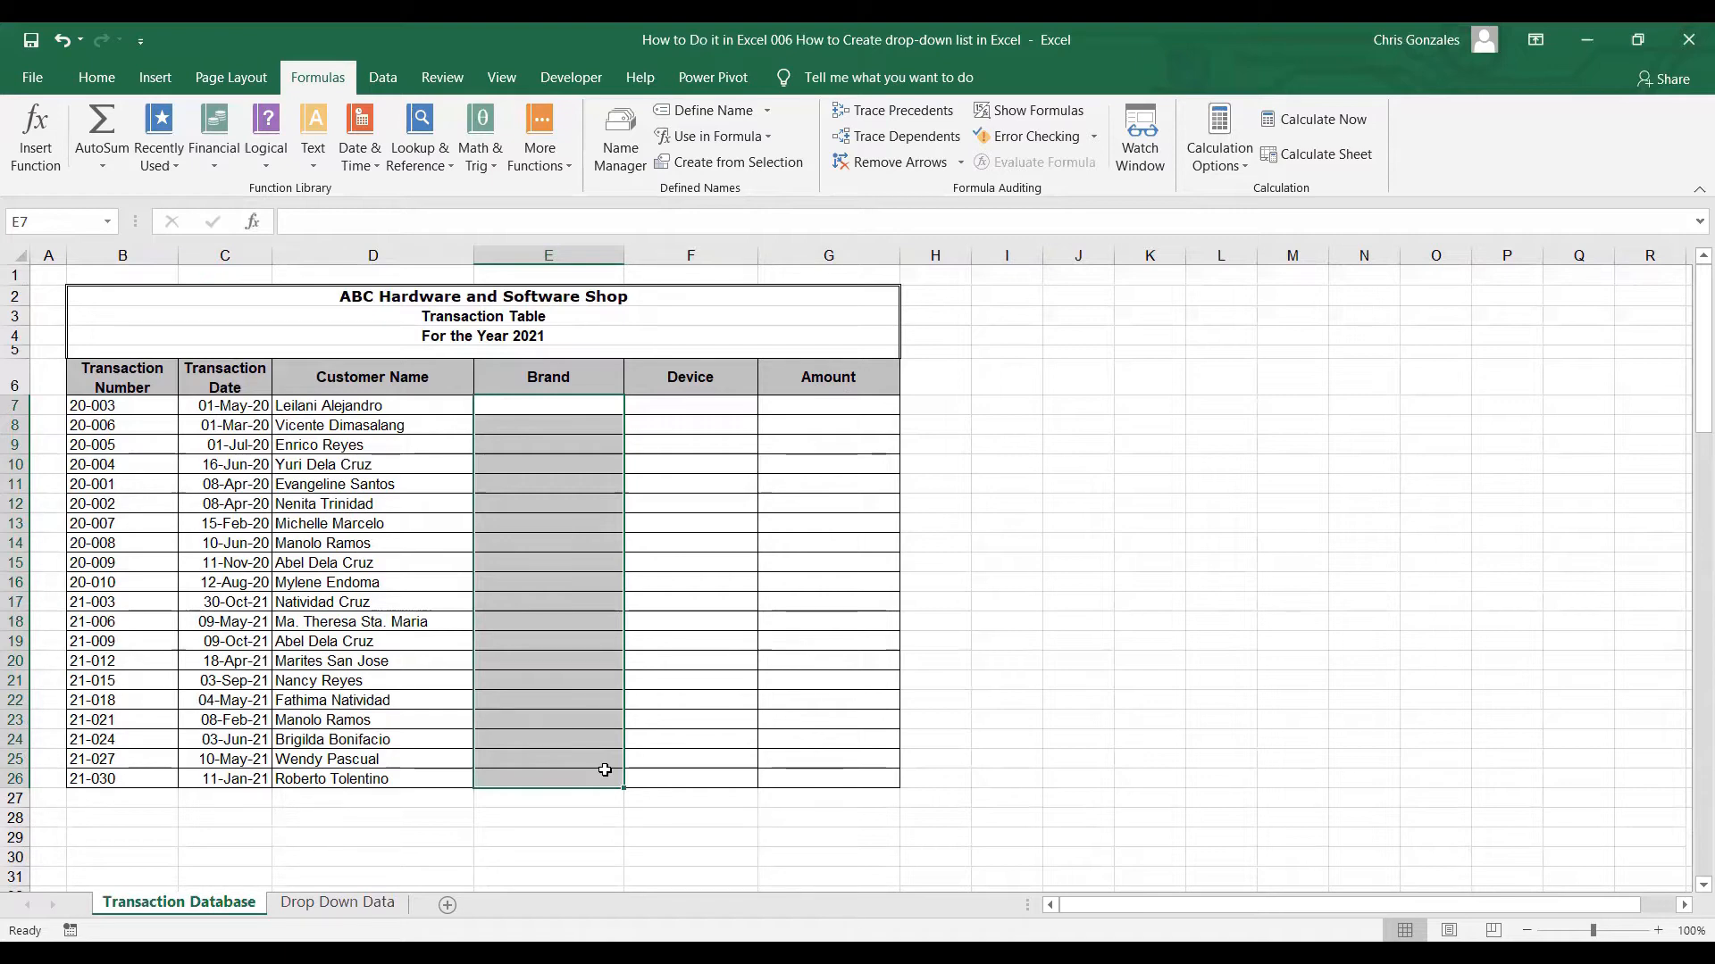
click(380, 90)
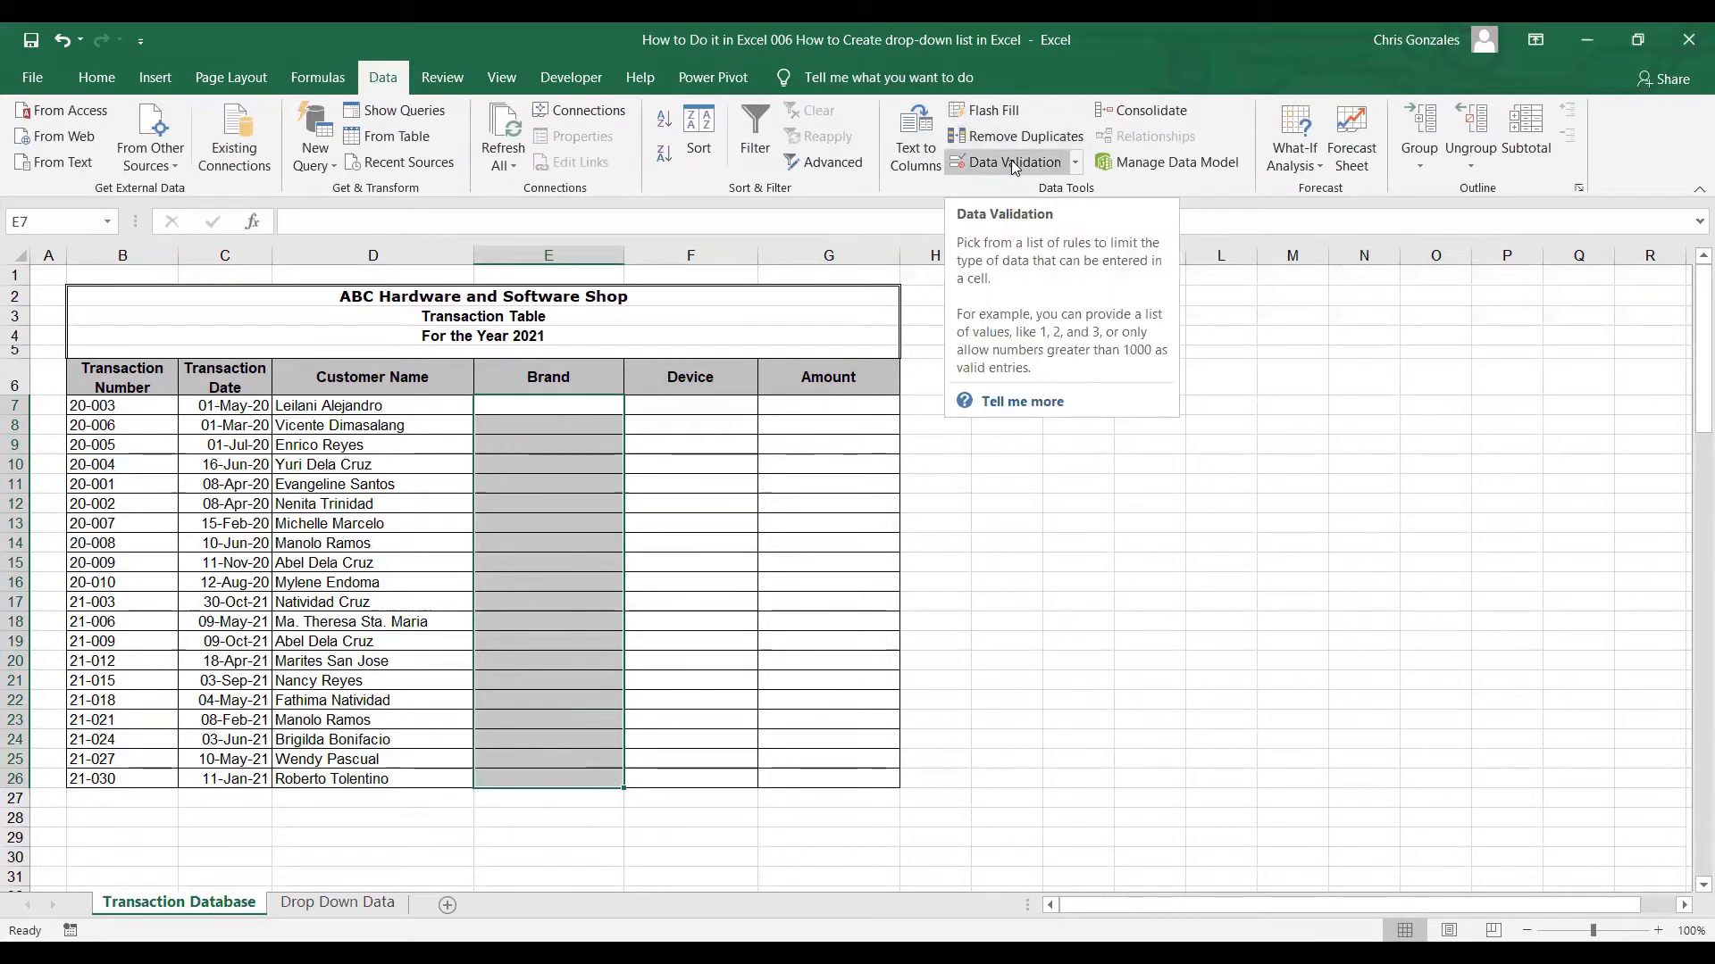
click(1014, 165)
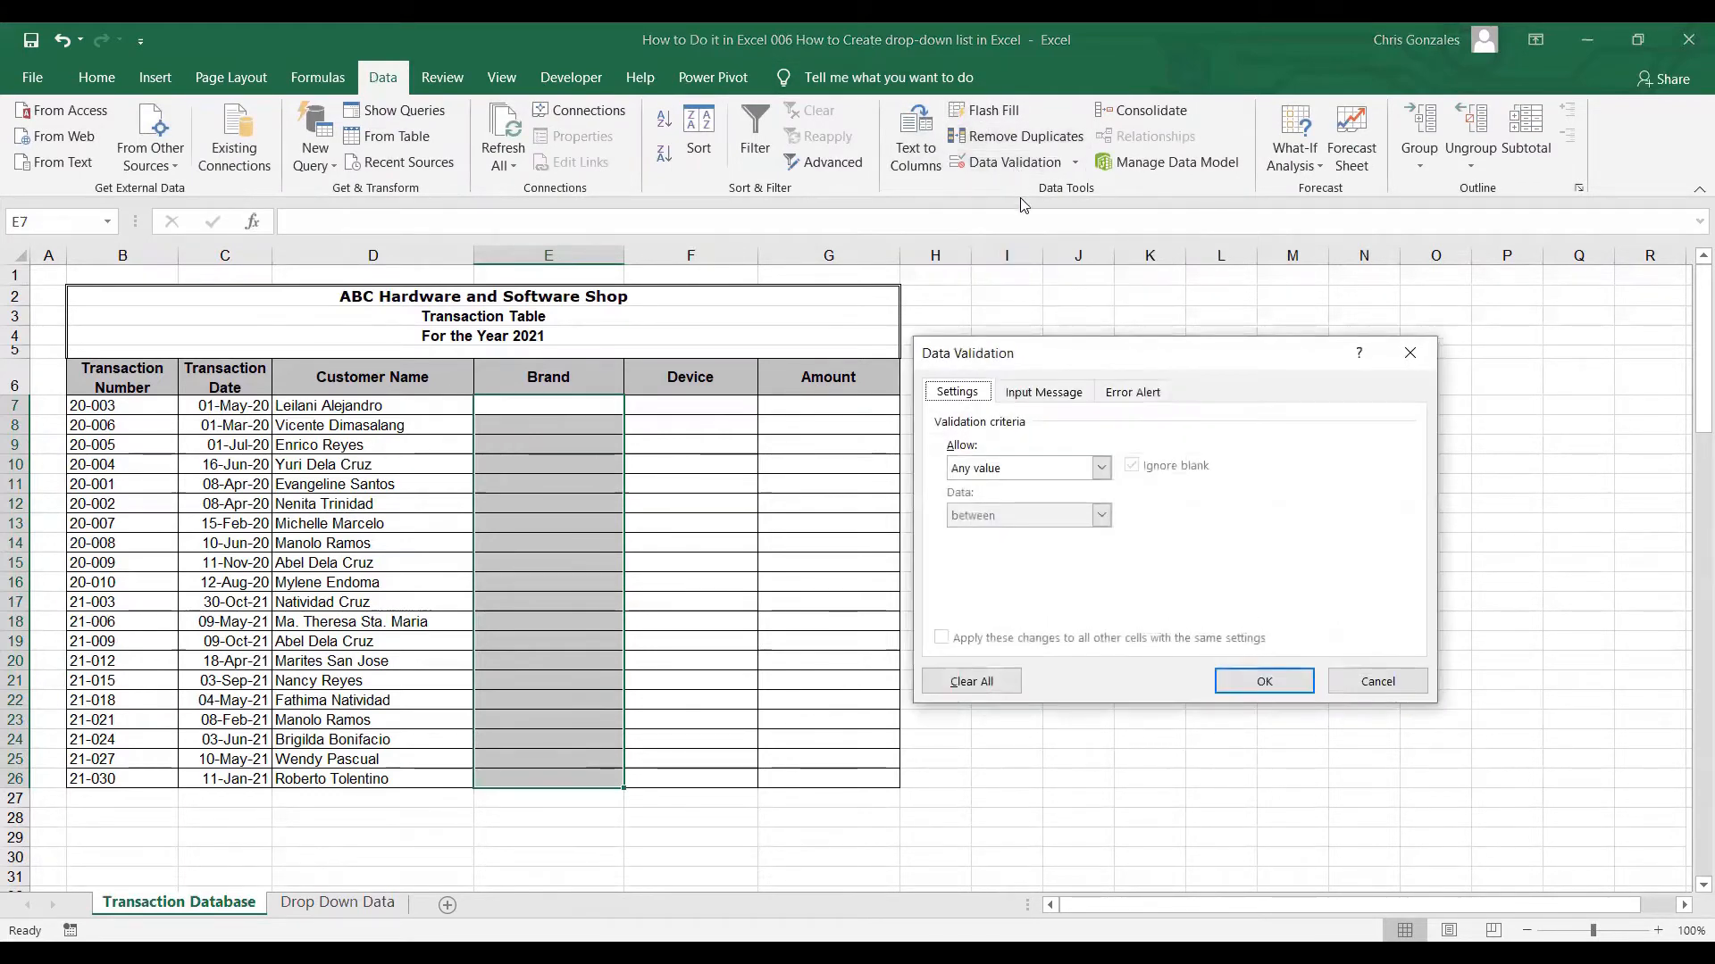
click(1101, 468)
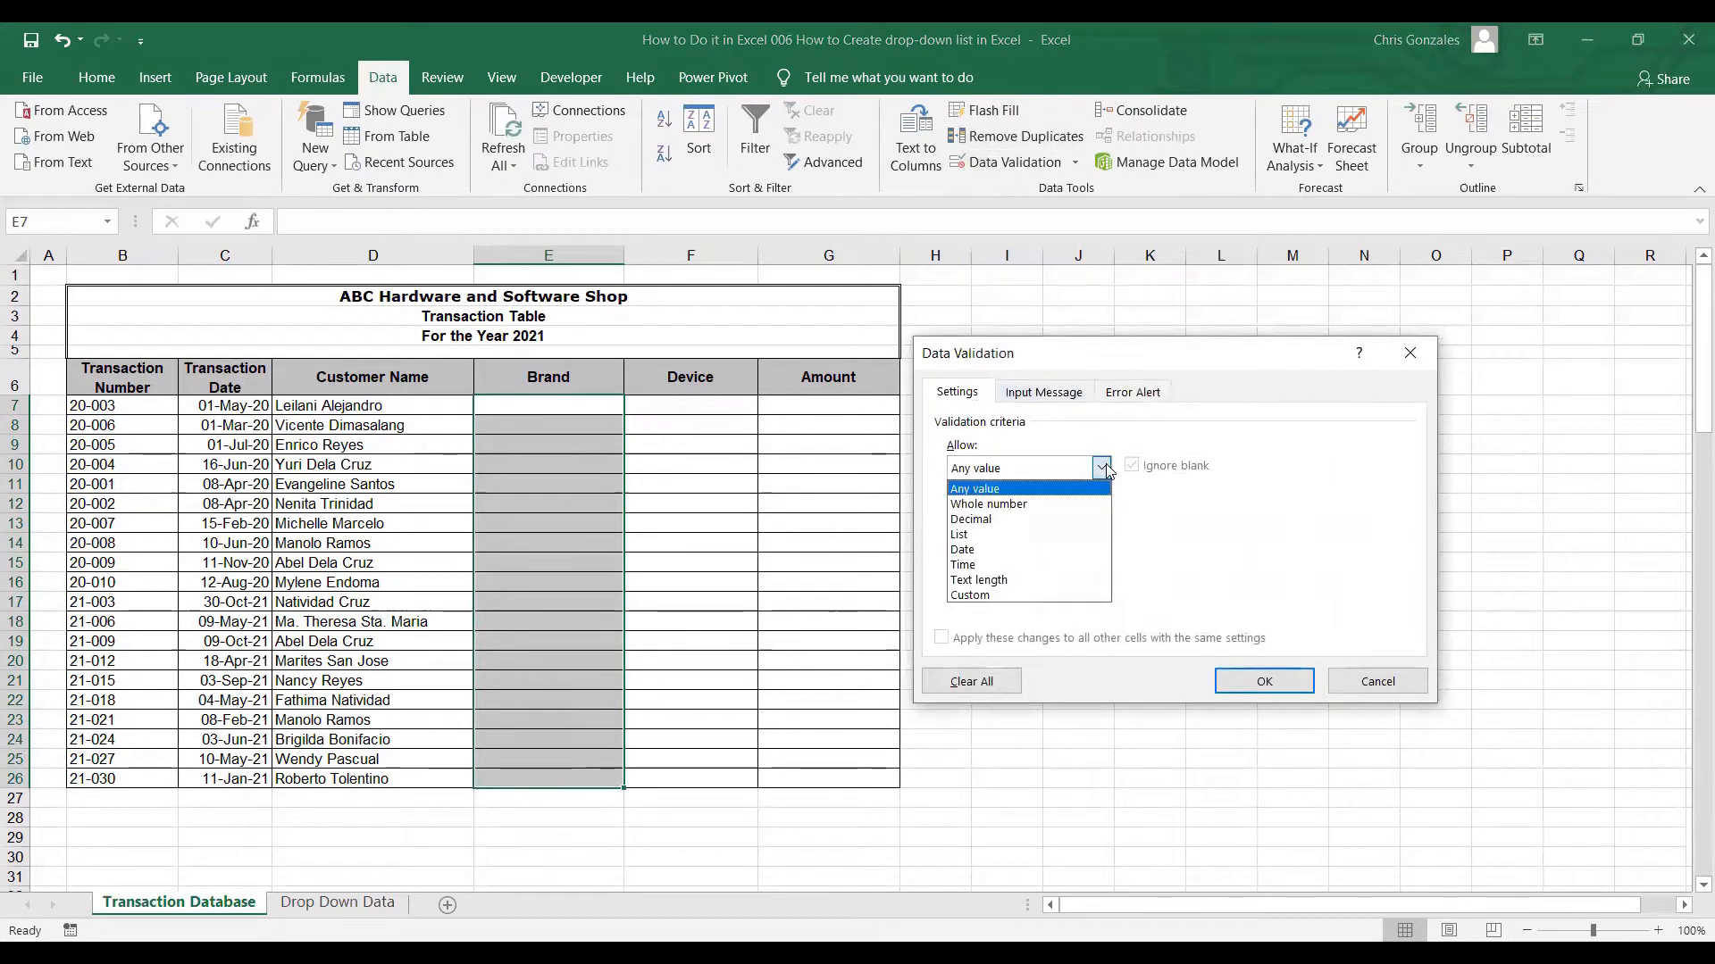
click(1091, 534)
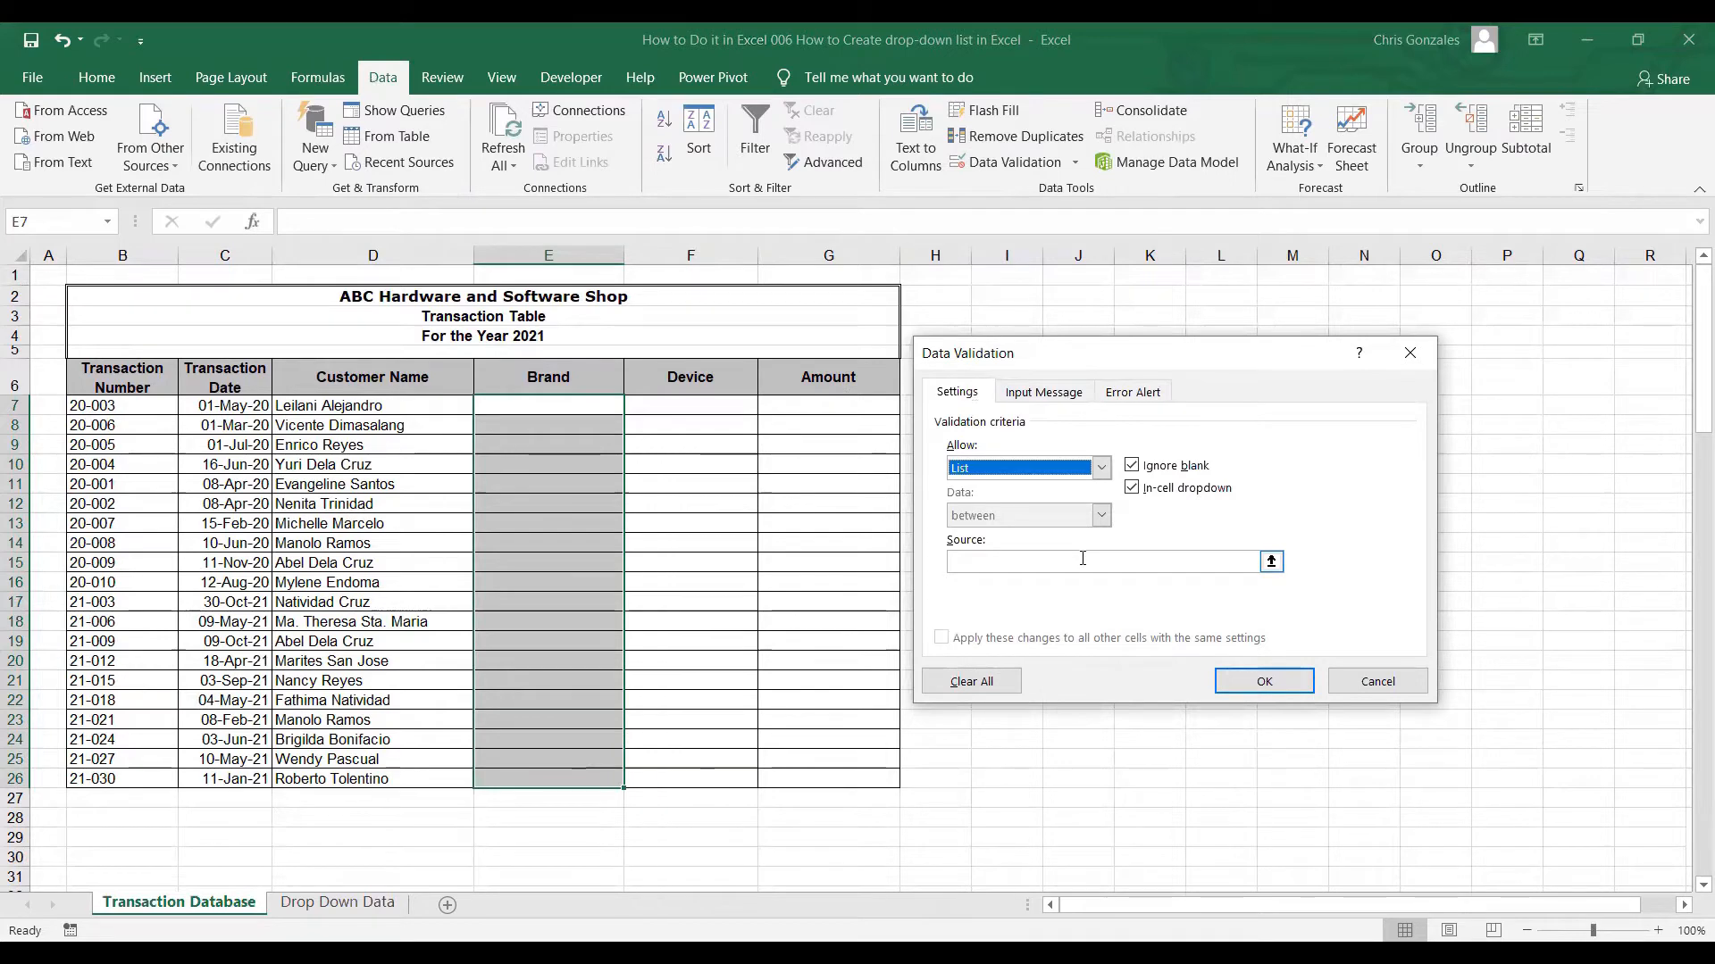
click(1083, 560)
text(=)
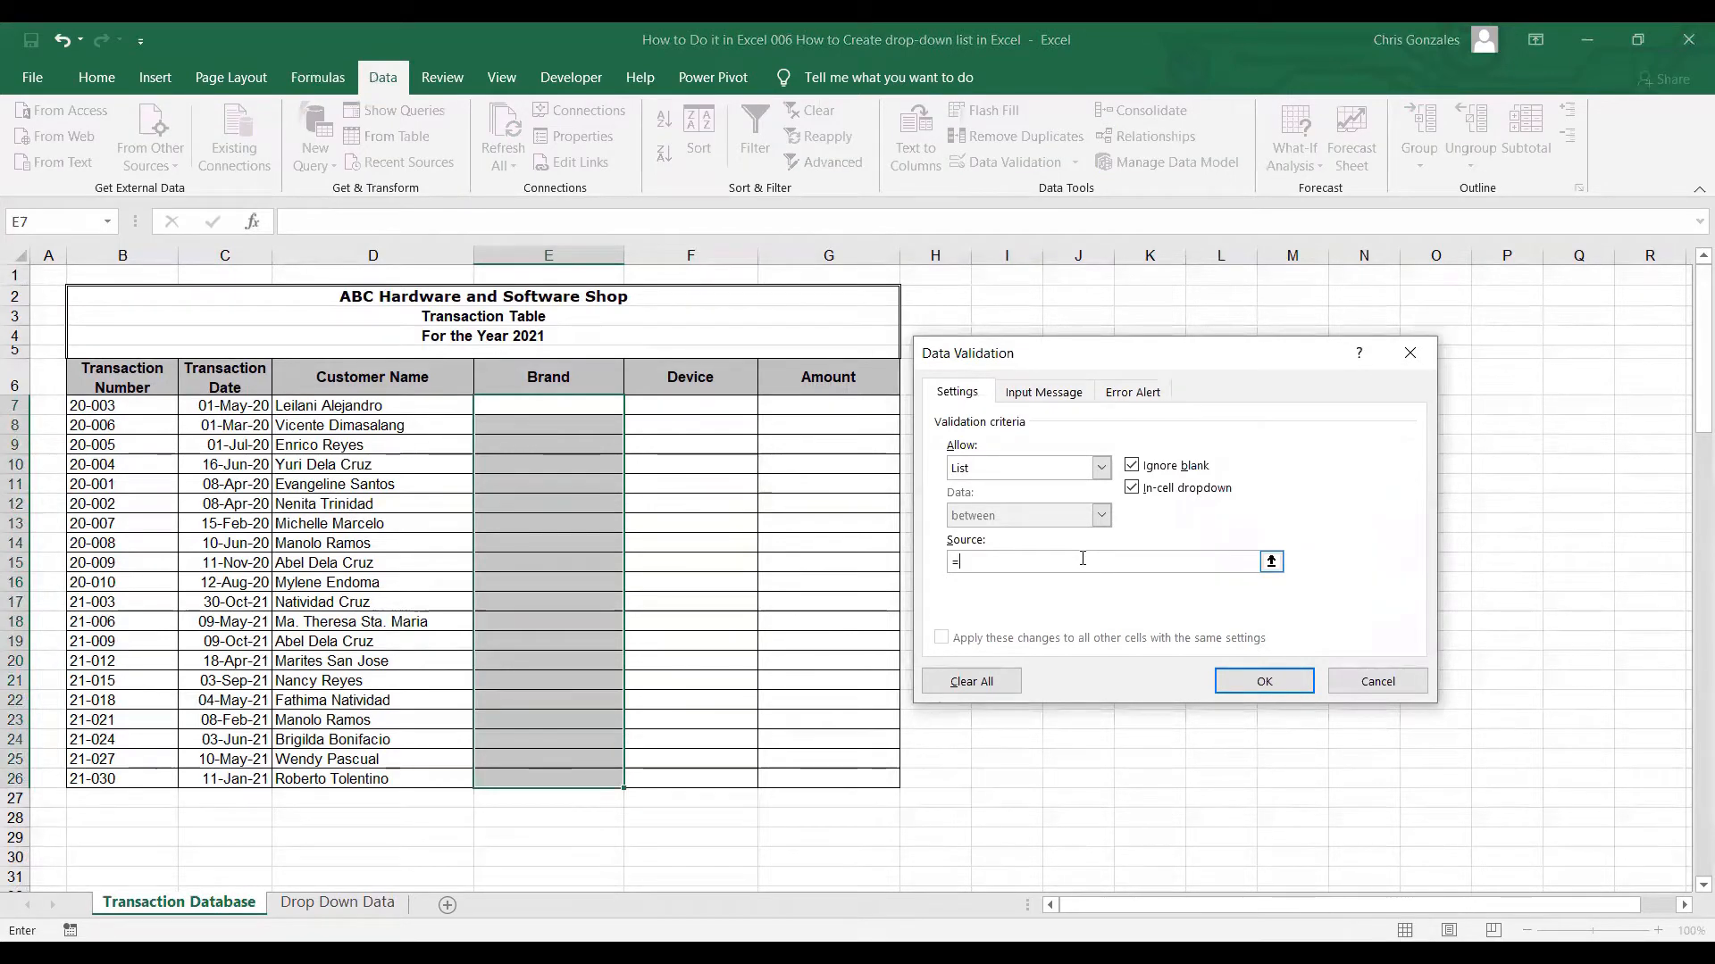
text(Brand)
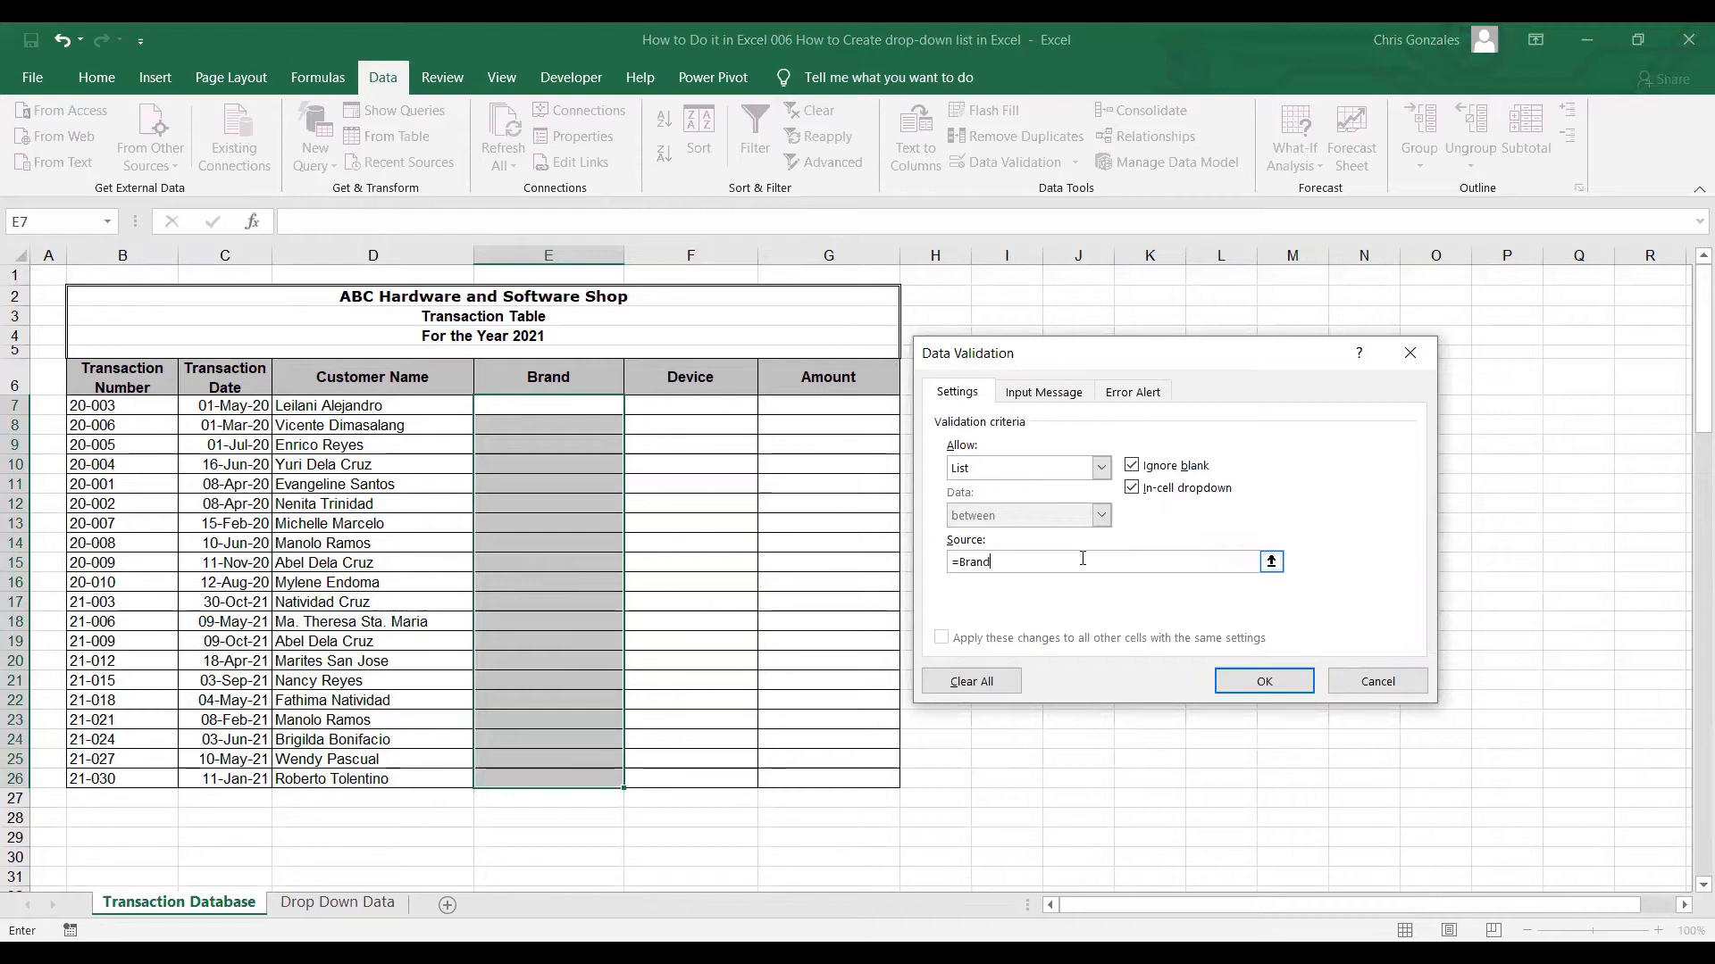
Review the allowed types, input message and error alert options of the Brand list validation, and apply it
click(1107, 476)
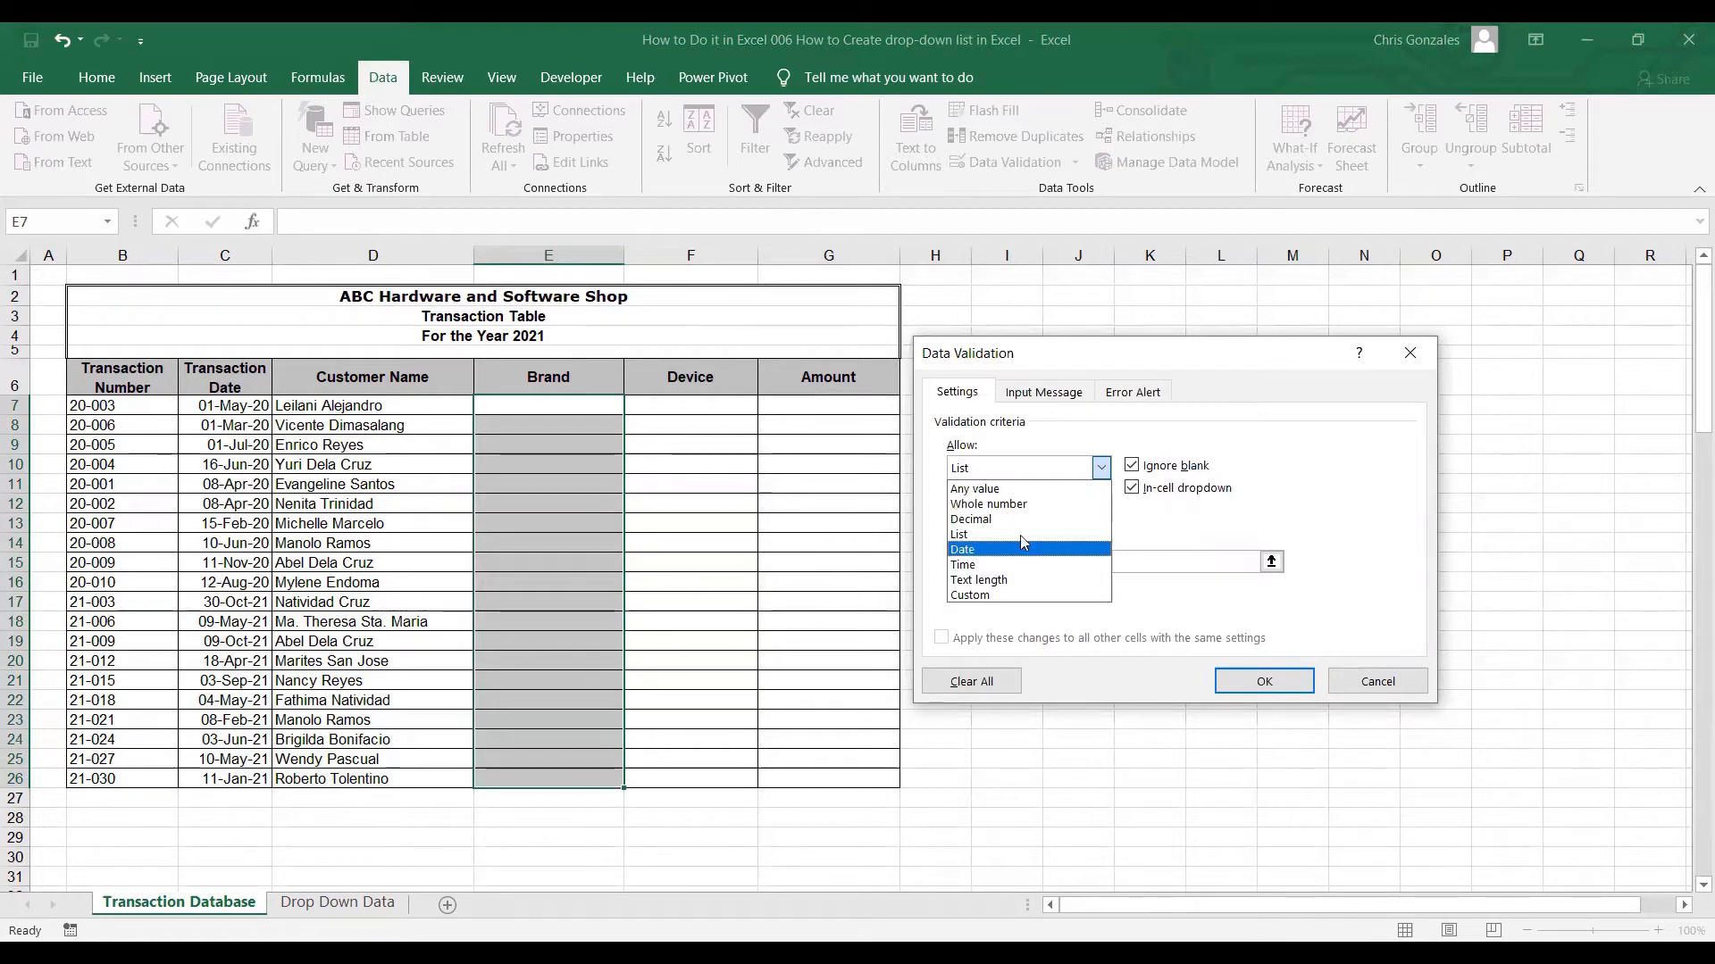
click(1189, 423)
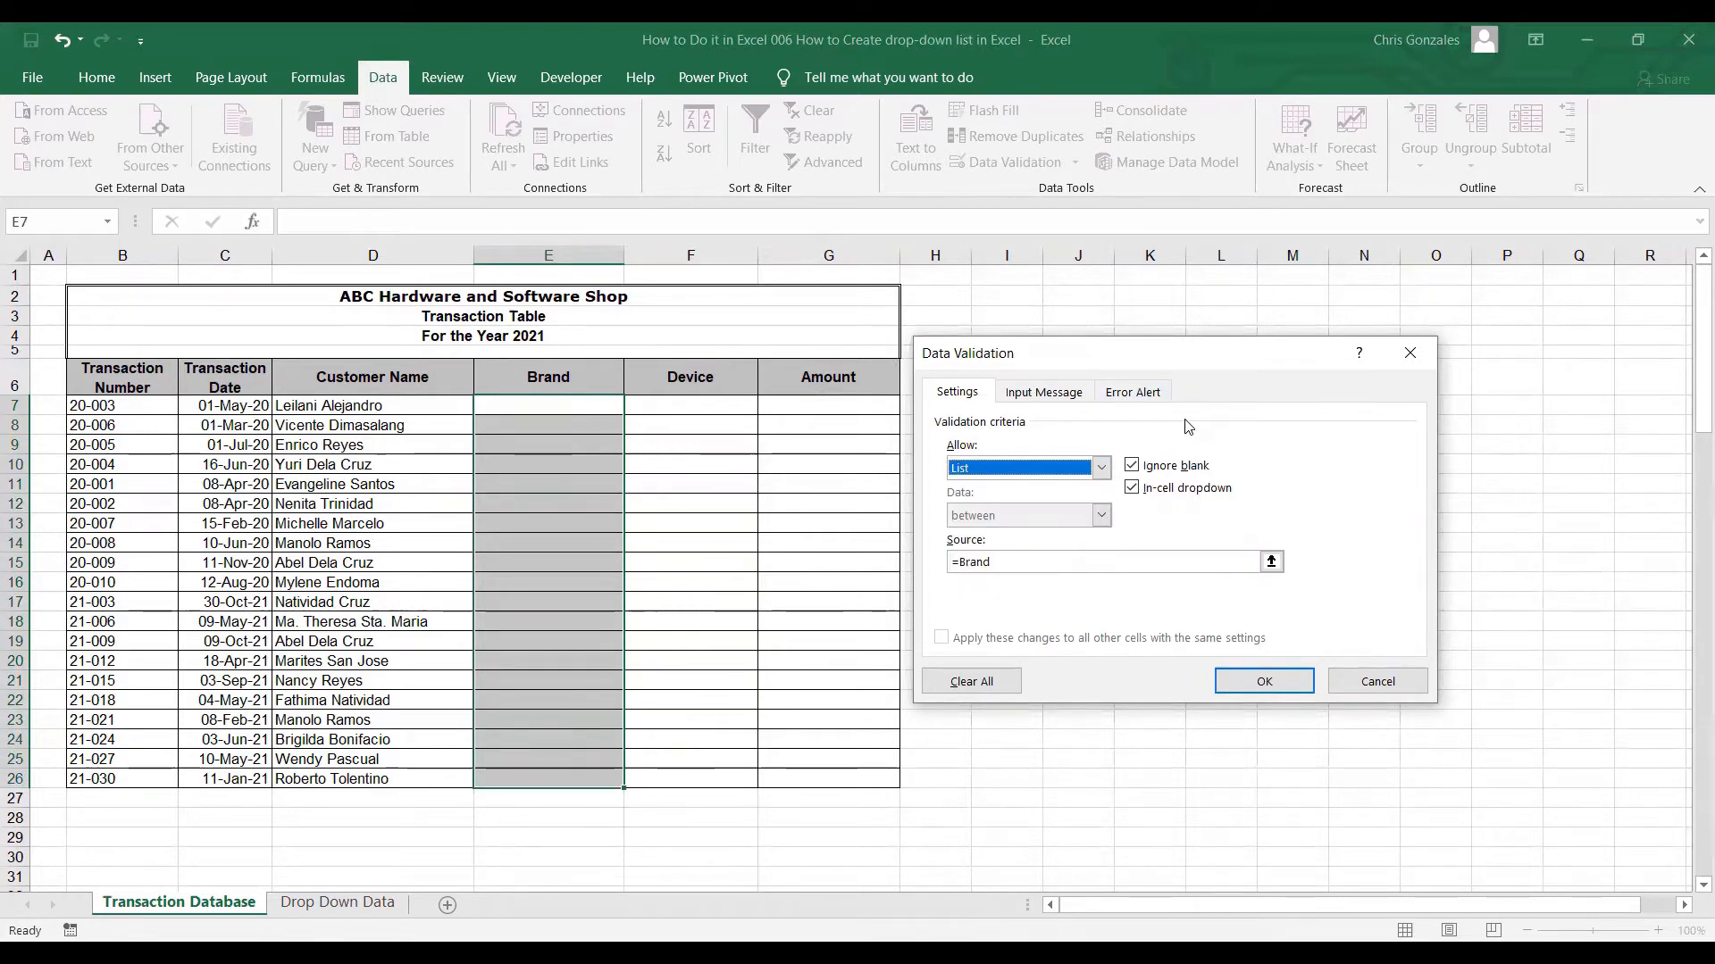
click(1060, 397)
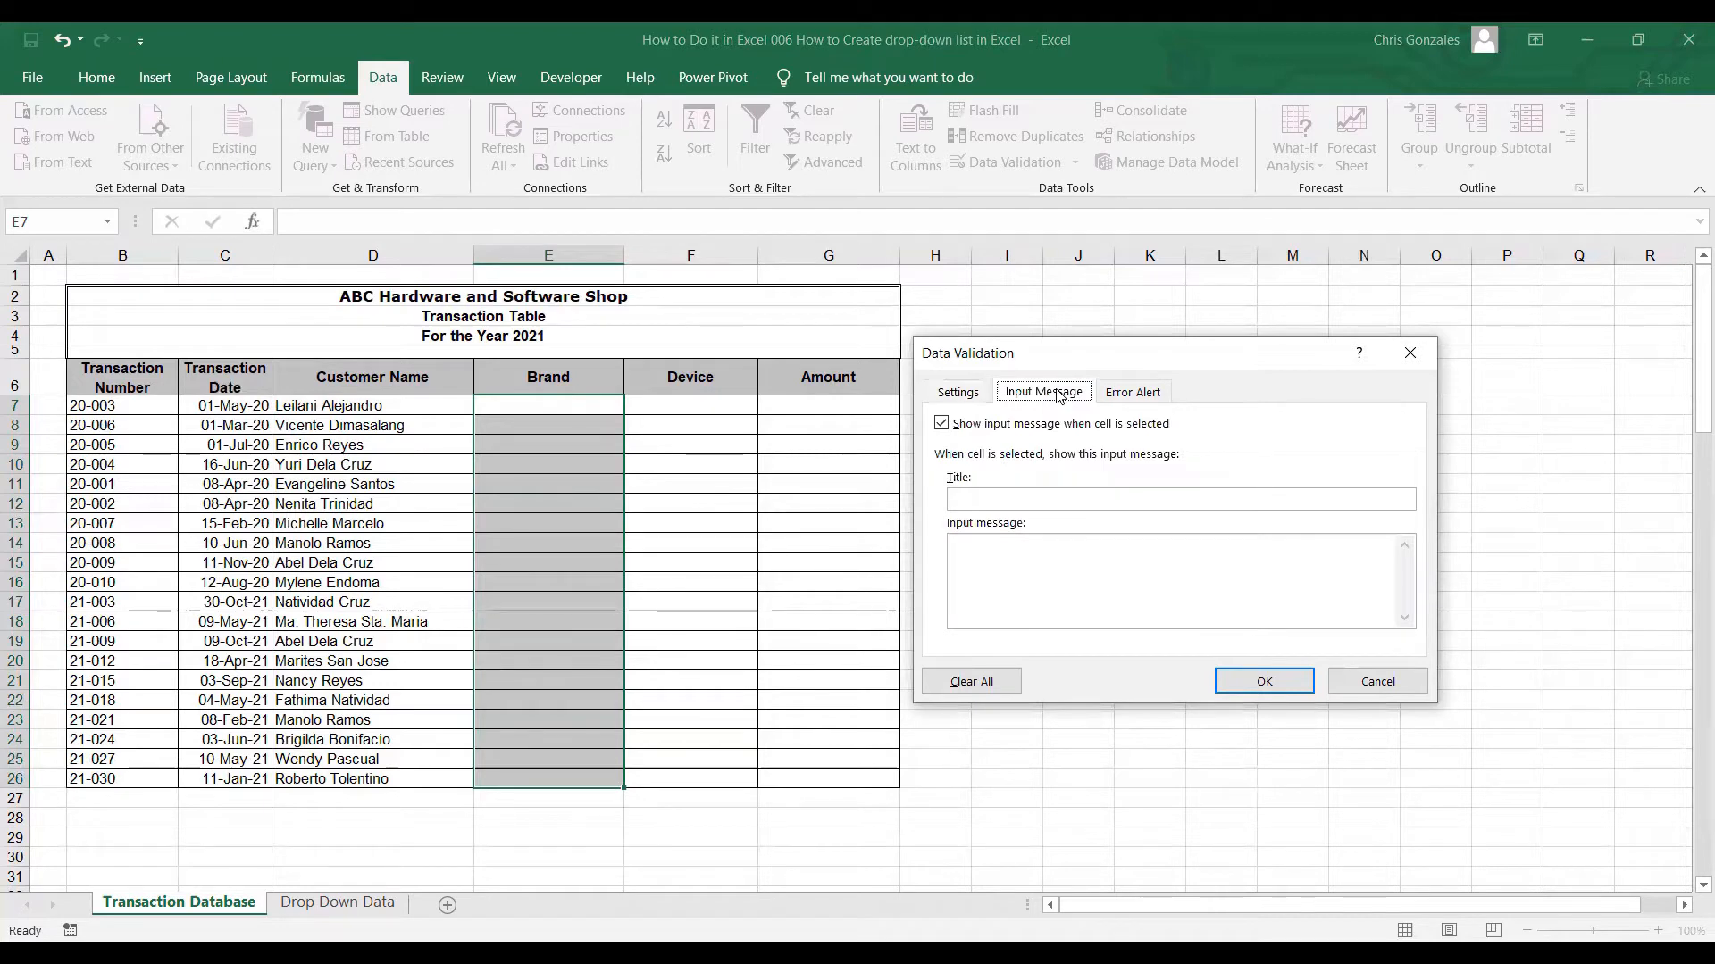
click(1123, 391)
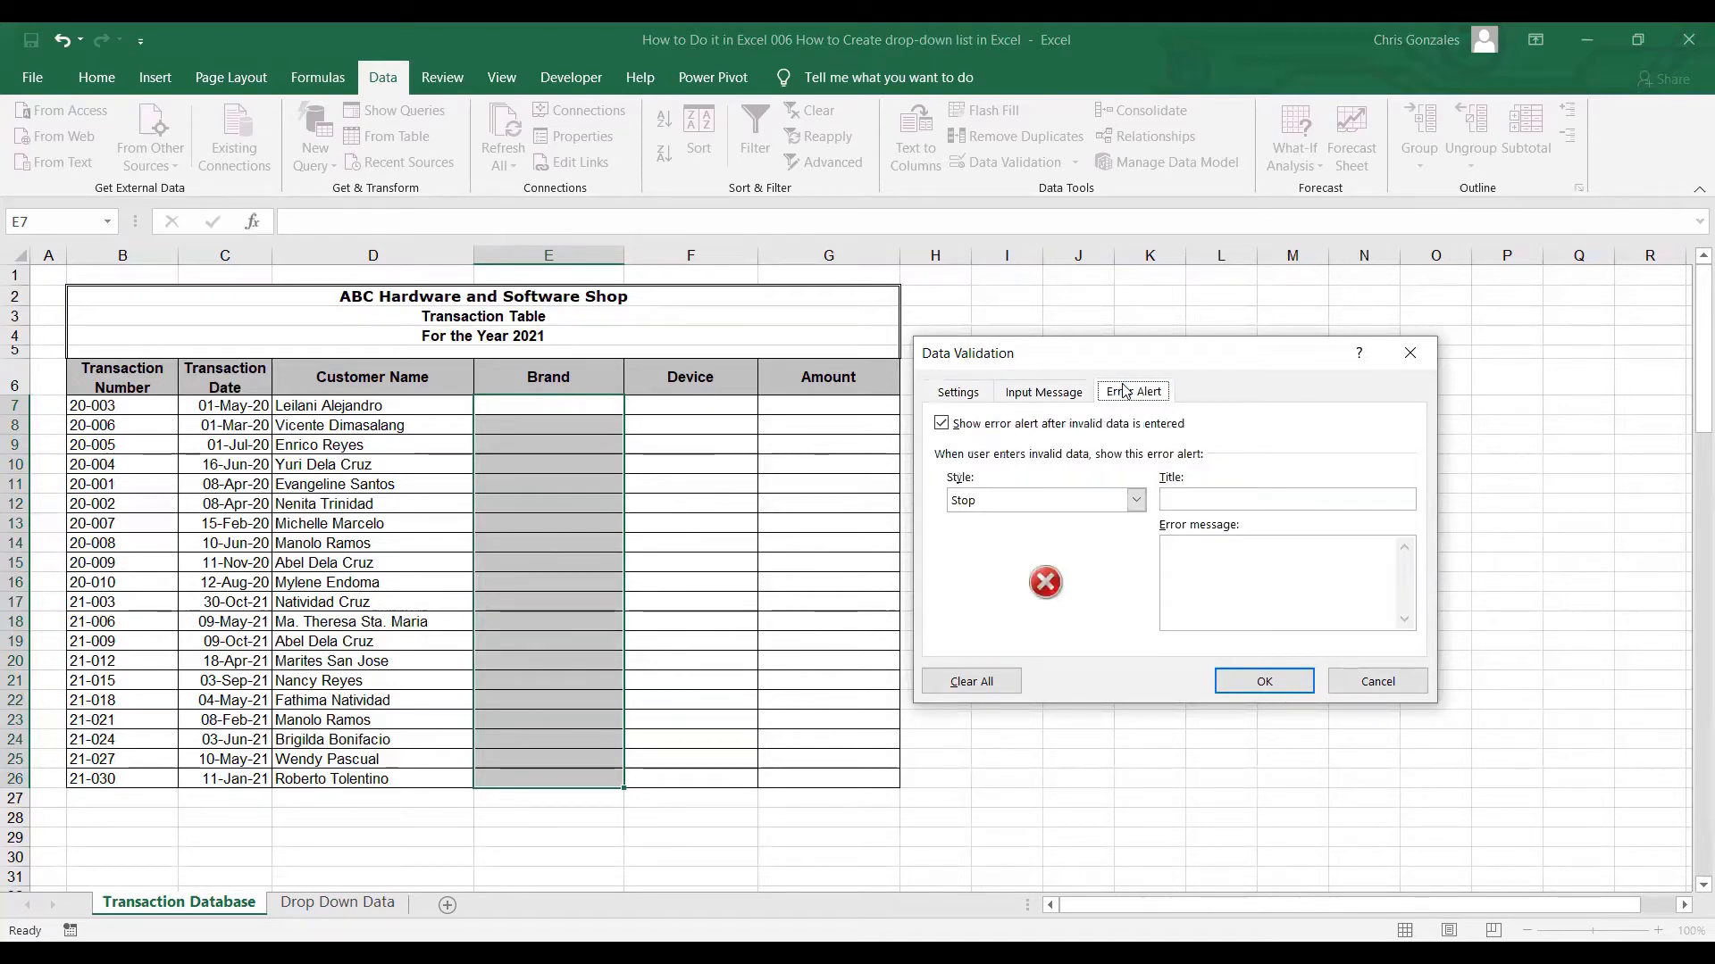
click(1068, 394)
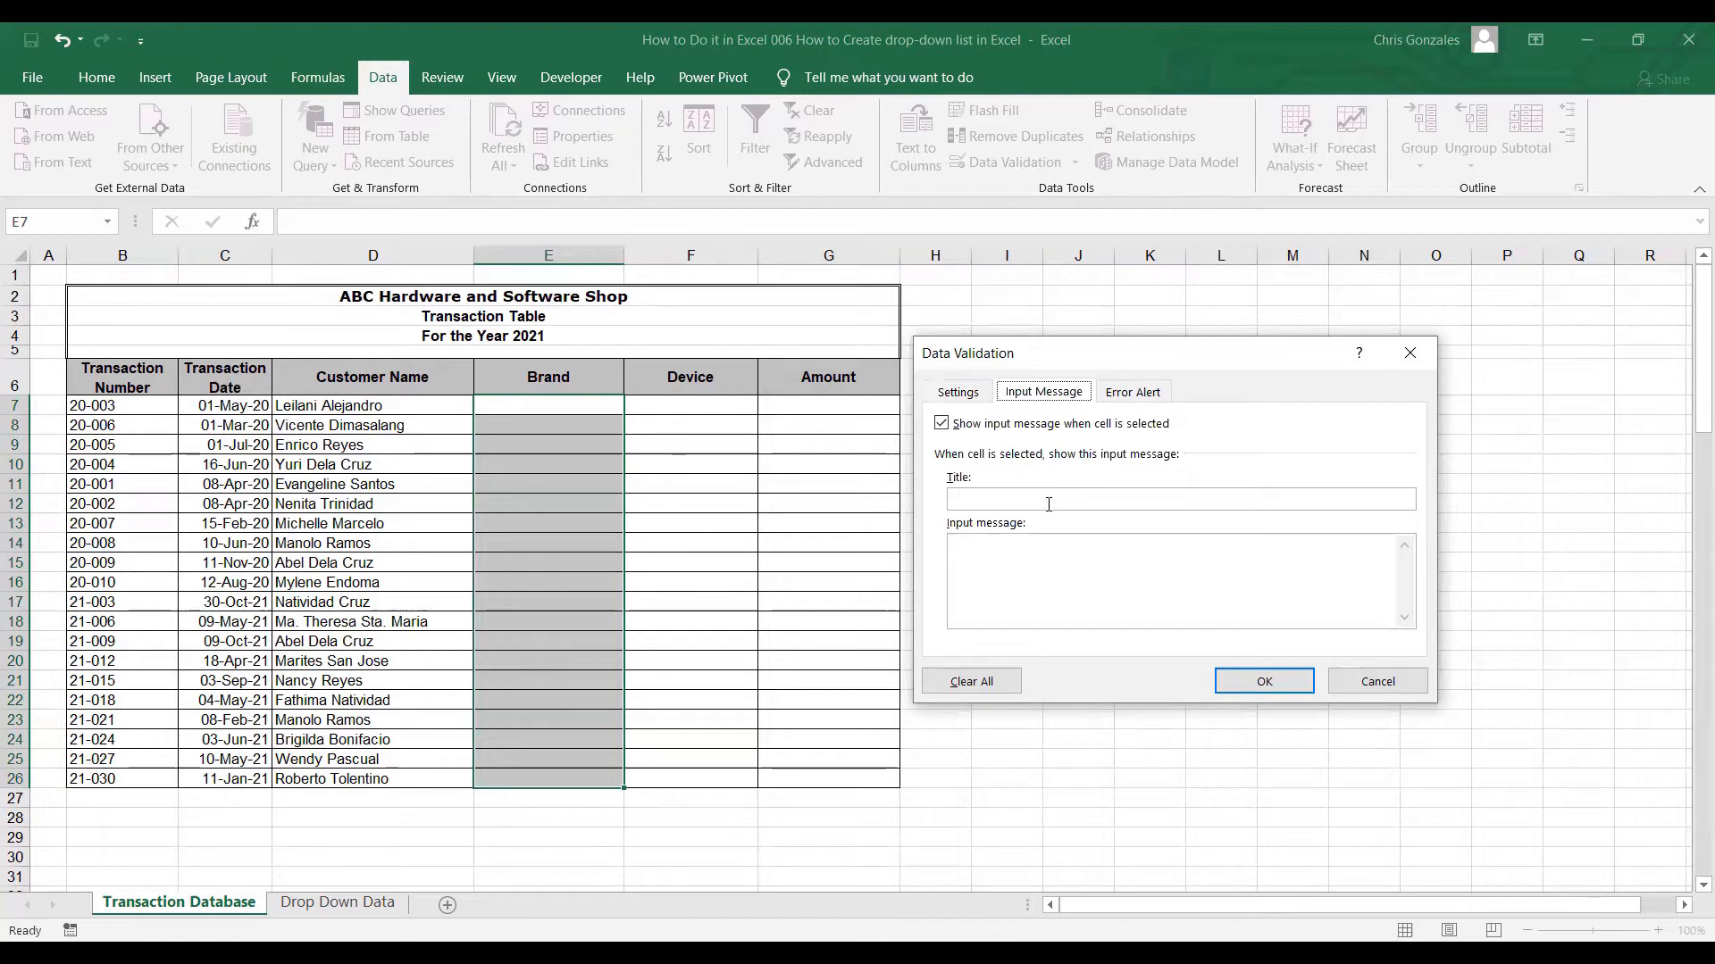
click(1132, 398)
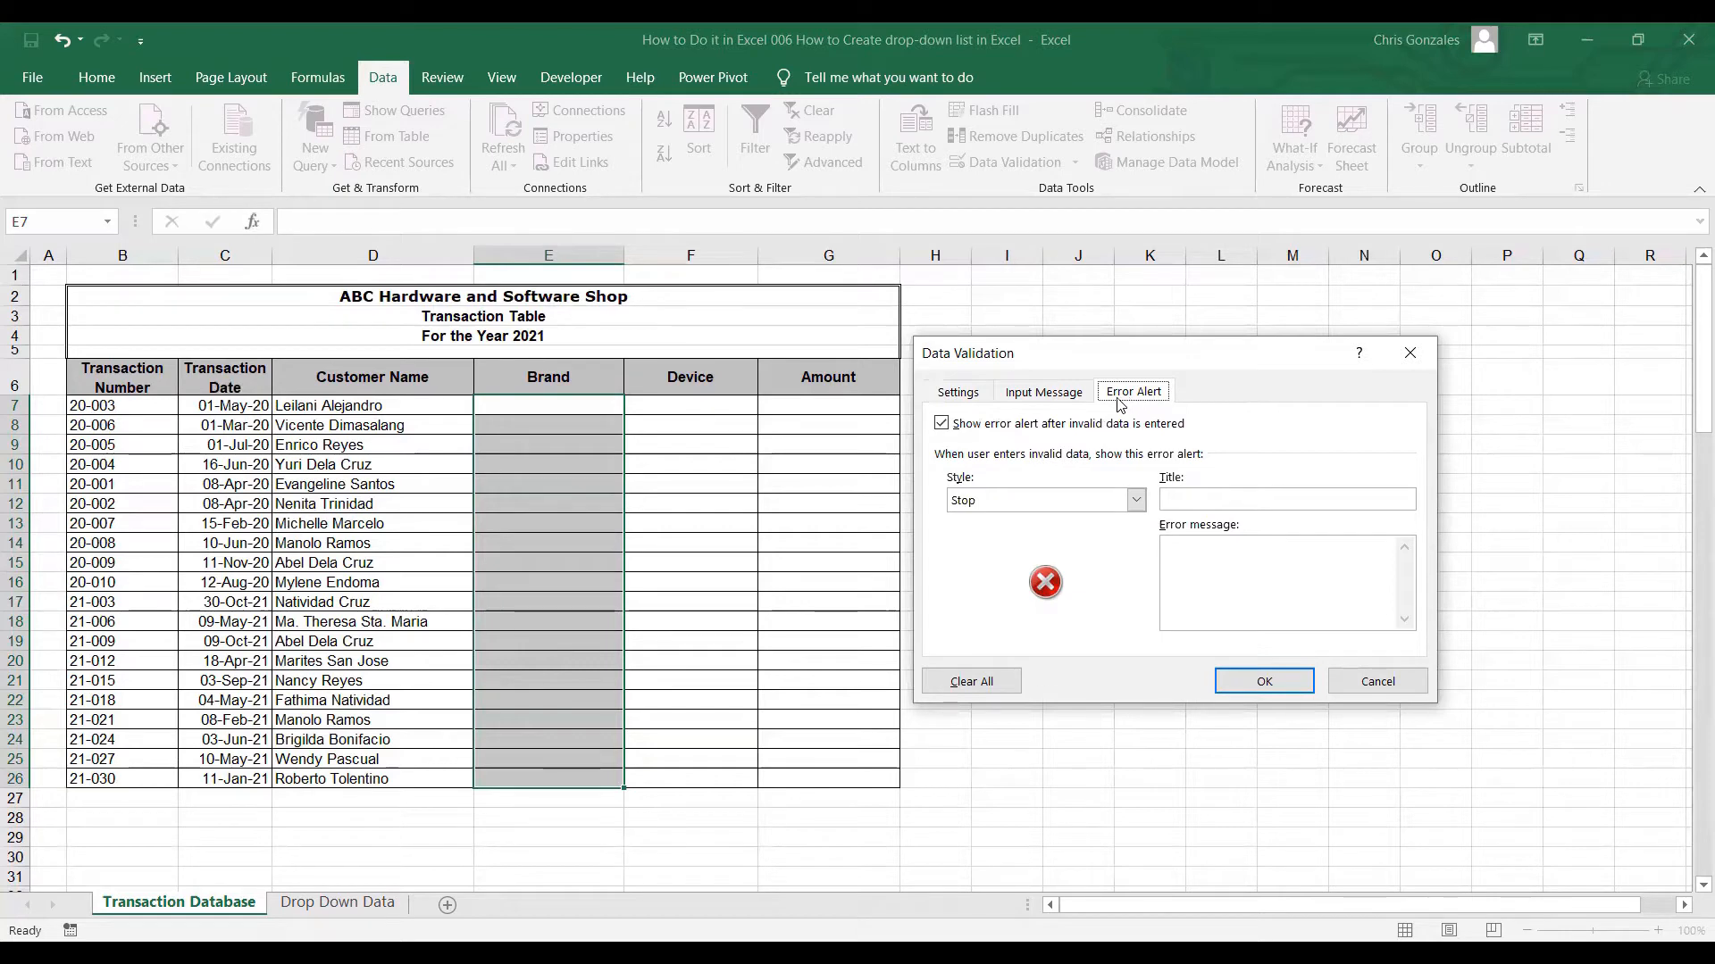
click(1055, 395)
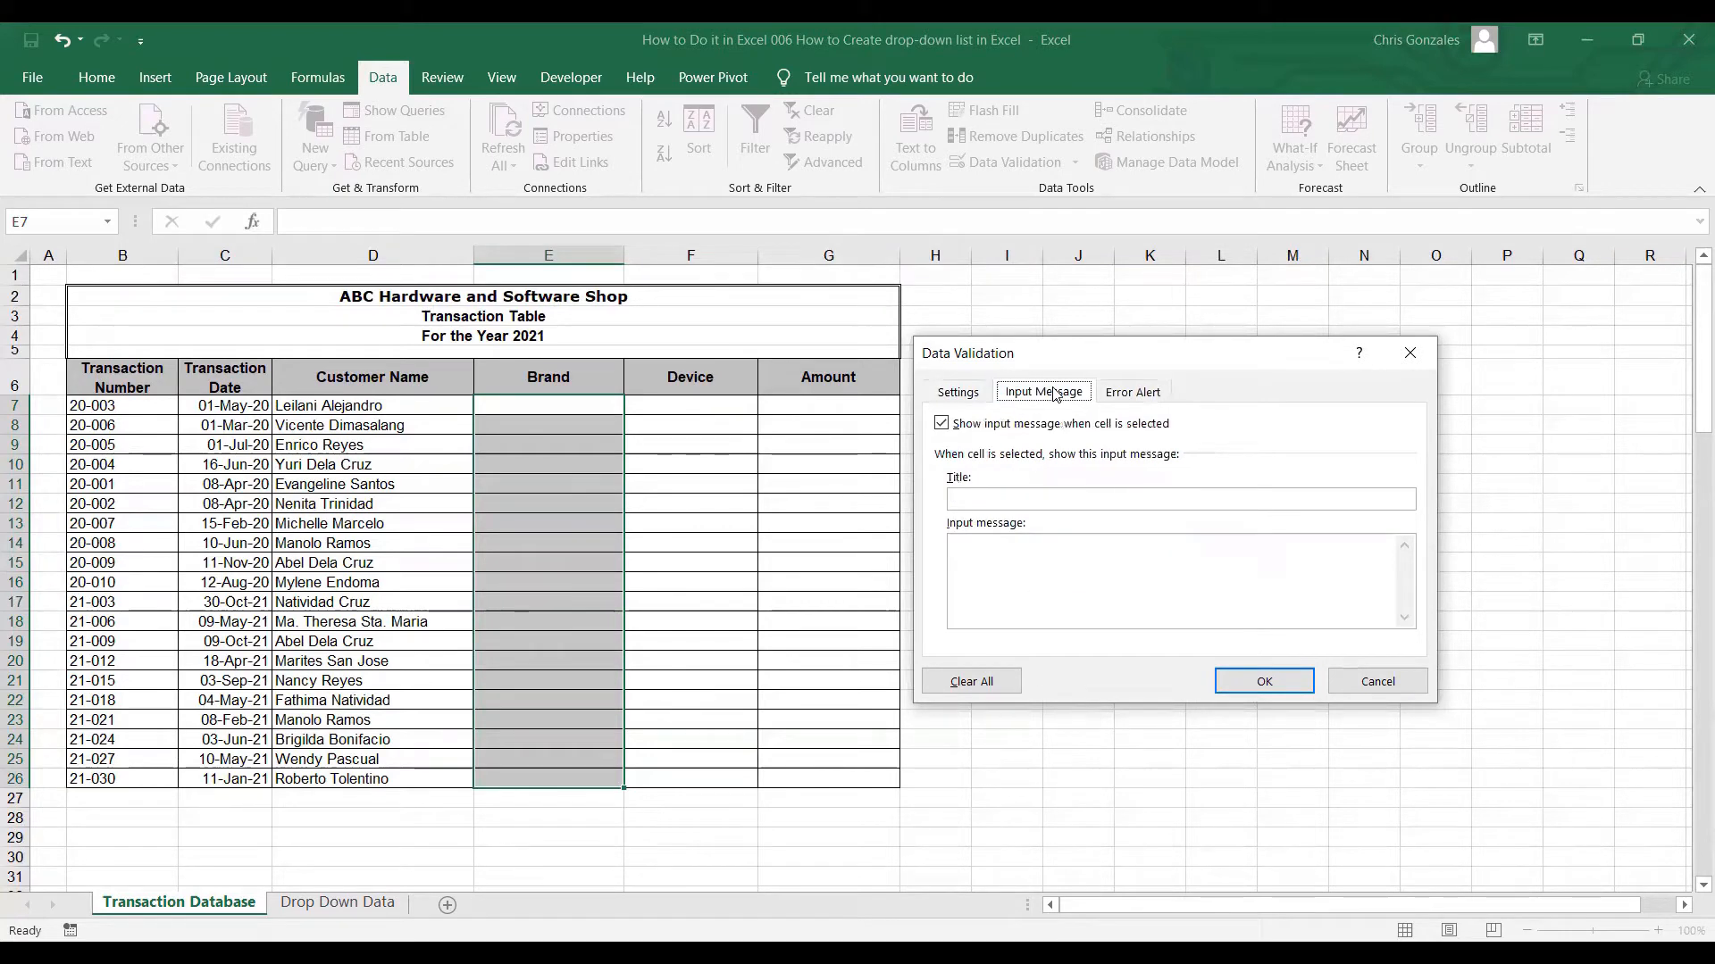
click(977, 398)
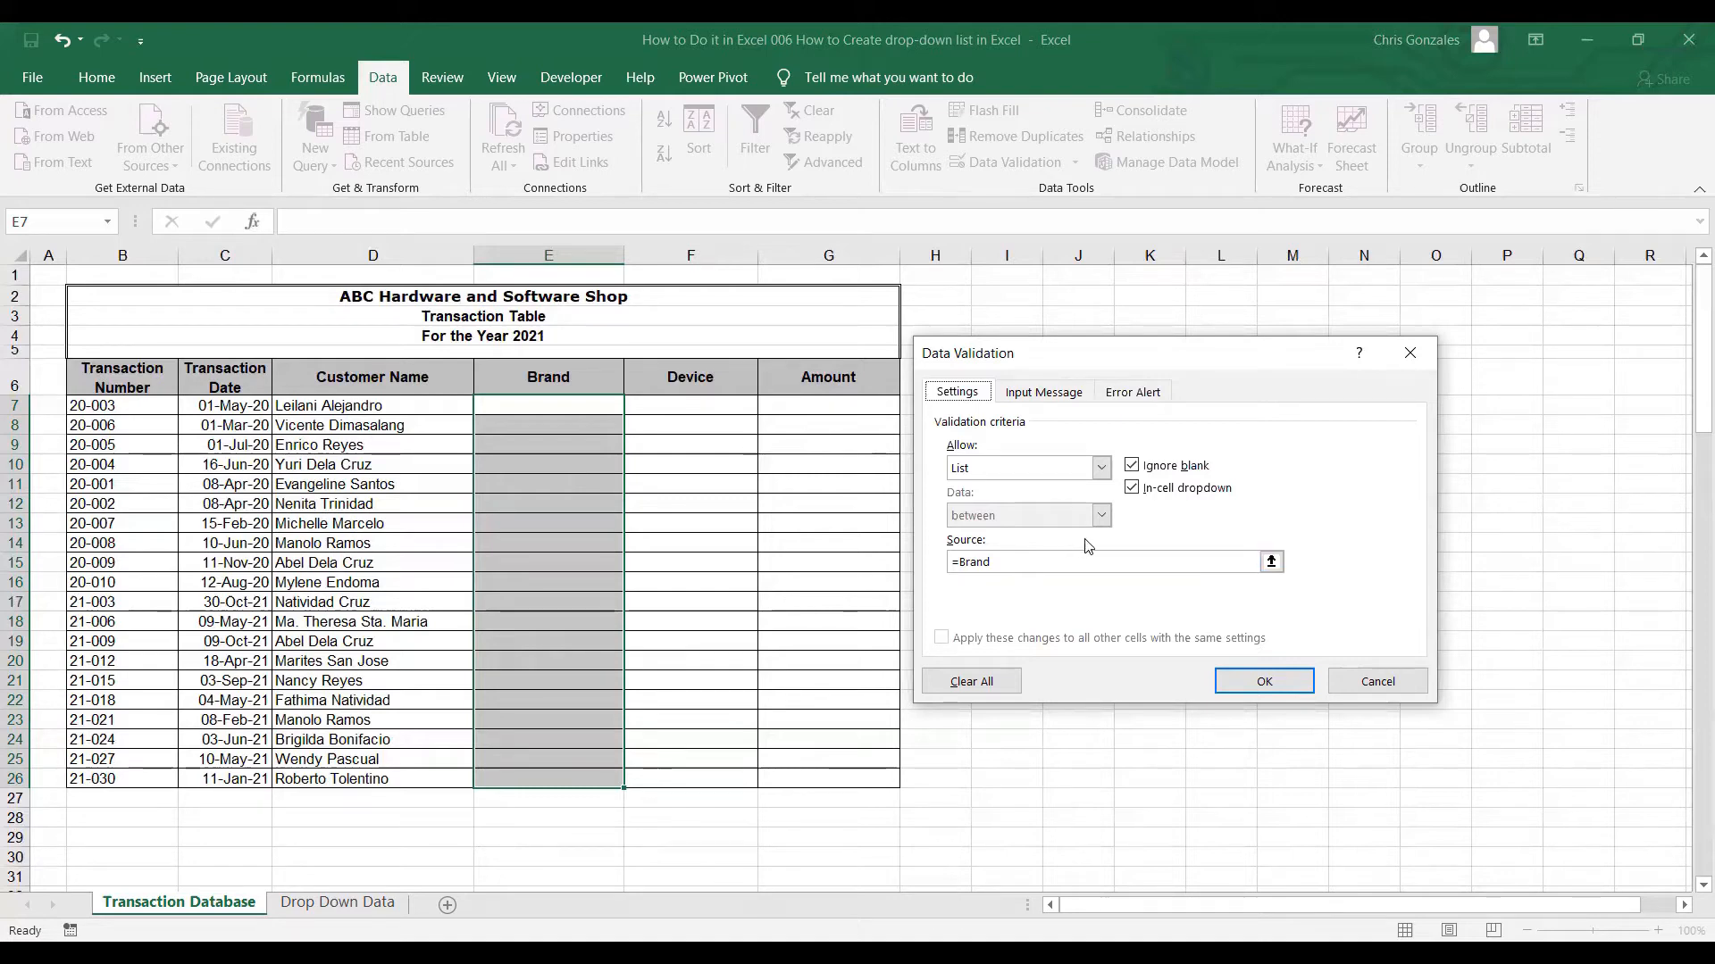
click(1237, 689)
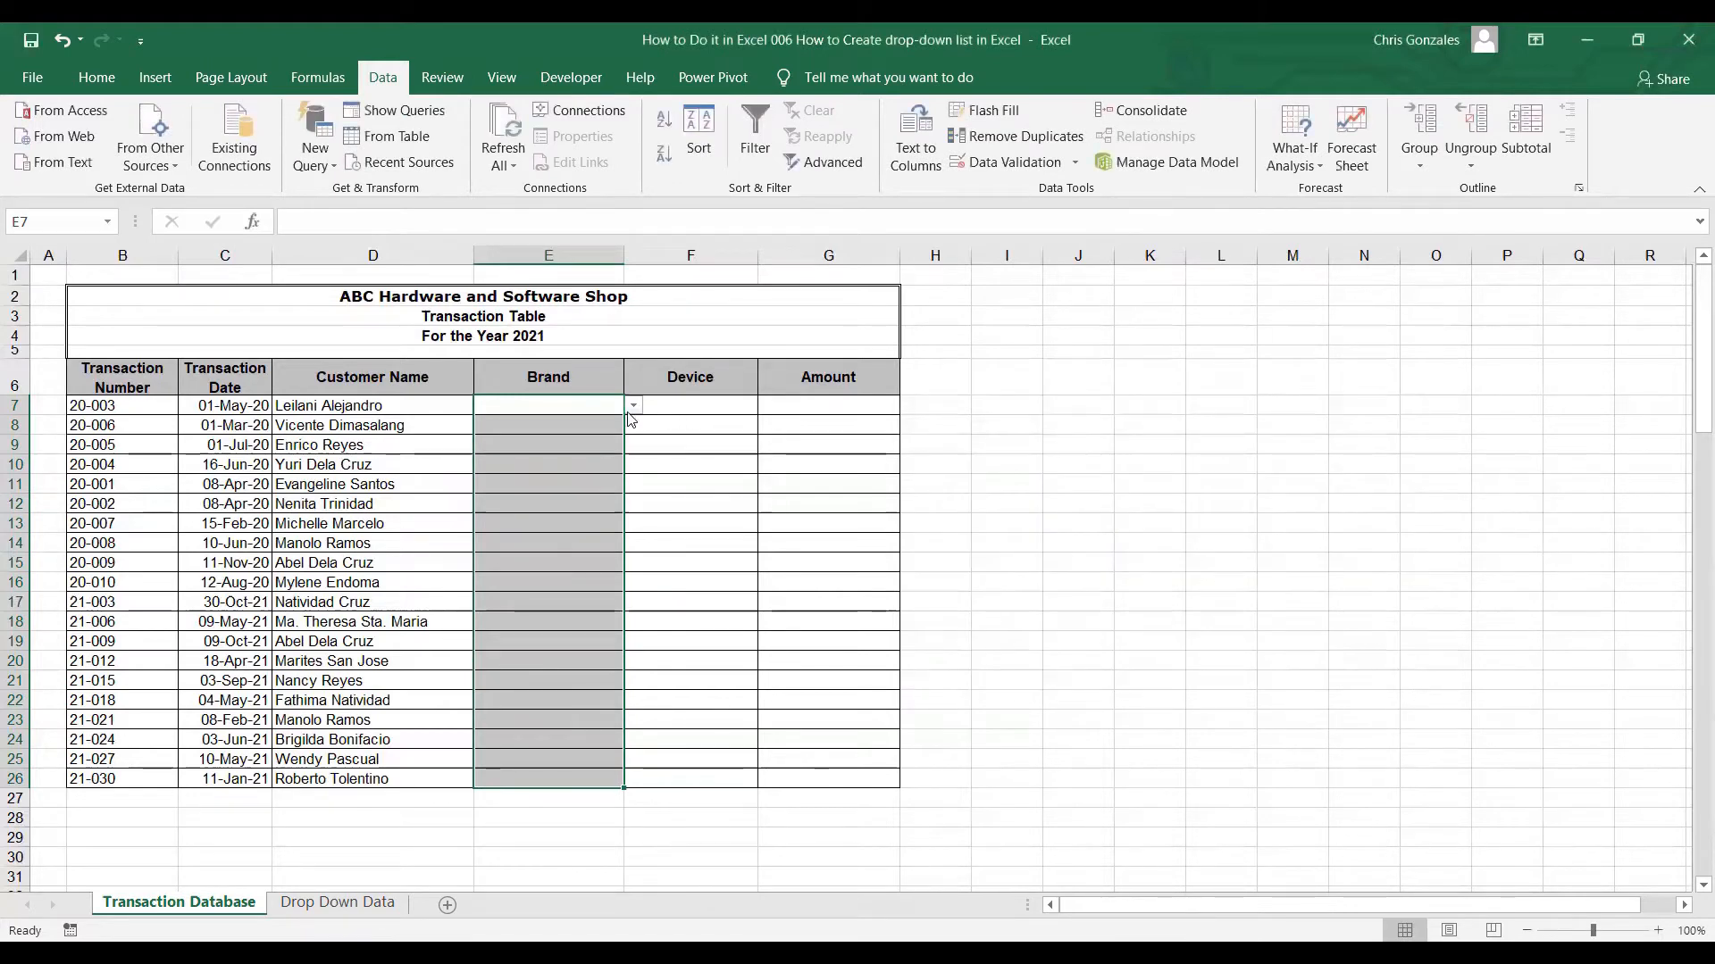
Check the choices in the Brand drop-down list of cell E7
click(595, 403)
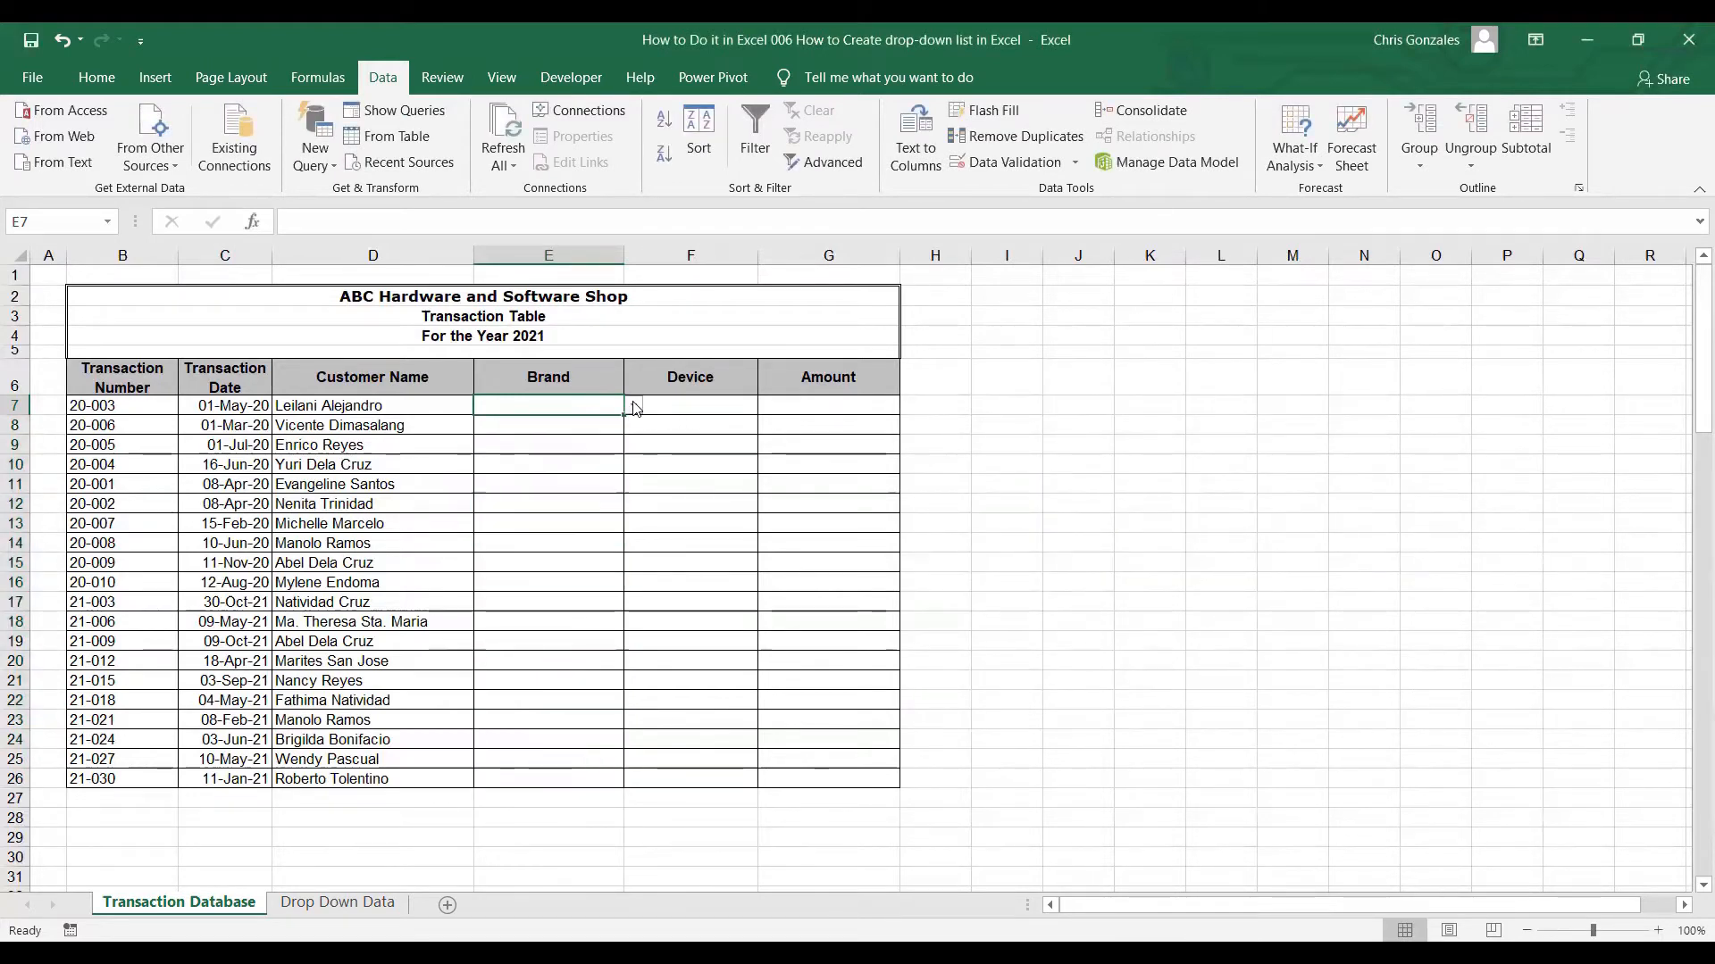
click(633, 407)
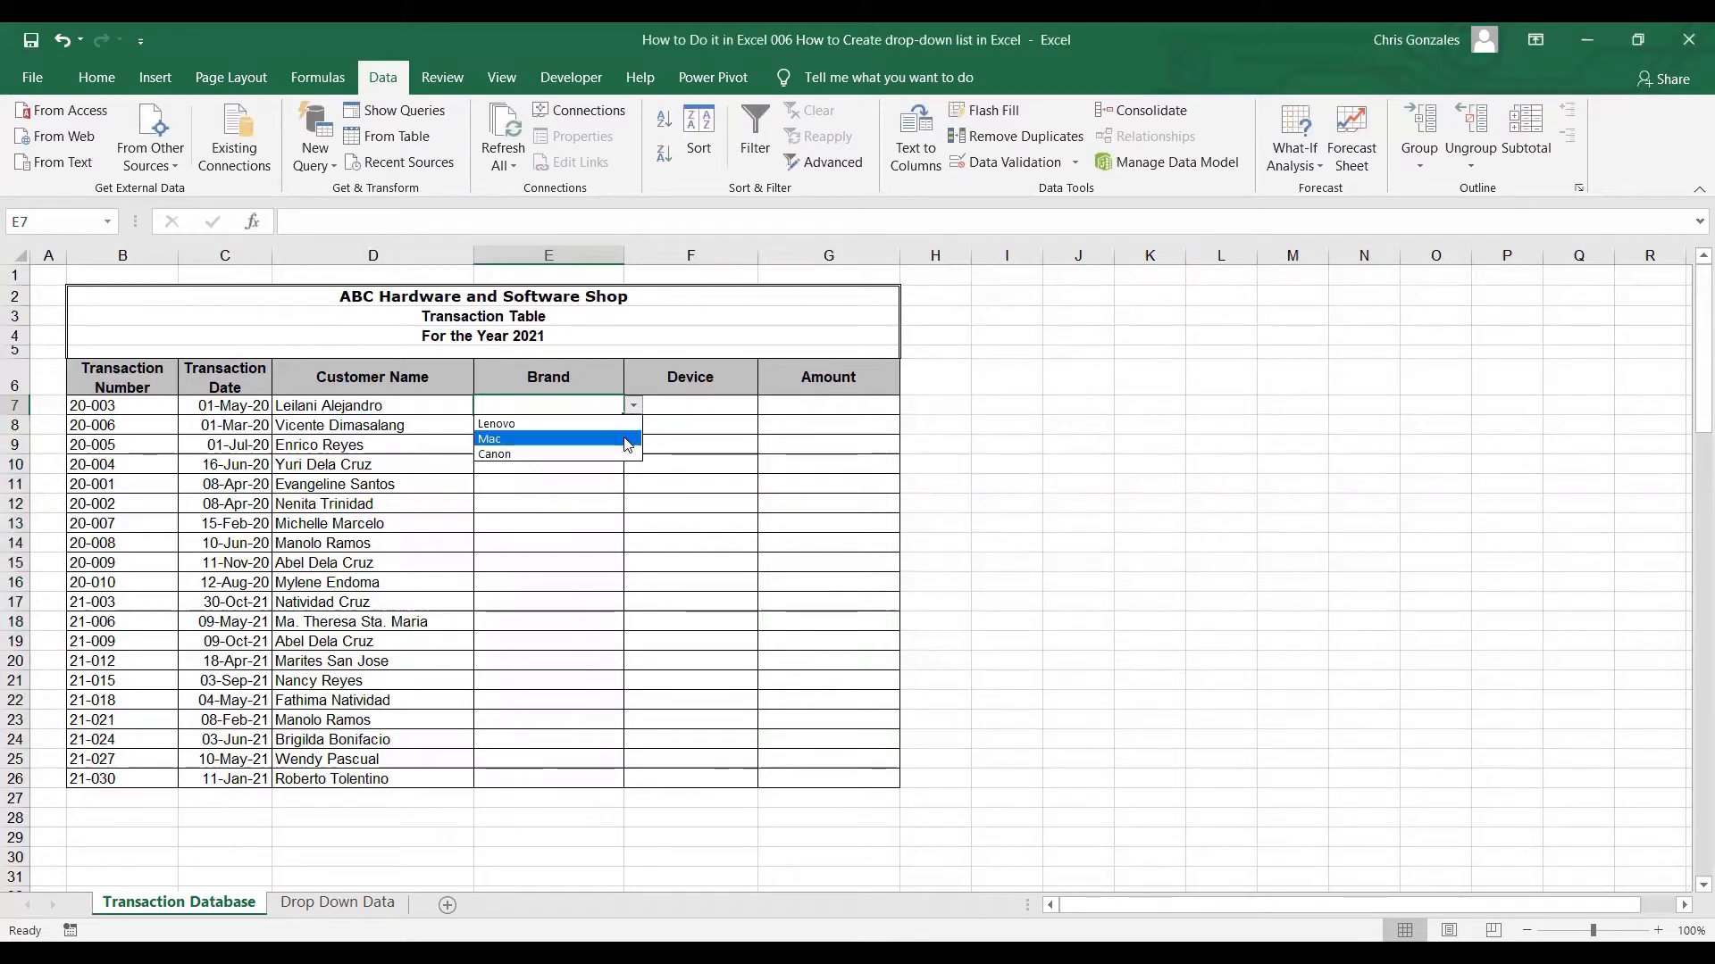
click(696, 410)
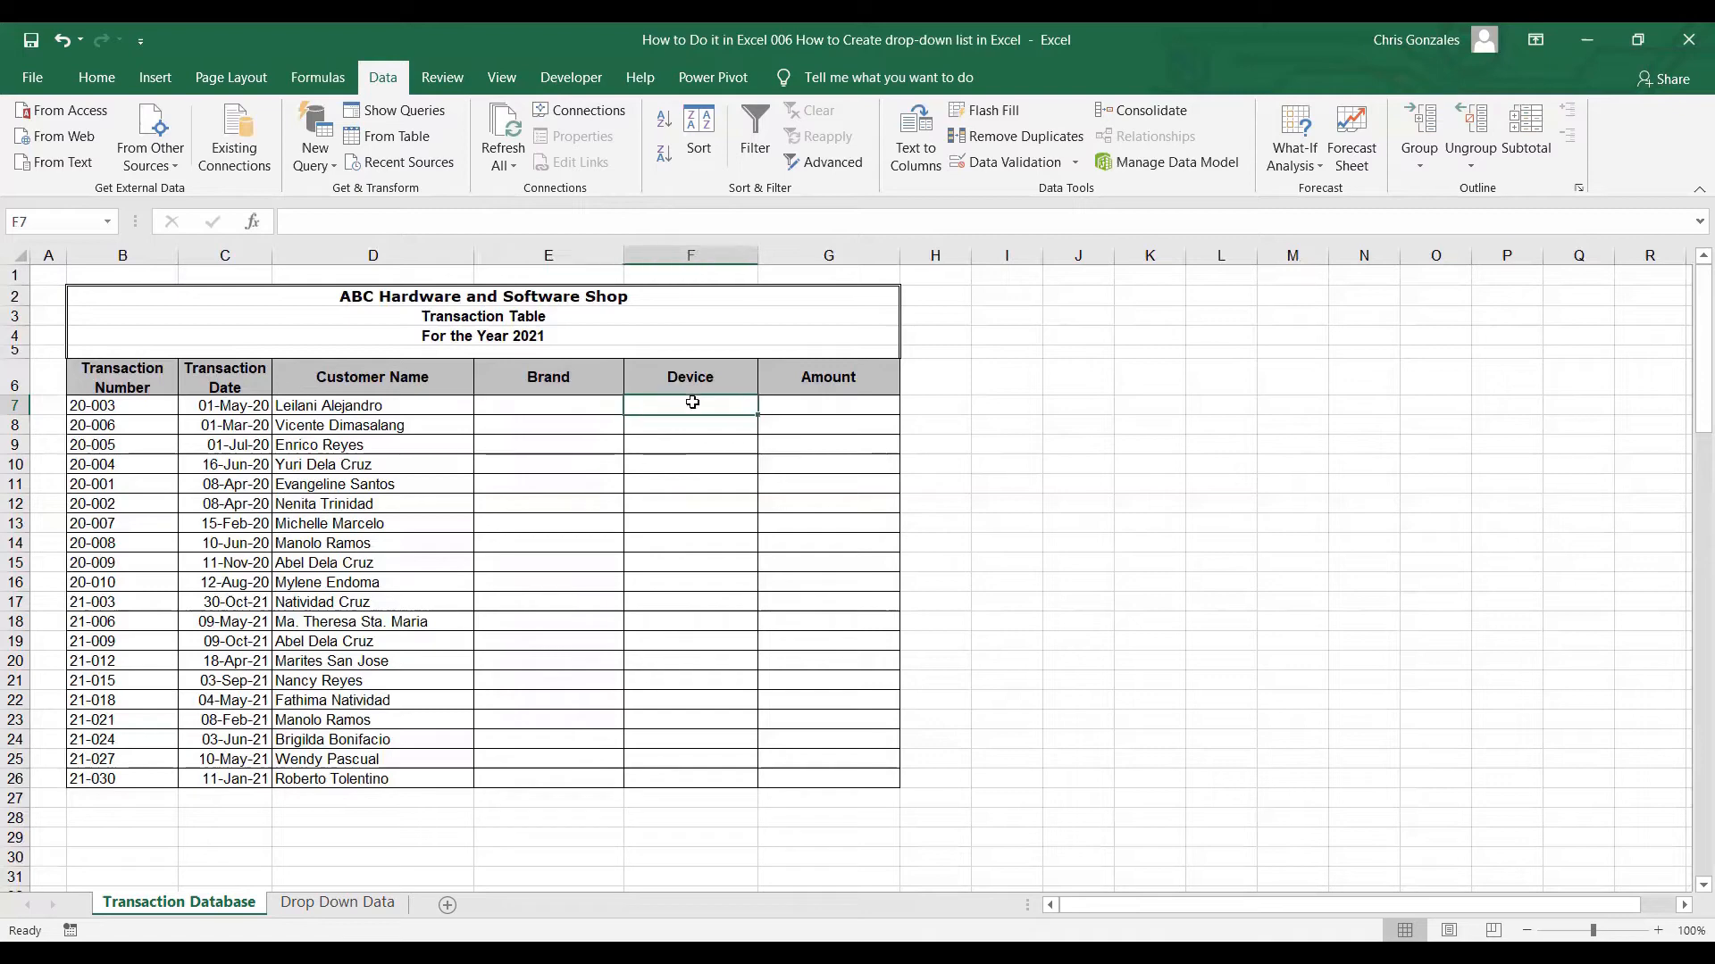
Set up list data validation for Device cell F7 with the source =INDIRECT($E$7)
drag(696, 513, 727, 768)
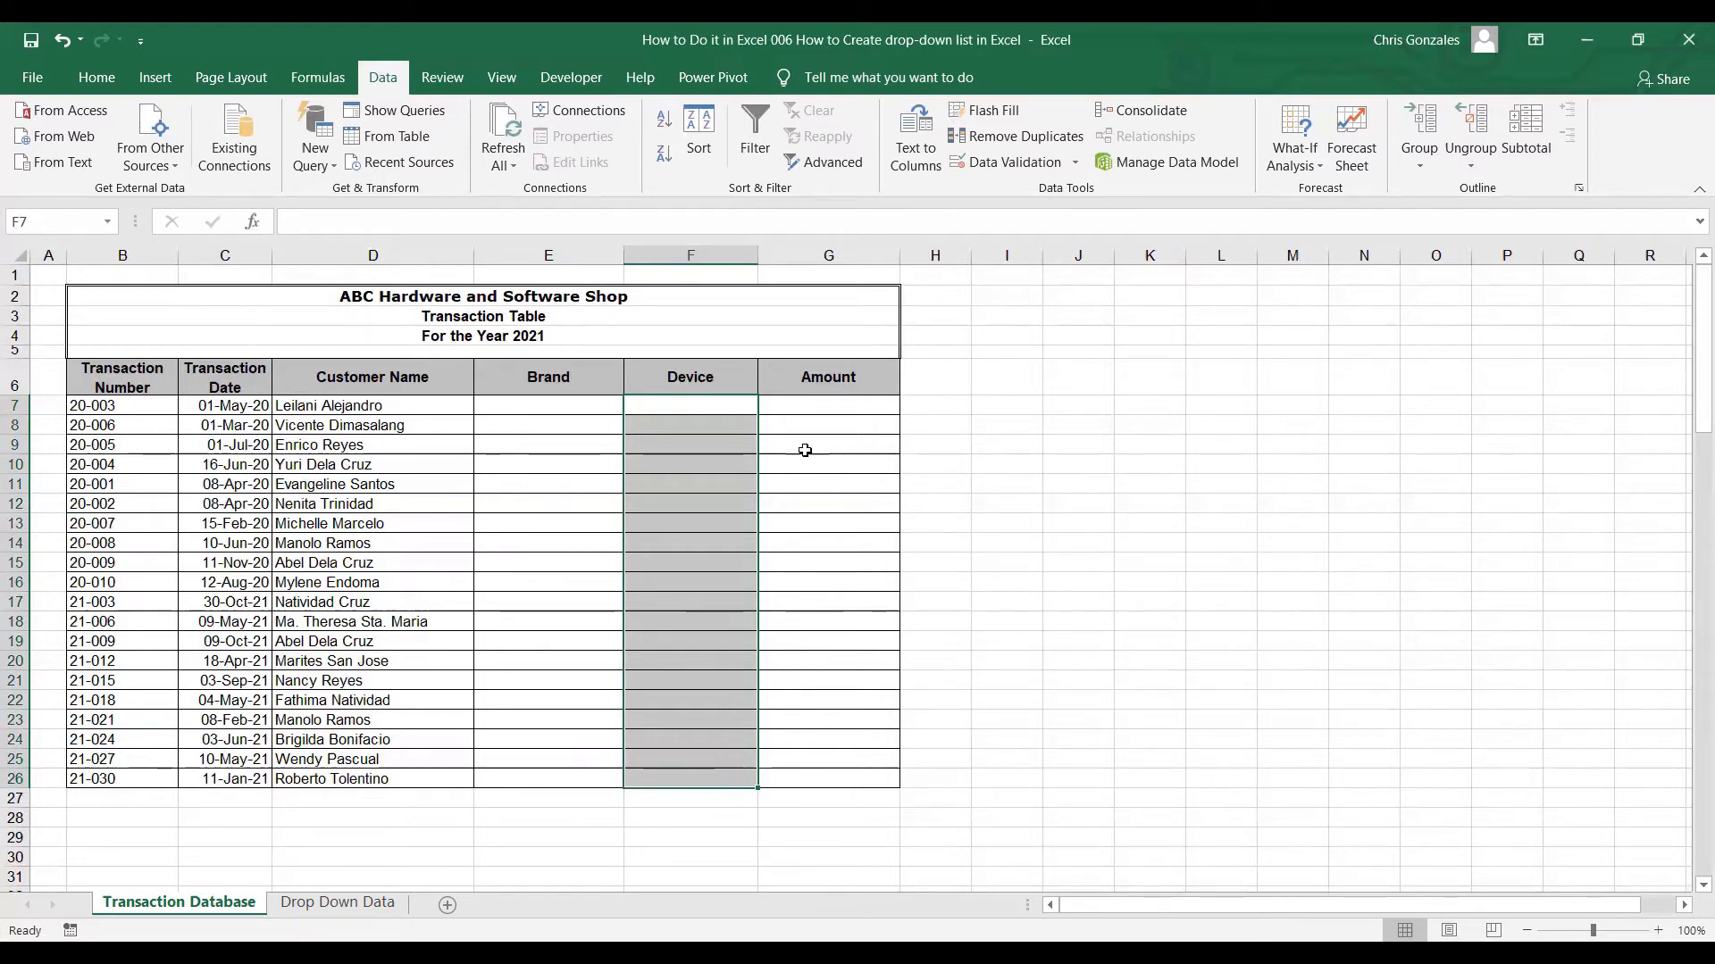
click(747, 406)
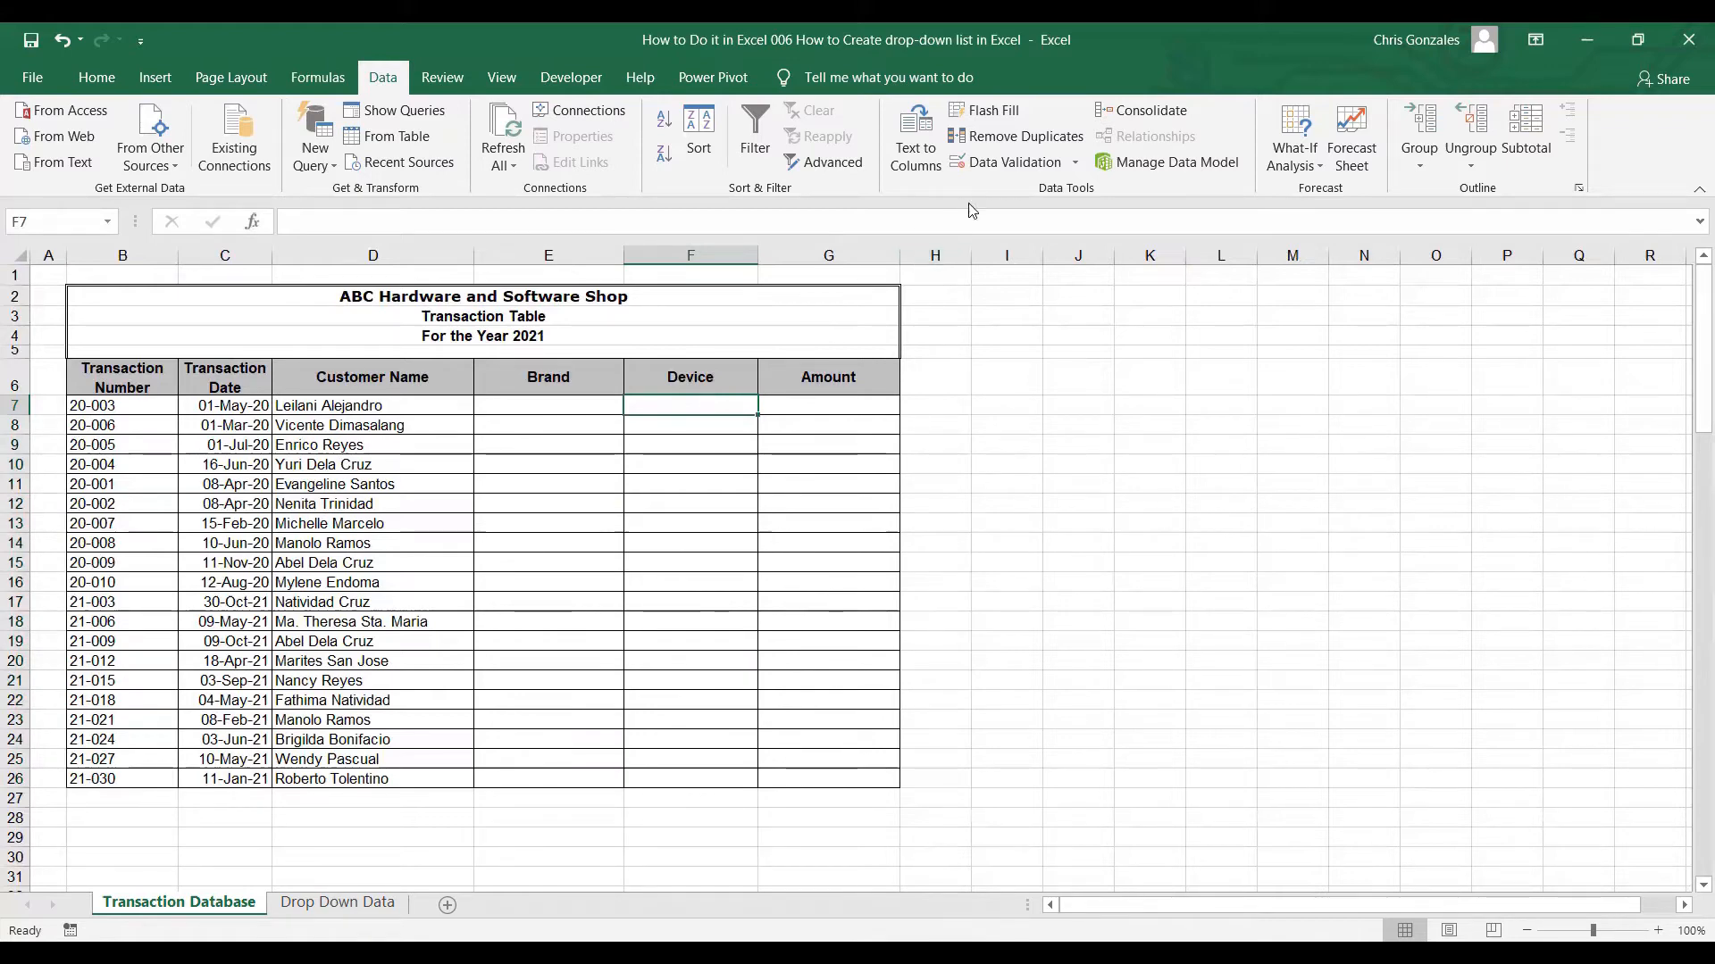
click(1003, 163)
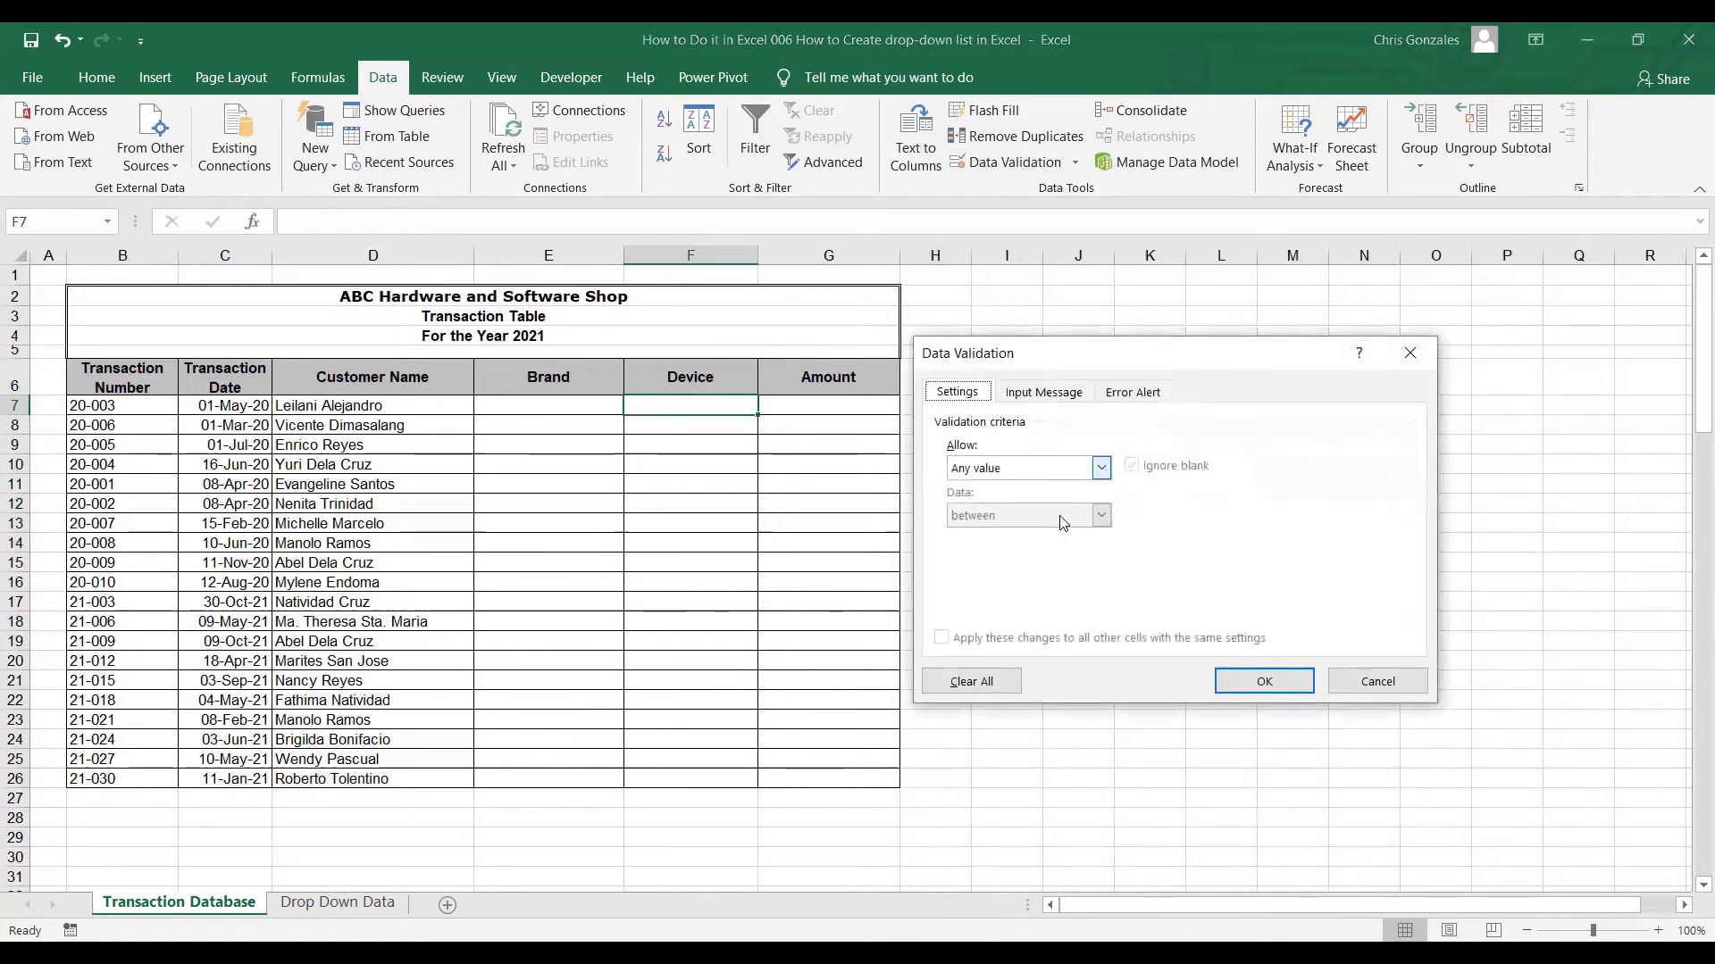
click(1100, 468)
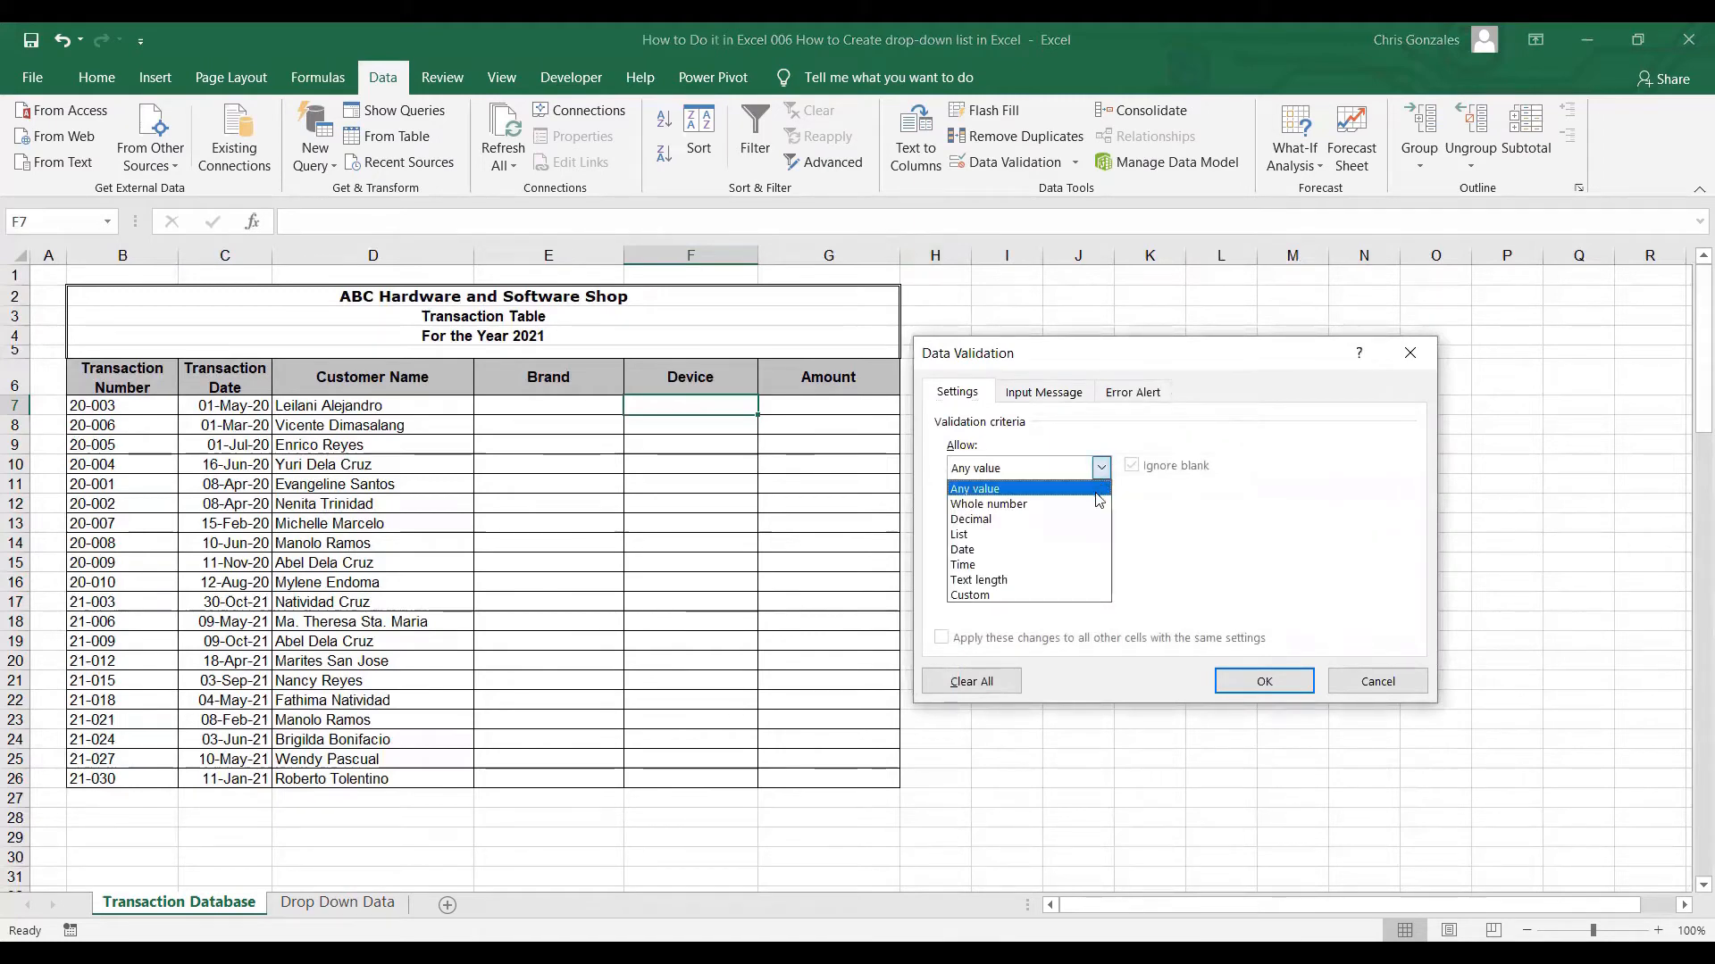
click(1083, 534)
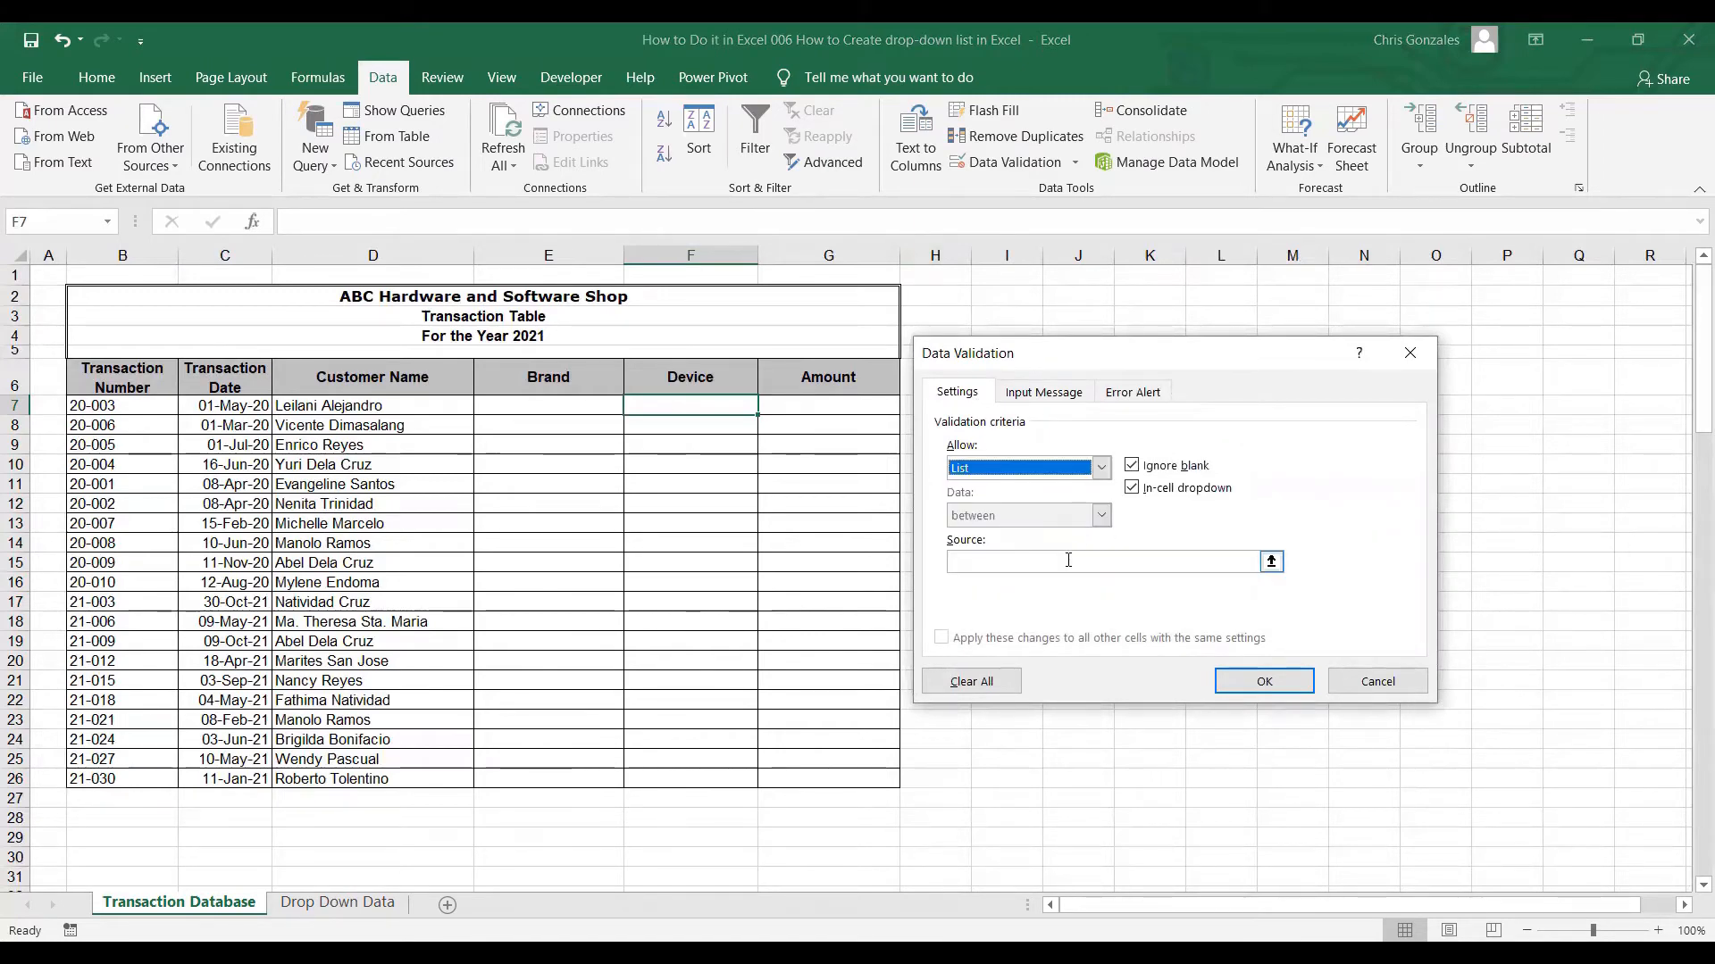
click(1068, 561)
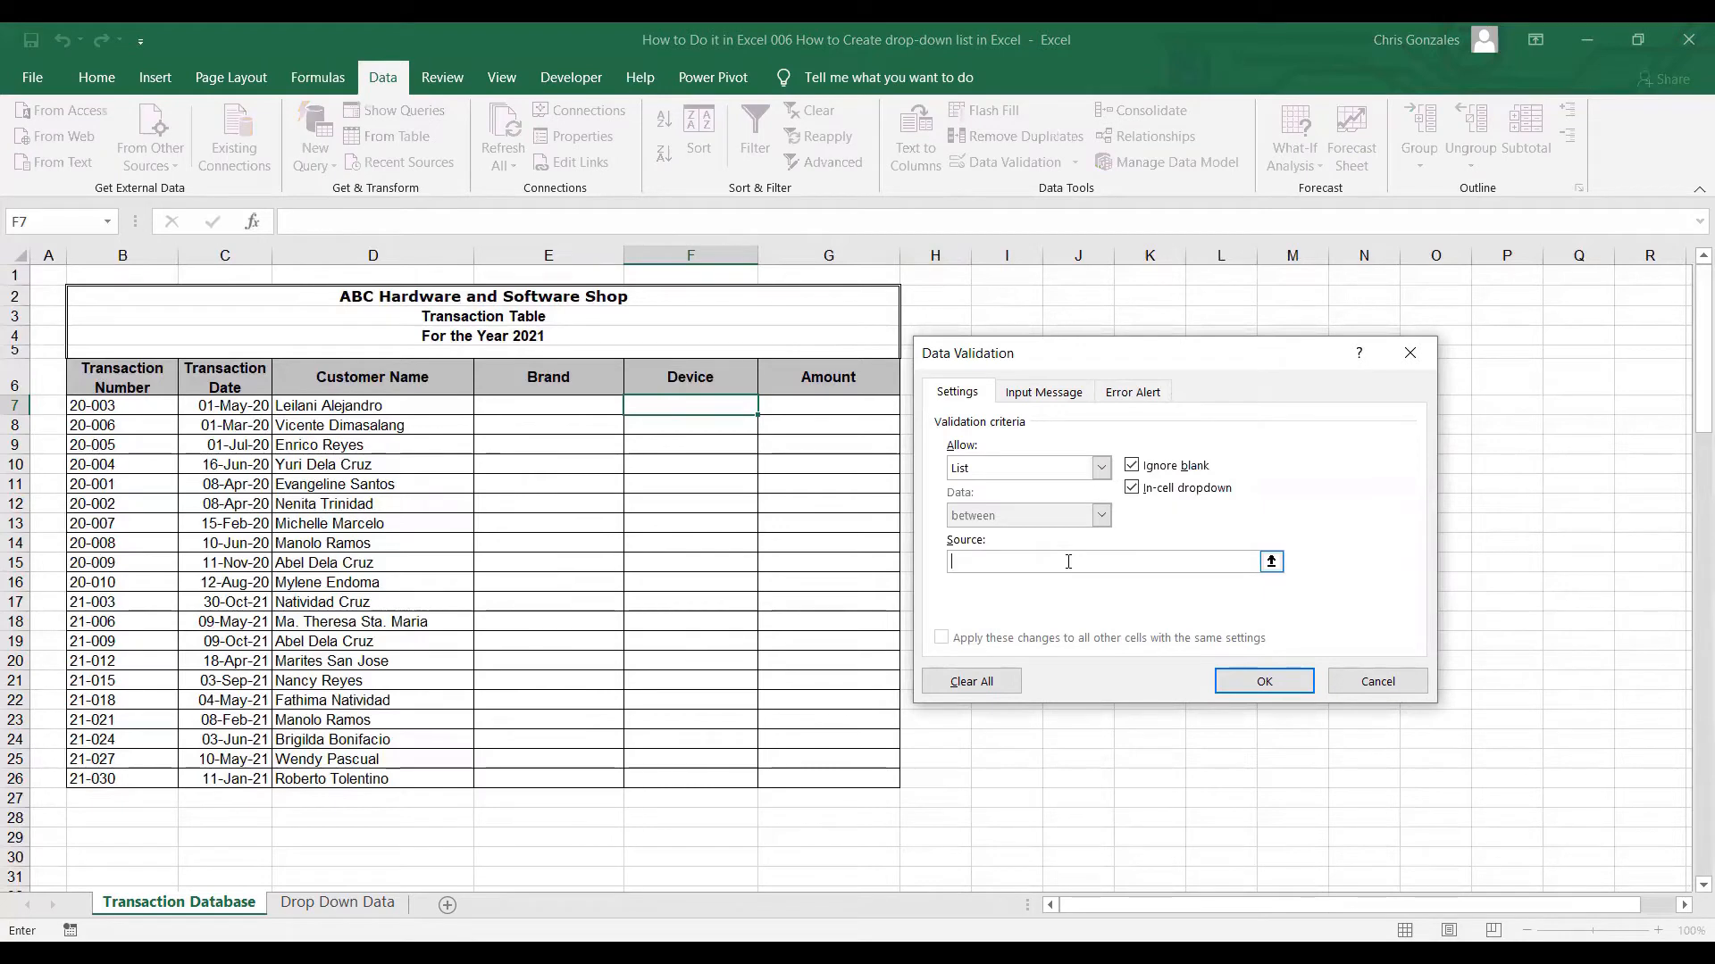
text(=INDIRECT()
click(551, 404)
text())
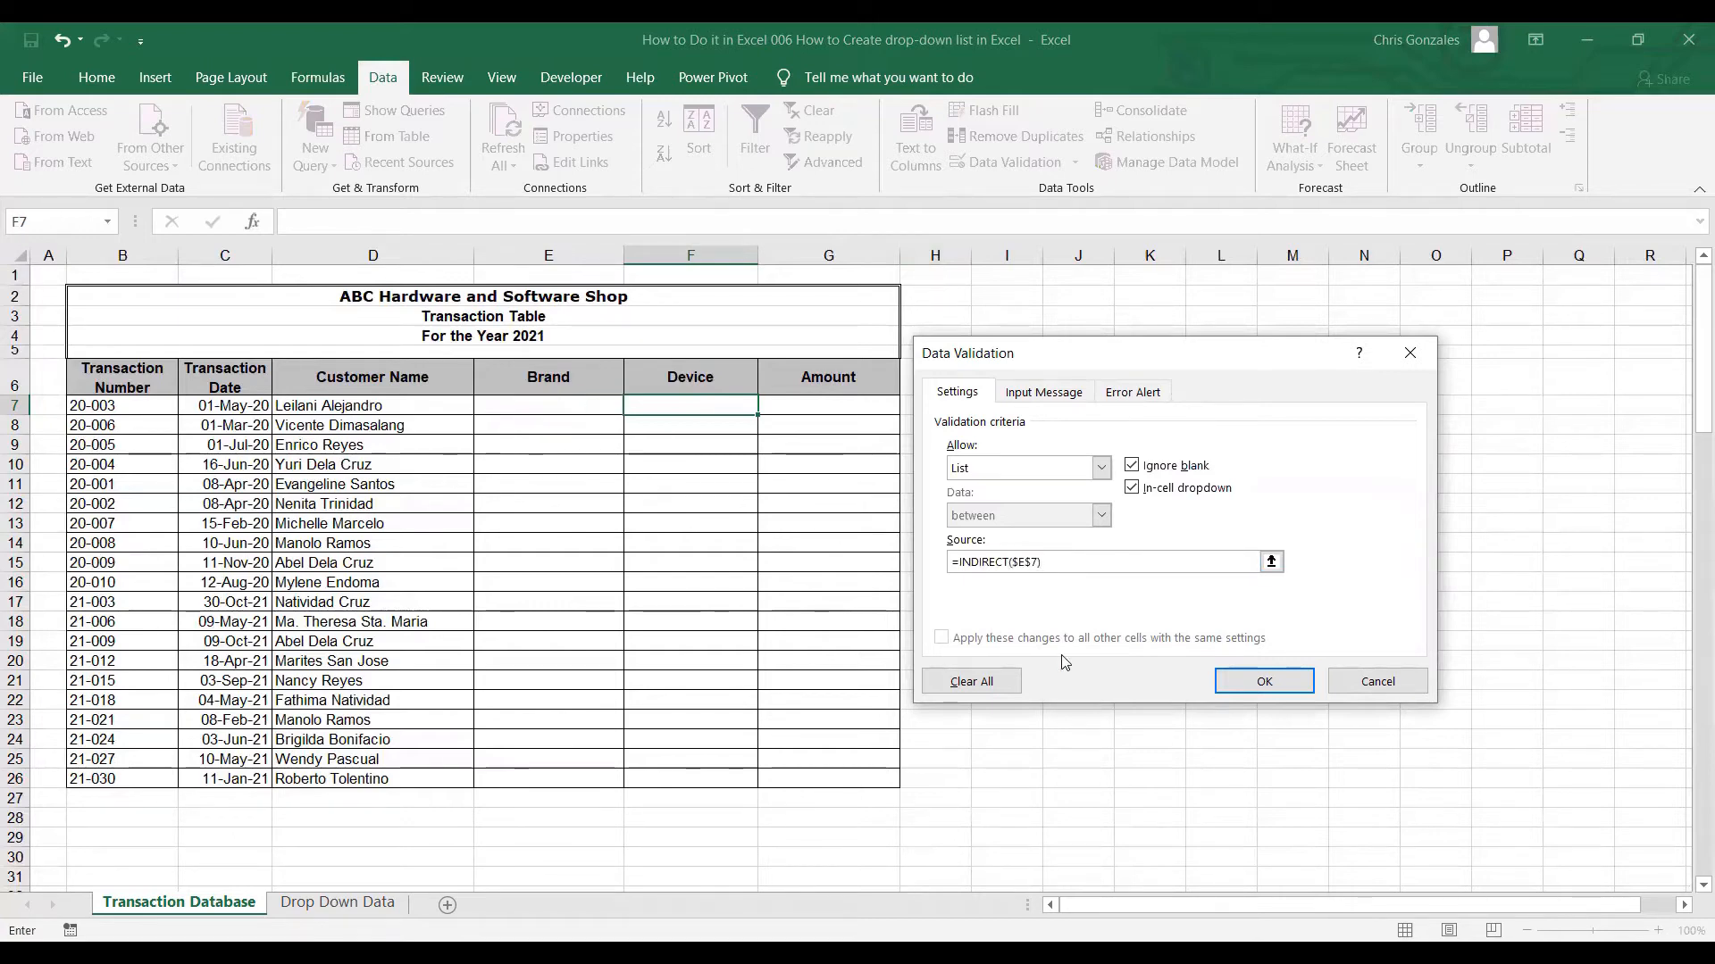
Make the cell reference relative so the source reads =INDIRECT(E7), and apply the validation despite the source error
key(BackSpace)
click(1026, 562)
key(BackSpace)
click(1038, 561)
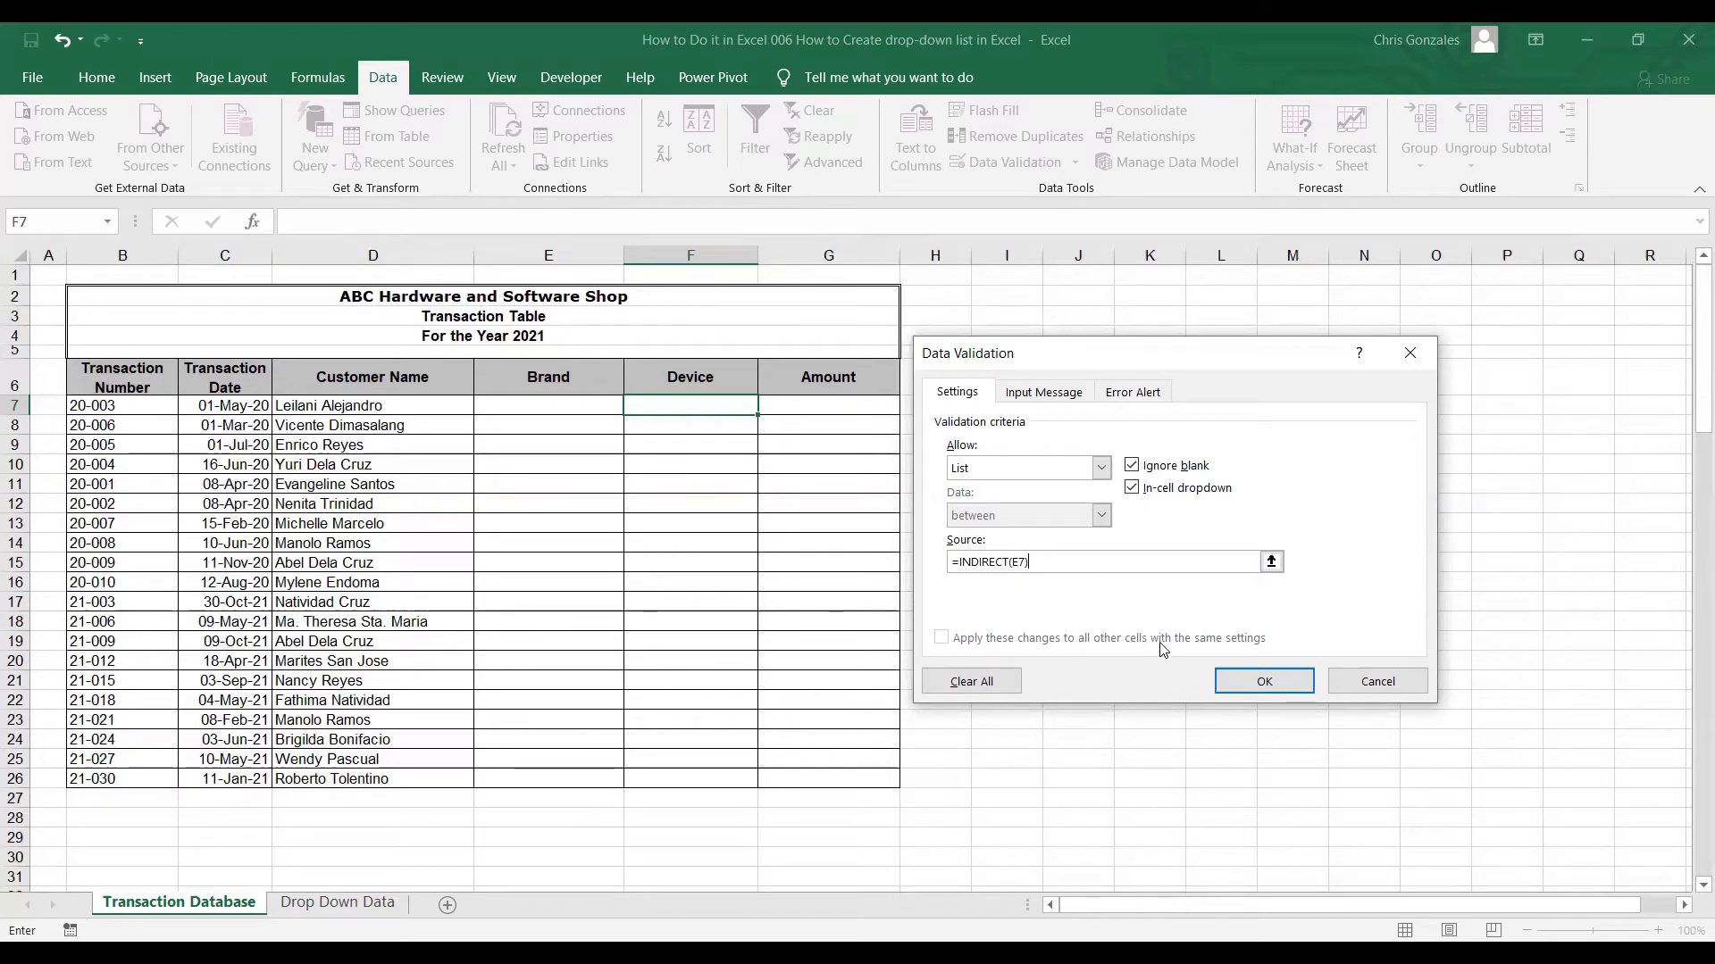
click(1236, 683)
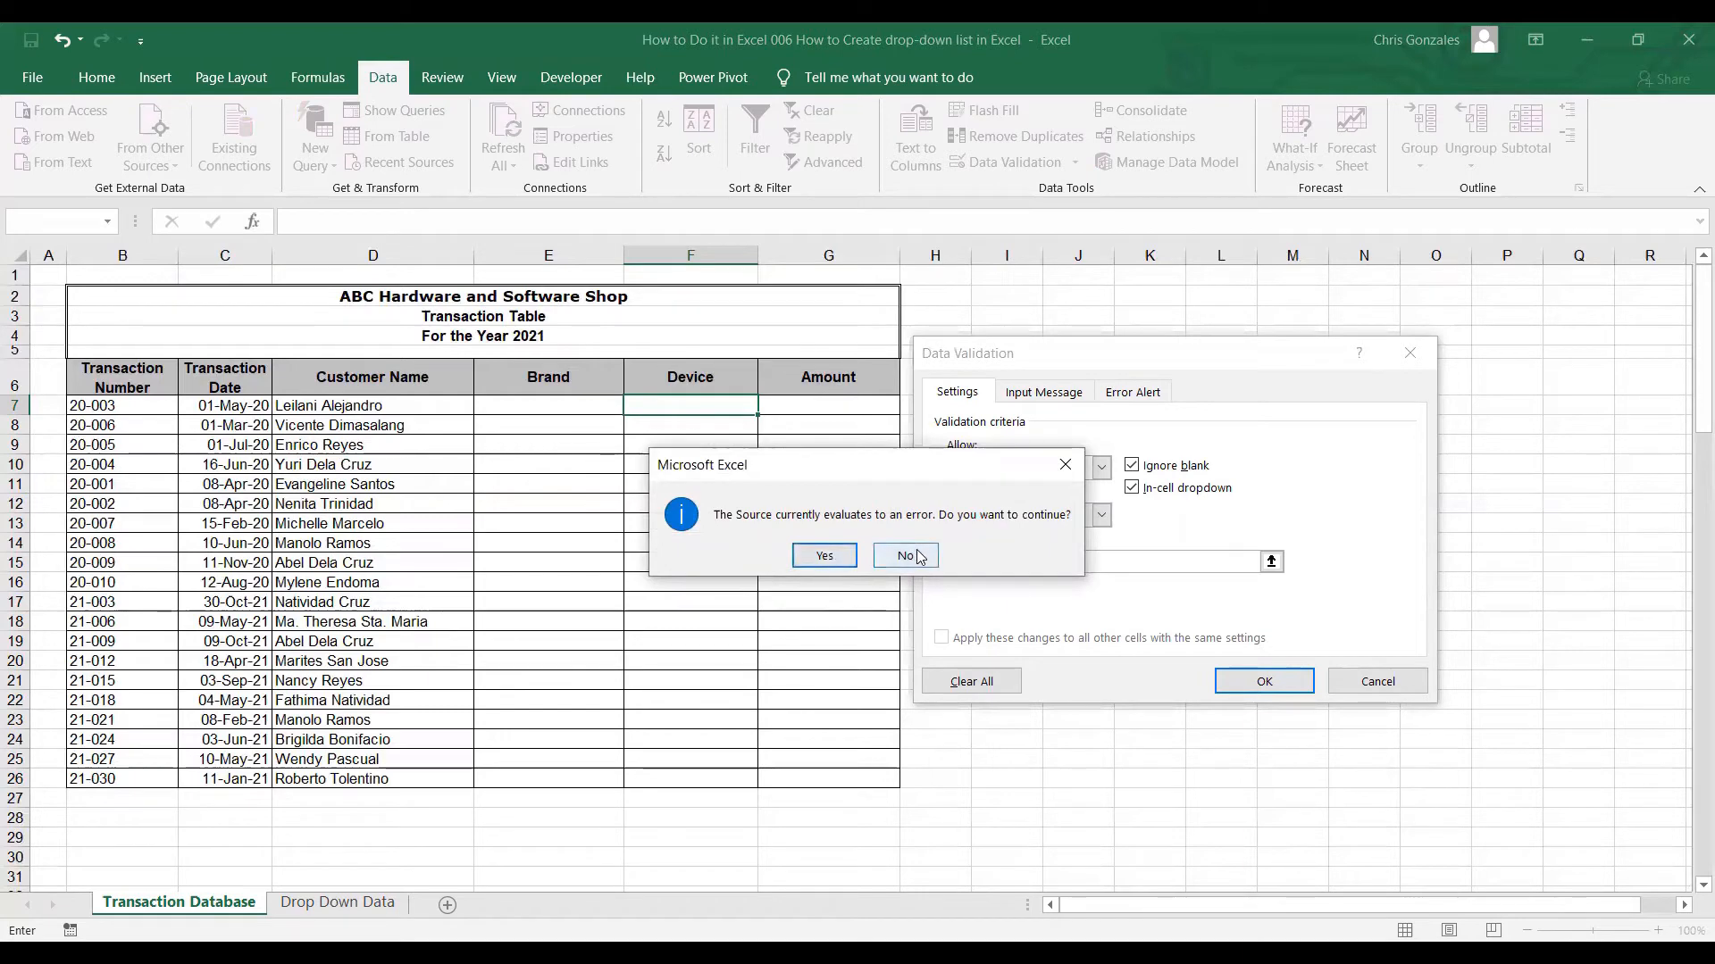
click(820, 557)
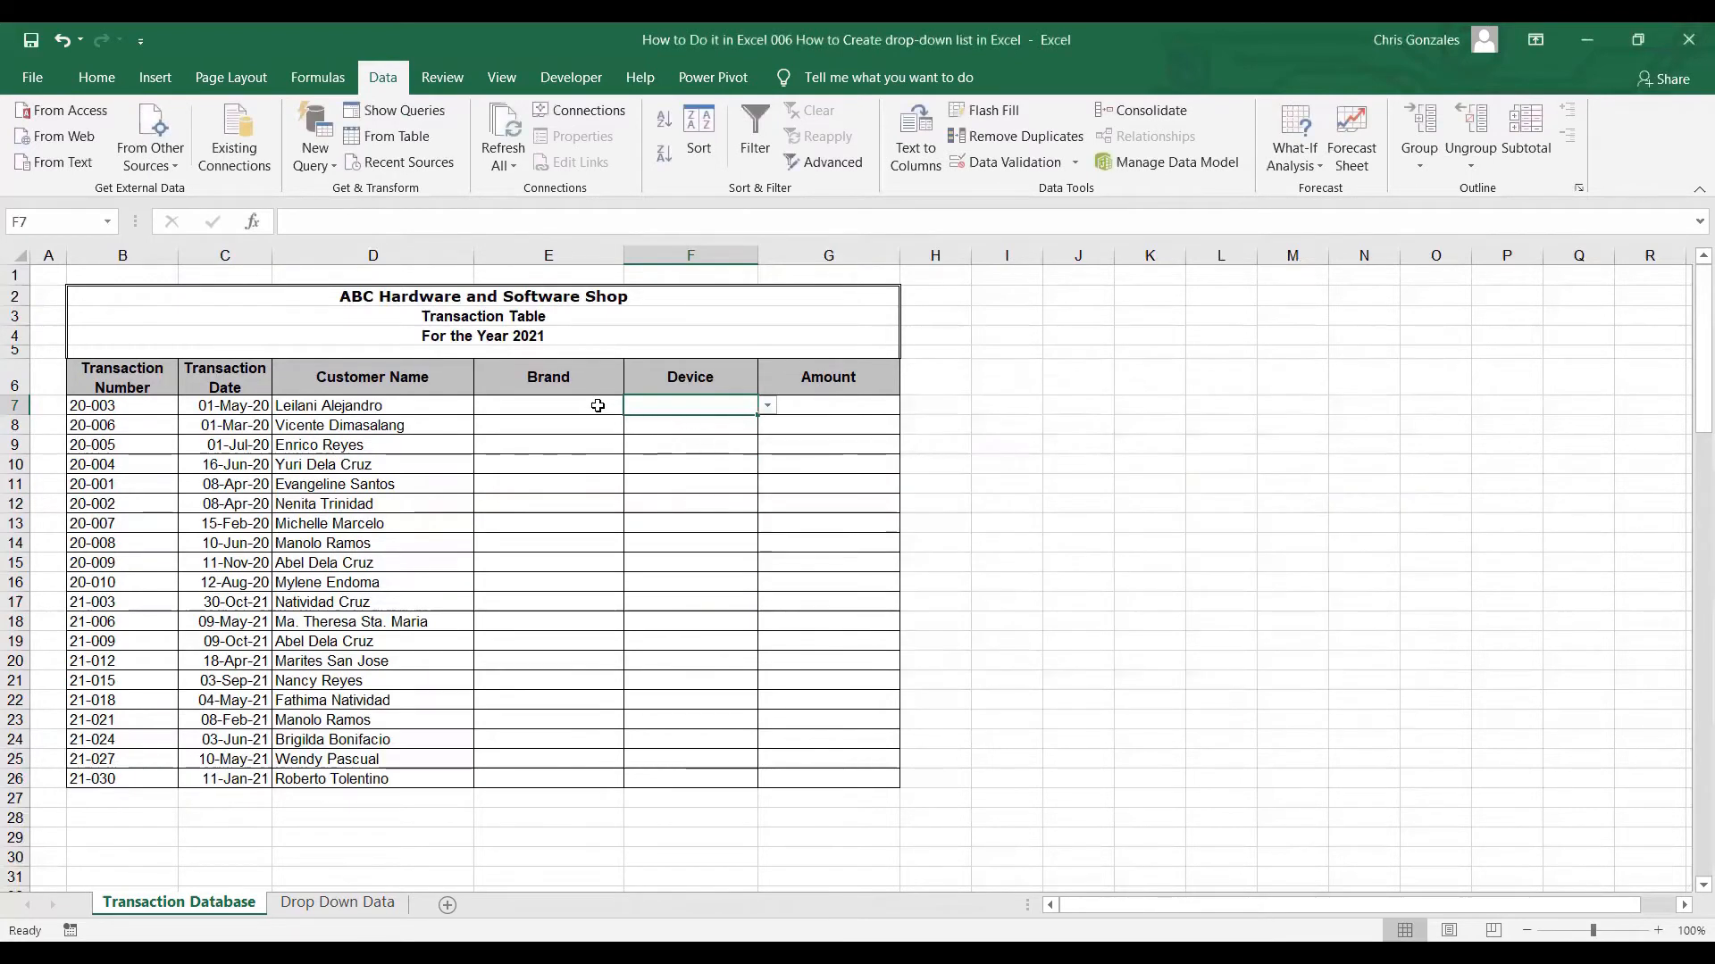
Choose Lenovo as the brand in E7 and check the dependent Device list in F7
click(598, 405)
click(630, 408)
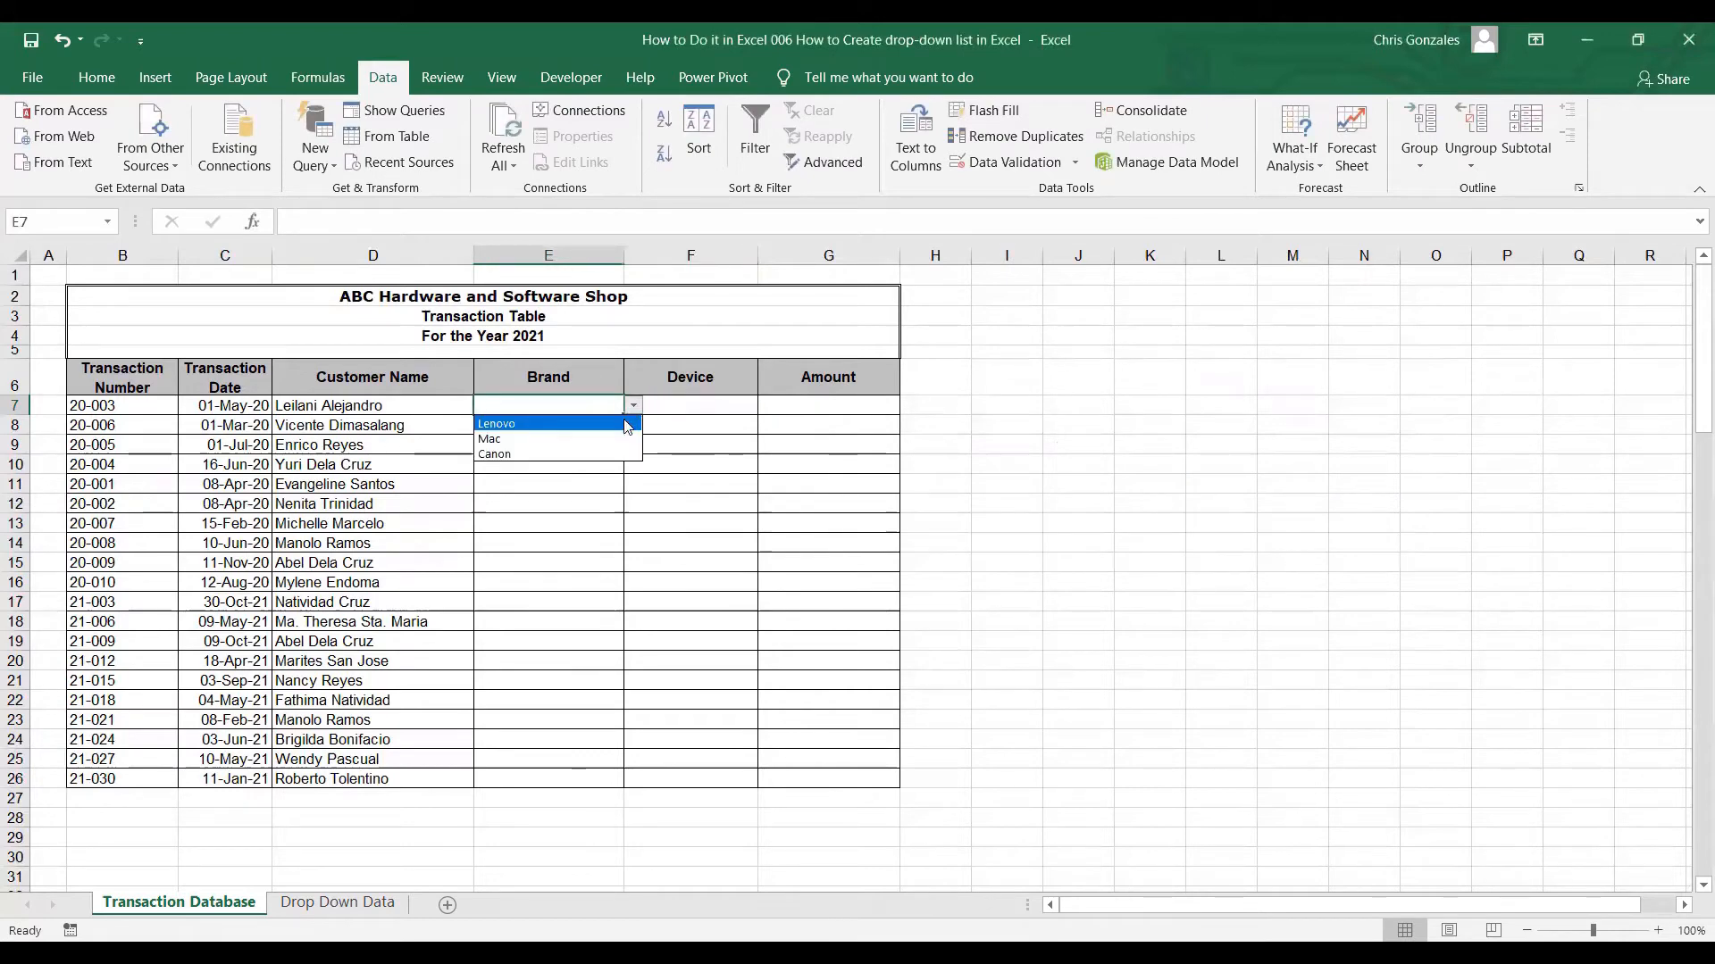
click(629, 424)
click(693, 405)
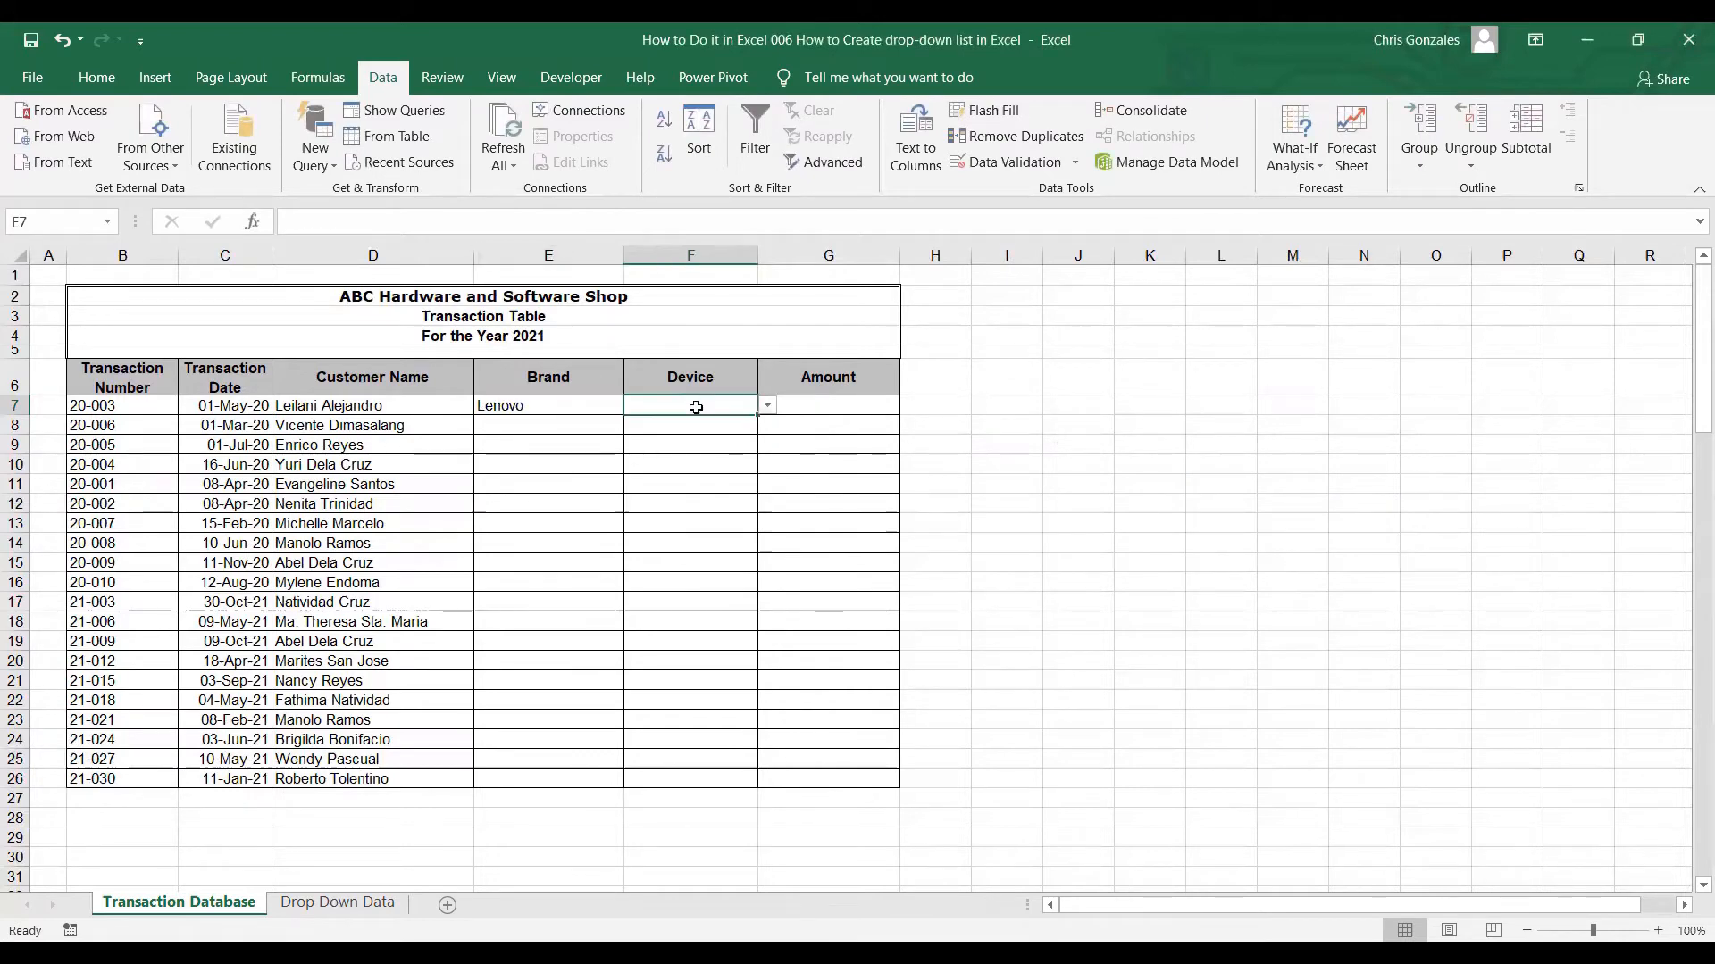
click(767, 407)
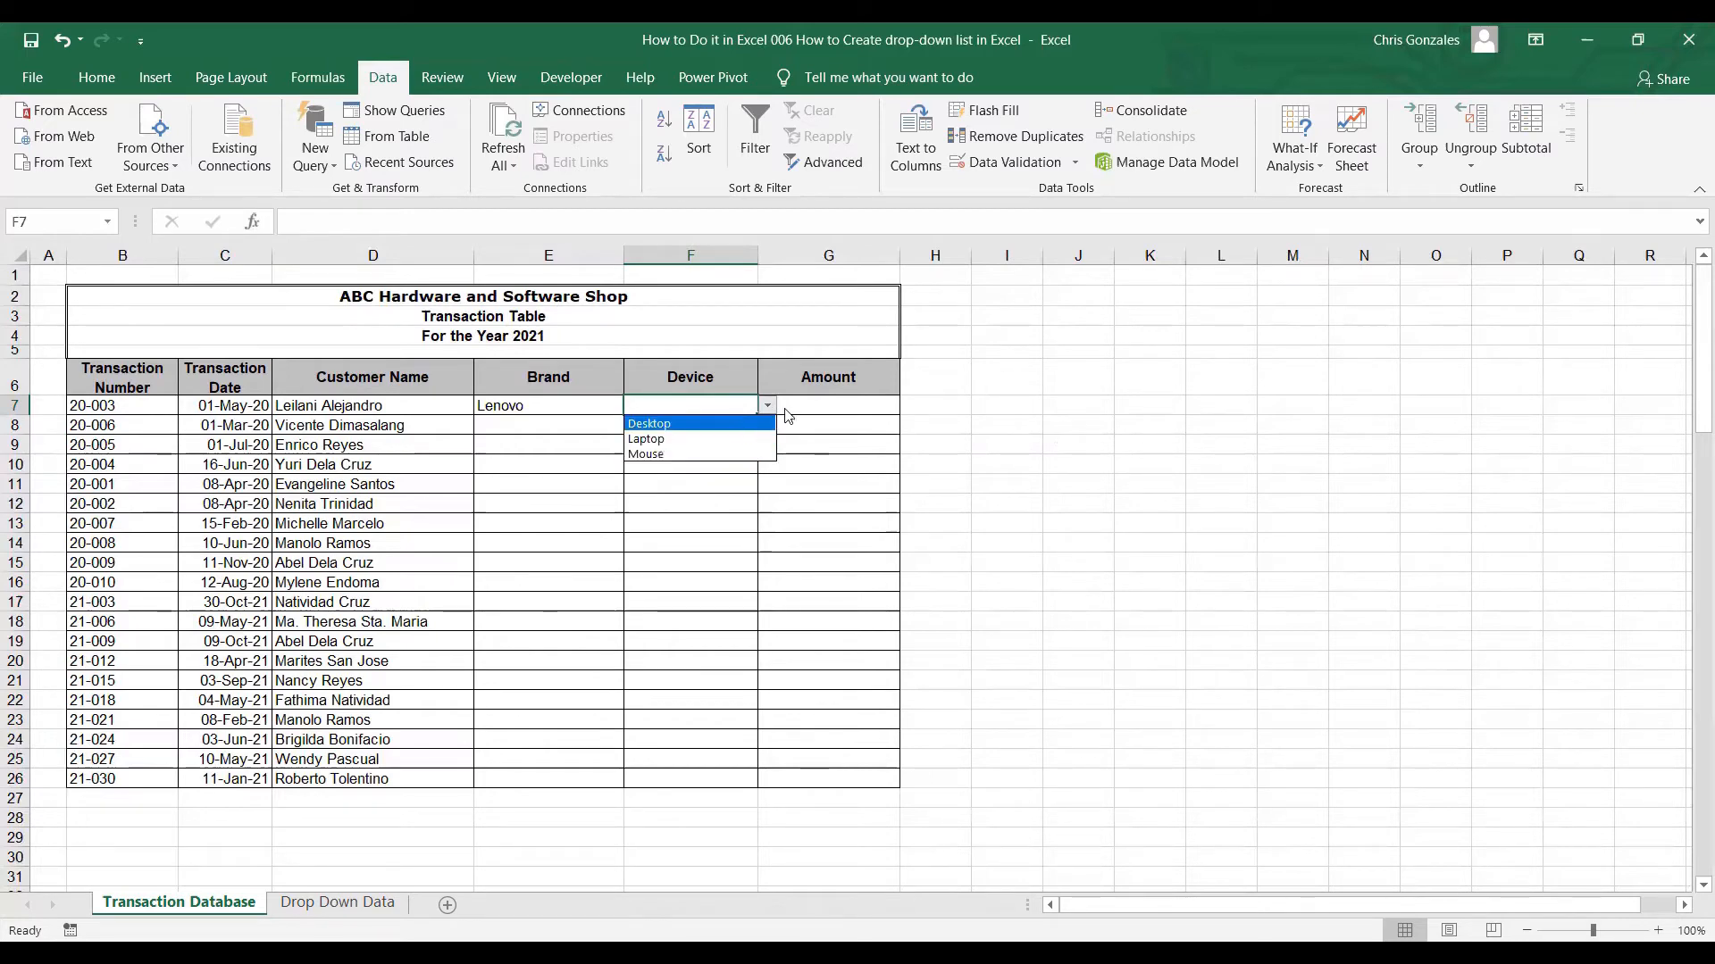
click(771, 406)
Change the brand in E7 to Mac and check the dependent Device list in F7
click(576, 407)
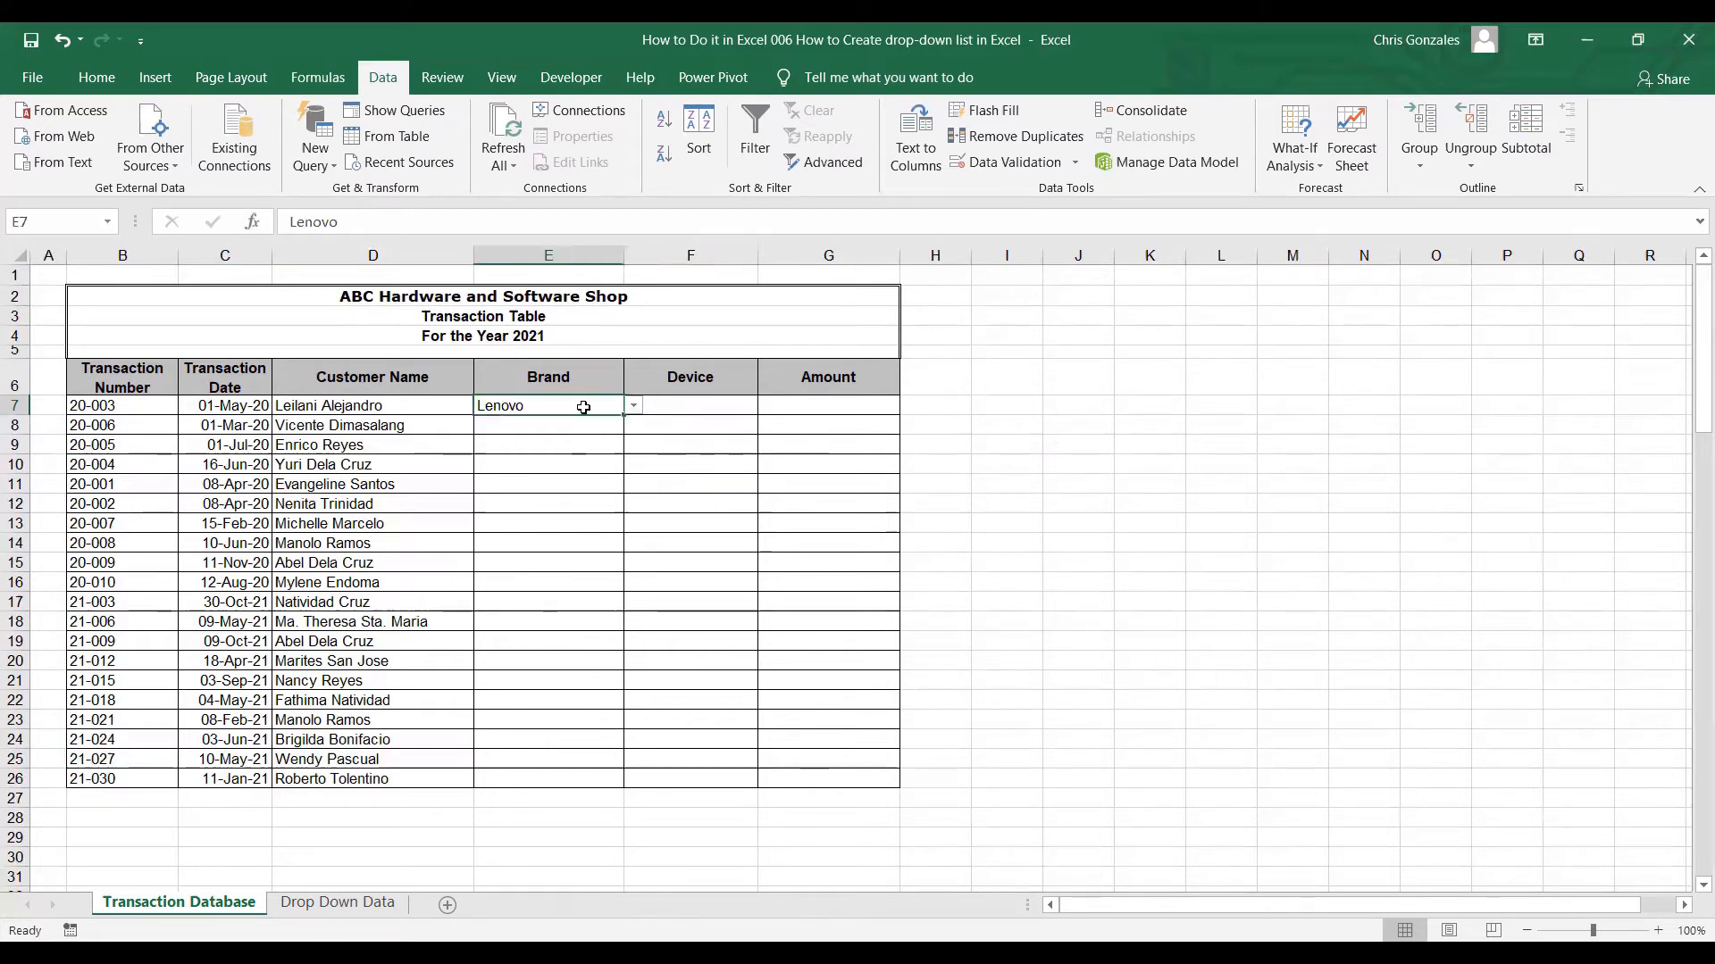
click(633, 405)
click(618, 439)
click(705, 409)
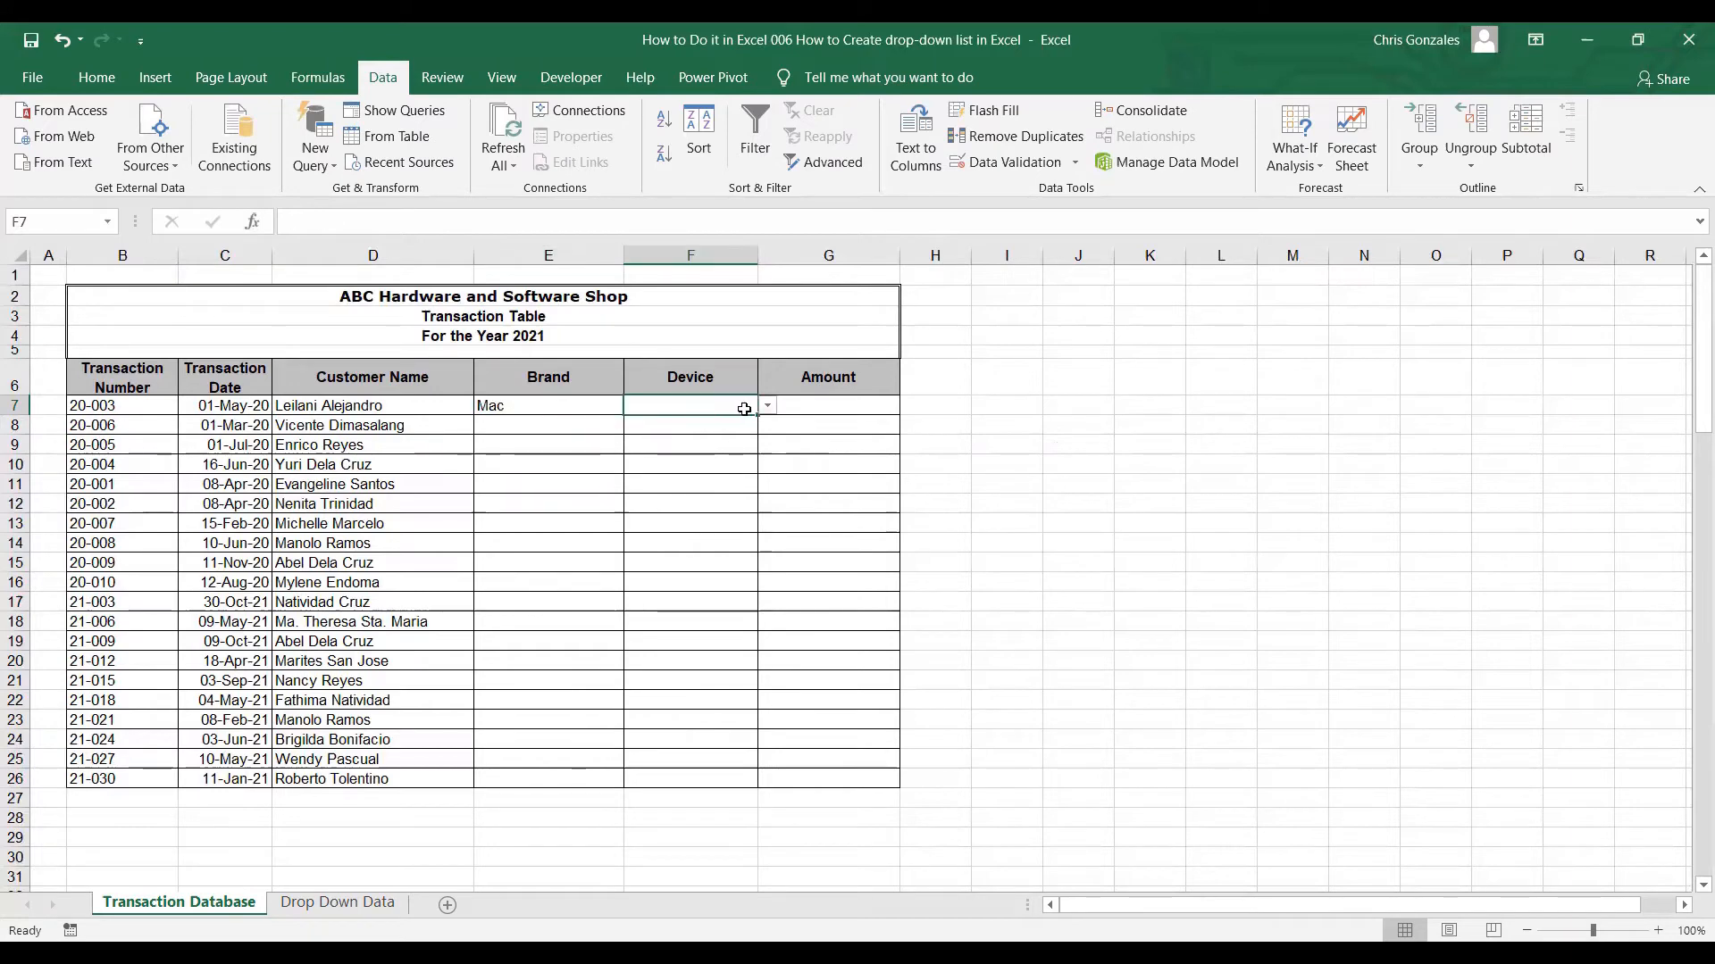
click(767, 406)
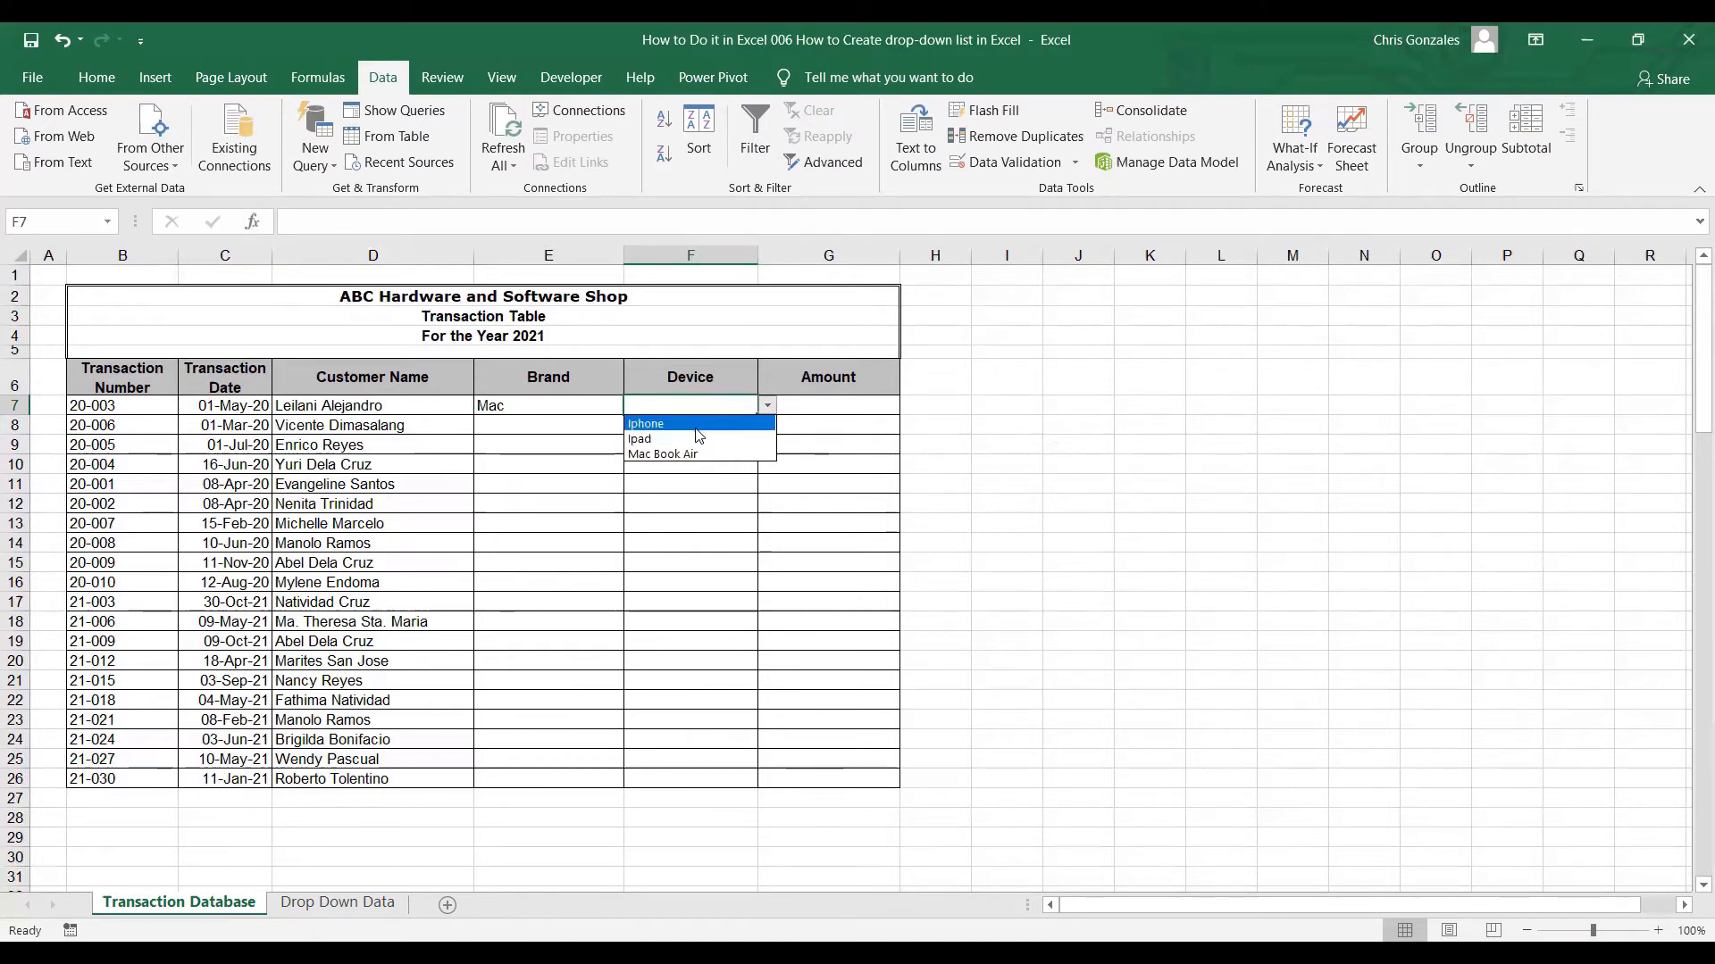
Change the brand in E7 to Canon and check the dependent Device list in F7 without choosing a device
click(594, 403)
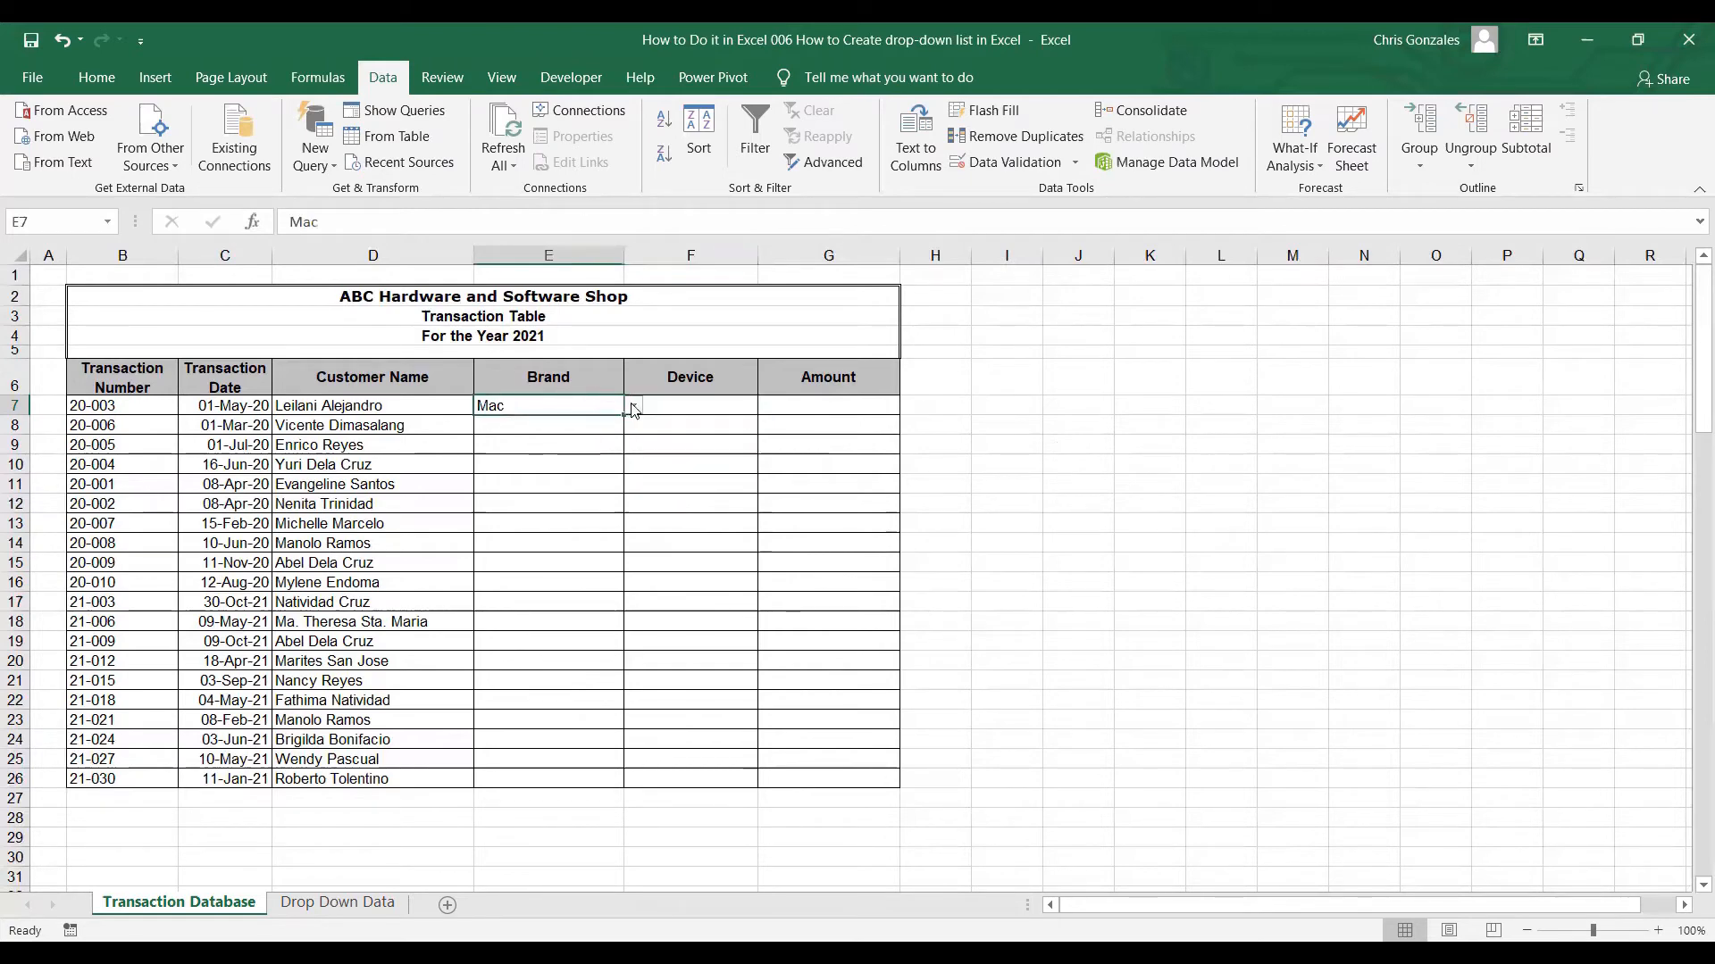
click(633, 409)
click(594, 455)
click(709, 409)
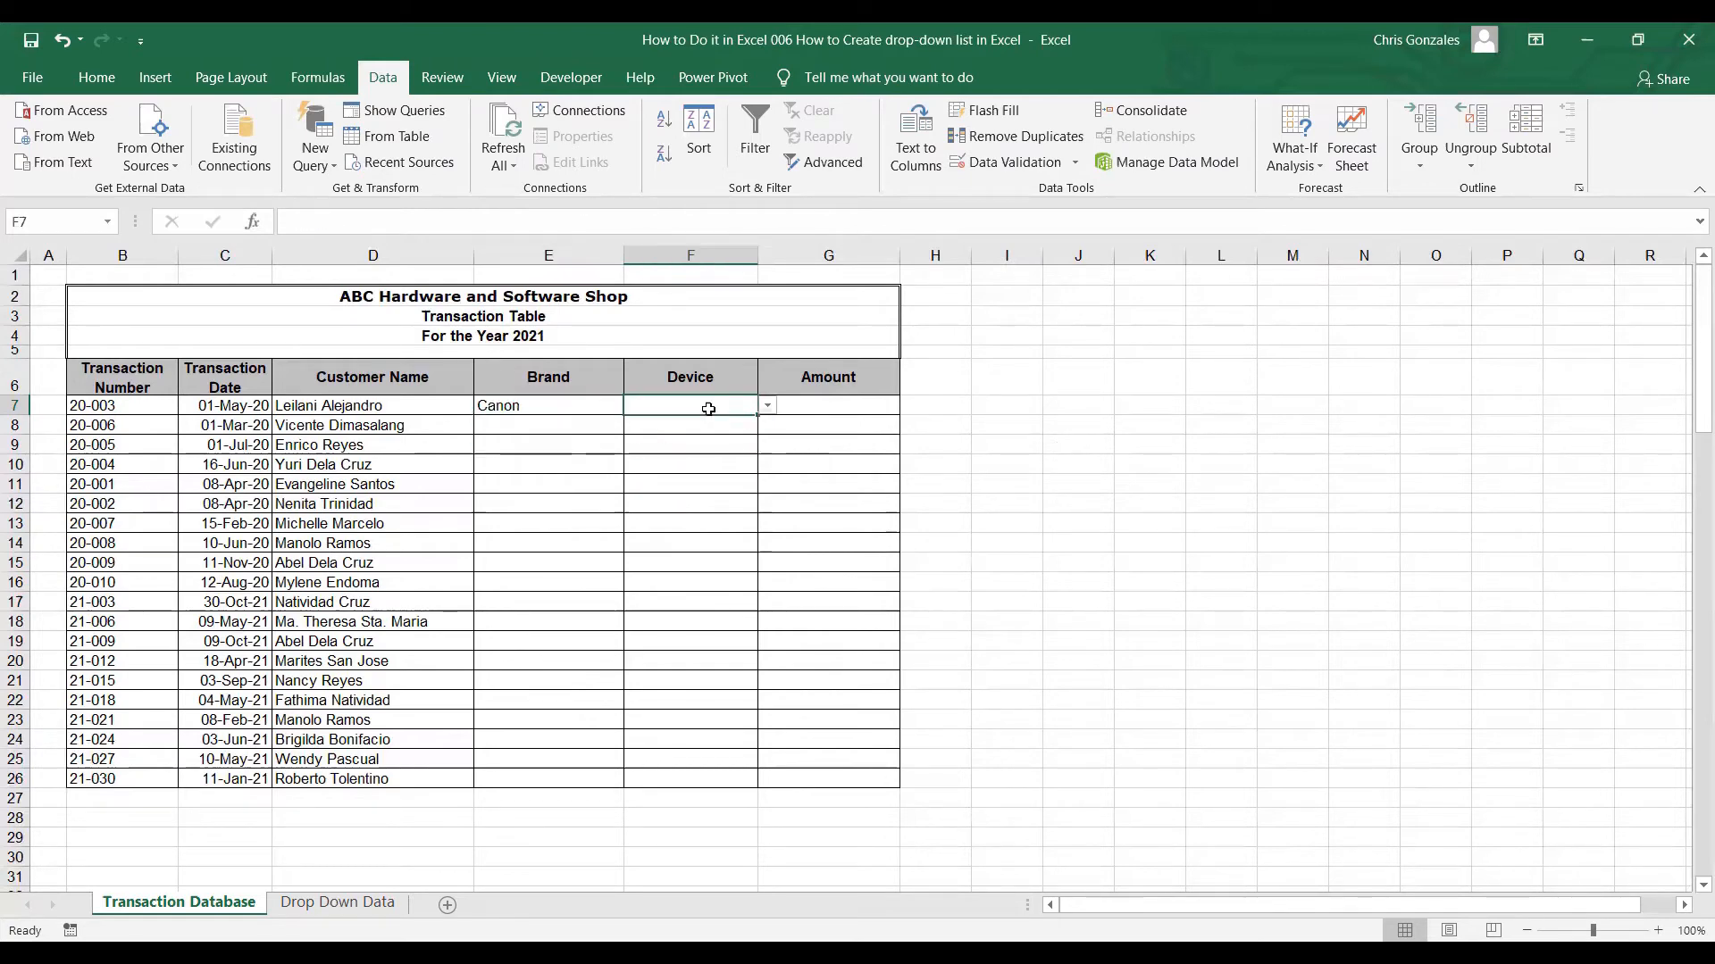
click(767, 405)
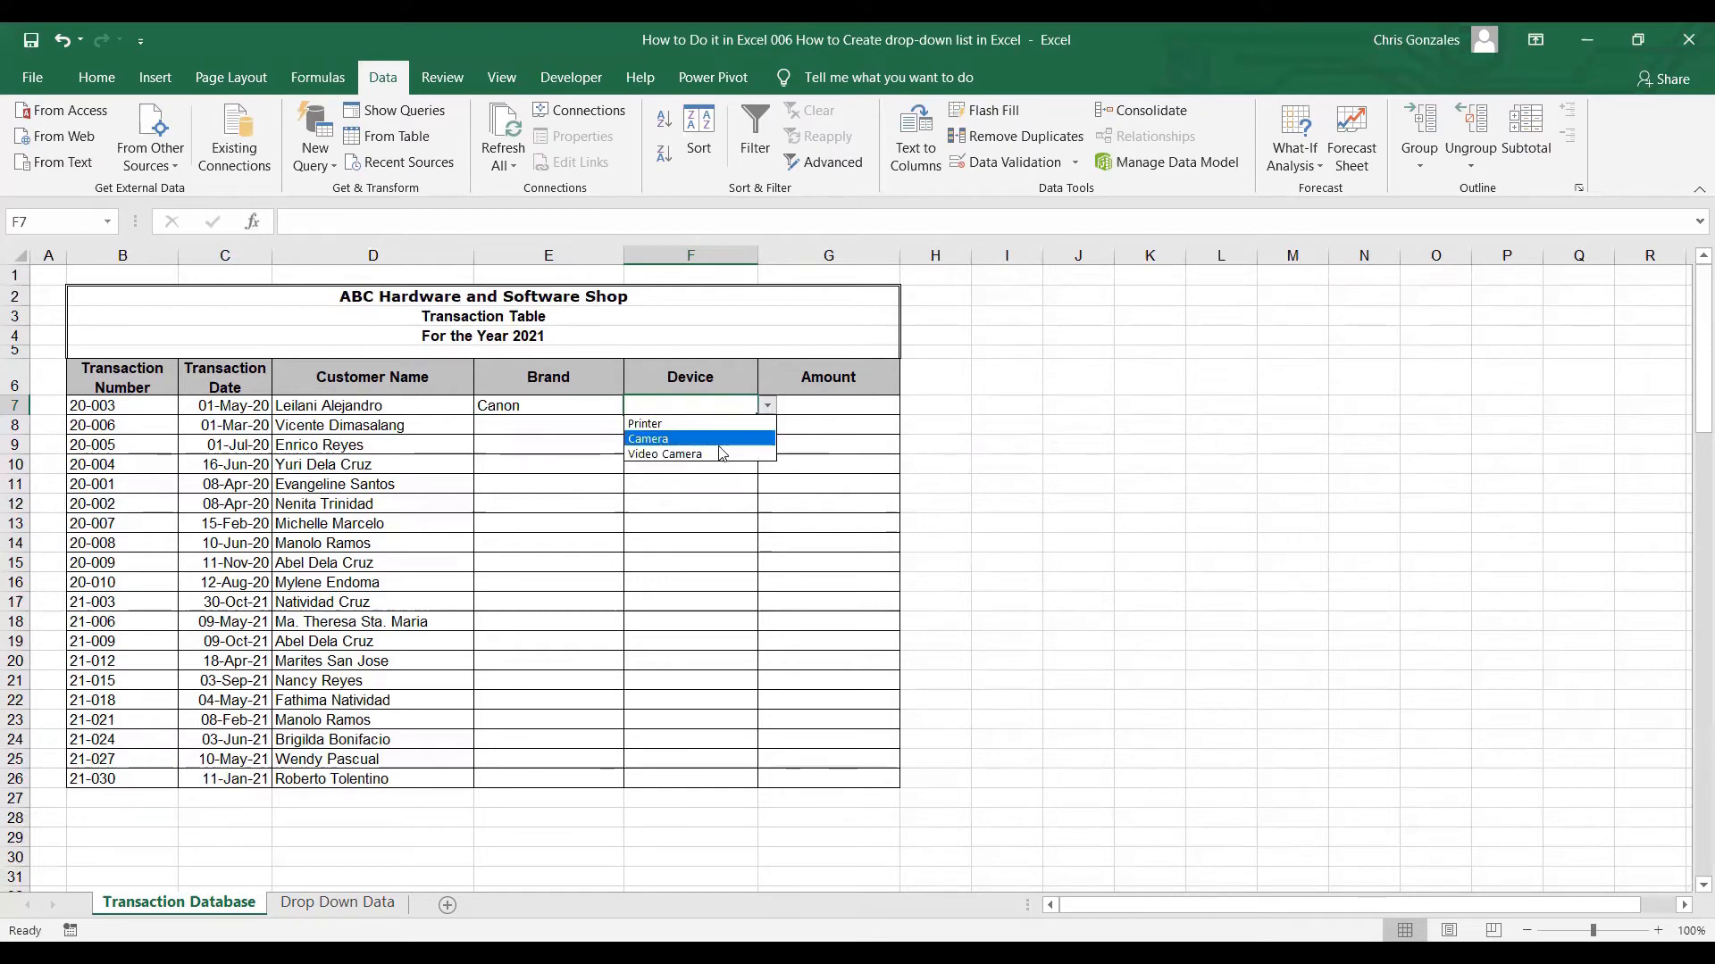
key(Escape)
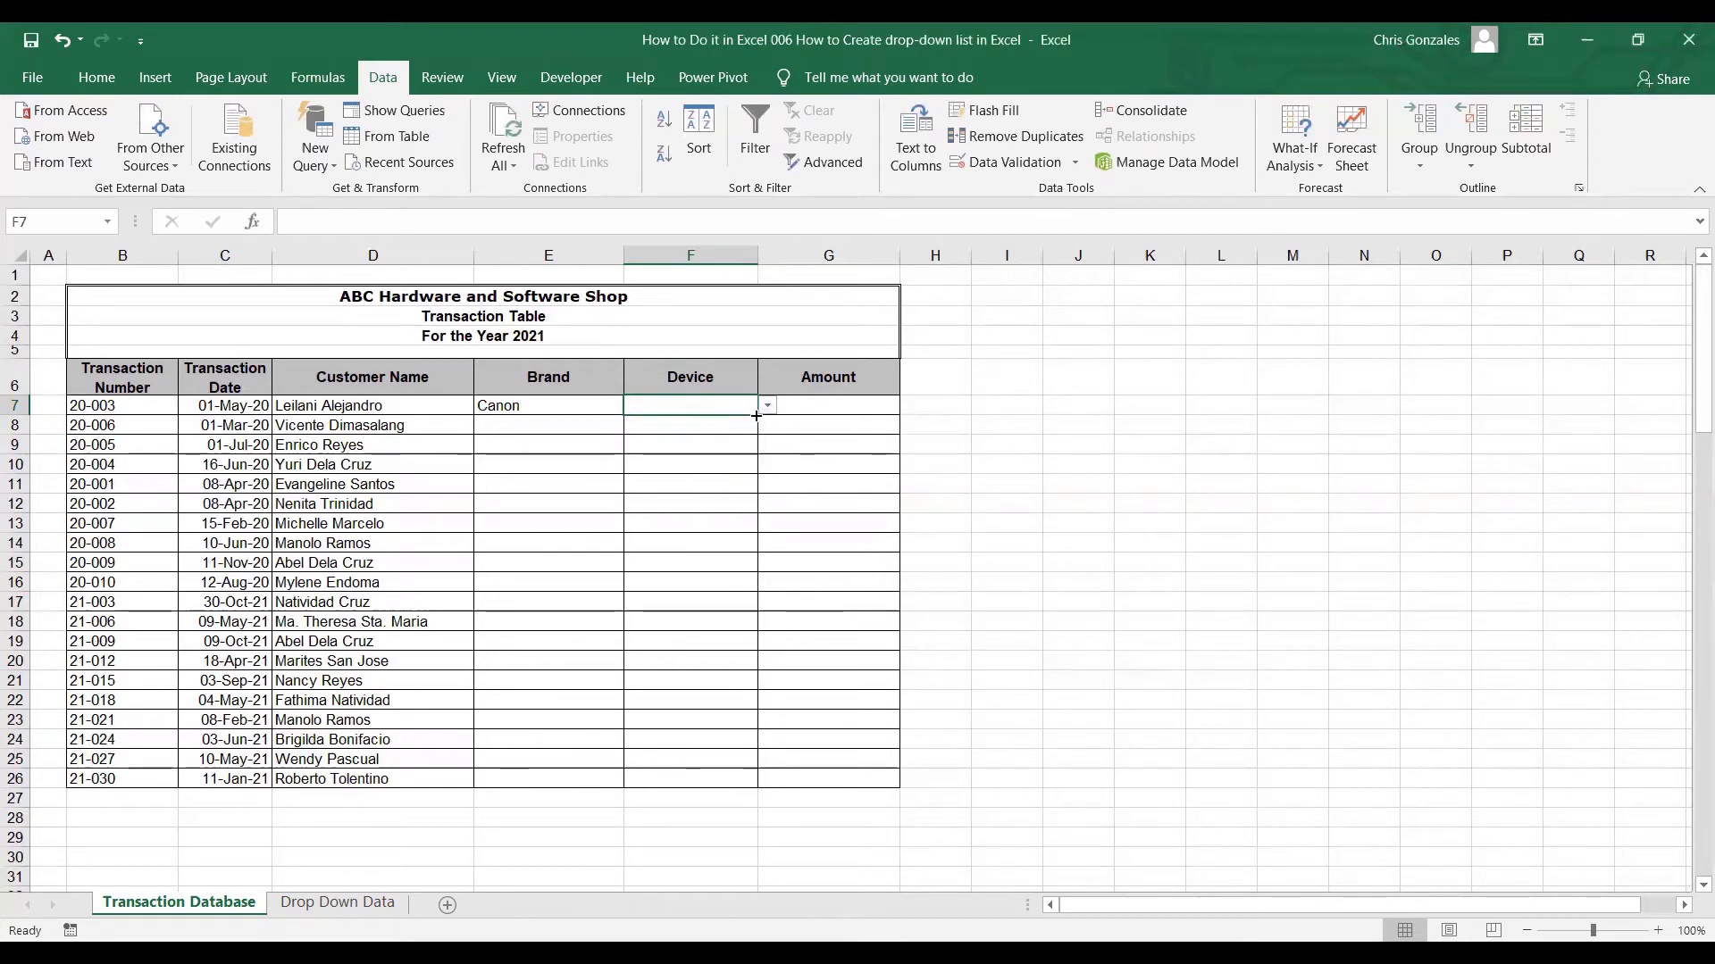
Fill the Device validation from F7 down through F26
drag(756, 416, 744, 769)
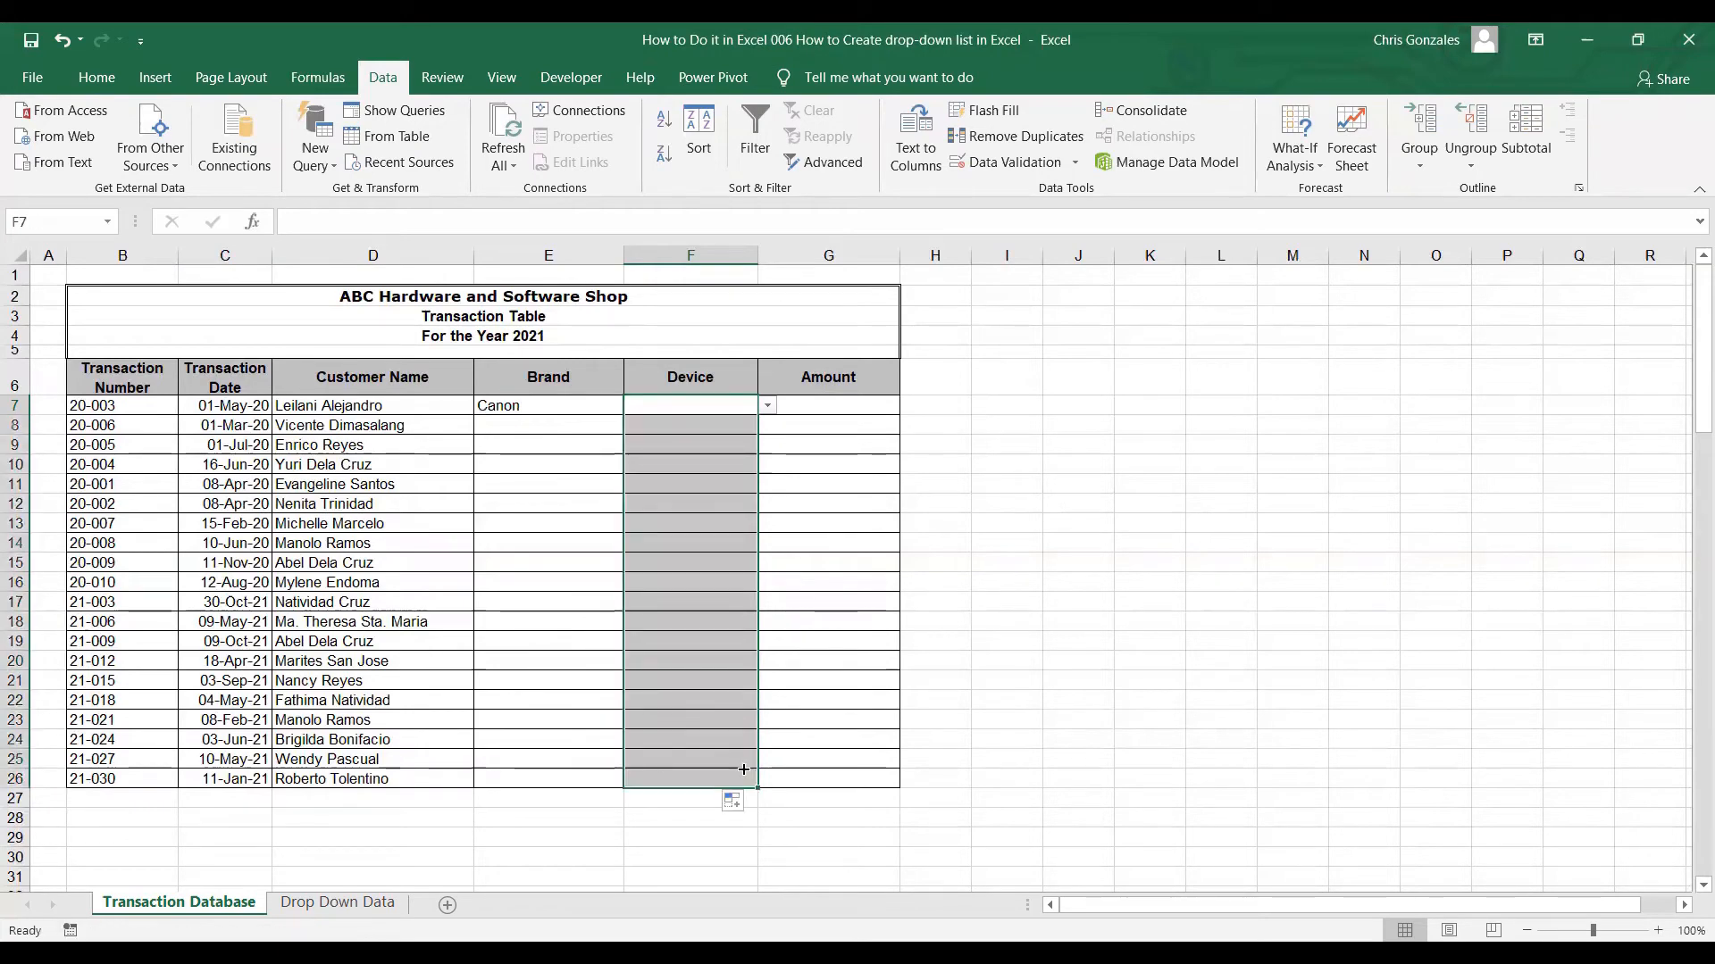
Review the Lenovo, Mac and Canon device lists in B9:D11 on the Drop Down Data sheet
click(373, 904)
drag(263, 541, 261, 606)
drag(346, 540, 354, 593)
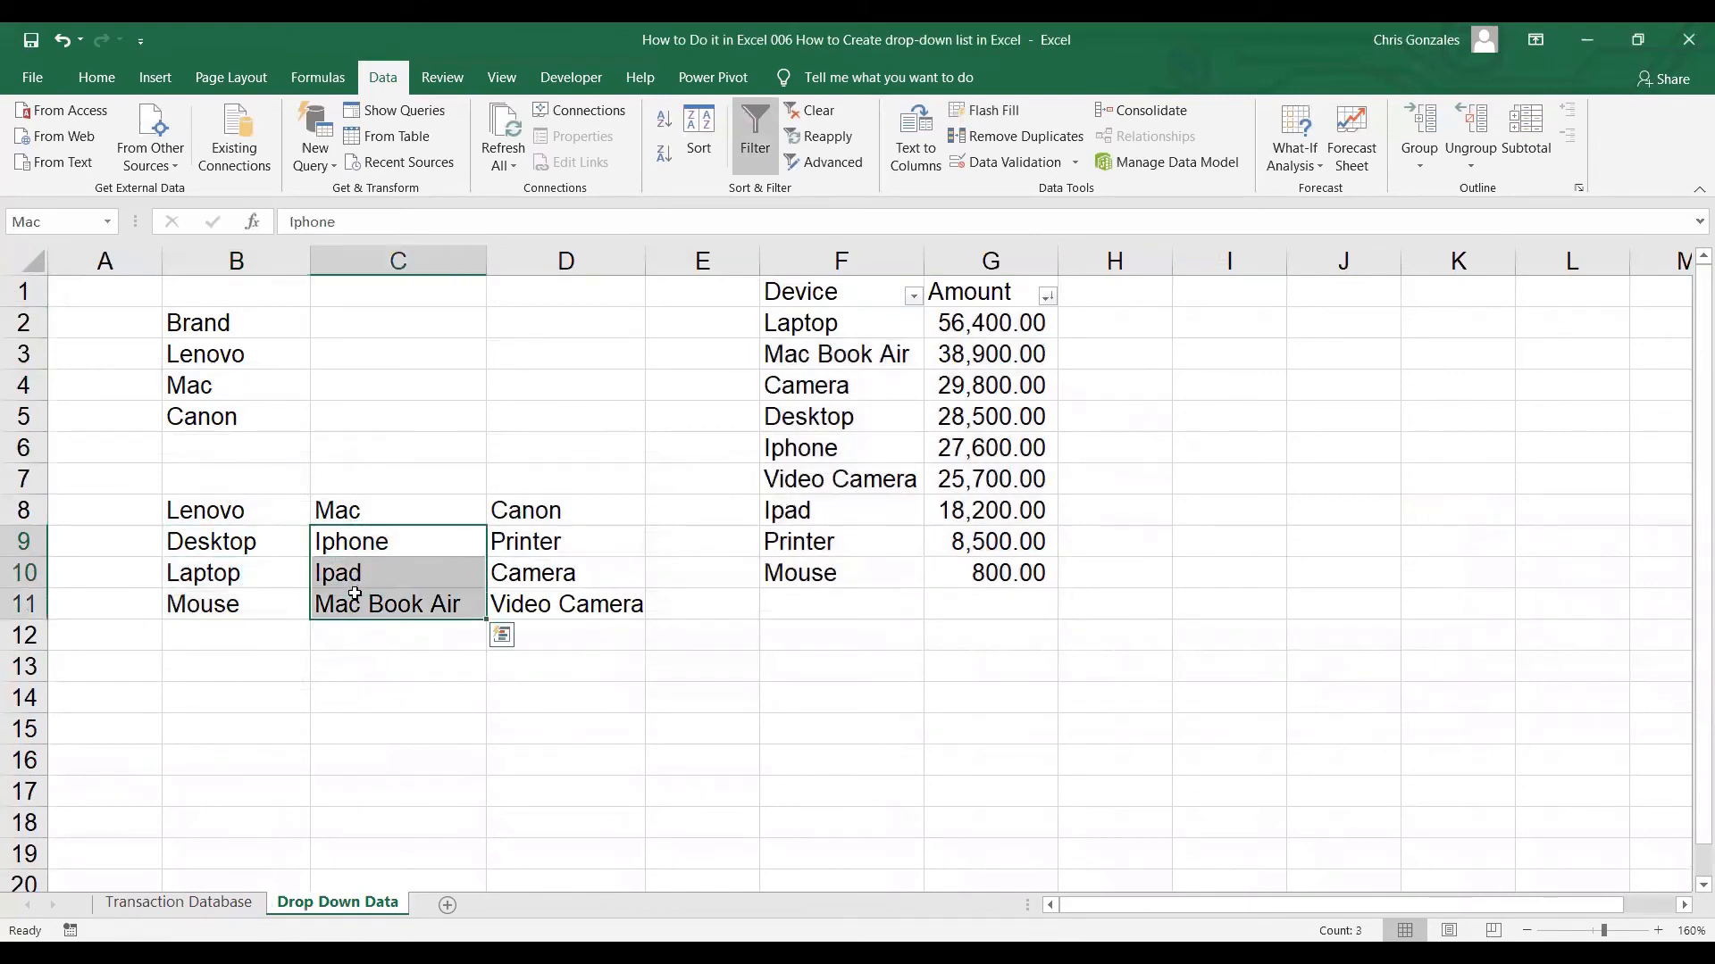
drag(523, 546, 522, 597)
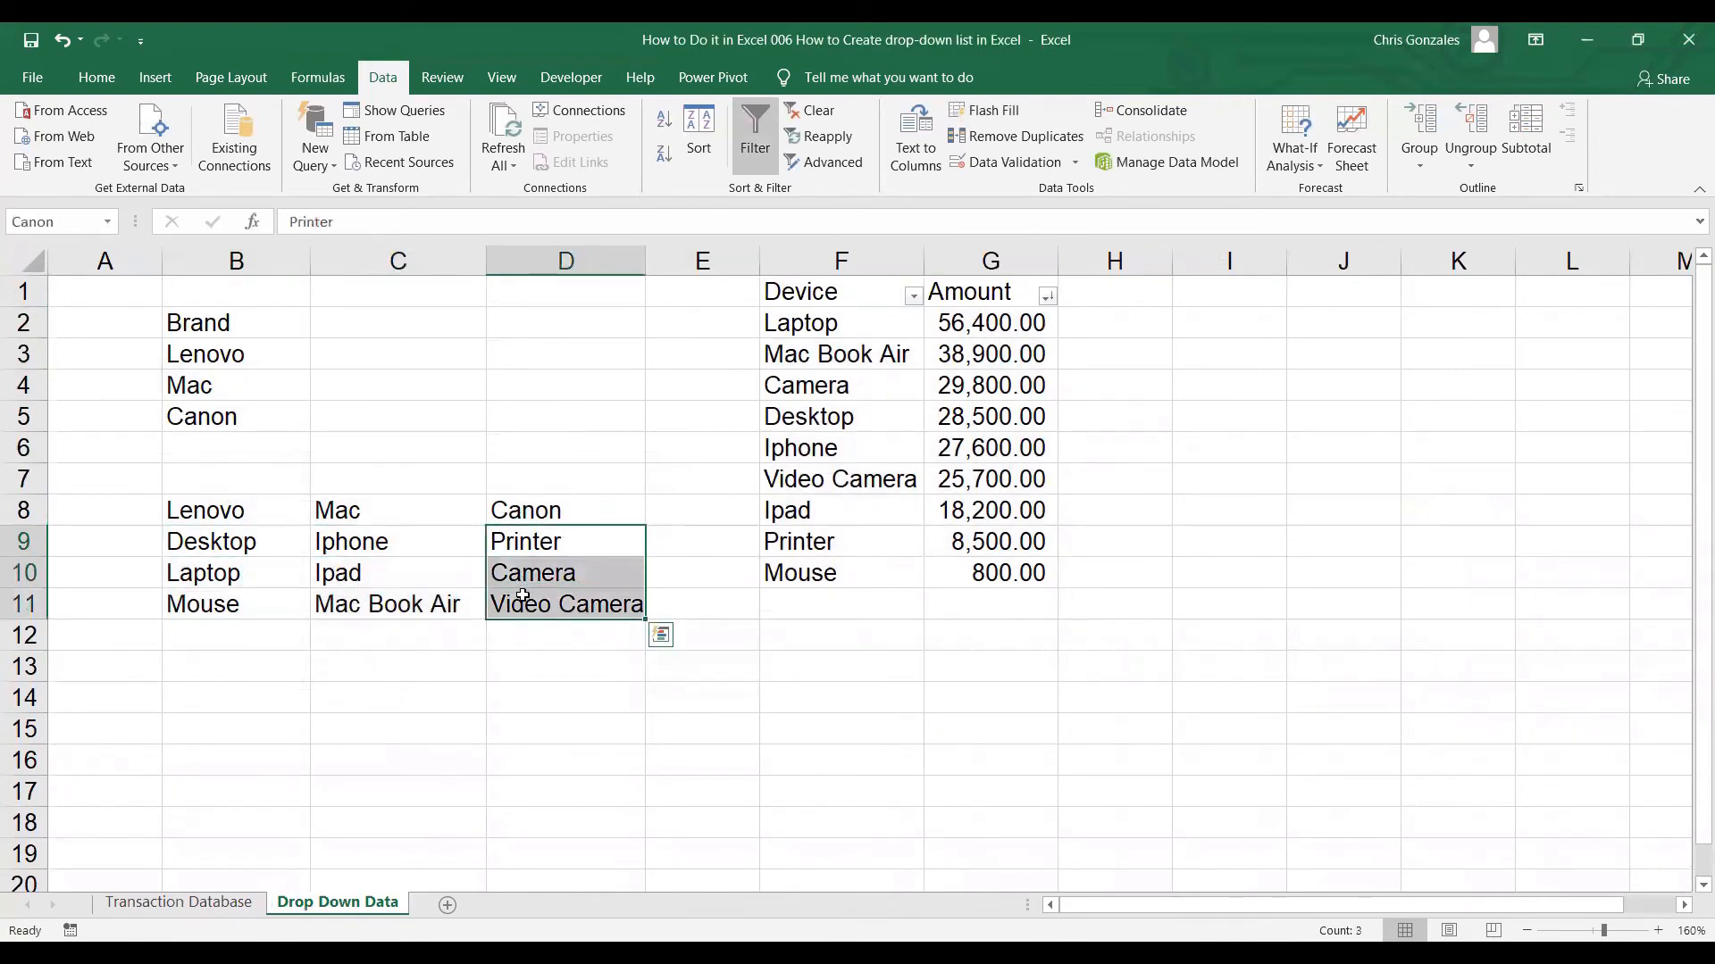
Choose Camera as the device in F7 on the Transaction Database sheet
click(219, 882)
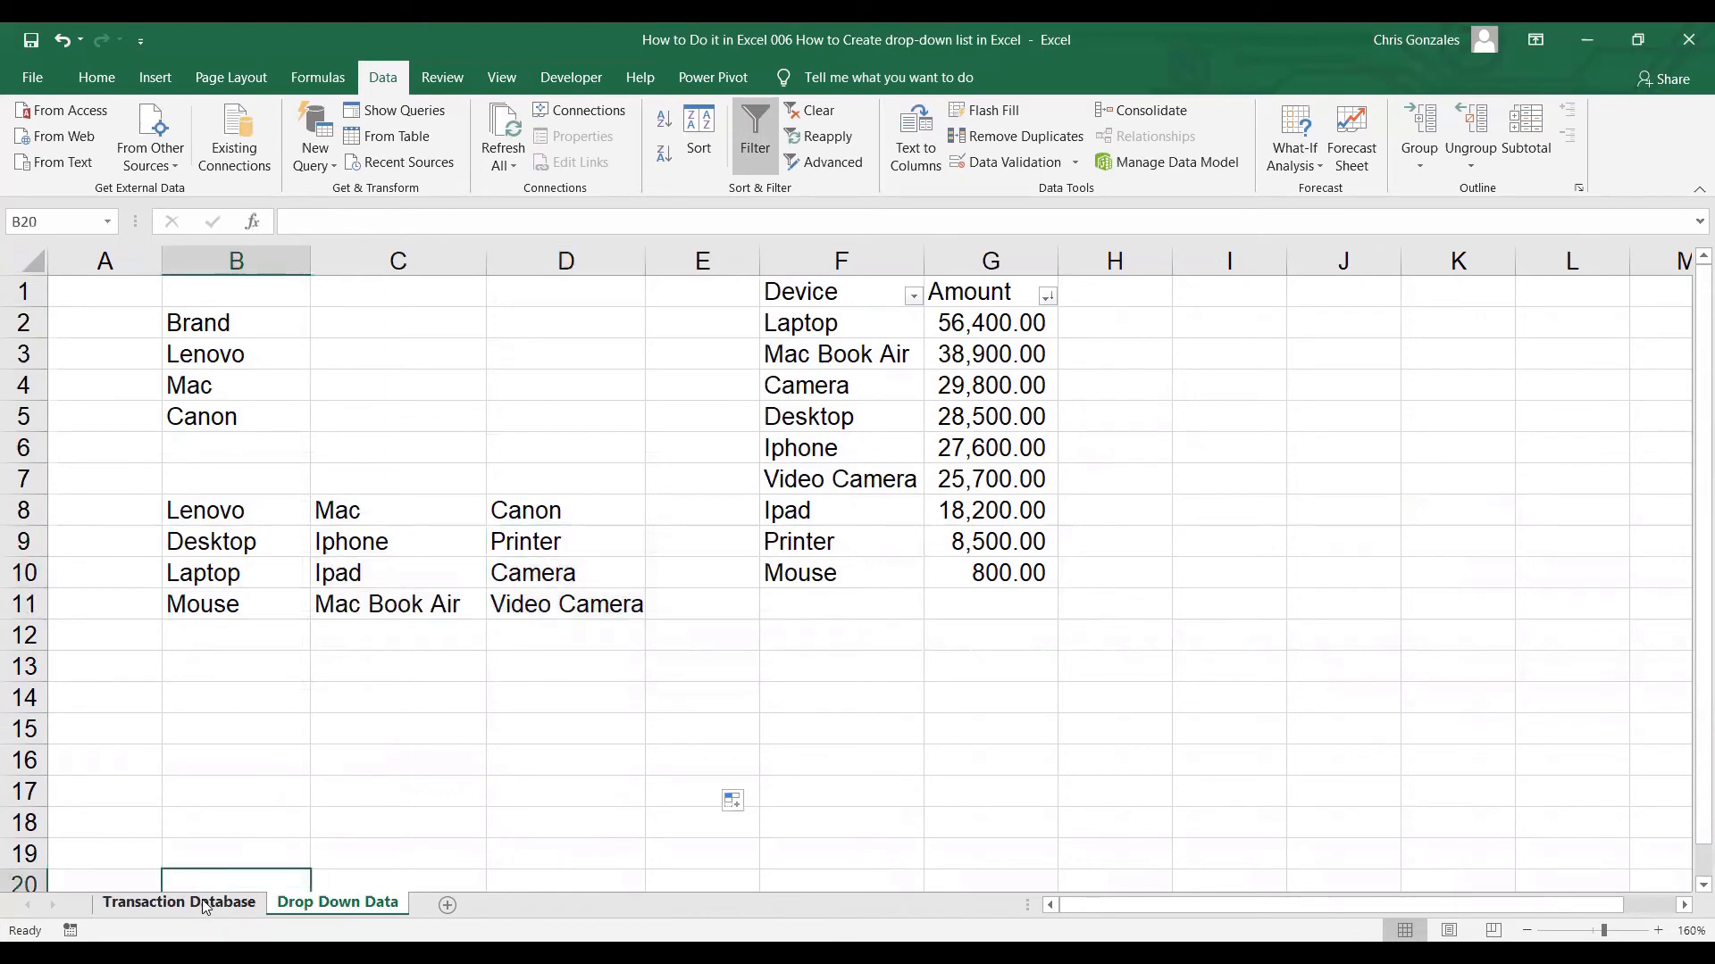
click(204, 903)
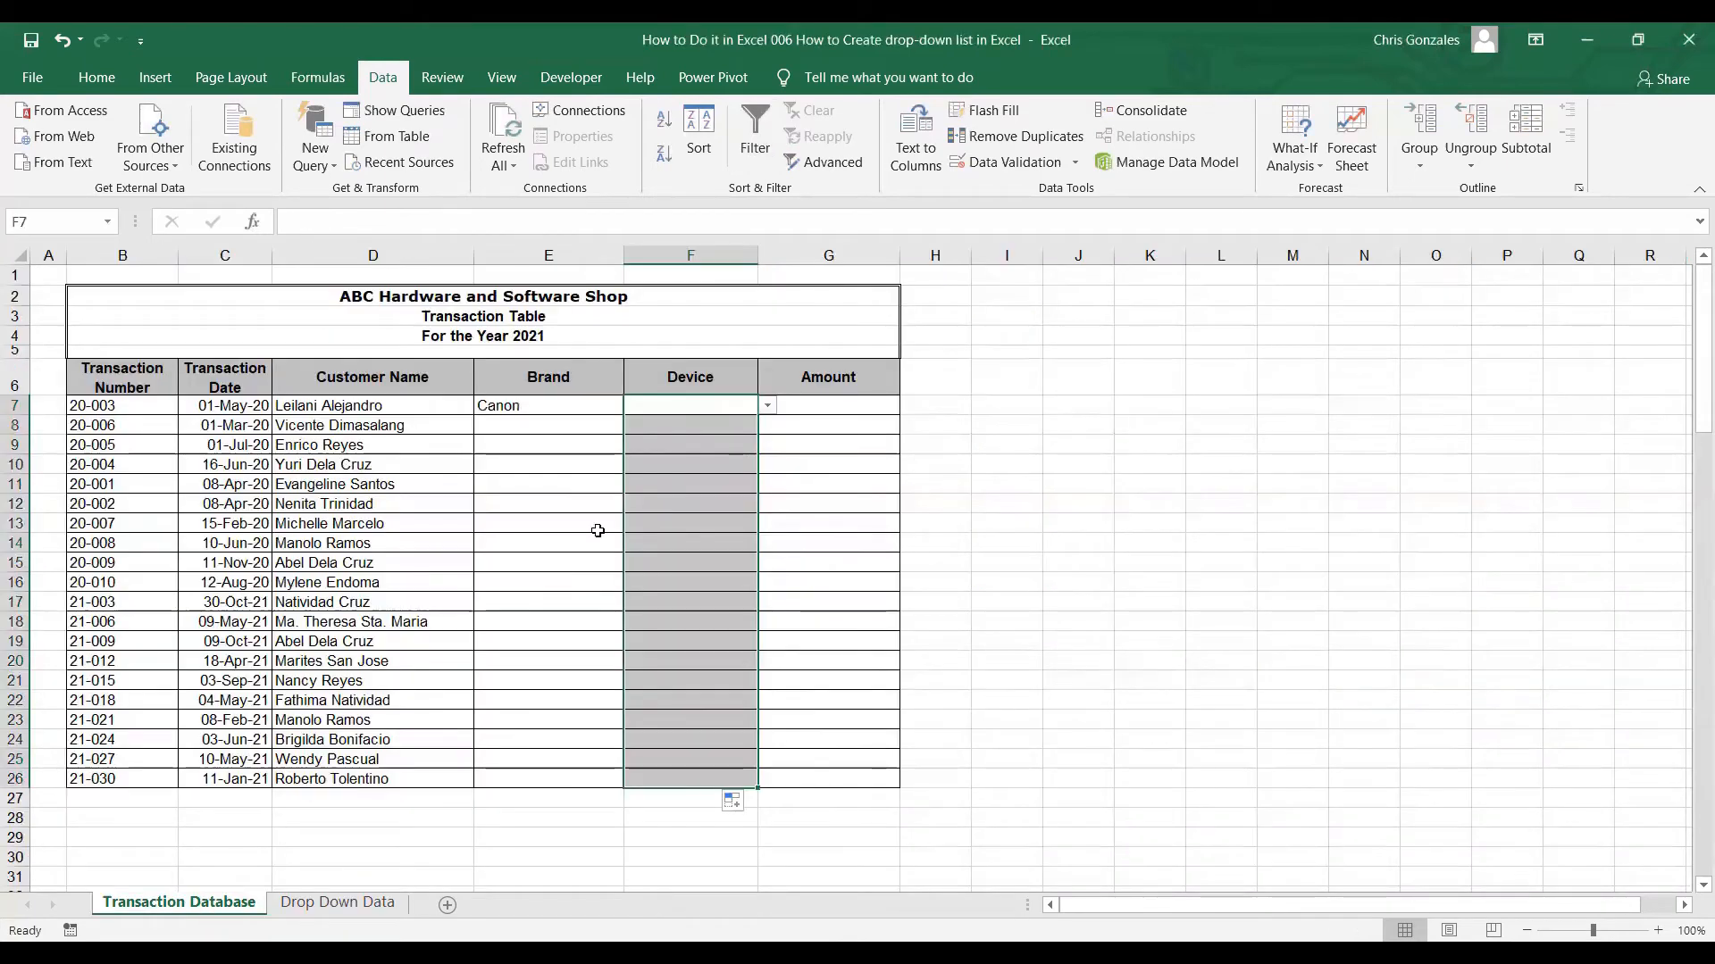
click(767, 407)
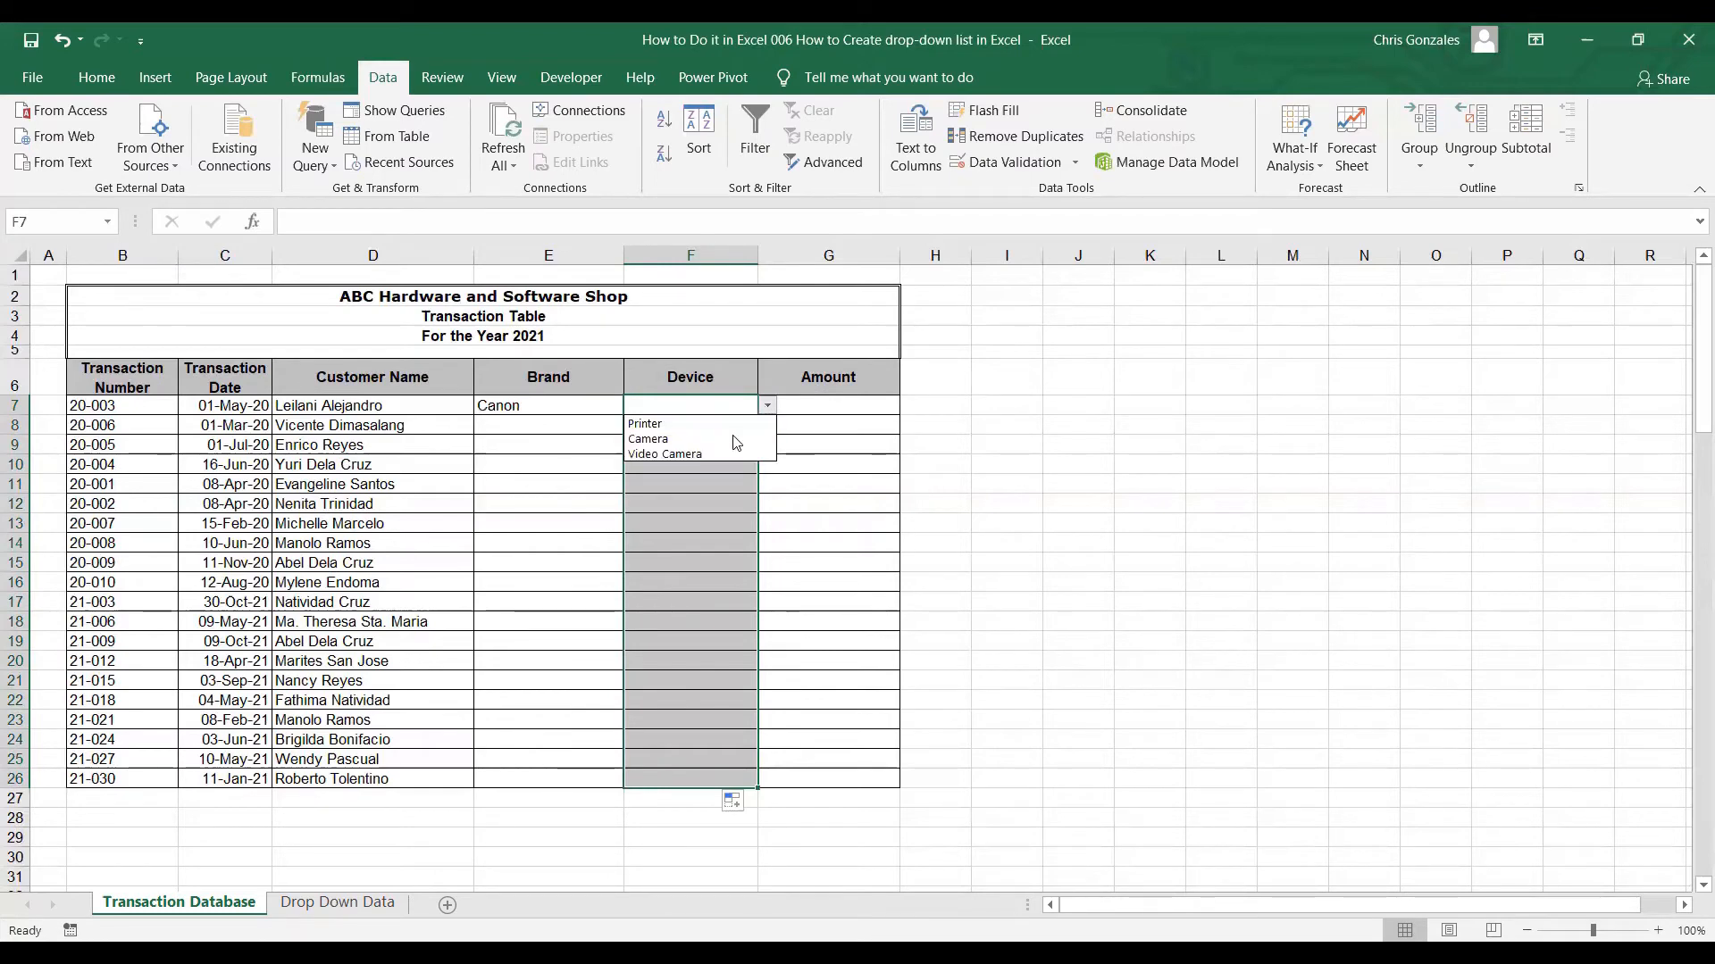
click(741, 440)
Enter the formula =VLOOKUP(F7,DTABLE,2,0) in G7 to look up the amount for the chosen device
click(810, 406)
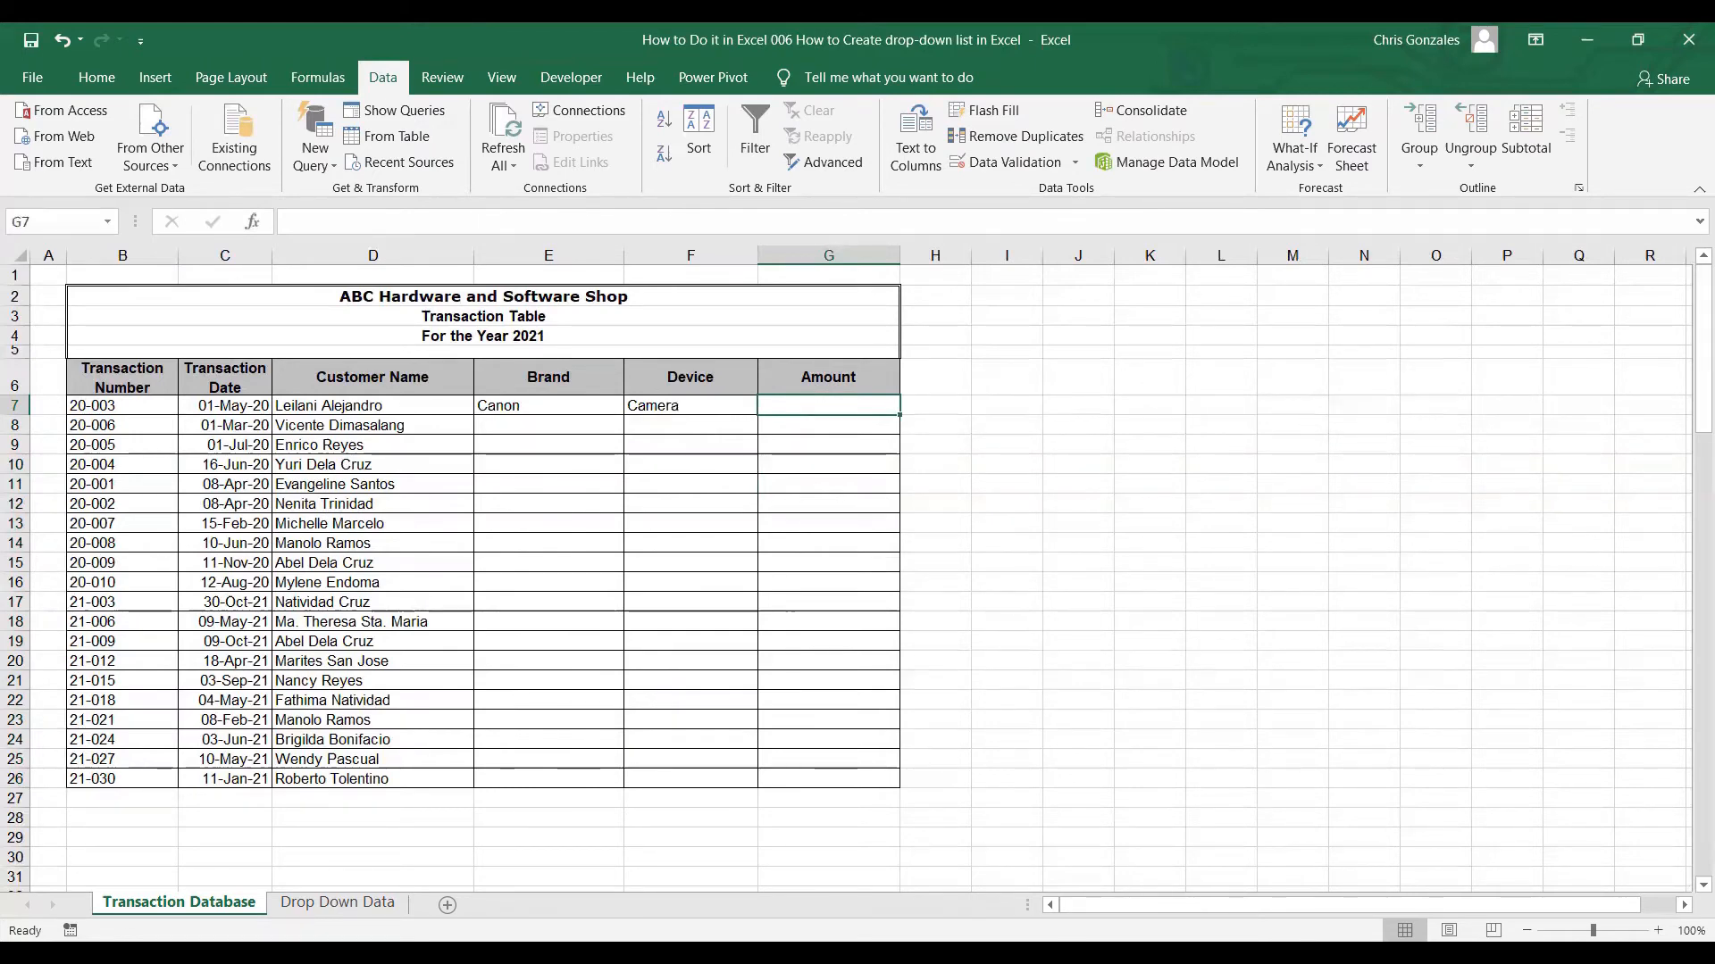
click(1657, 931)
click(1657, 931)
click(1657, 930)
click(1658, 930)
click(1658, 930)
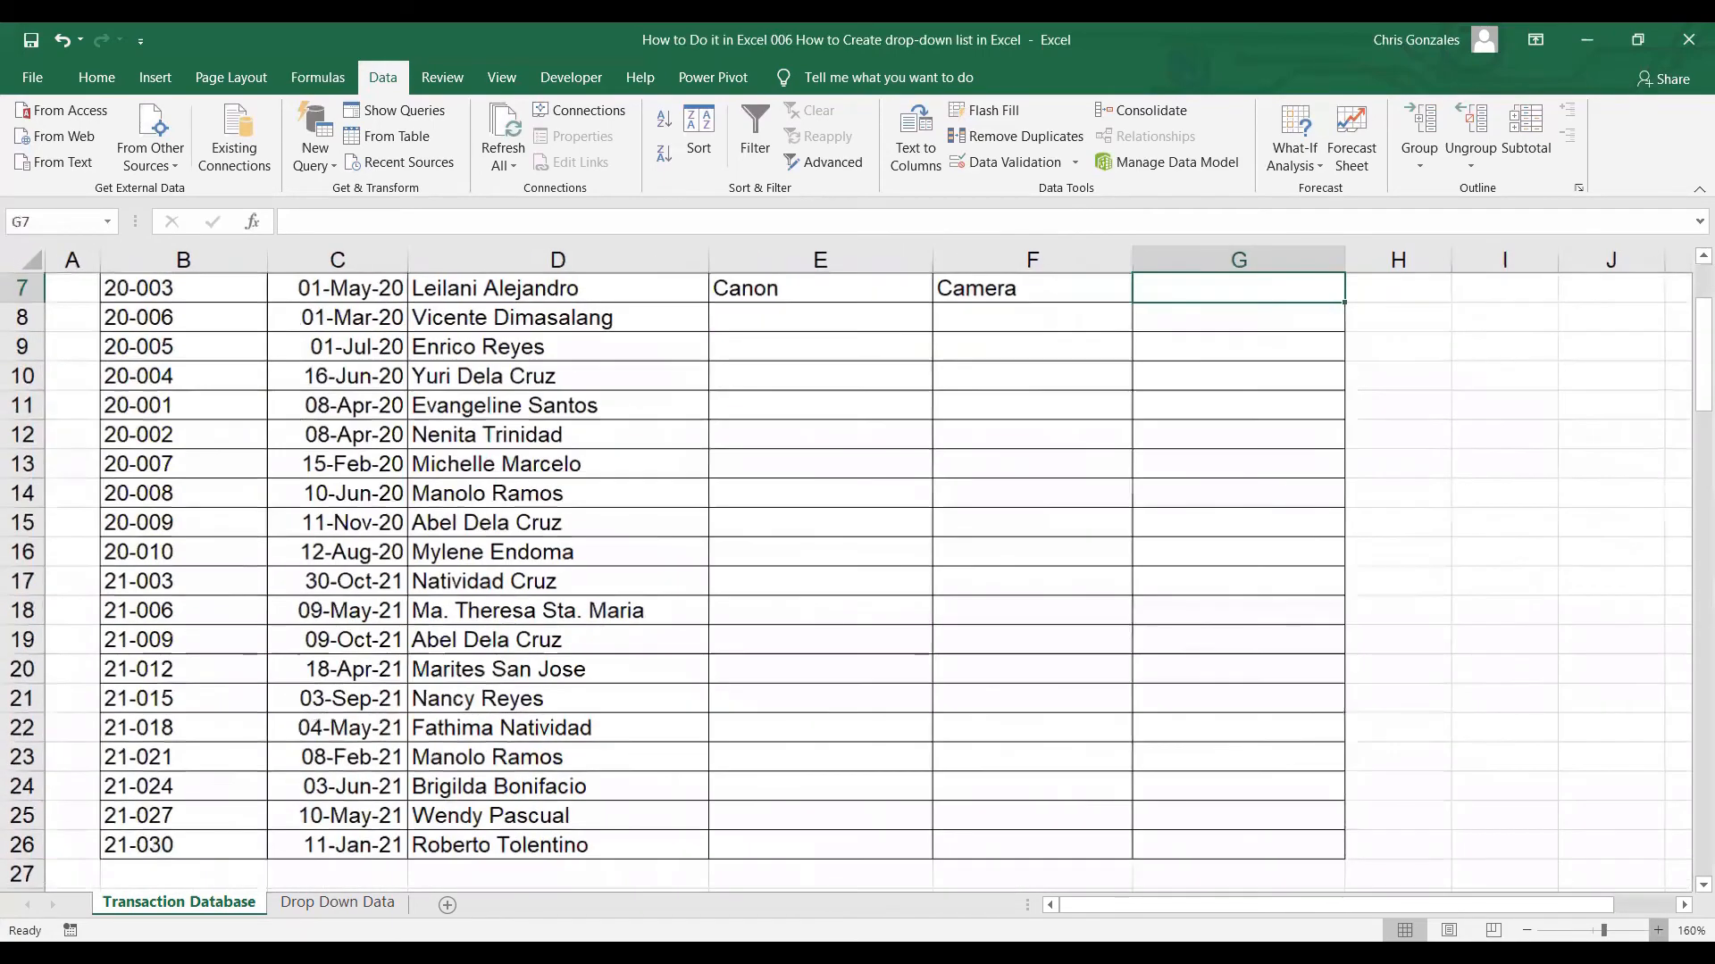
click(1658, 930)
click(1658, 931)
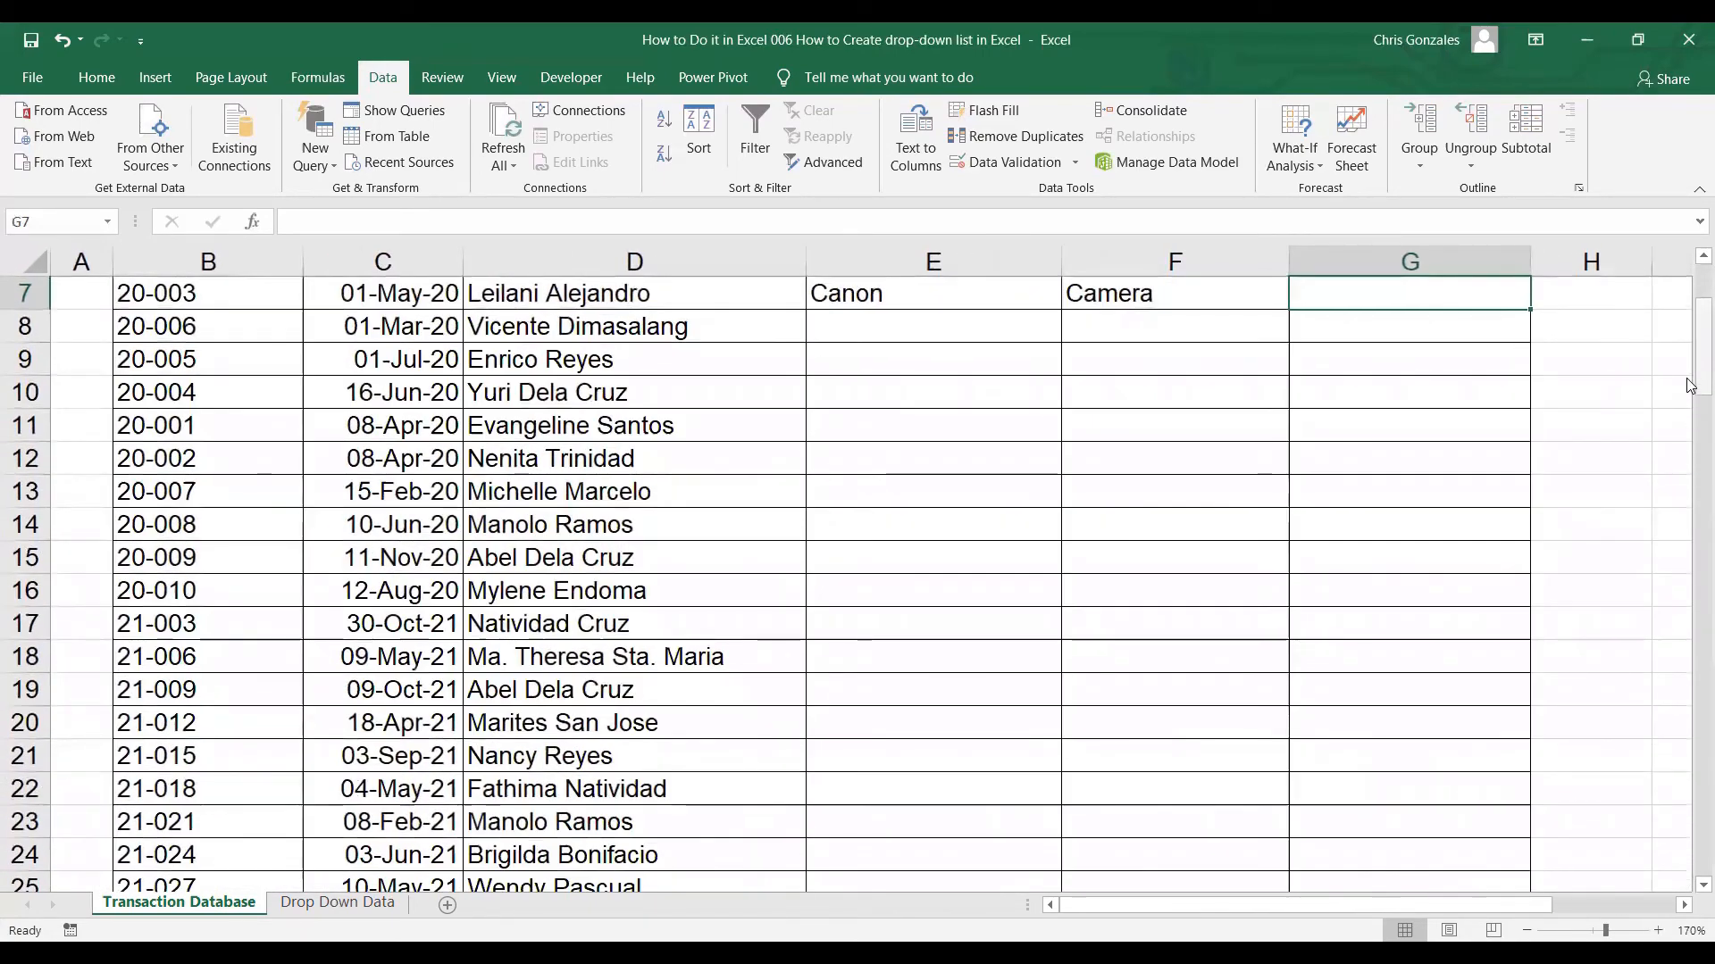
scroll(1546, 470, up, 2)
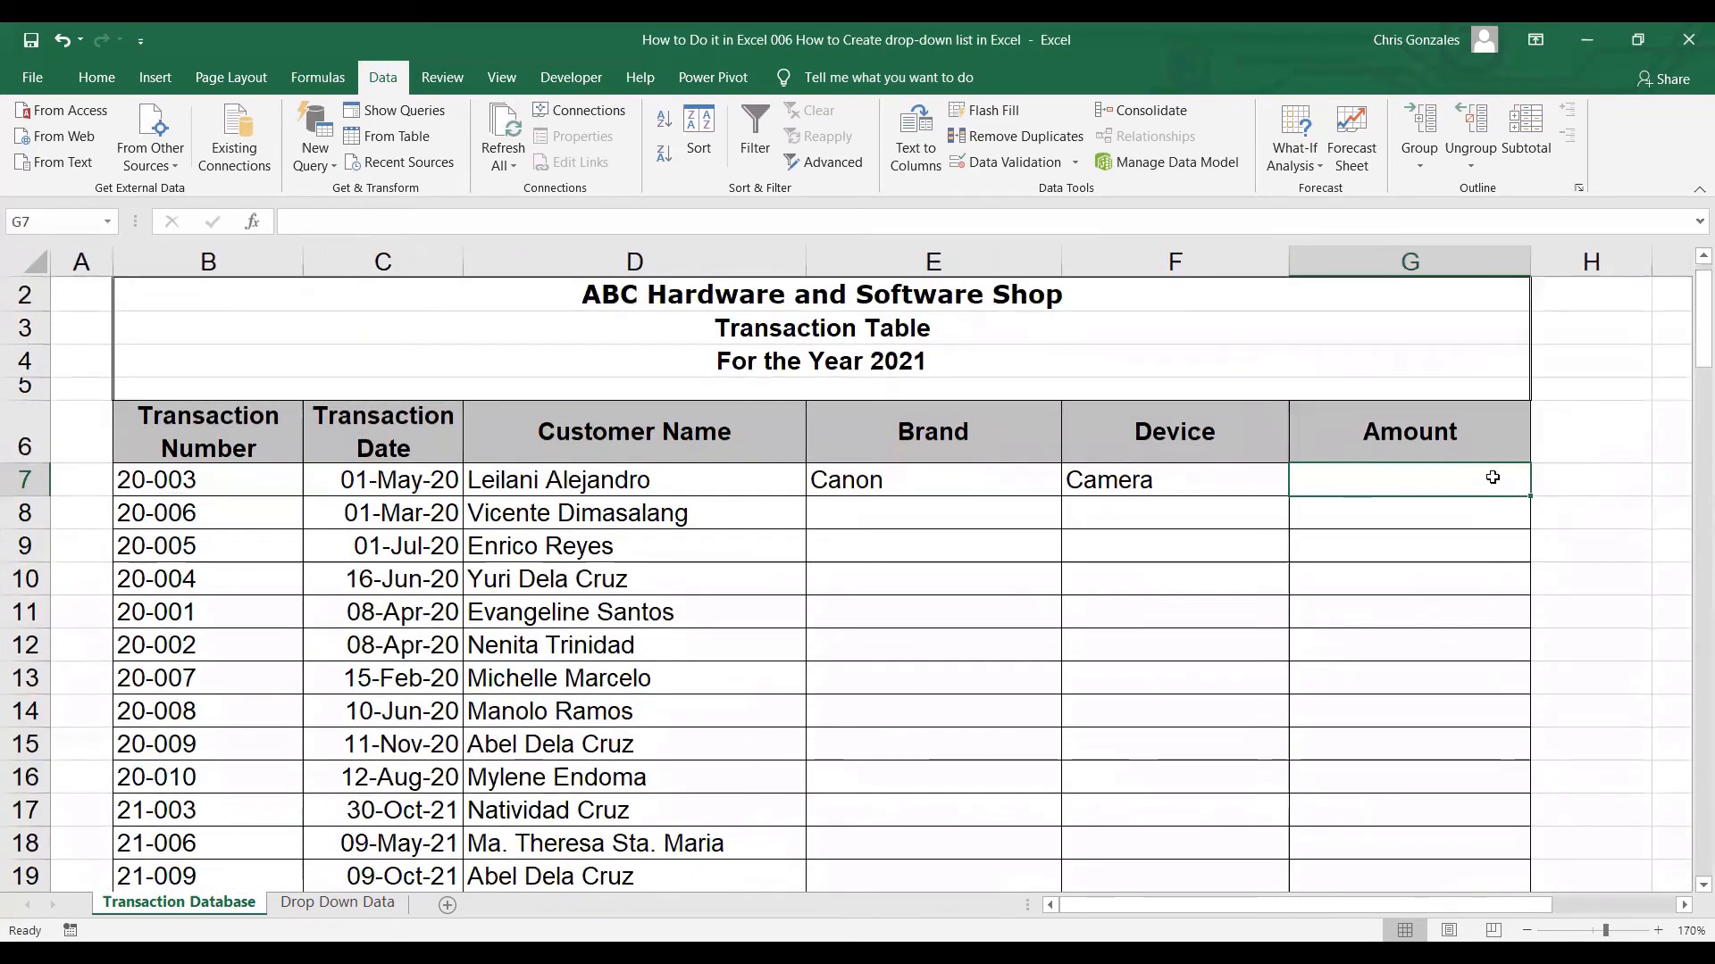
text(=V)
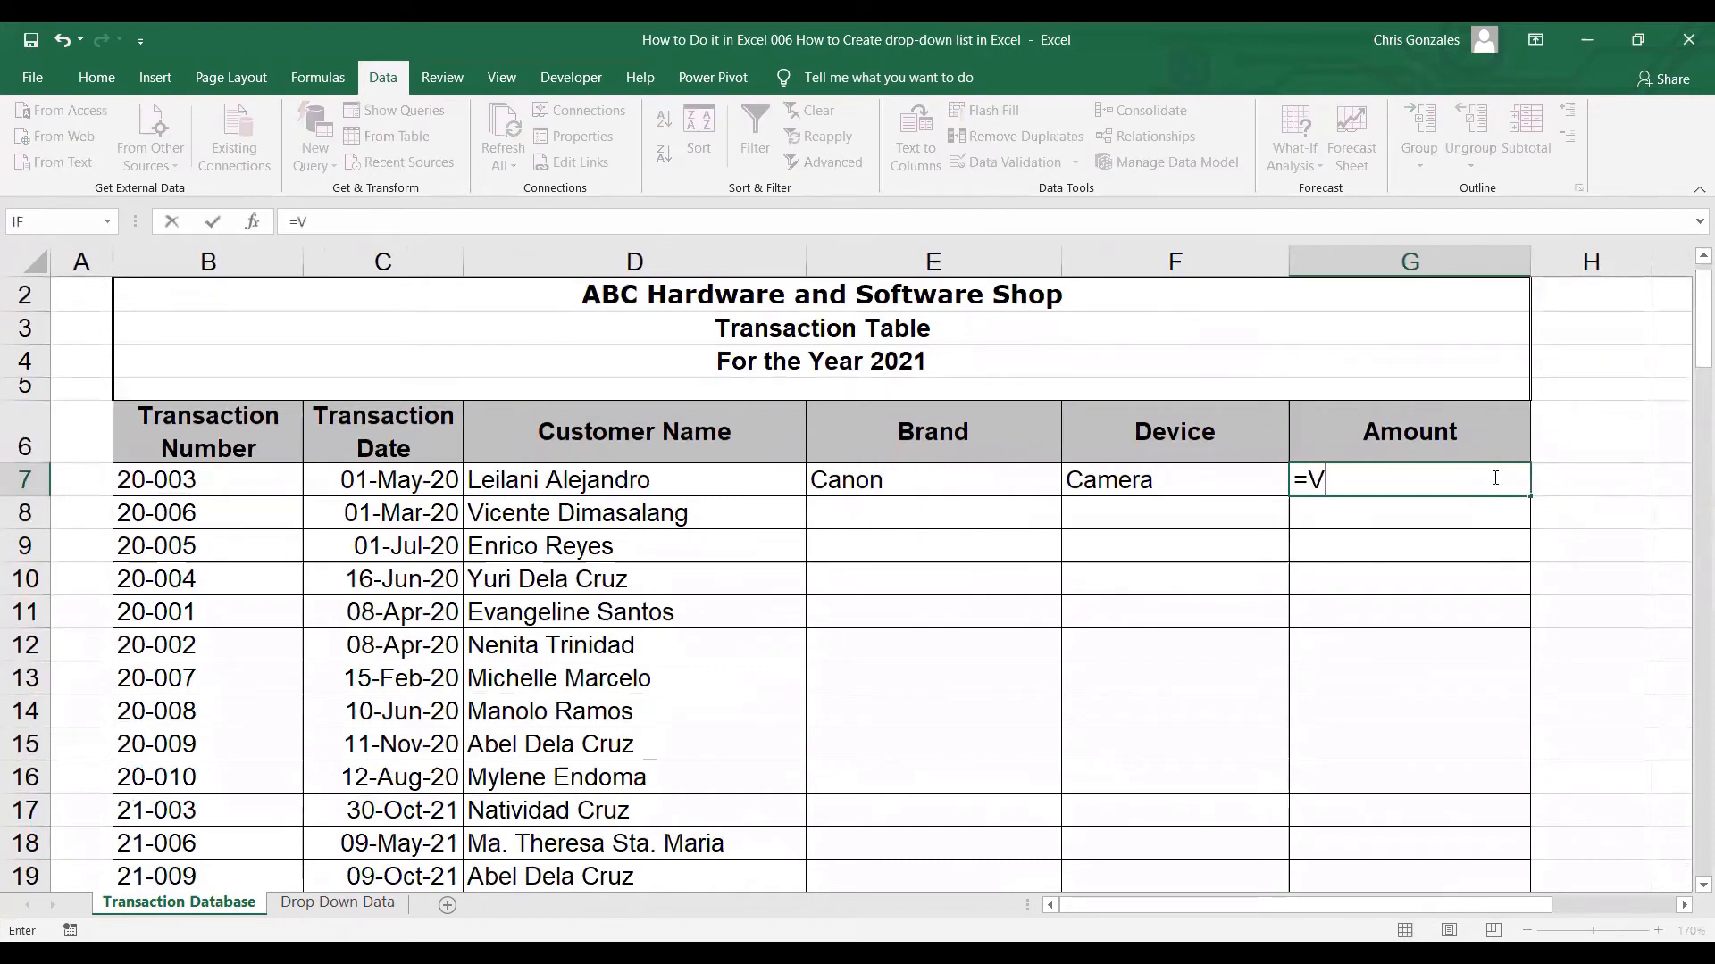
text(LOOKUP)
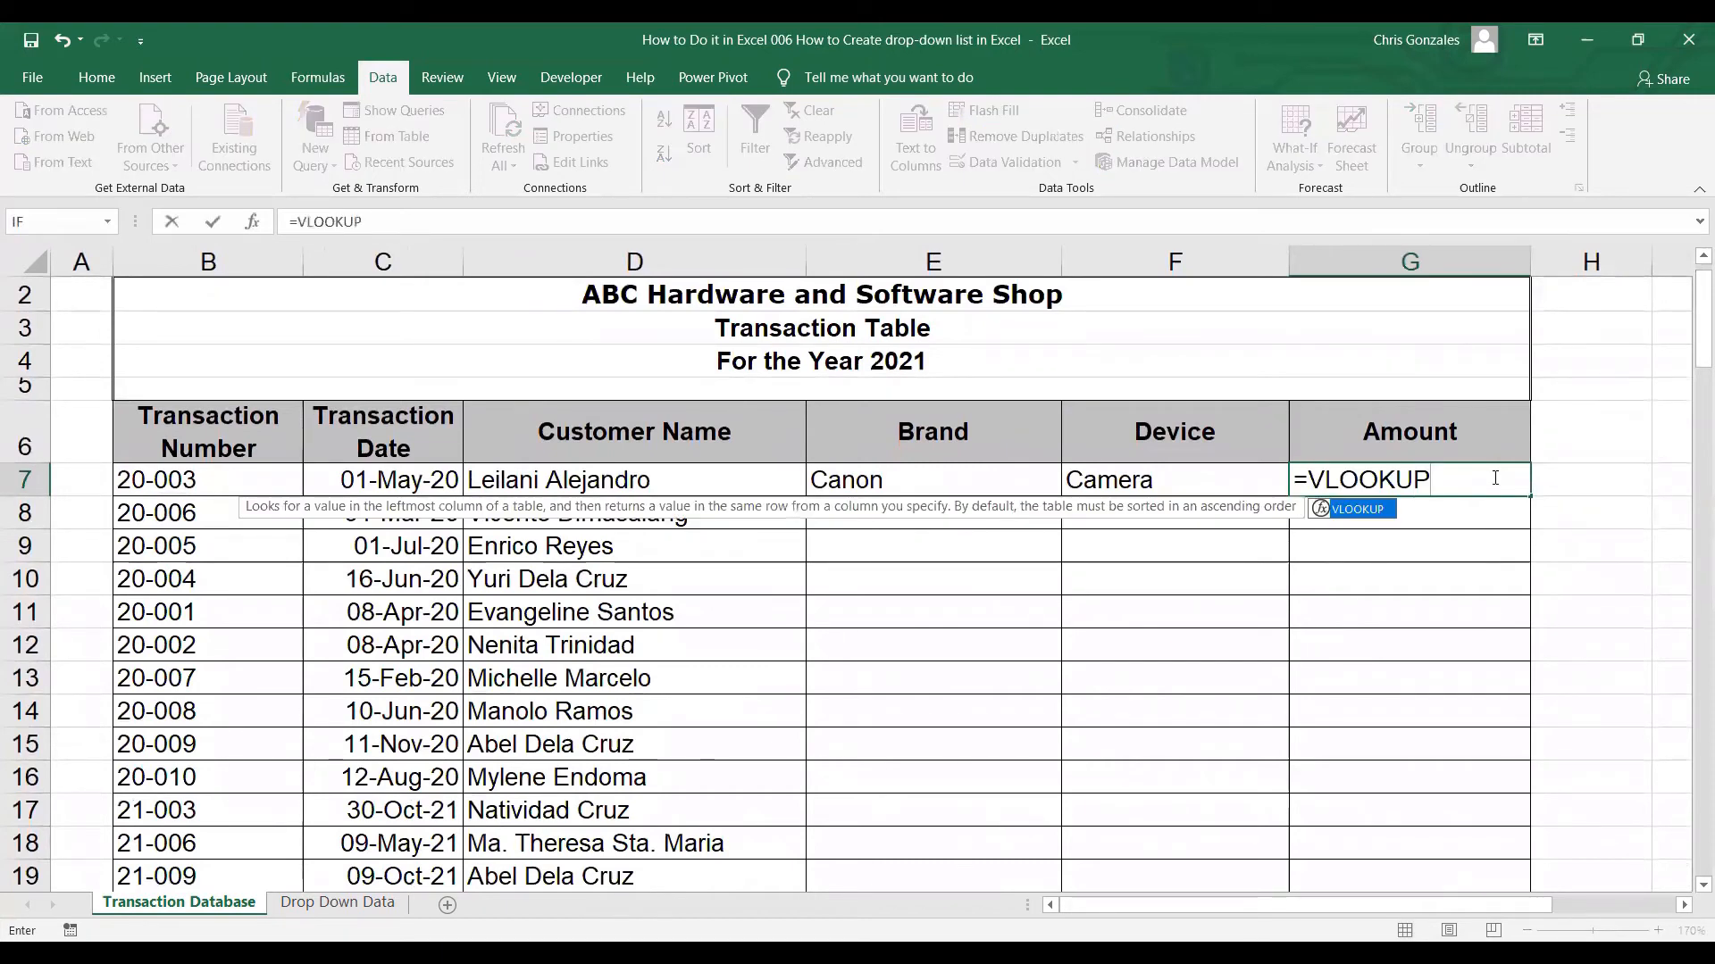
text(()
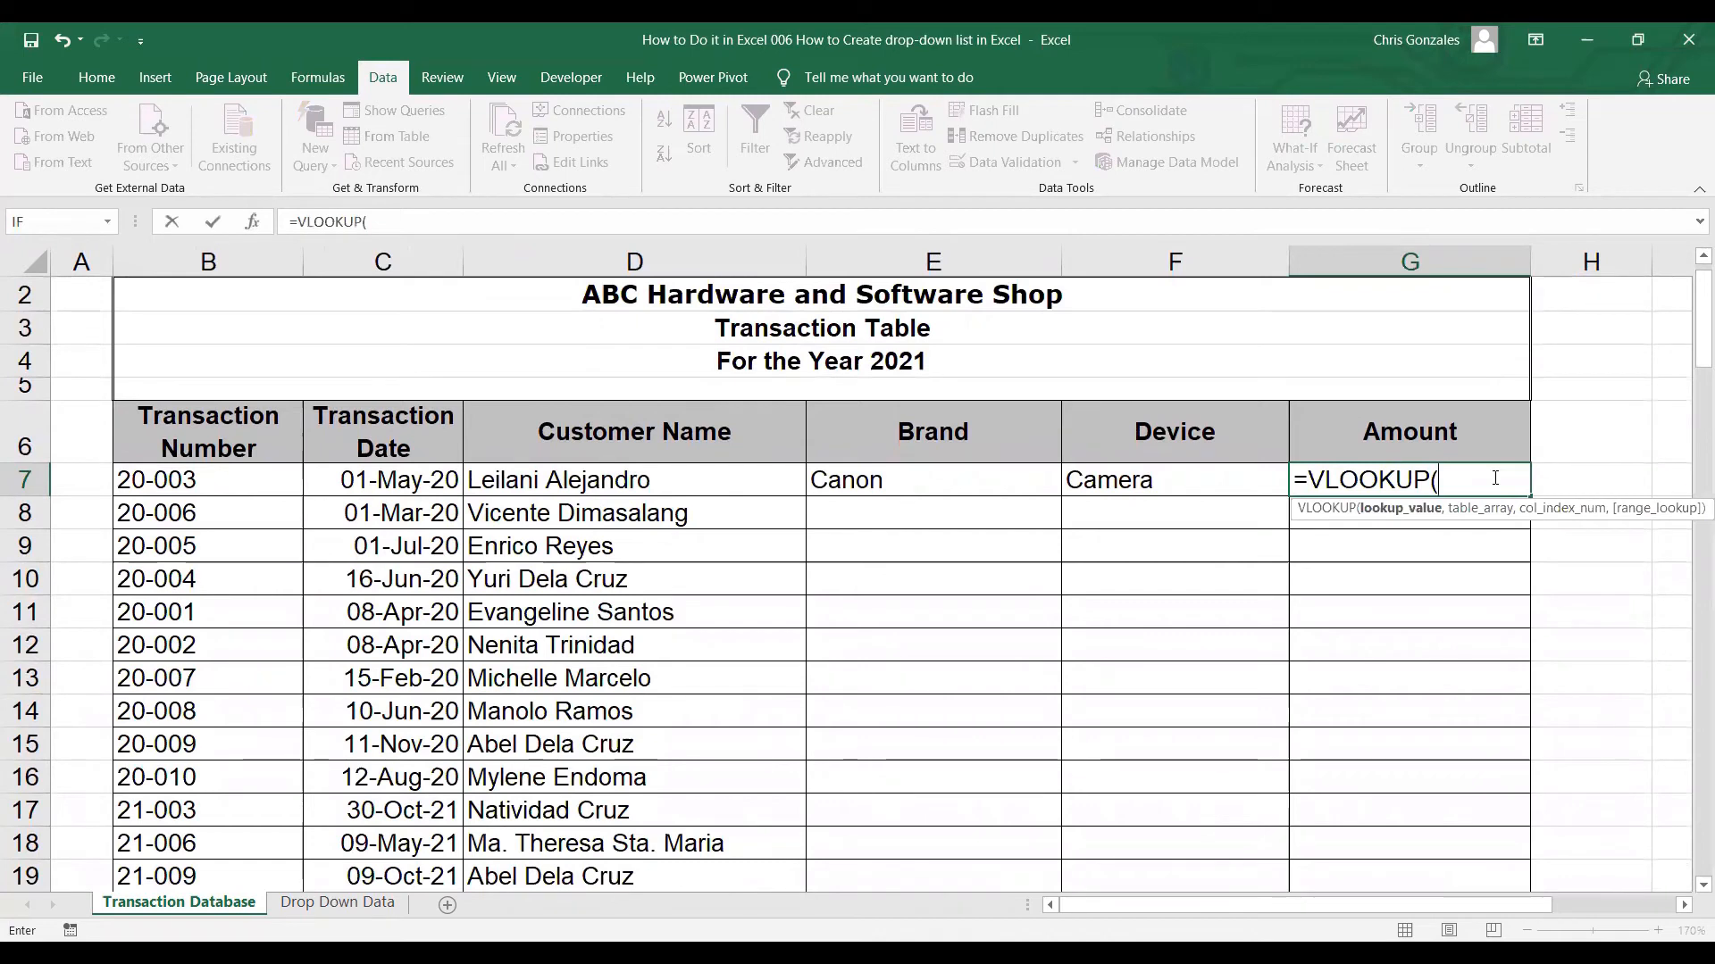
key(Left)
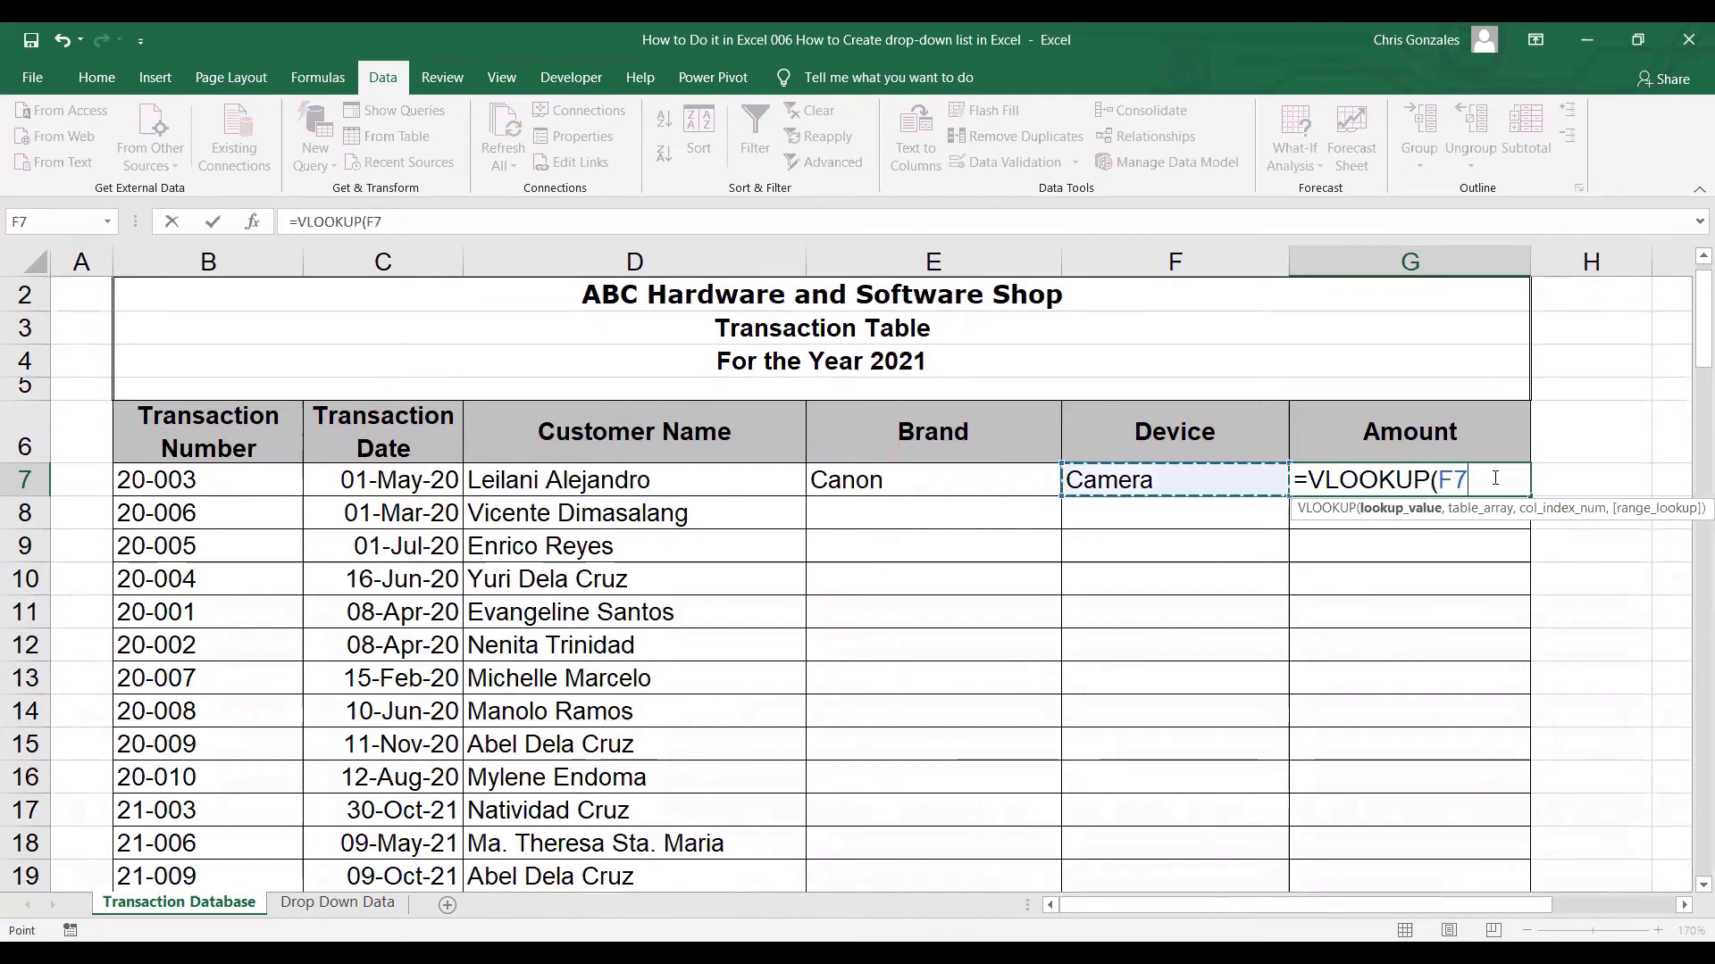
text(,)
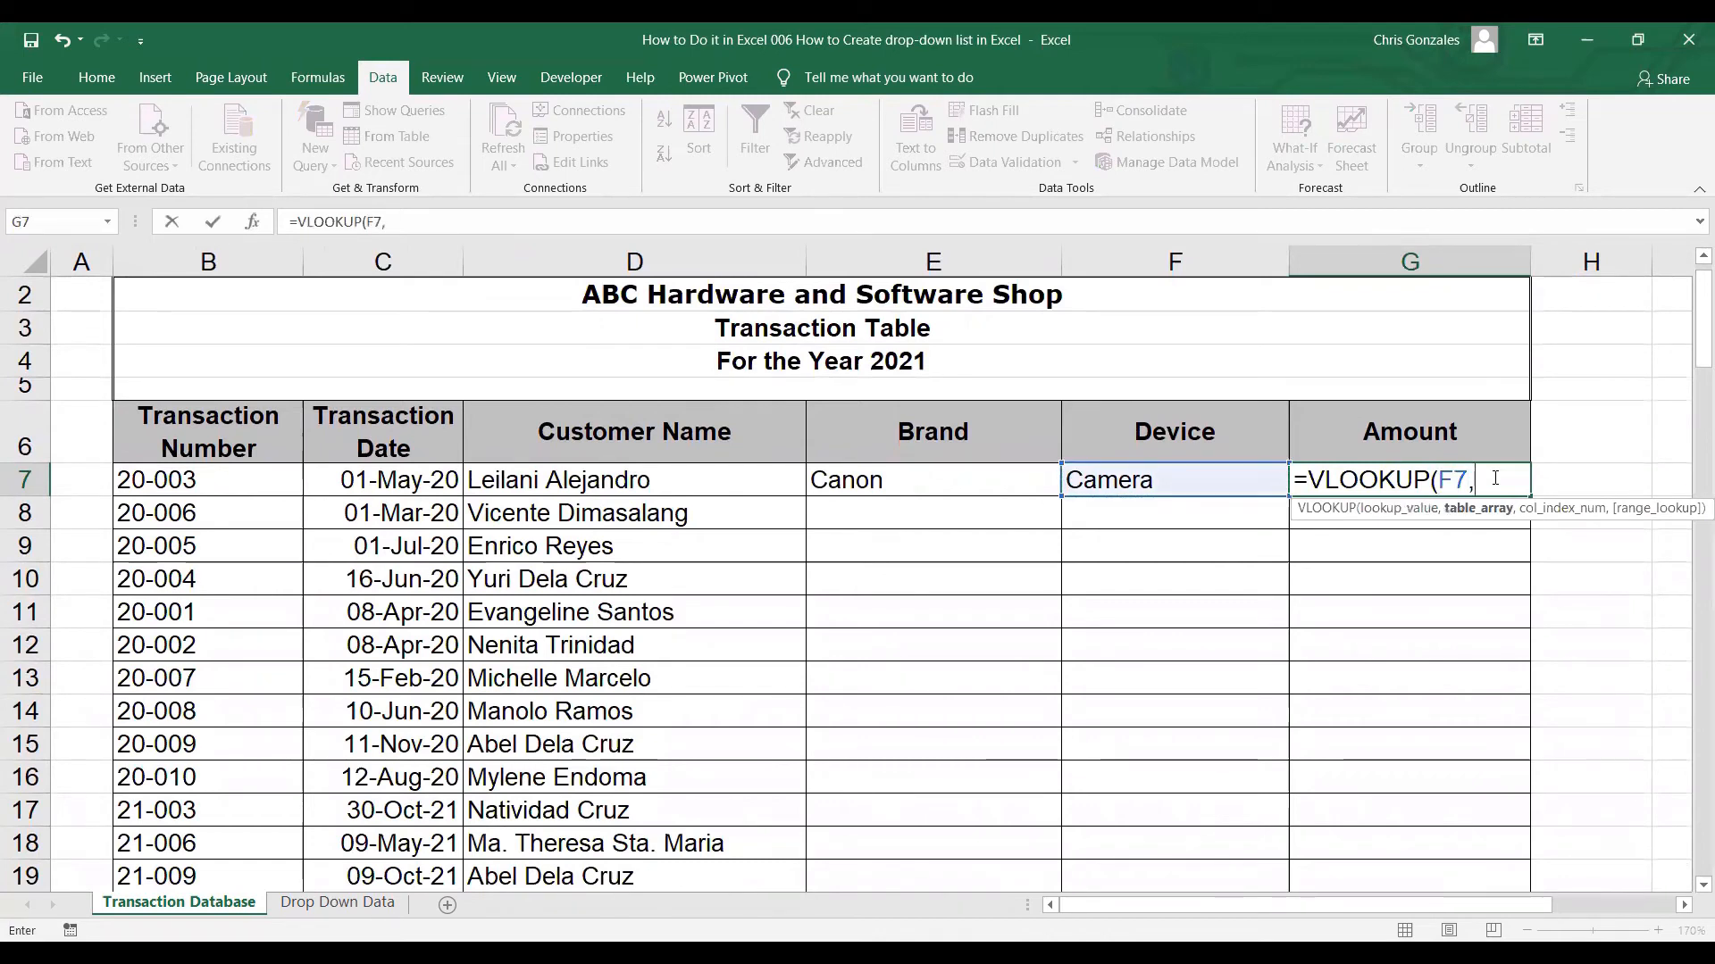
text(DTABLE)
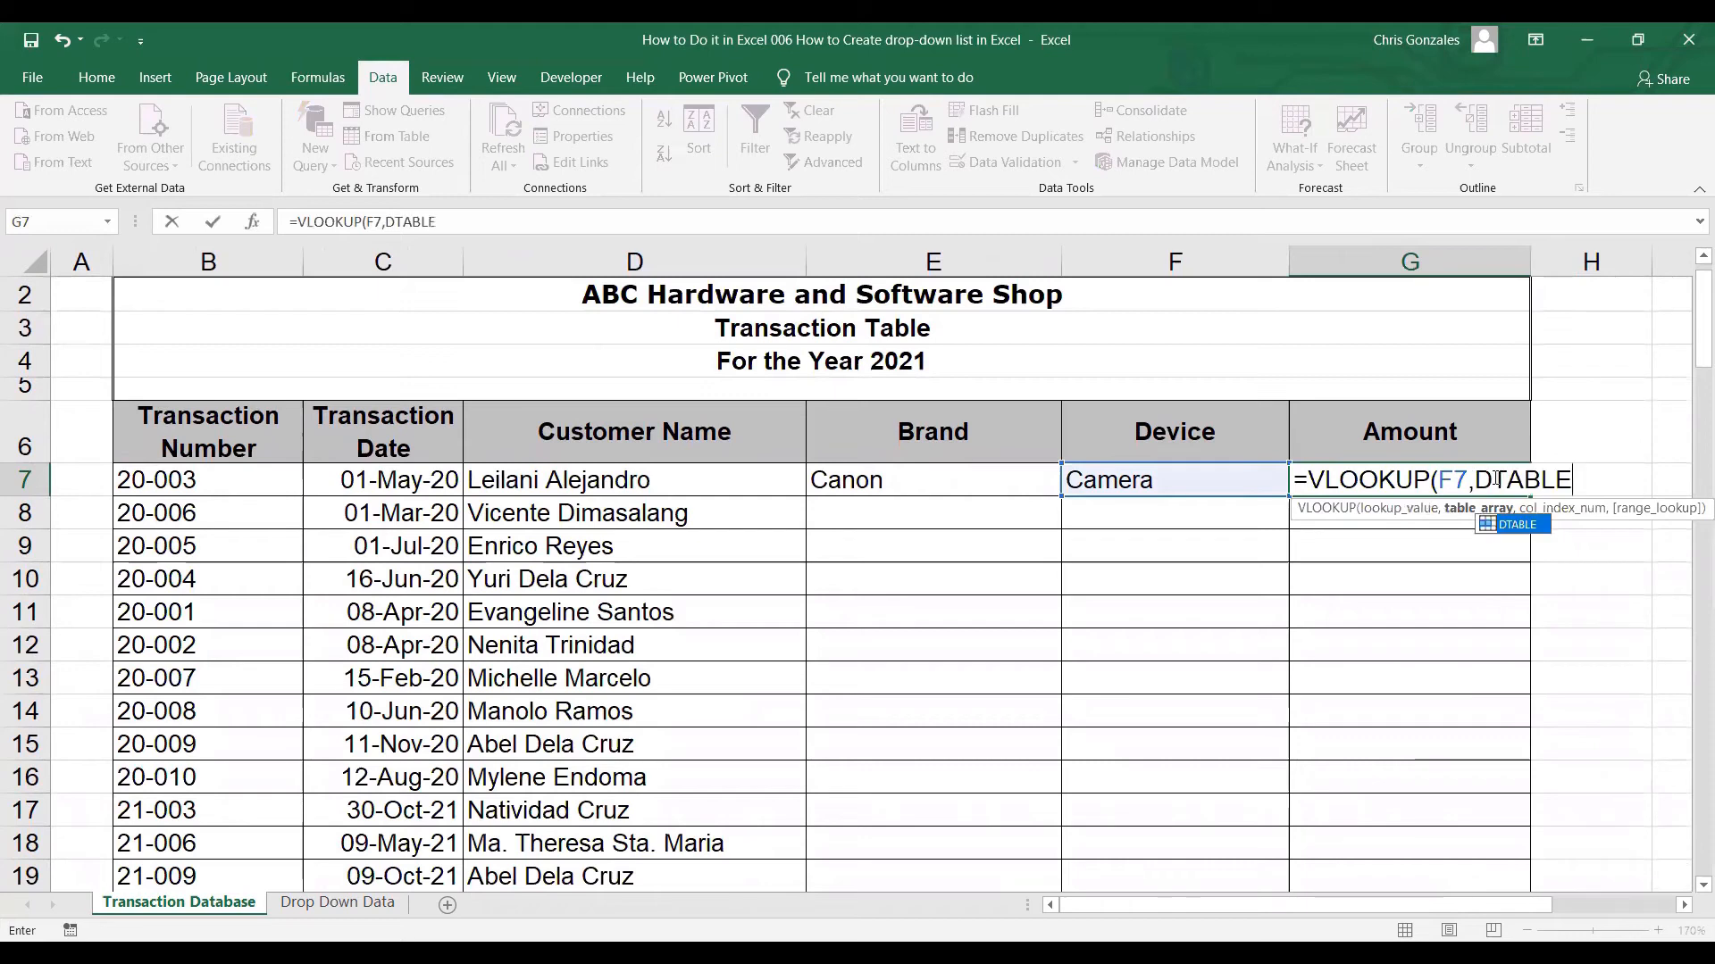
text(,)
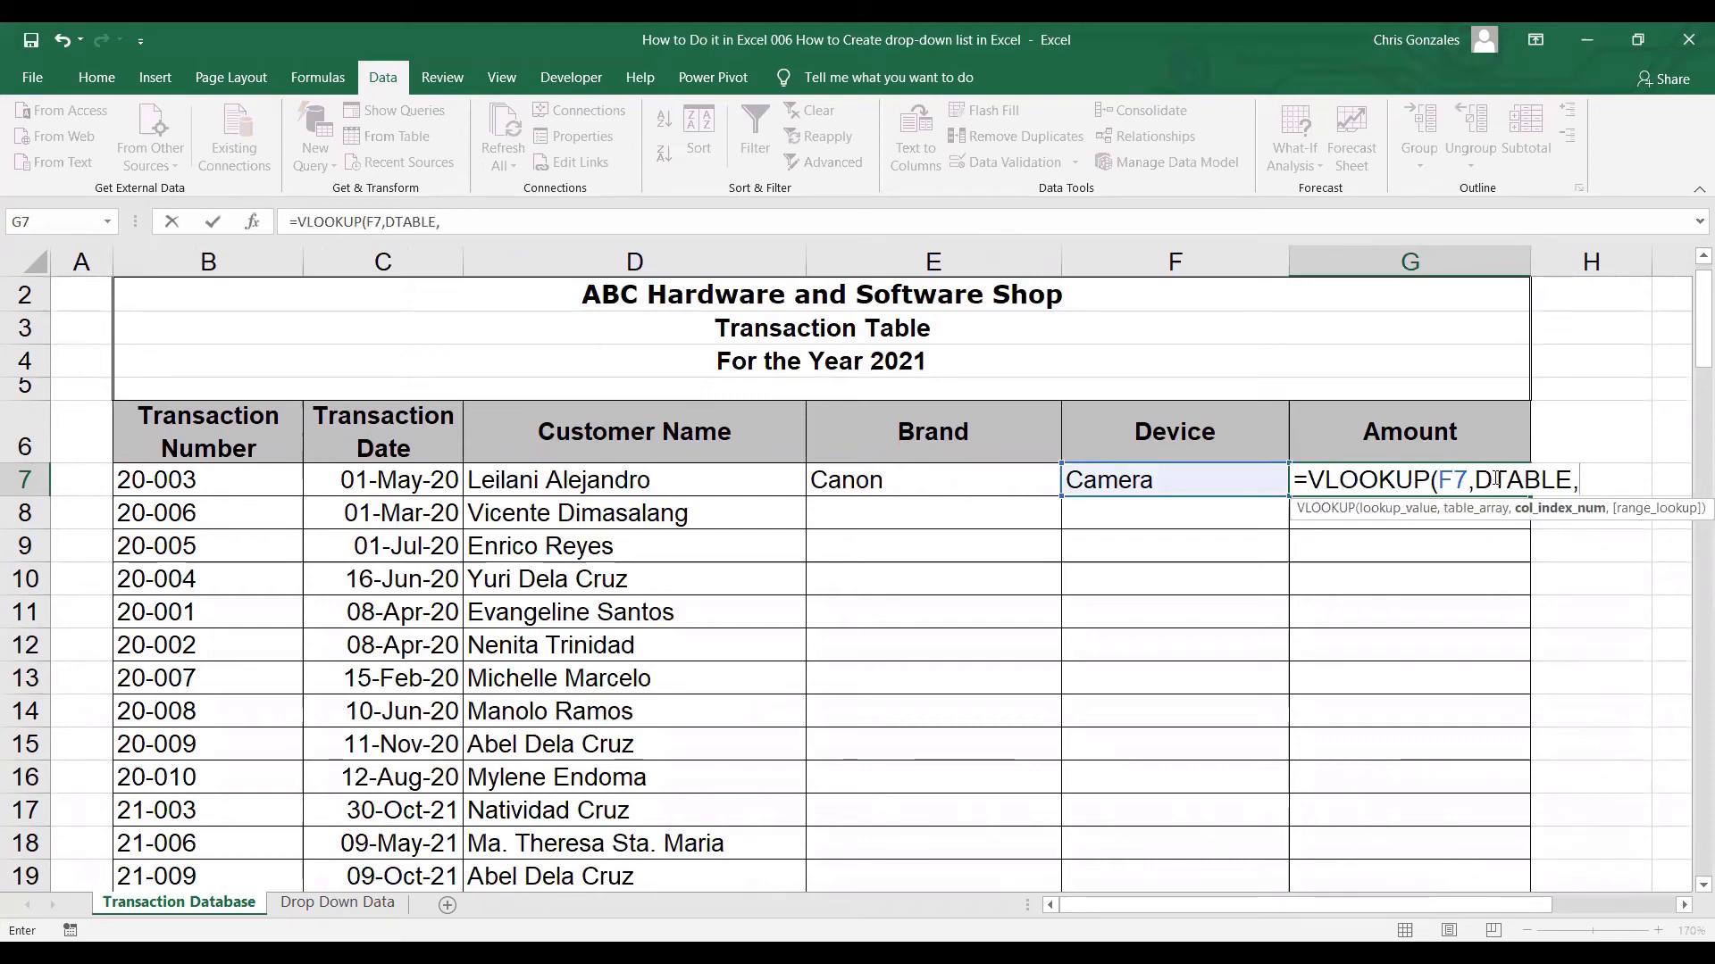
text(2,)
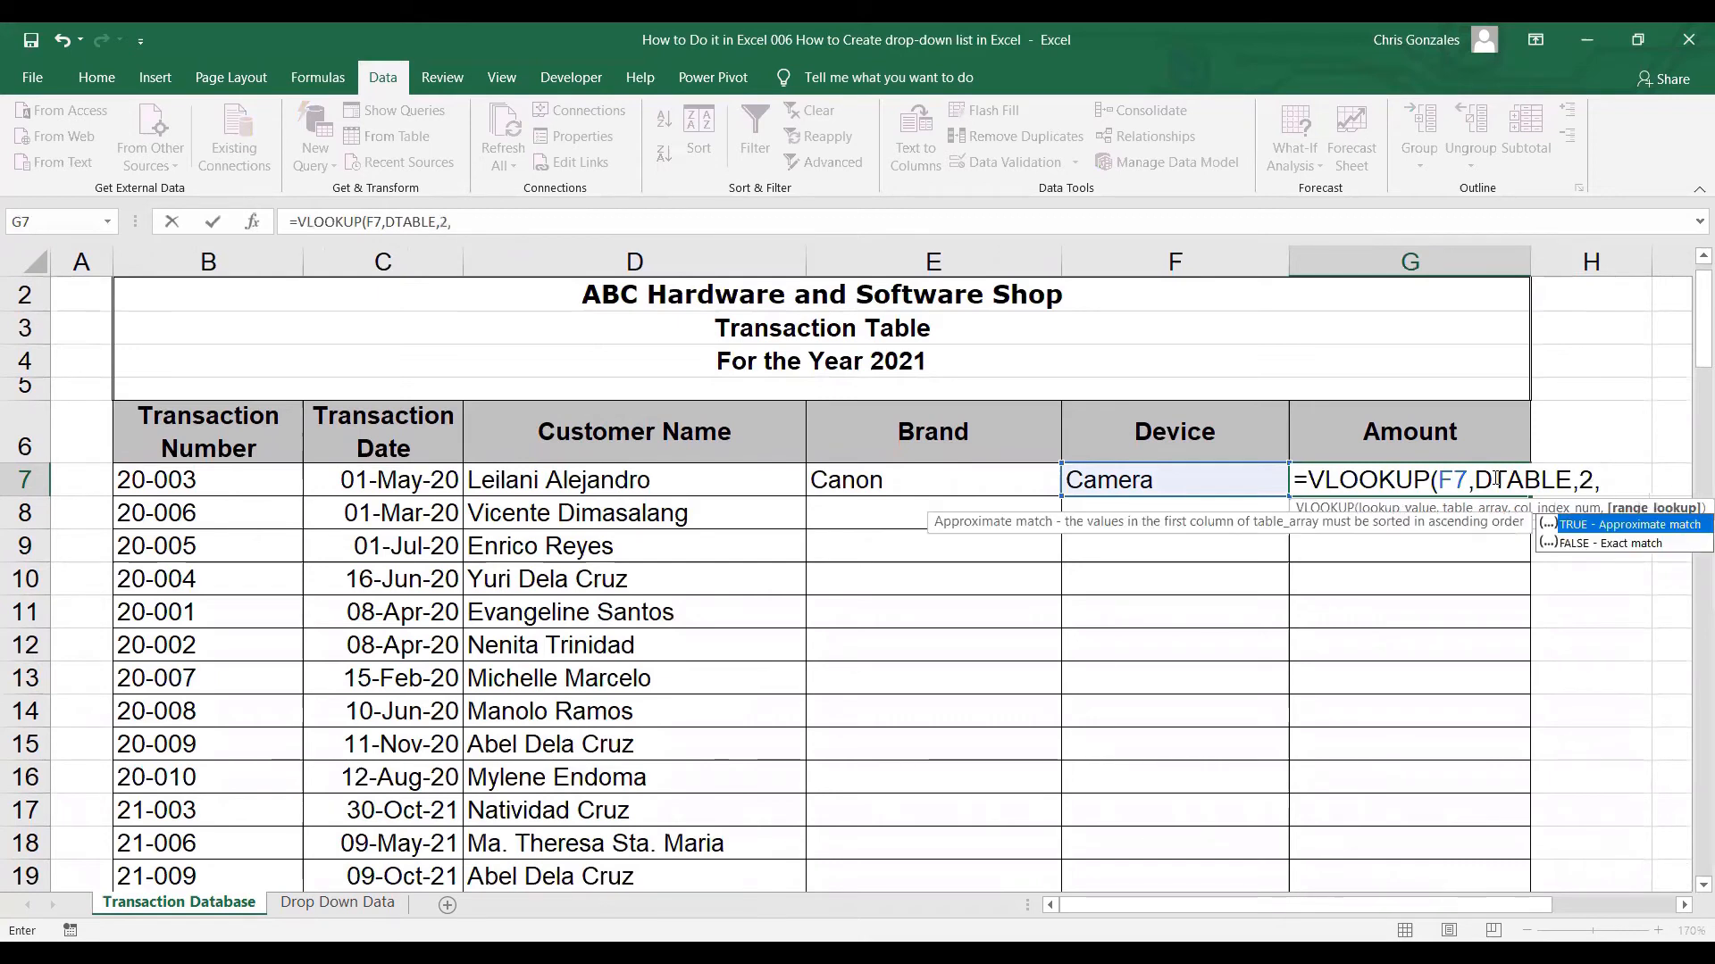
text(0))
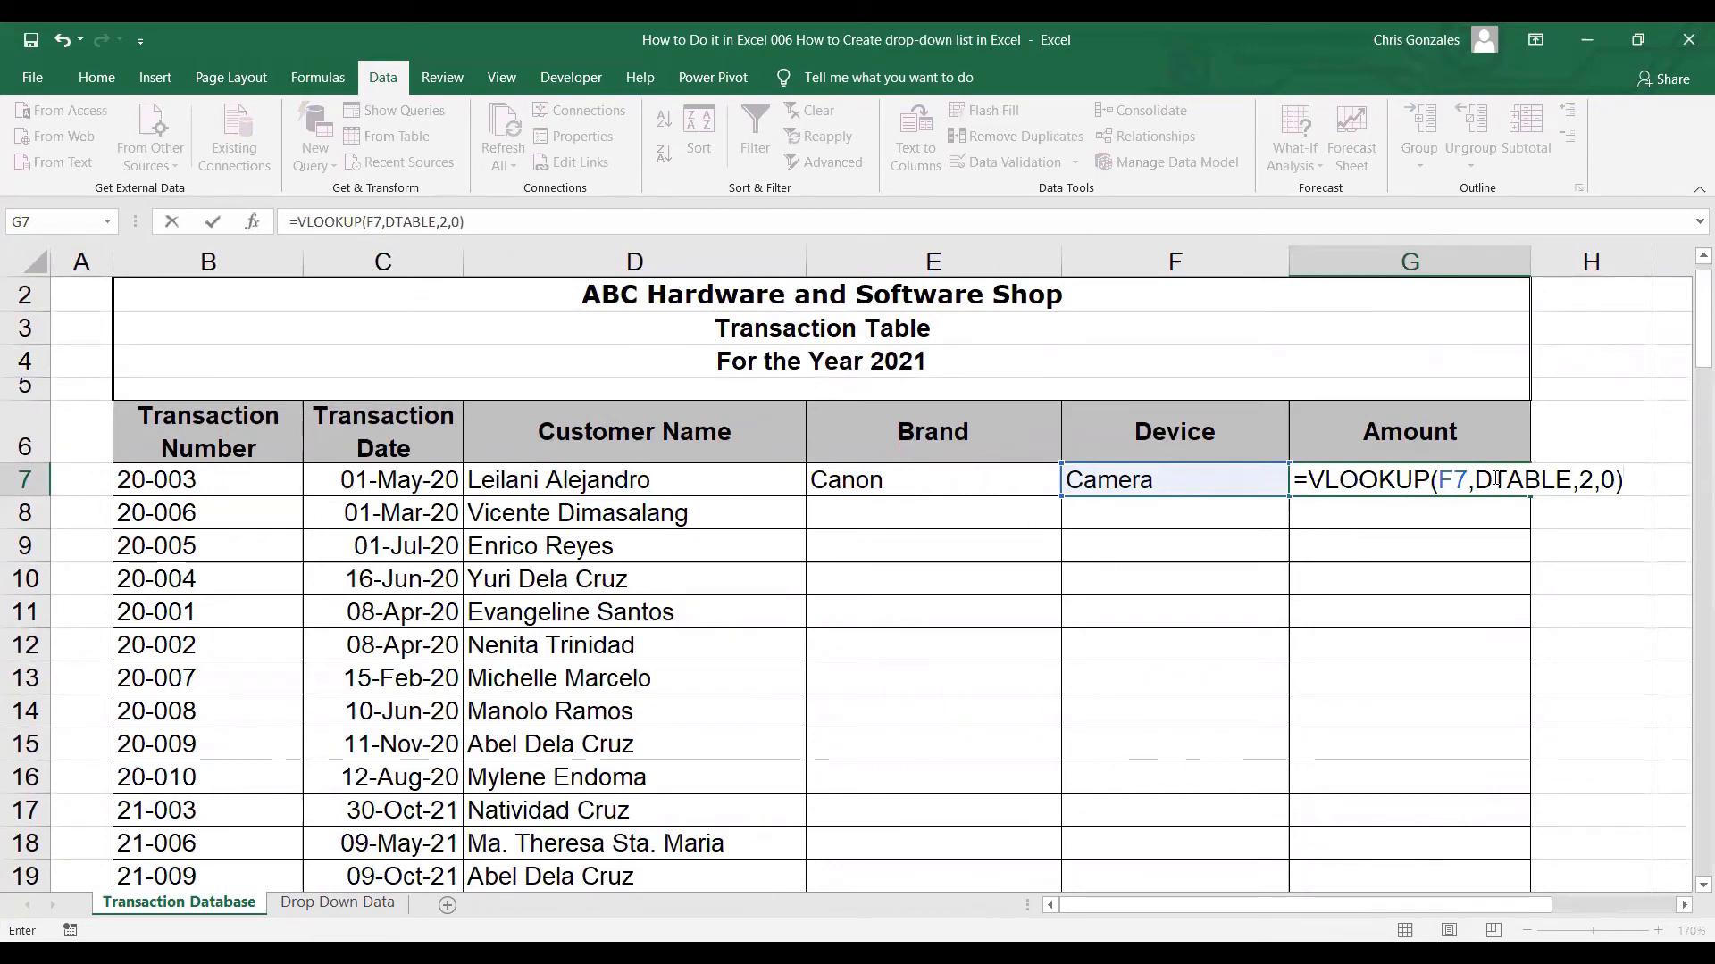
key(ctrl+Return)
key(Return)
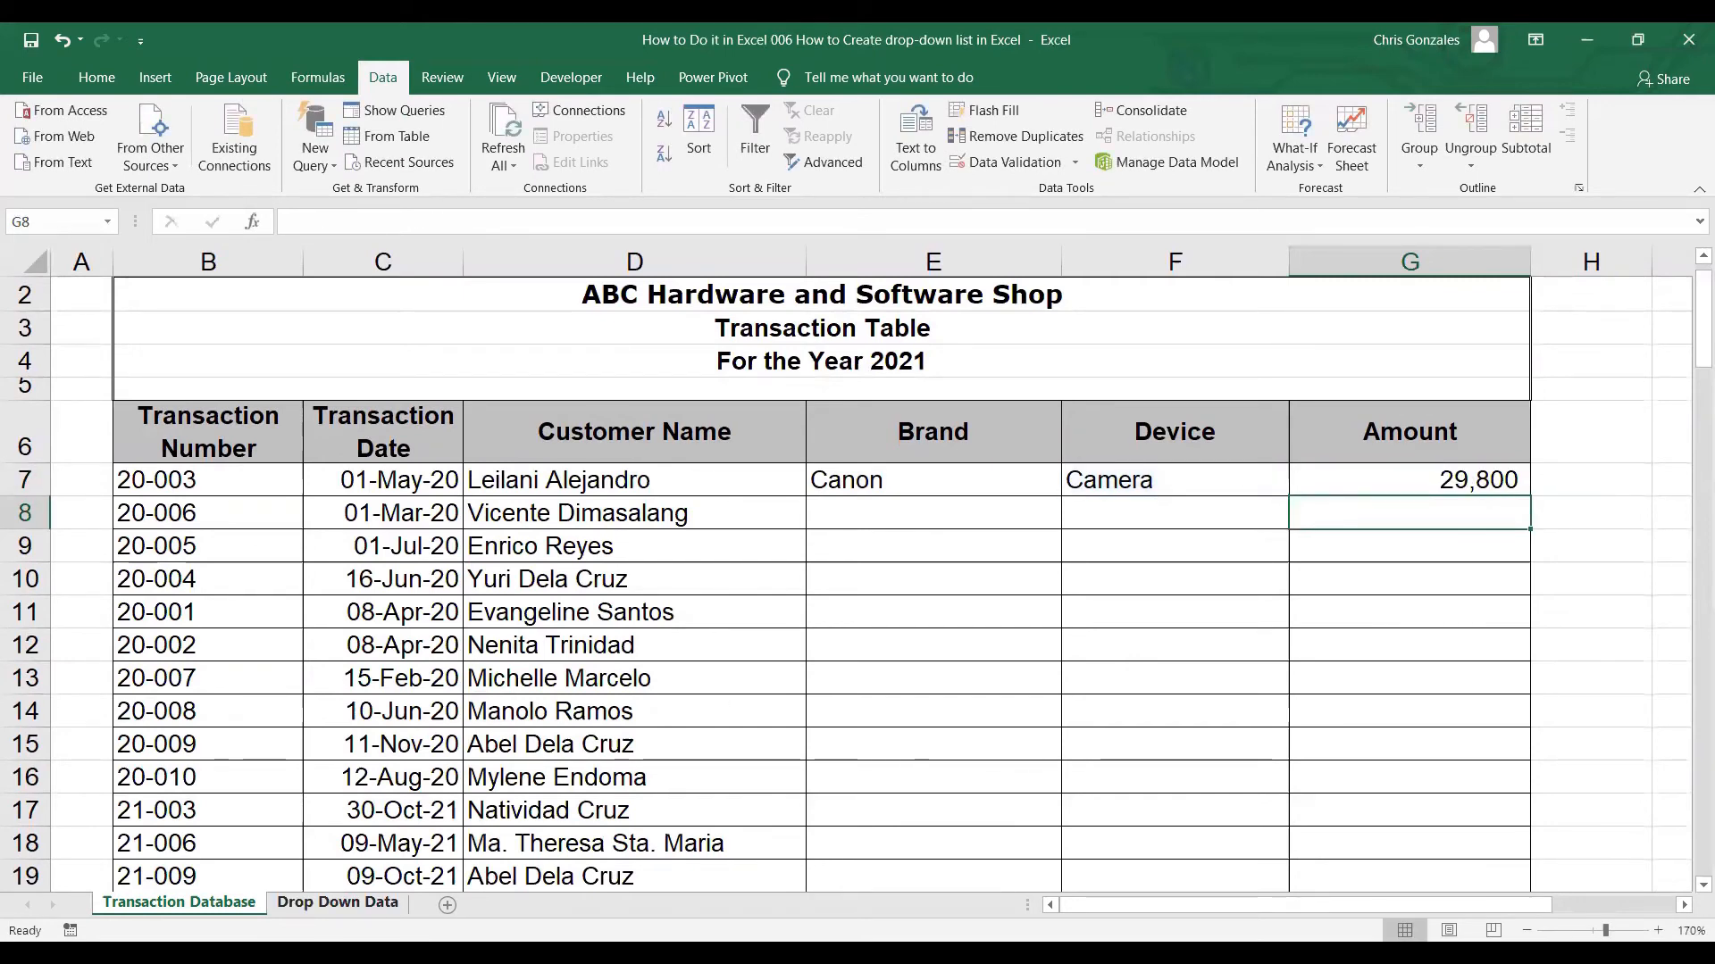
Check the Camera row of the Device and Amount table on the Drop Down Data sheet, and return to the transaction table
click(337, 902)
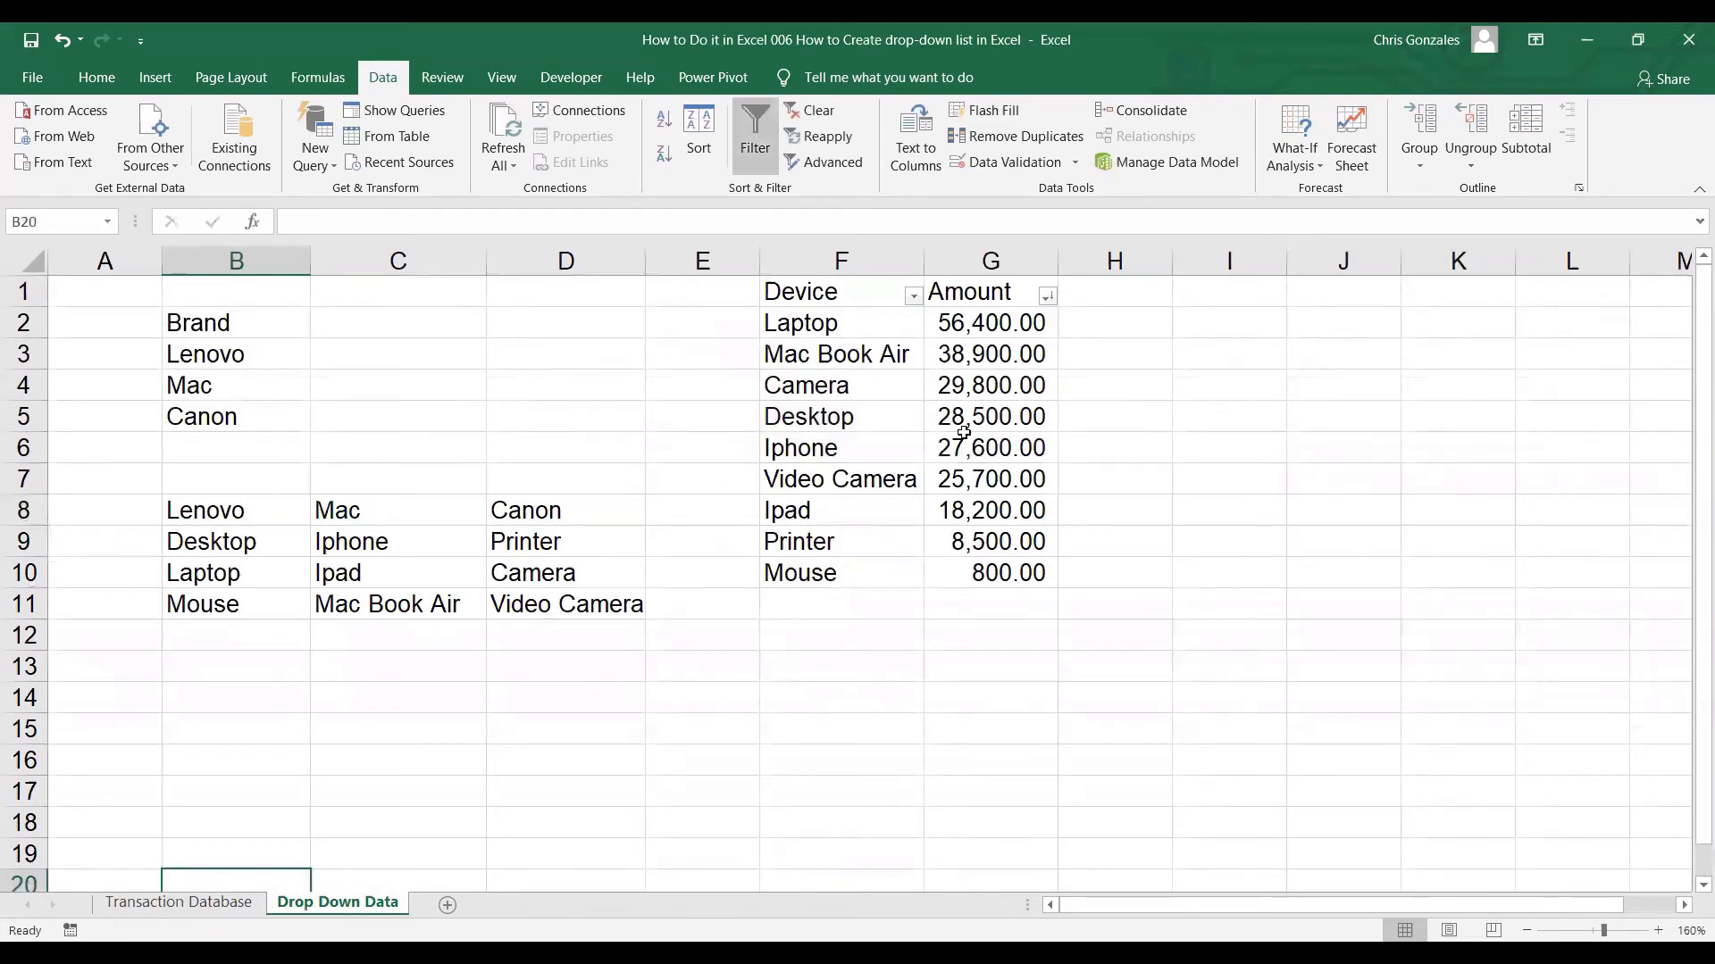
drag(864, 390, 956, 377)
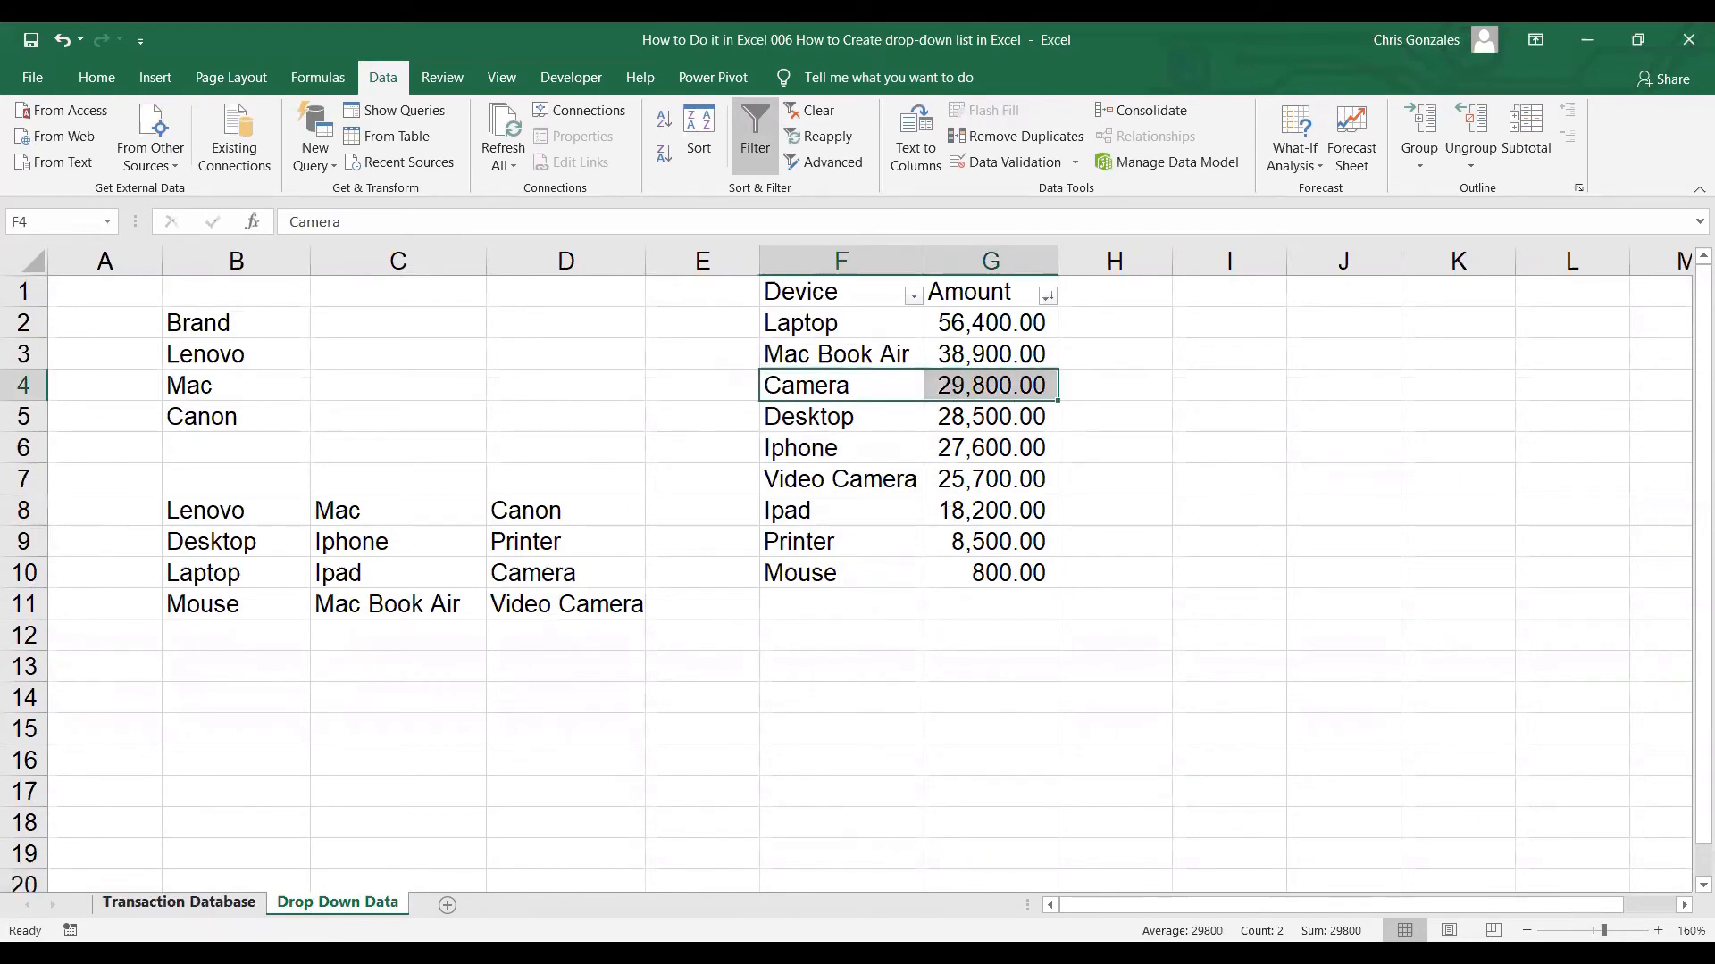
click(239, 909)
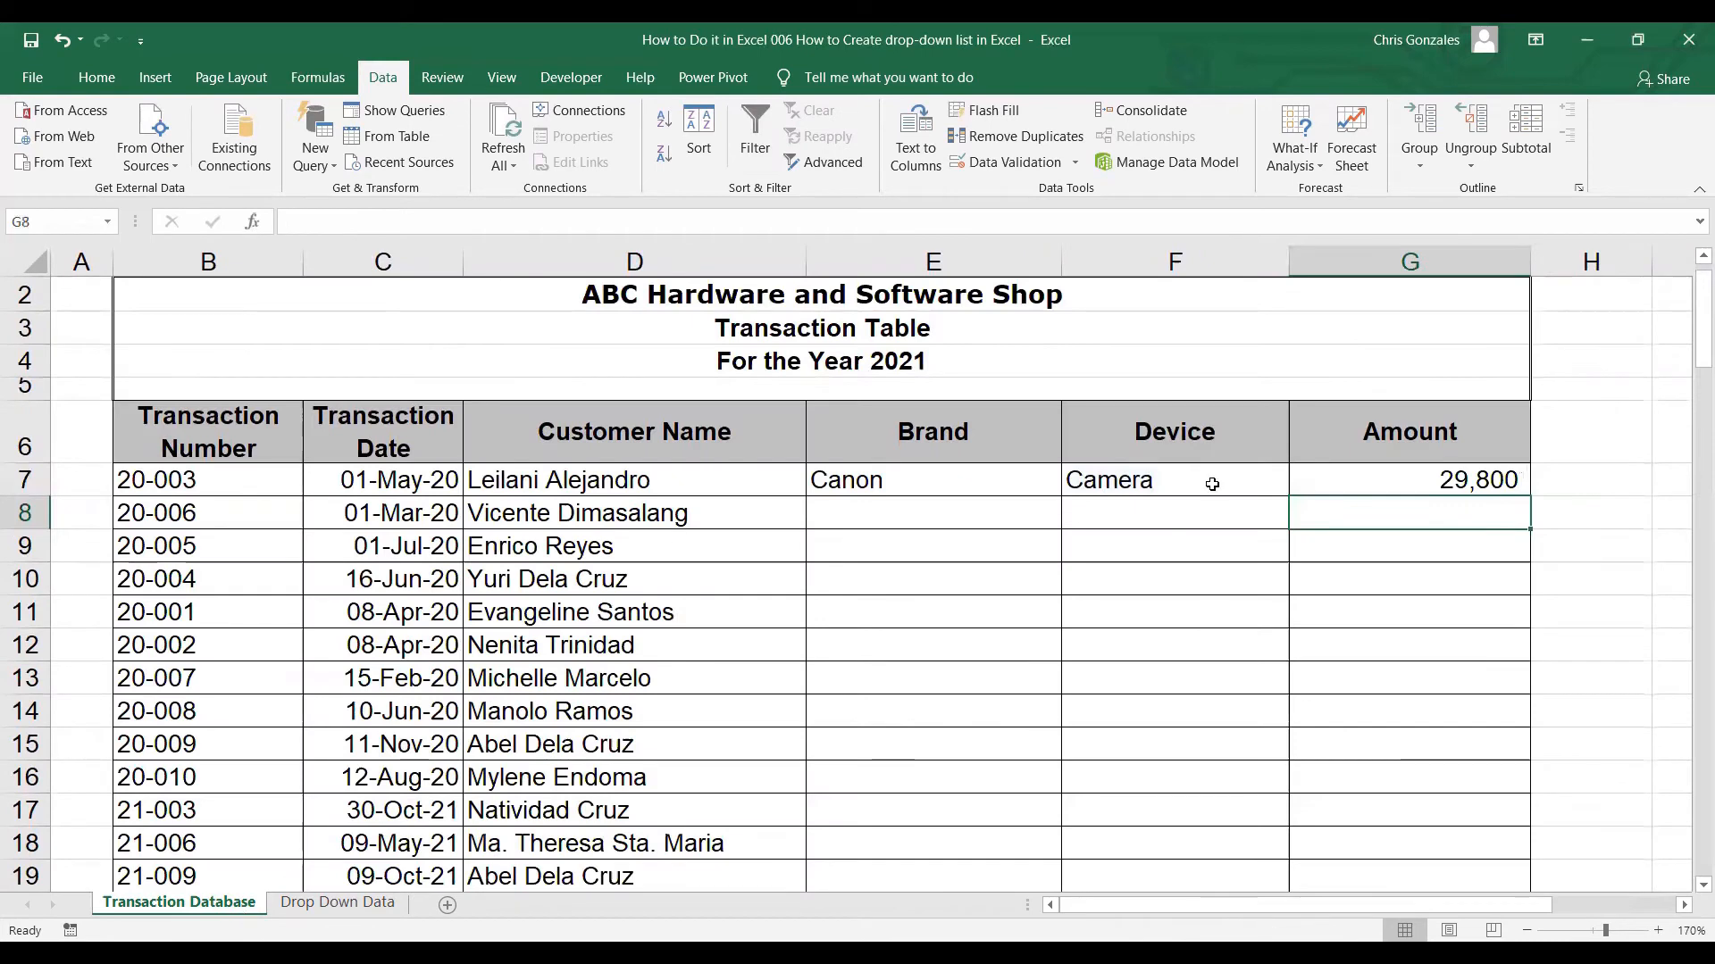
Test the amount lookup by changing the device in F7 to Printer, back to Camera, and finally to Video Camera
click(1297, 487)
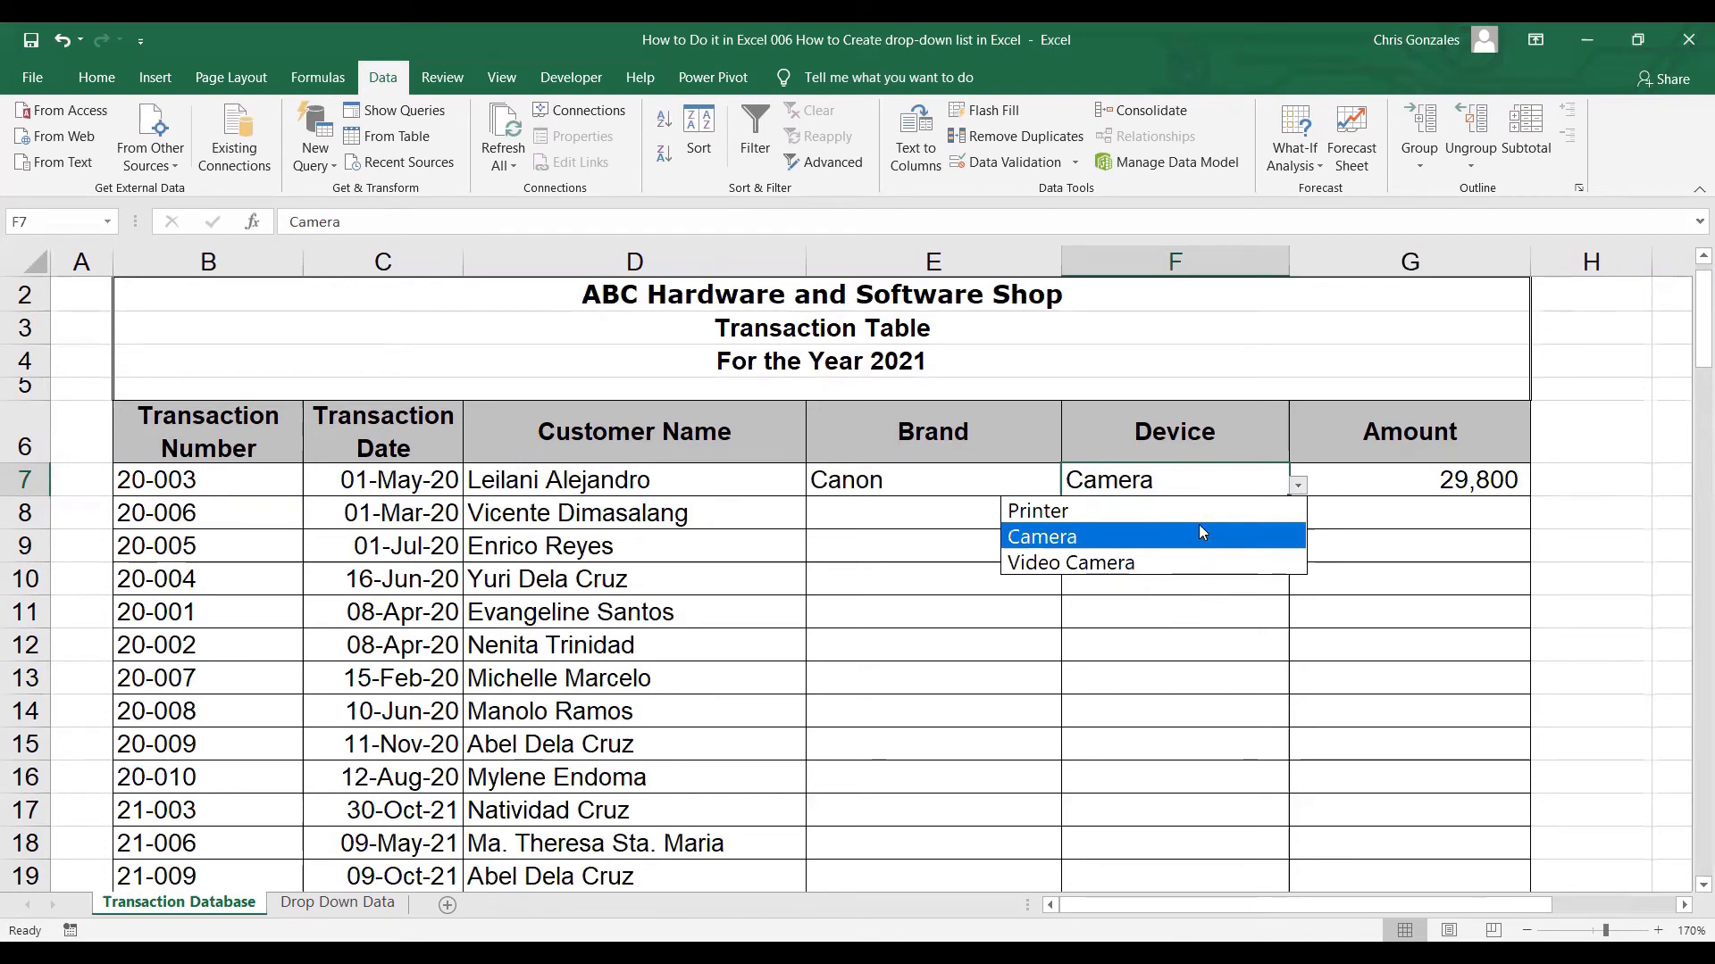
click(1198, 526)
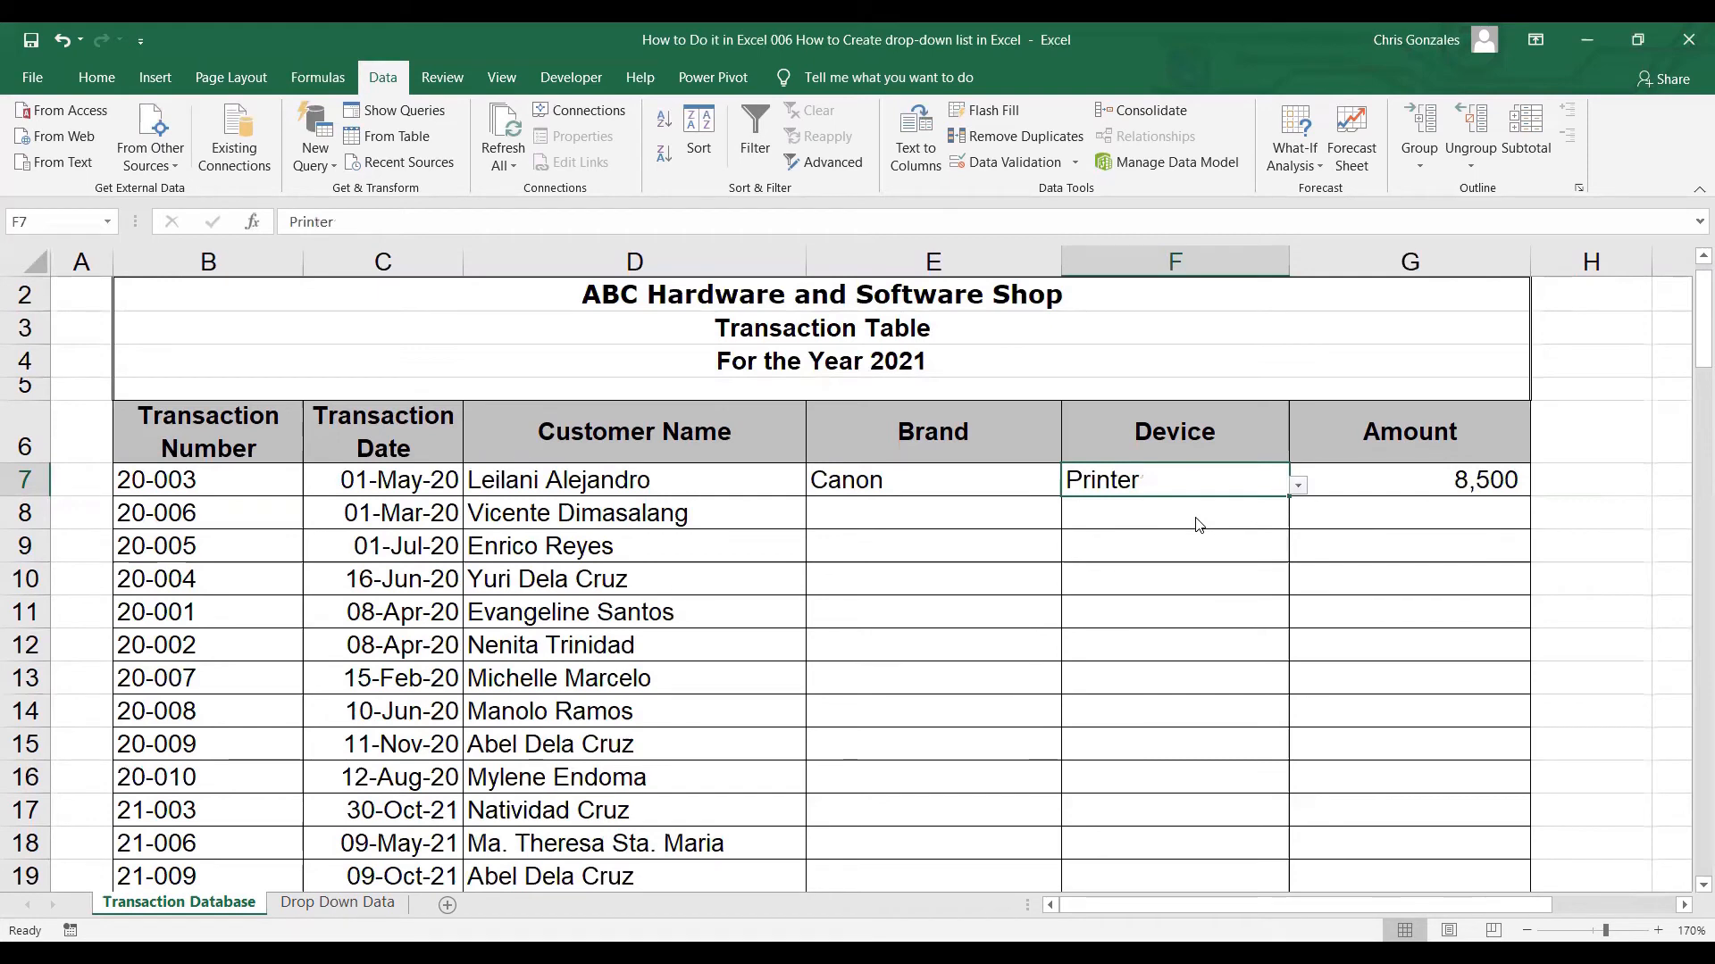
click(1299, 485)
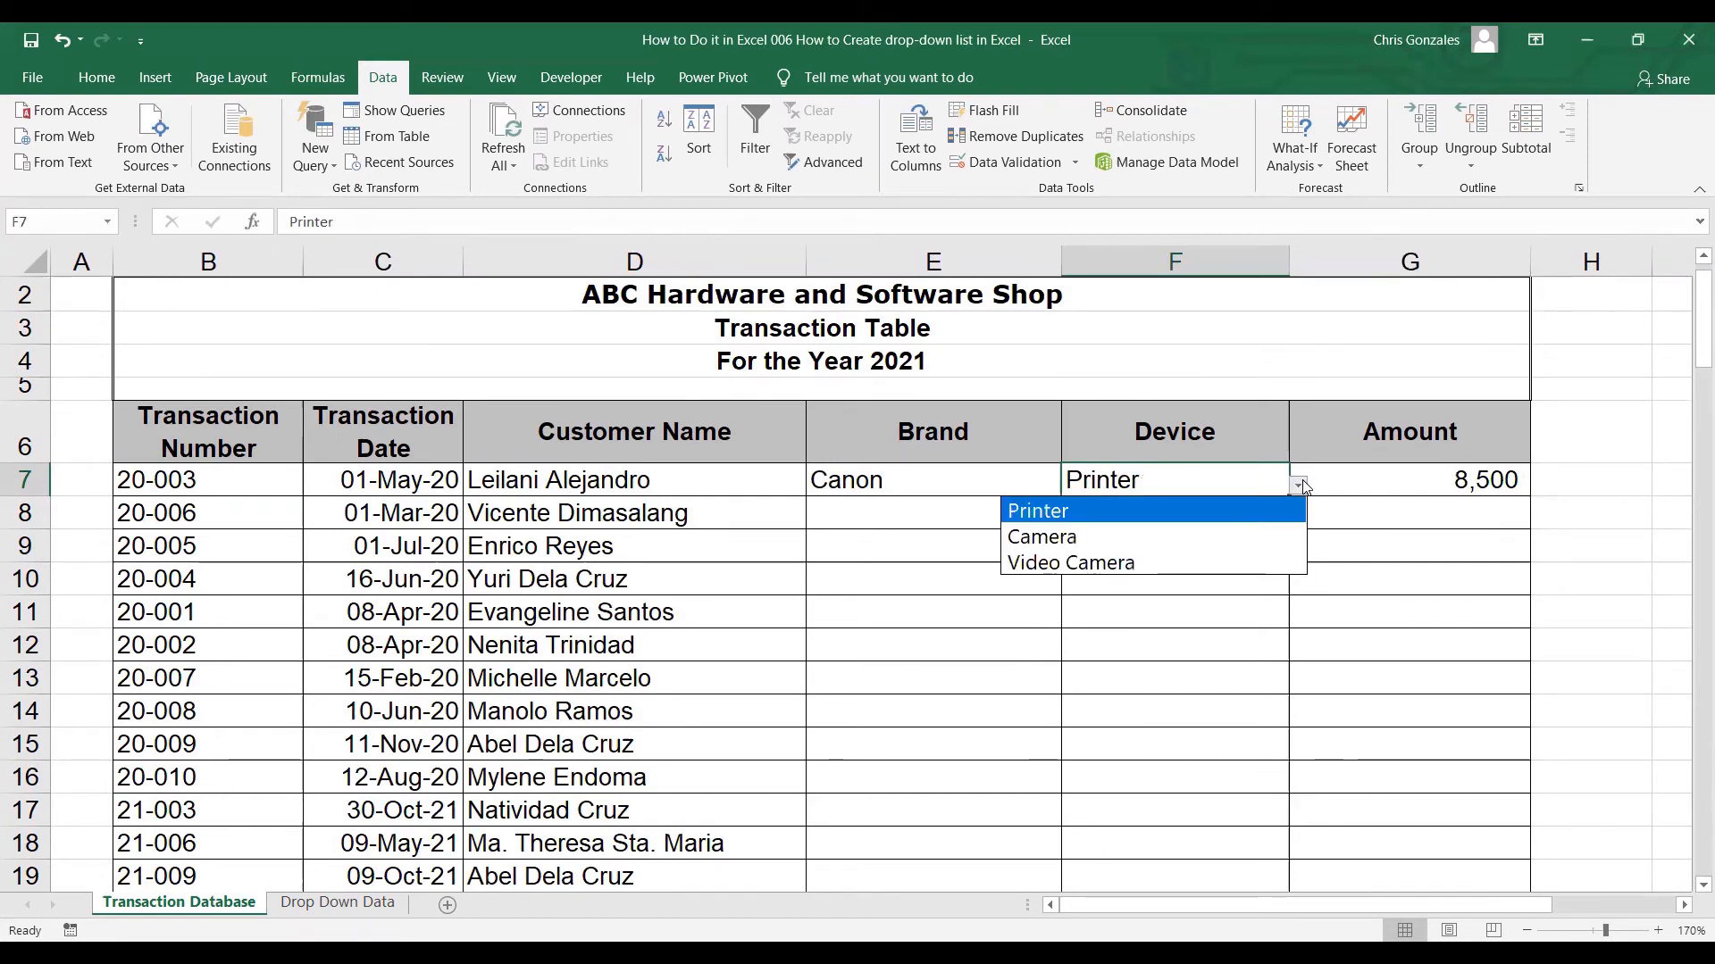
click(1252, 532)
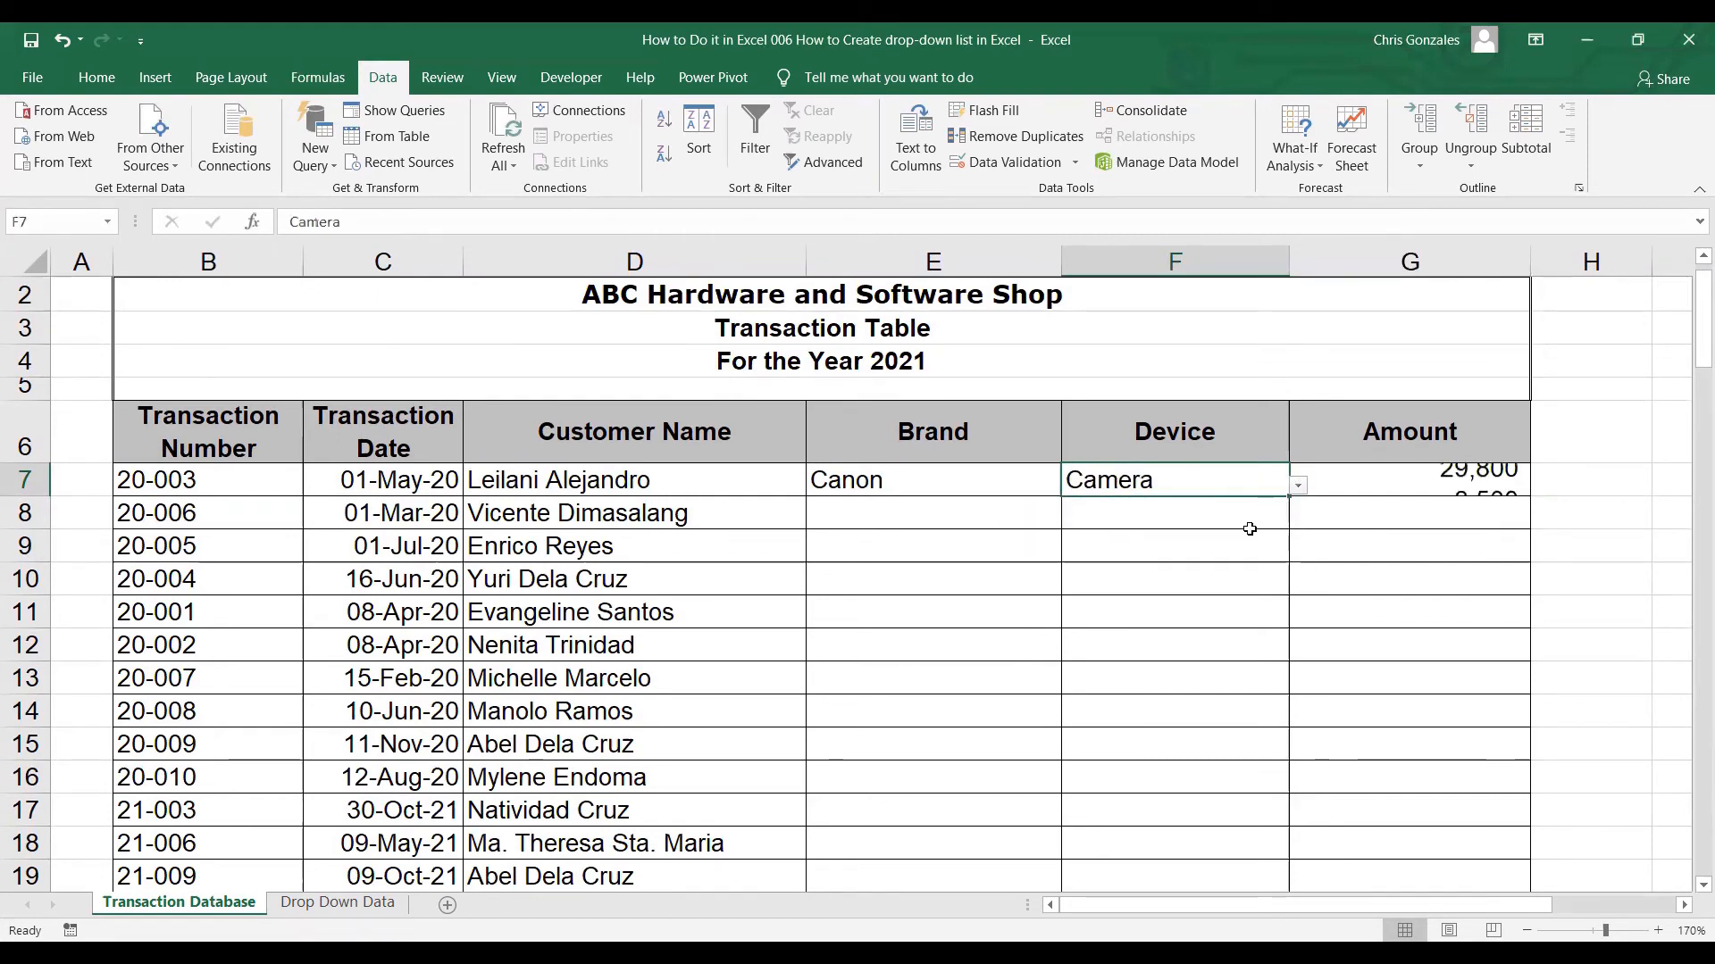
click(1299, 485)
click(1229, 559)
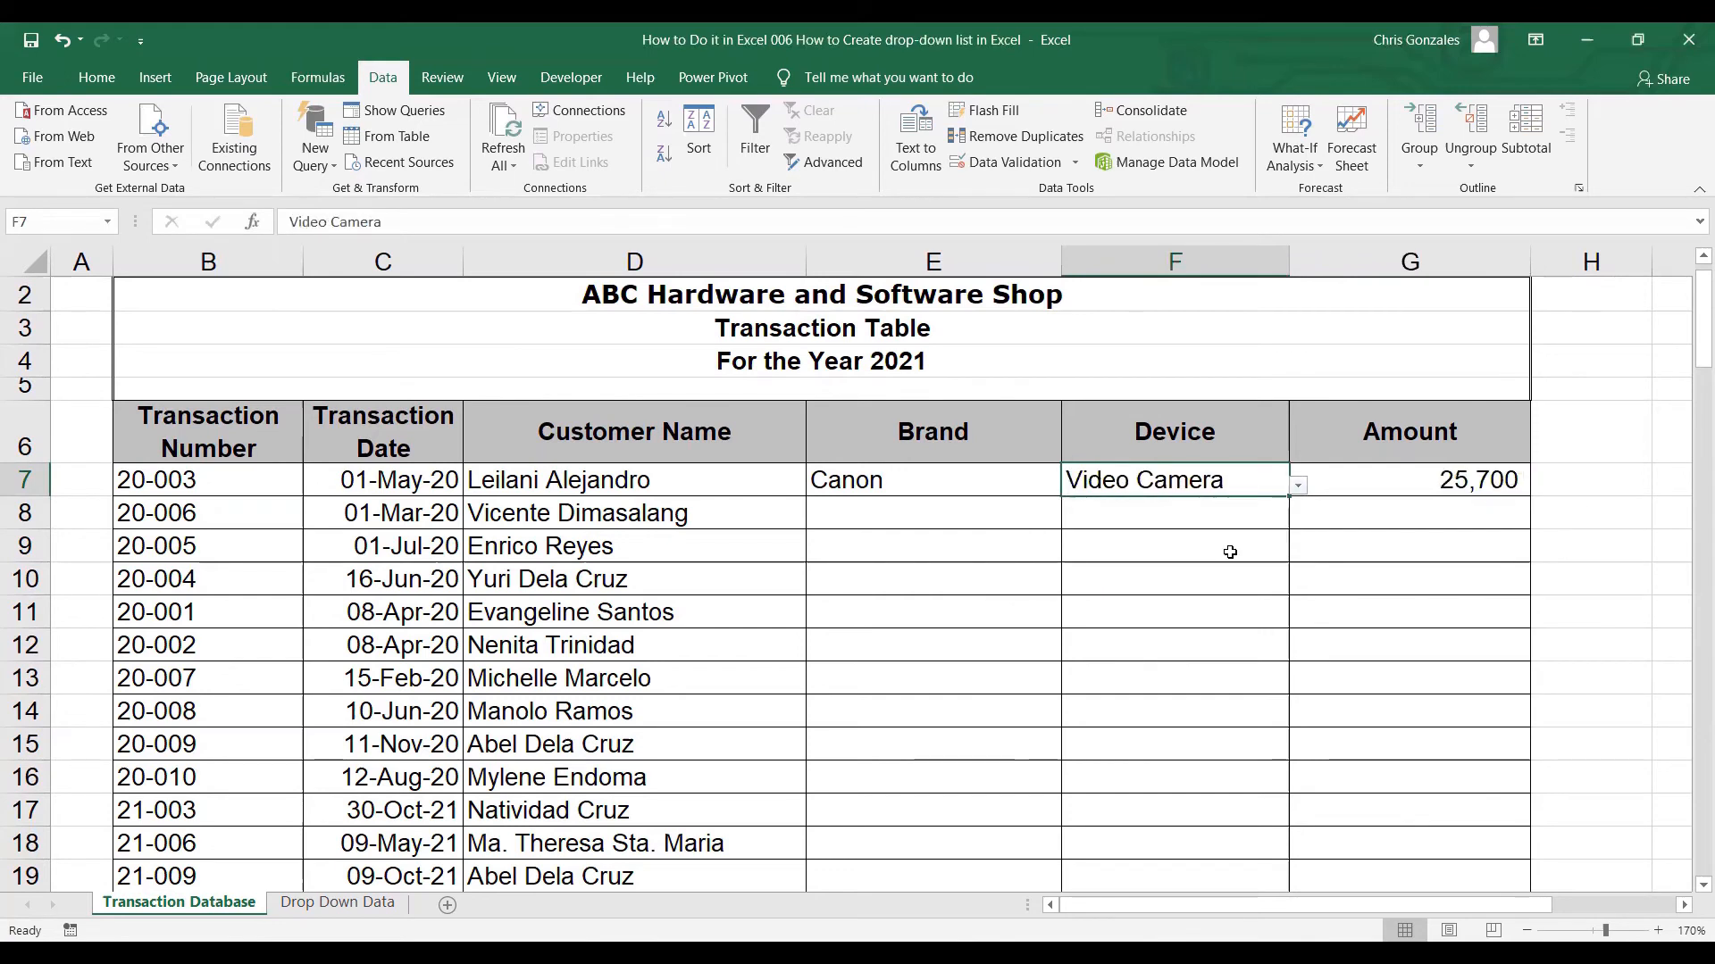
Set the brand in E8 to Mac and the device in F8 to Iphone
click(1015, 520)
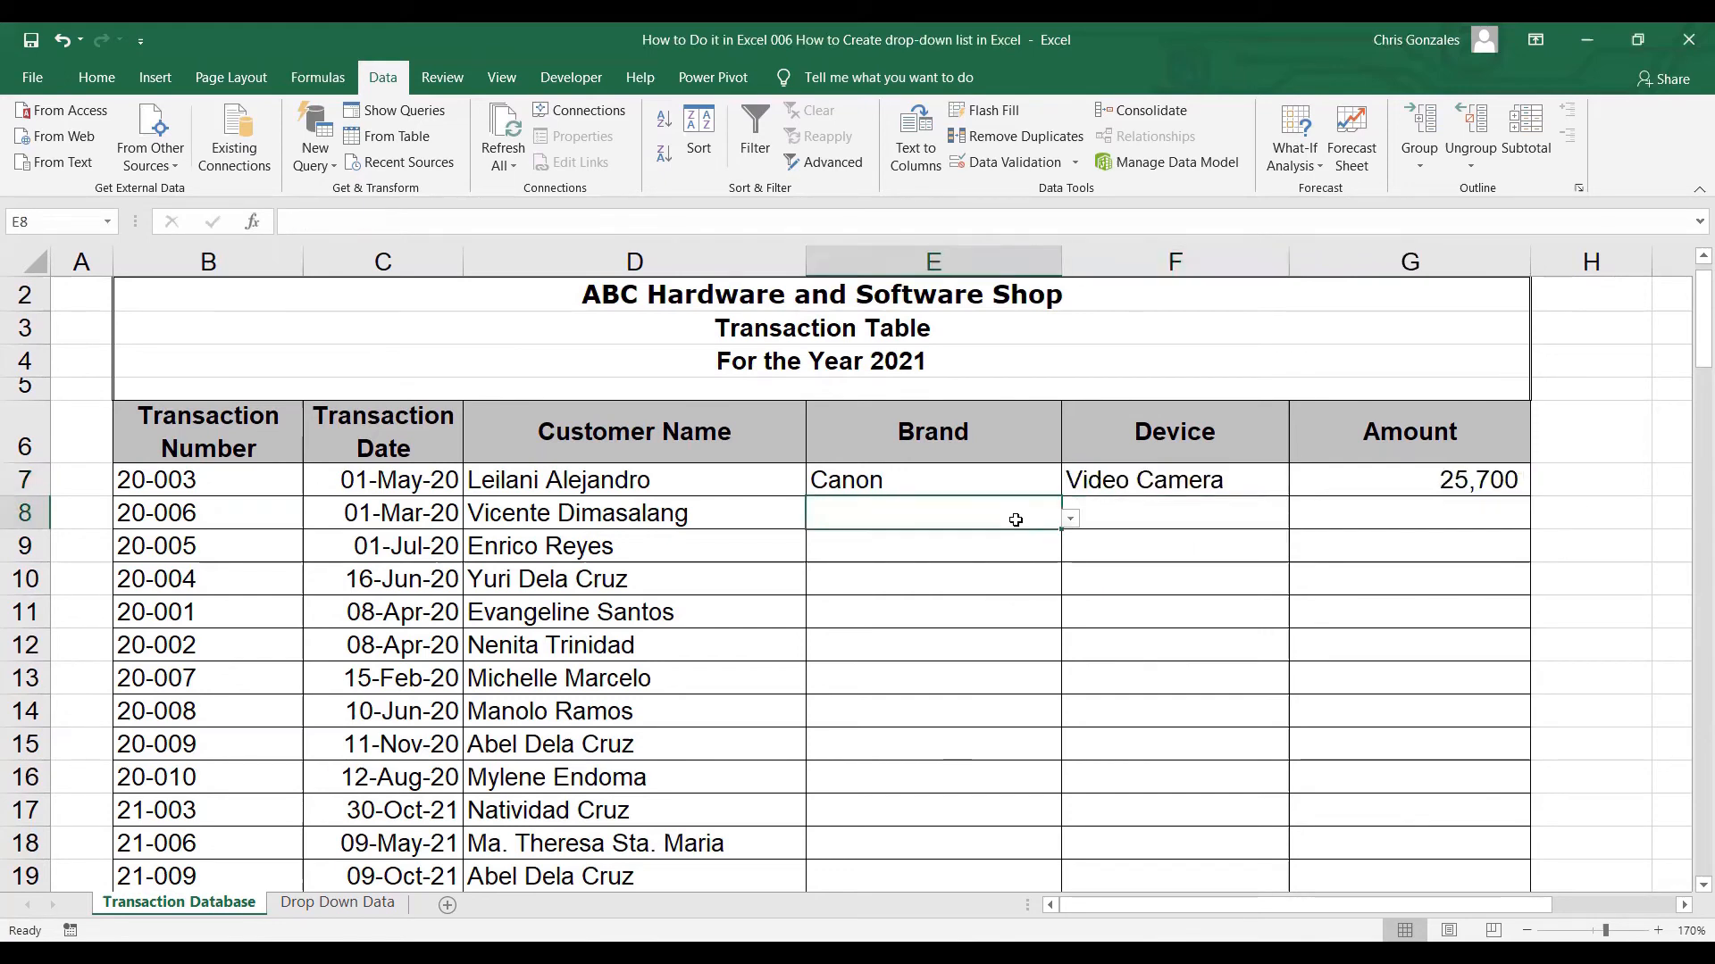
click(1070, 519)
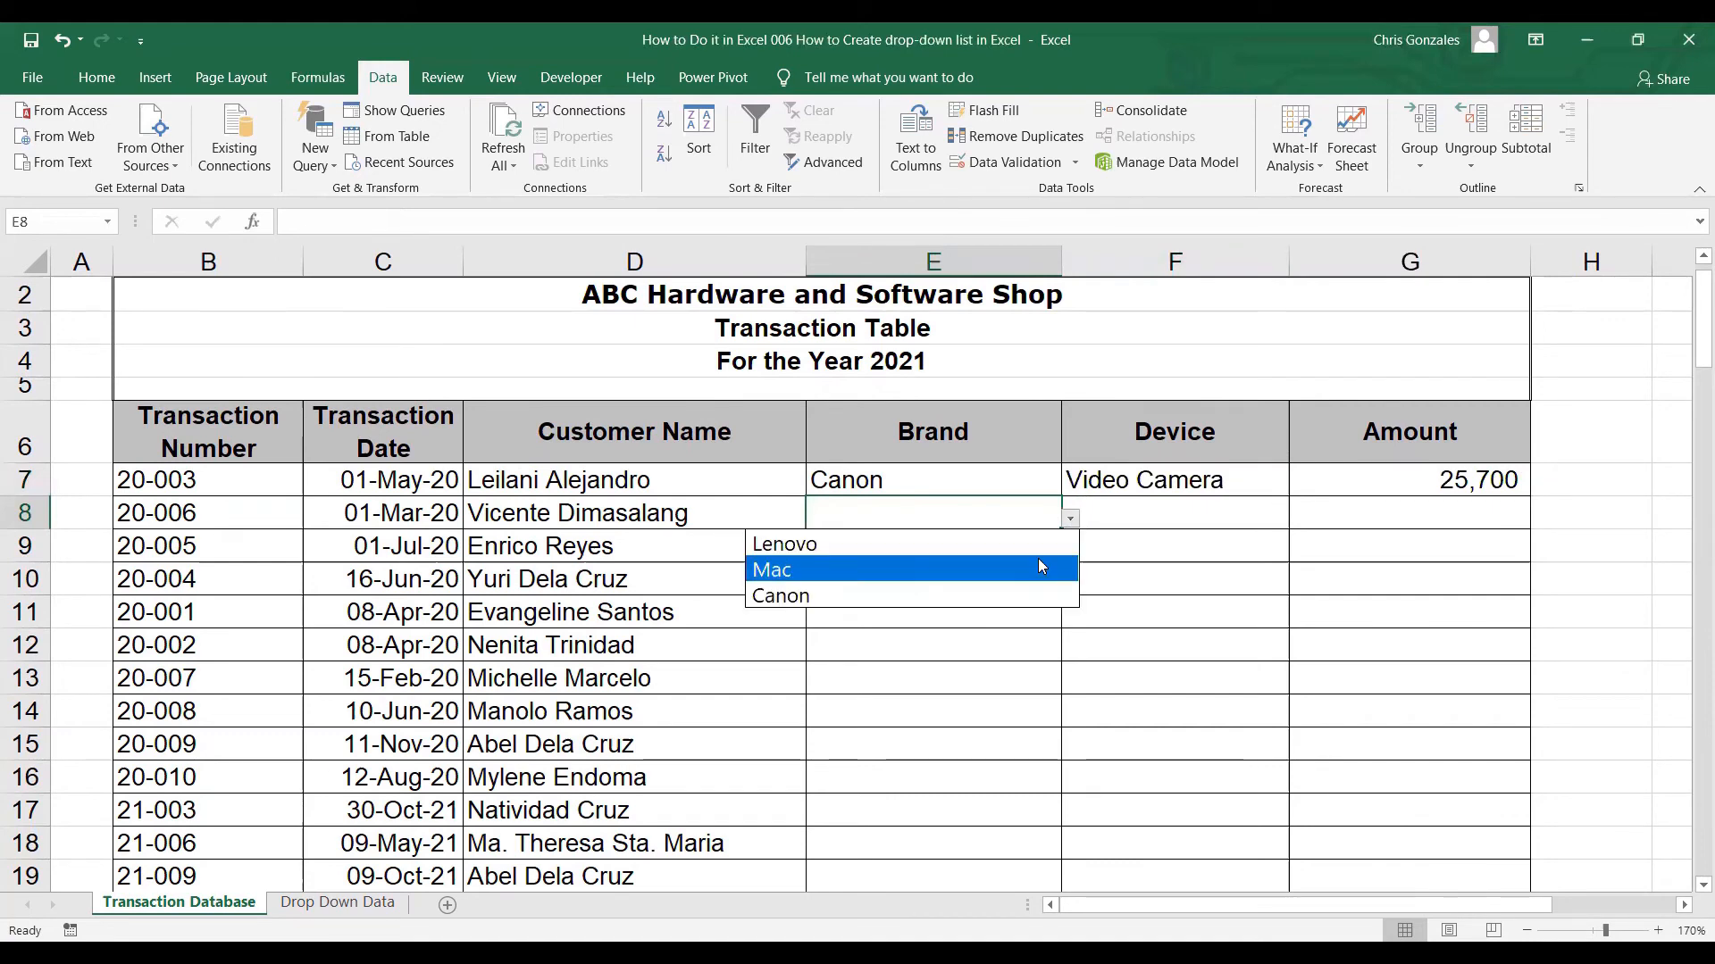
click(1040, 566)
click(1145, 518)
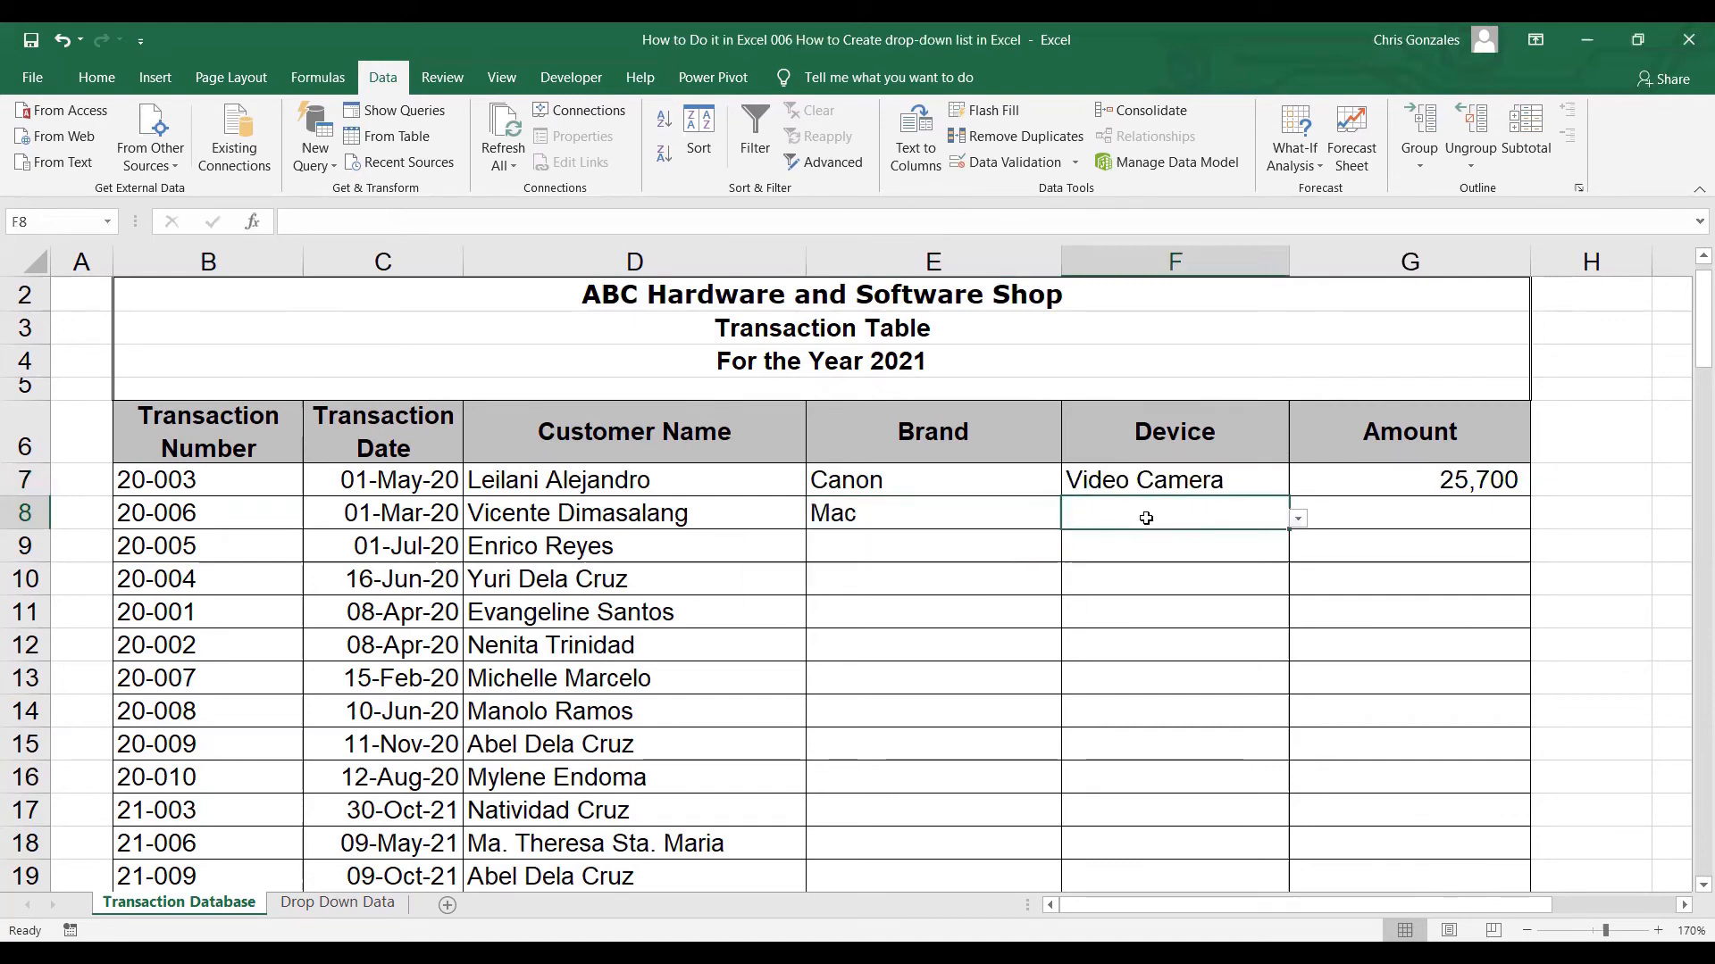
click(1299, 518)
click(1277, 544)
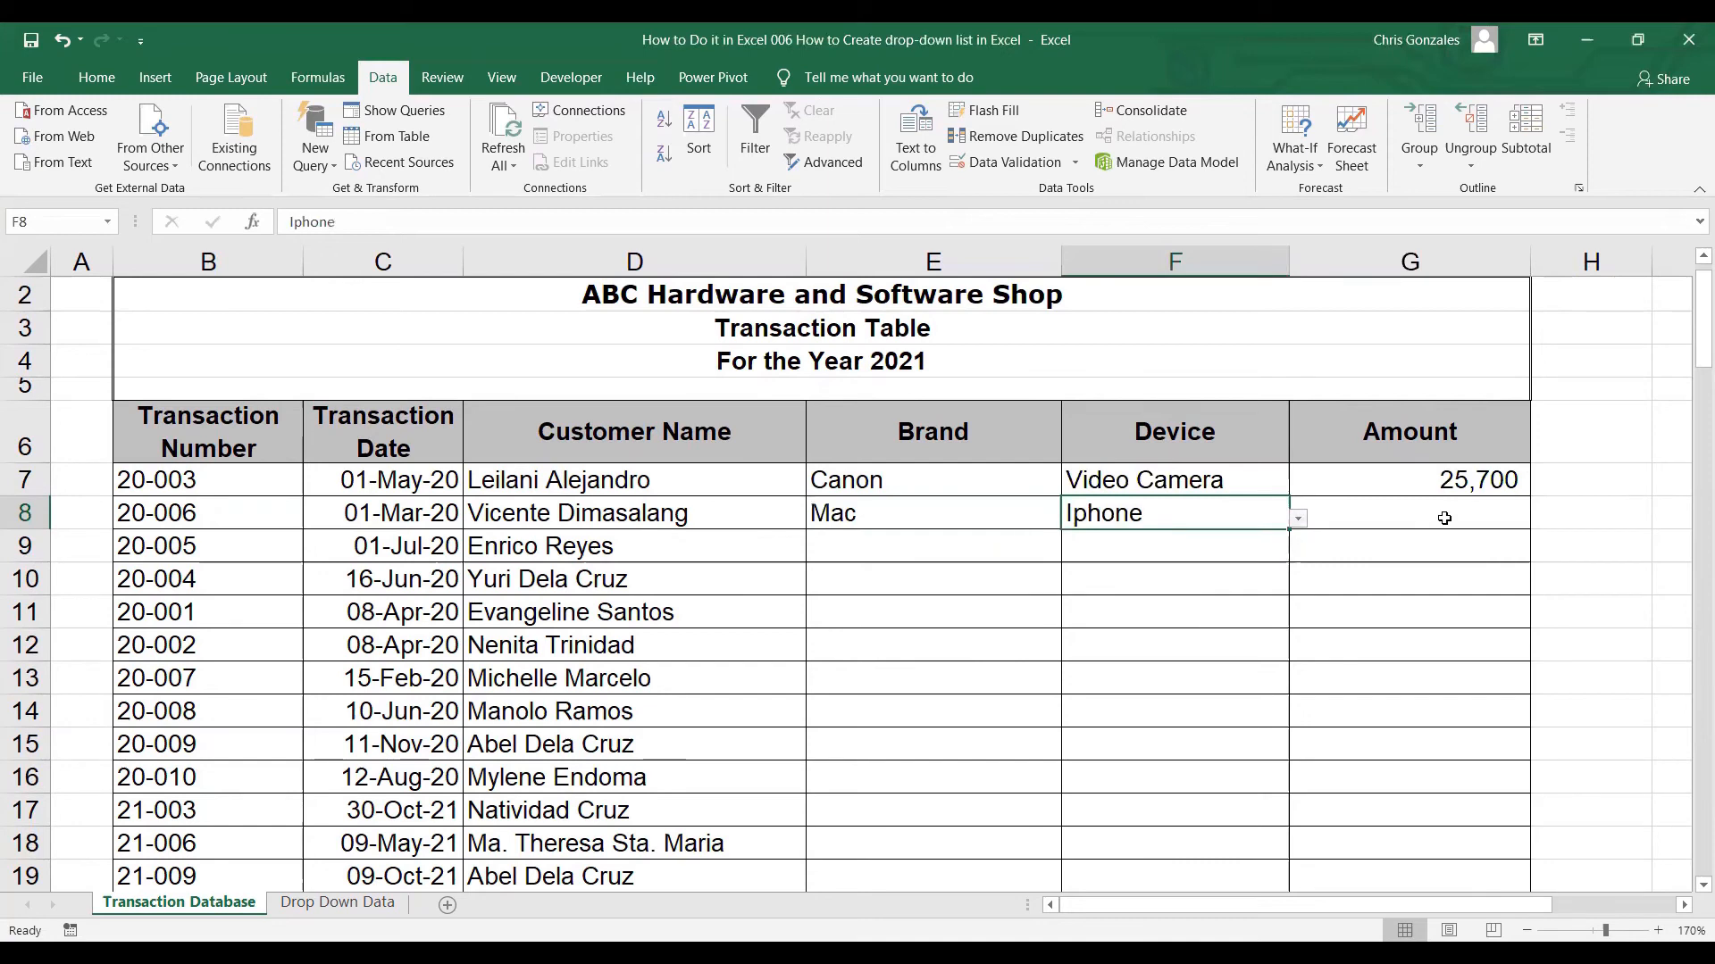
Fill the VLOOKUP formula from G7 down to G8 and select G8 to check it
click(1512, 486)
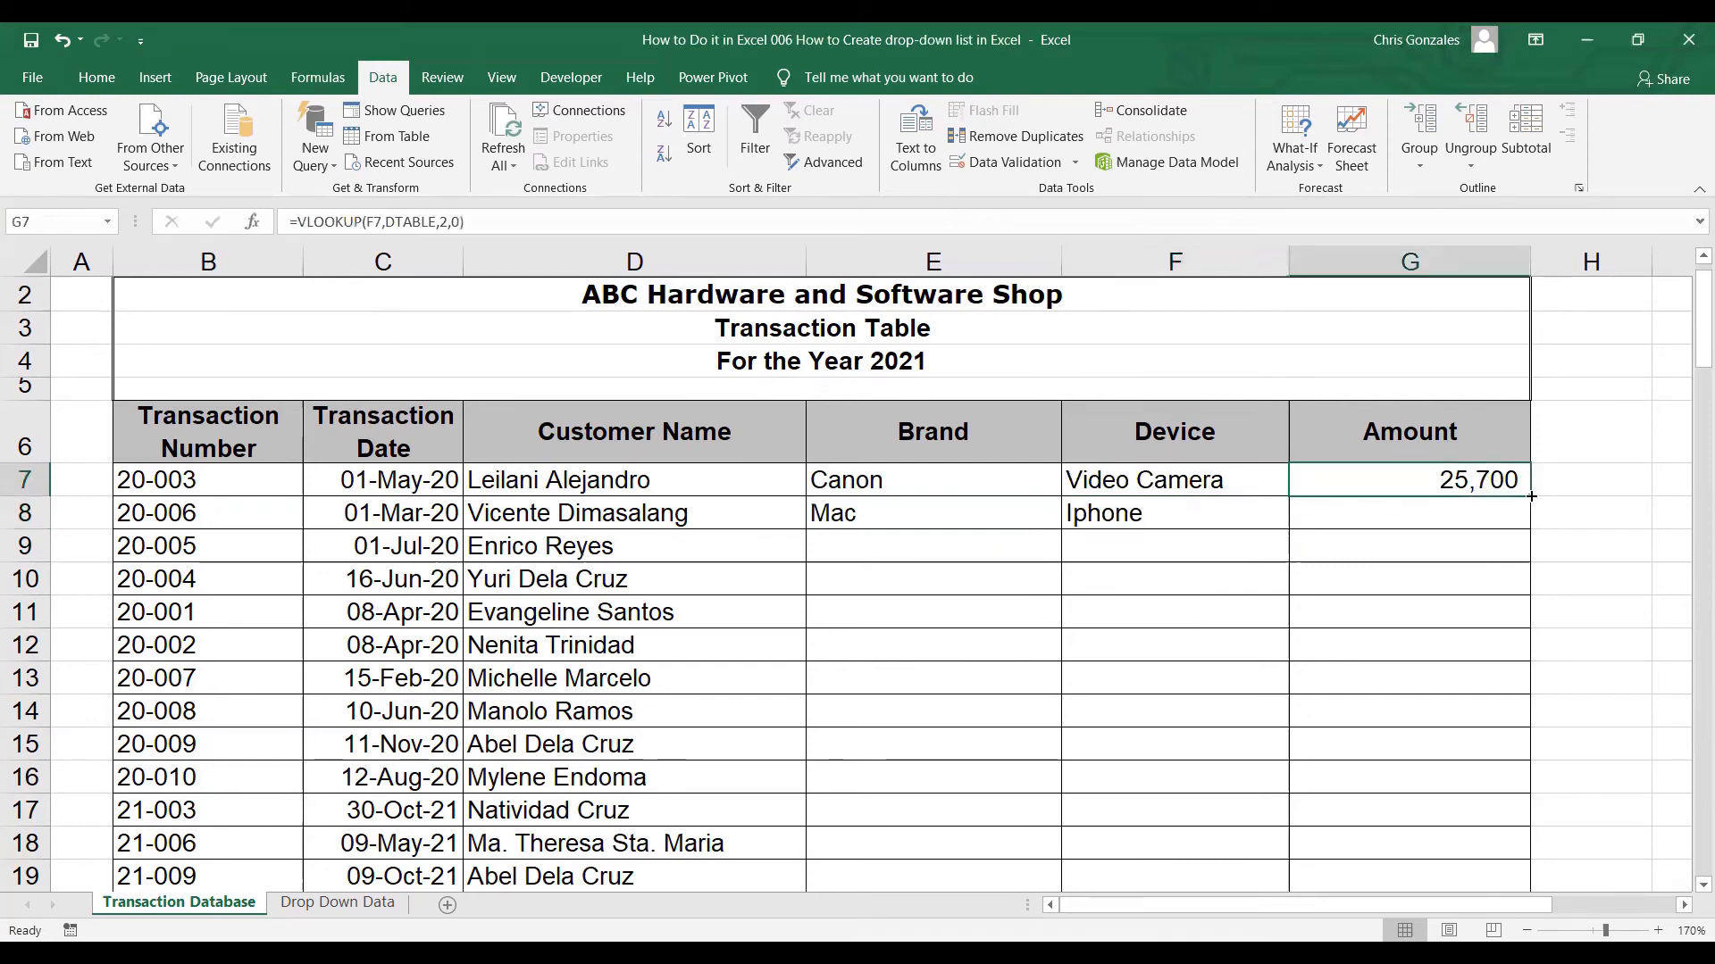
drag(1531, 497, 1531, 533)
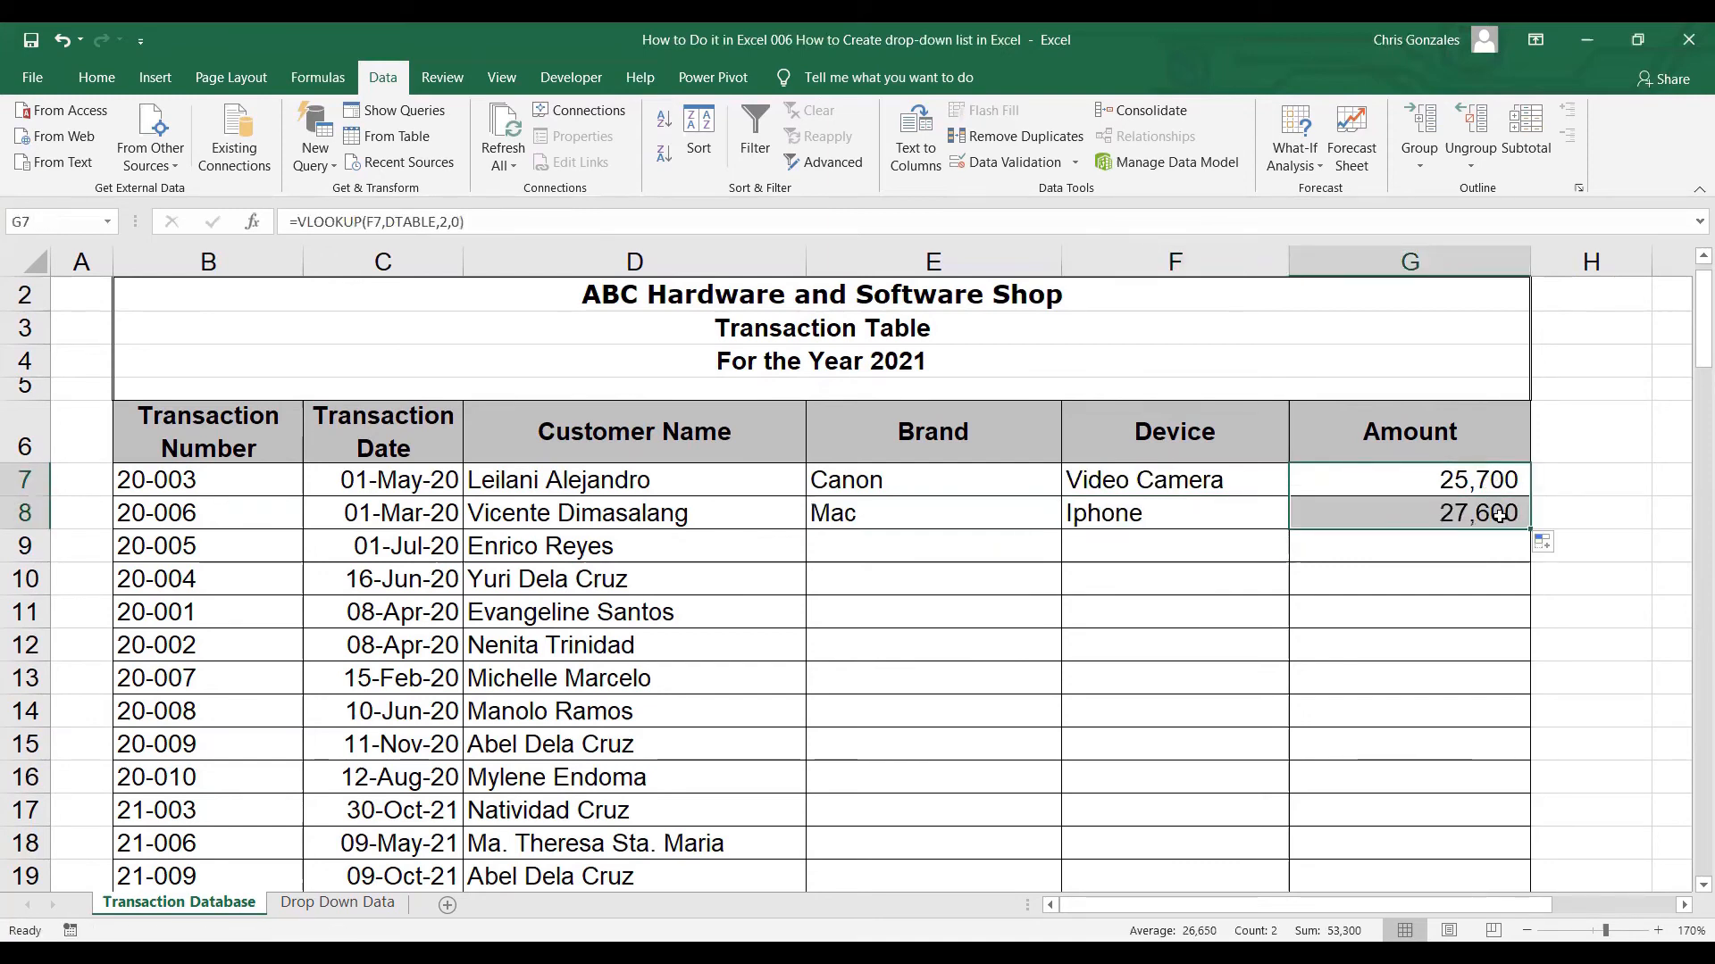
click(1500, 515)
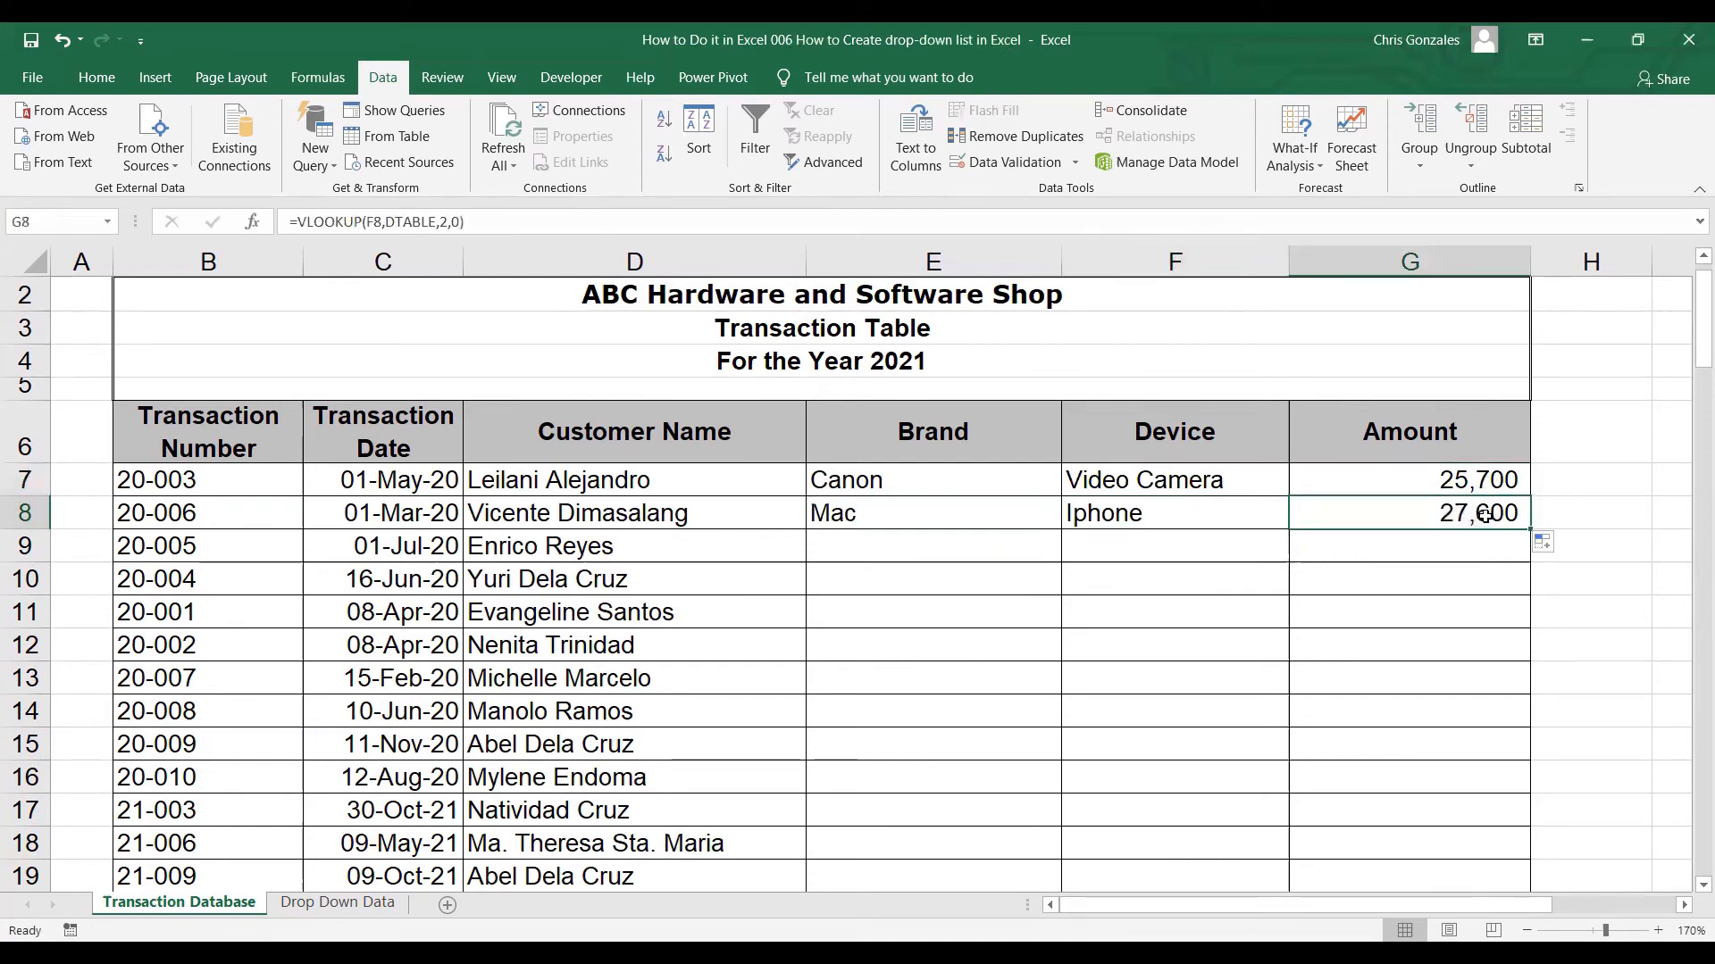
Check the Iphone row of the Device and Amount table on the Drop Down Data sheet, and return to the transaction table
click(366, 904)
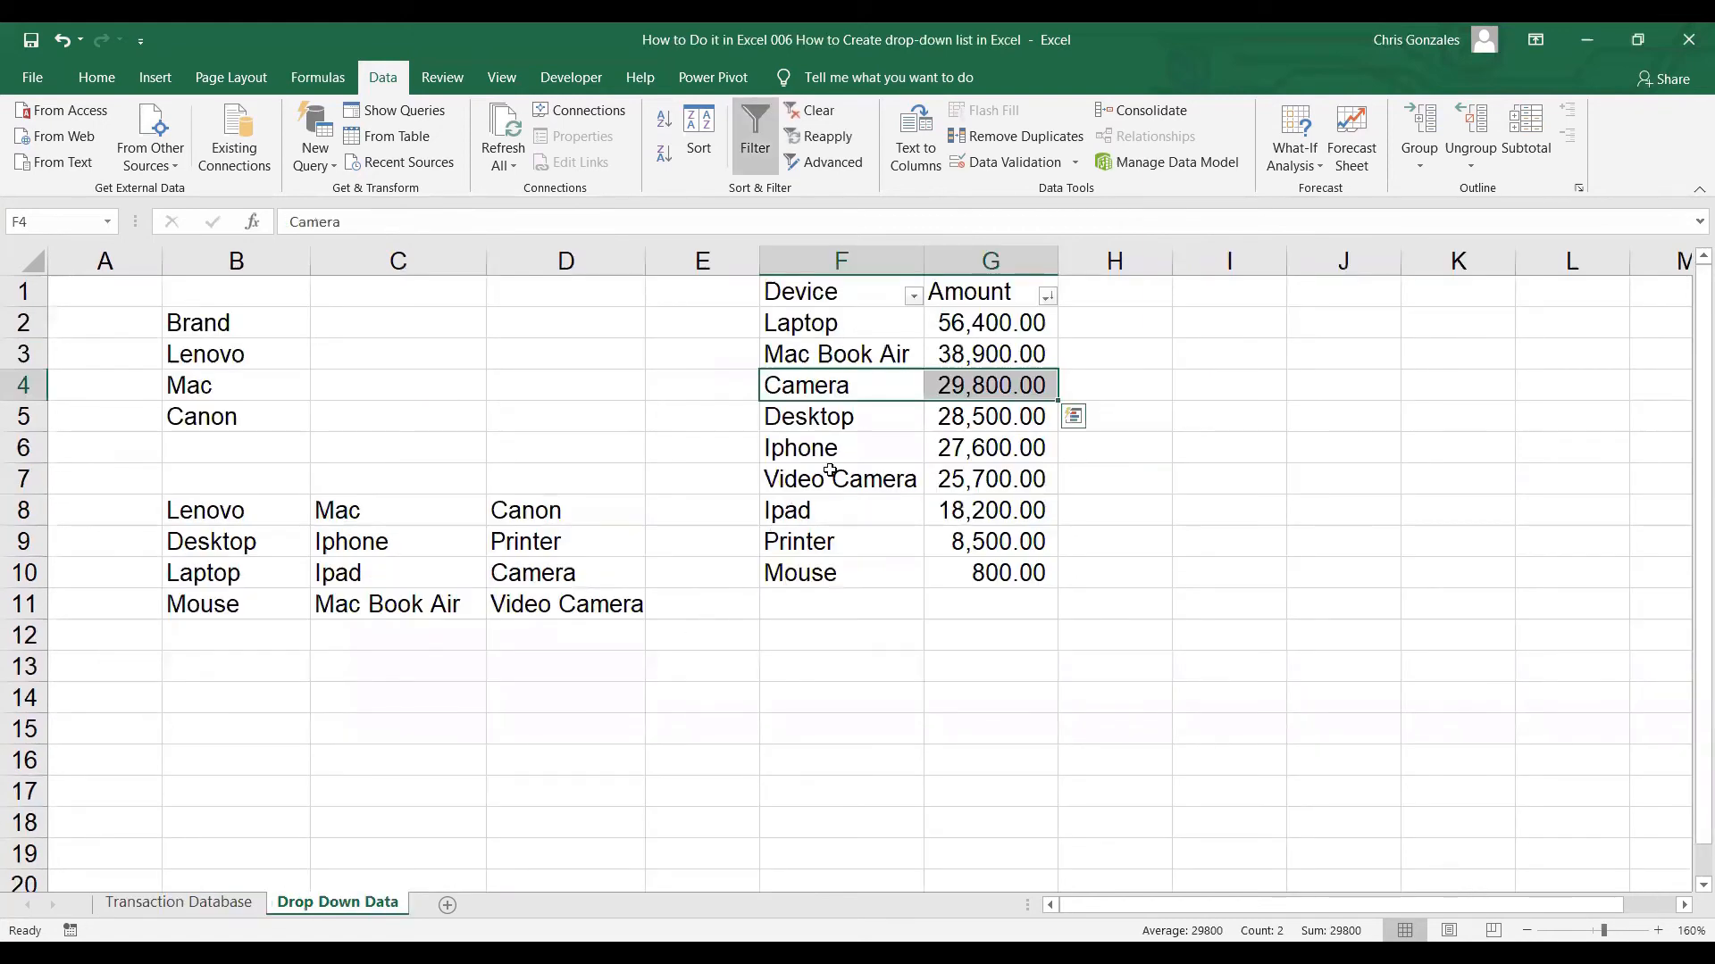
drag(870, 440, 994, 441)
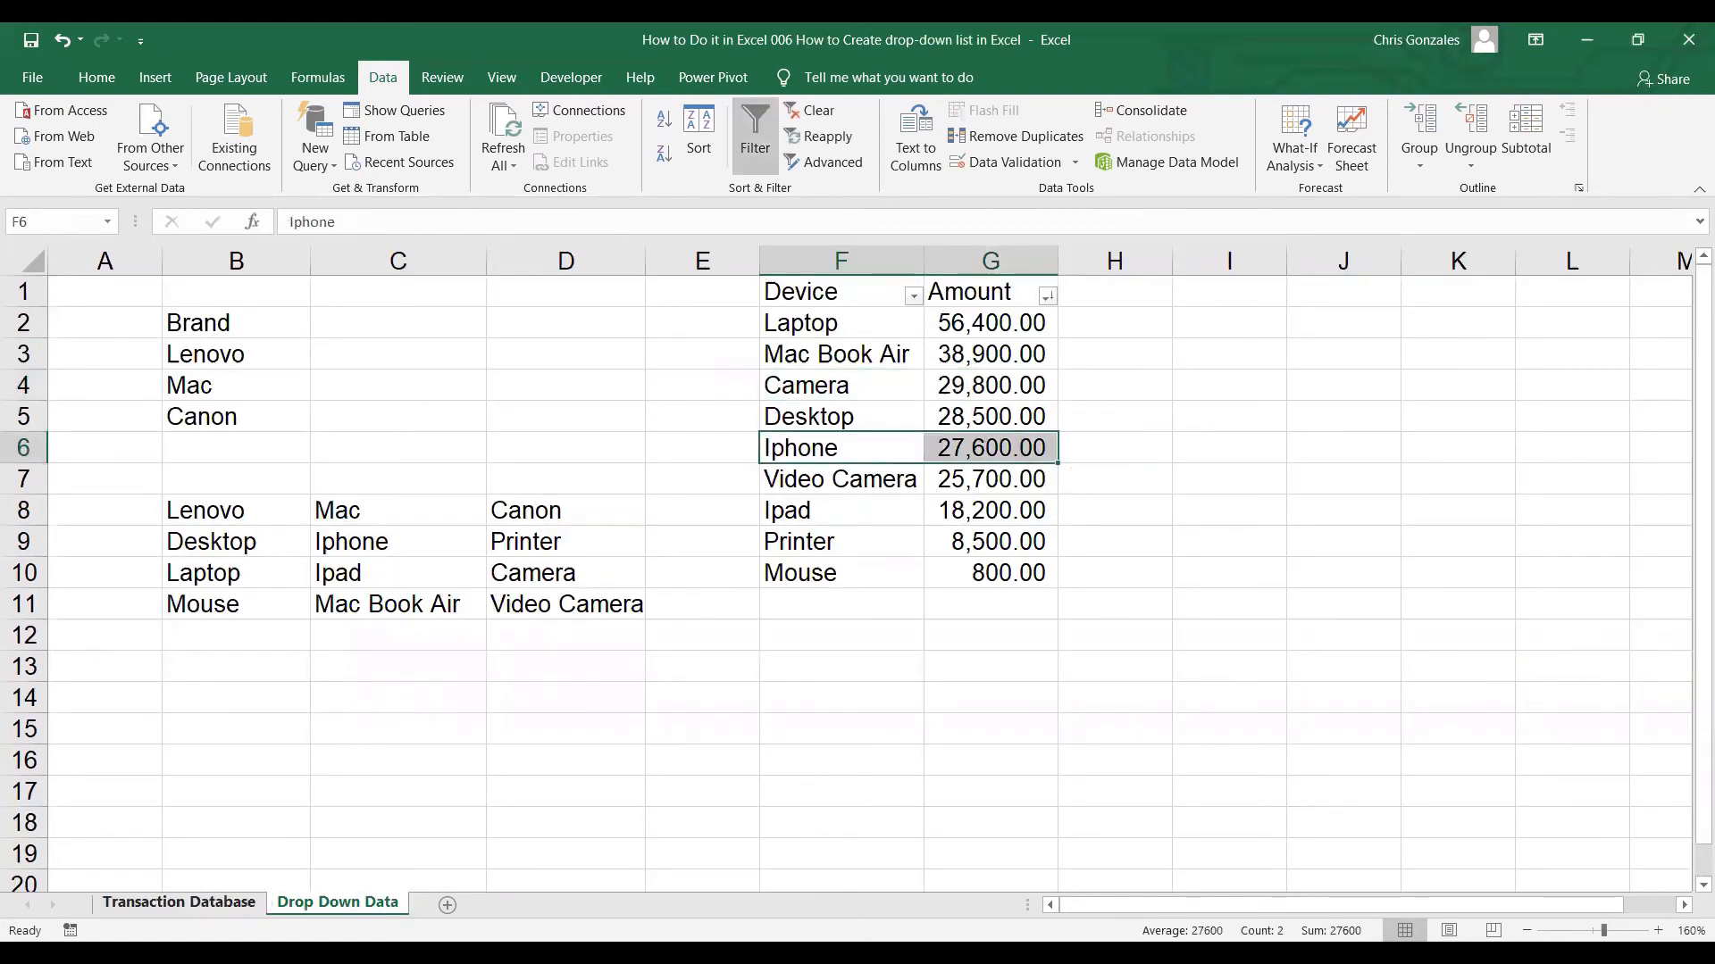
click(231, 904)
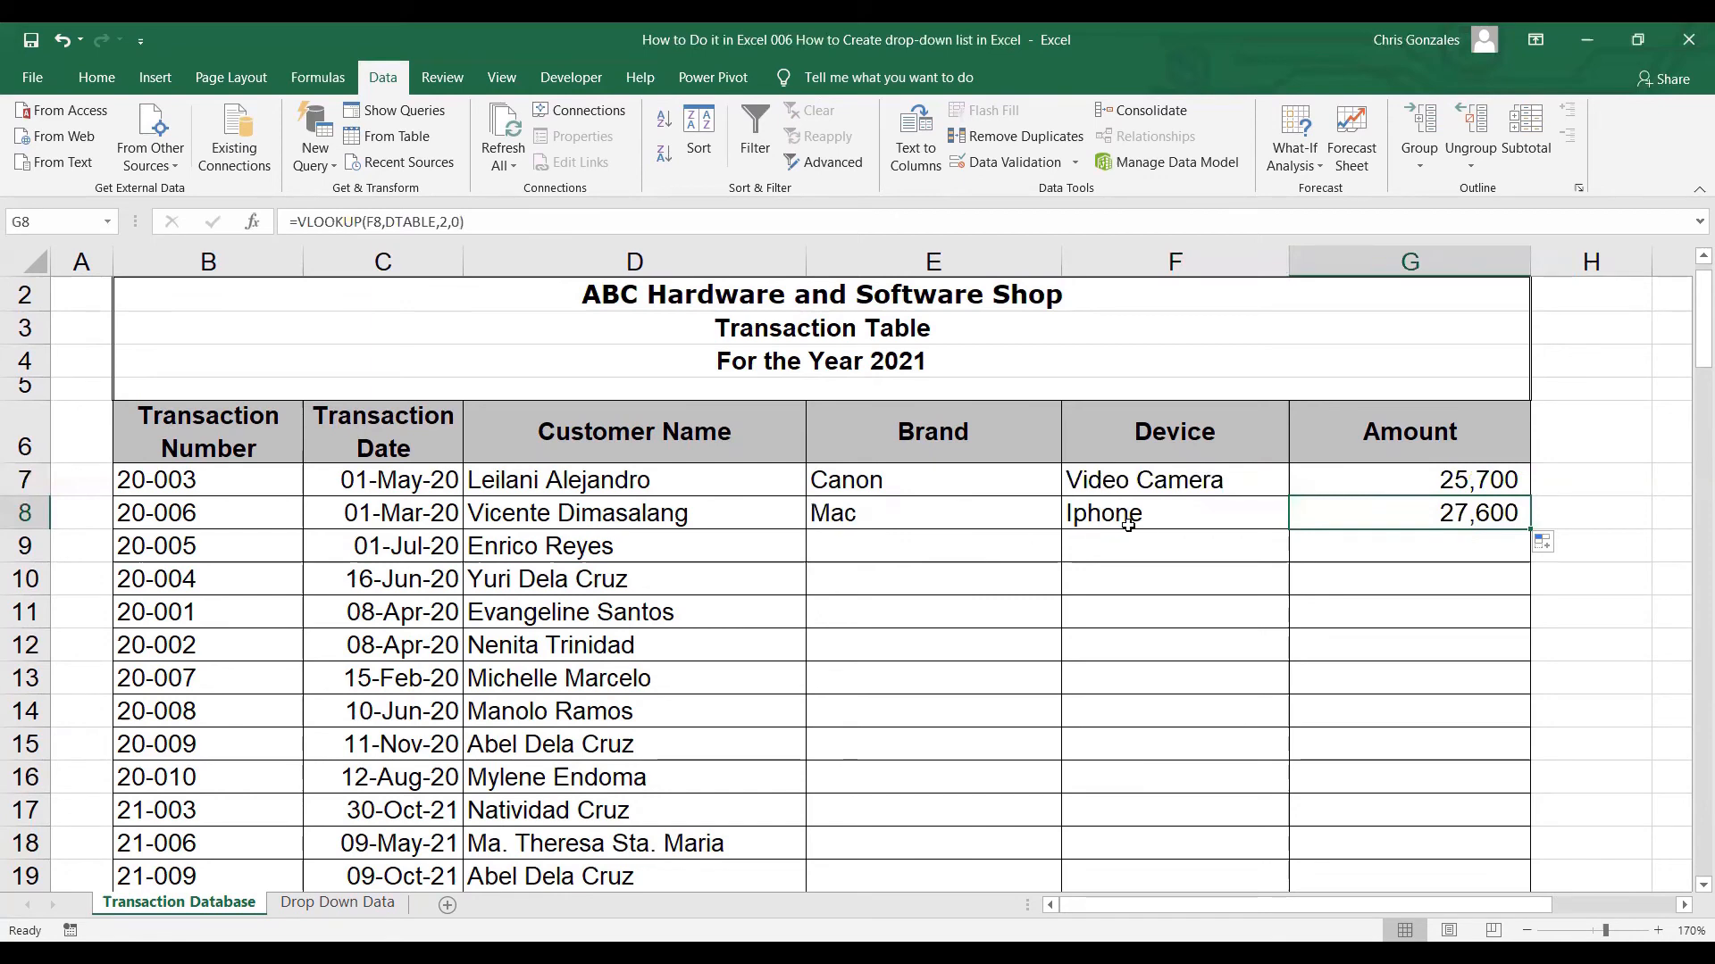
Fill the VLOOKUP formula from G8 down the Amount column to G26
click(1391, 482)
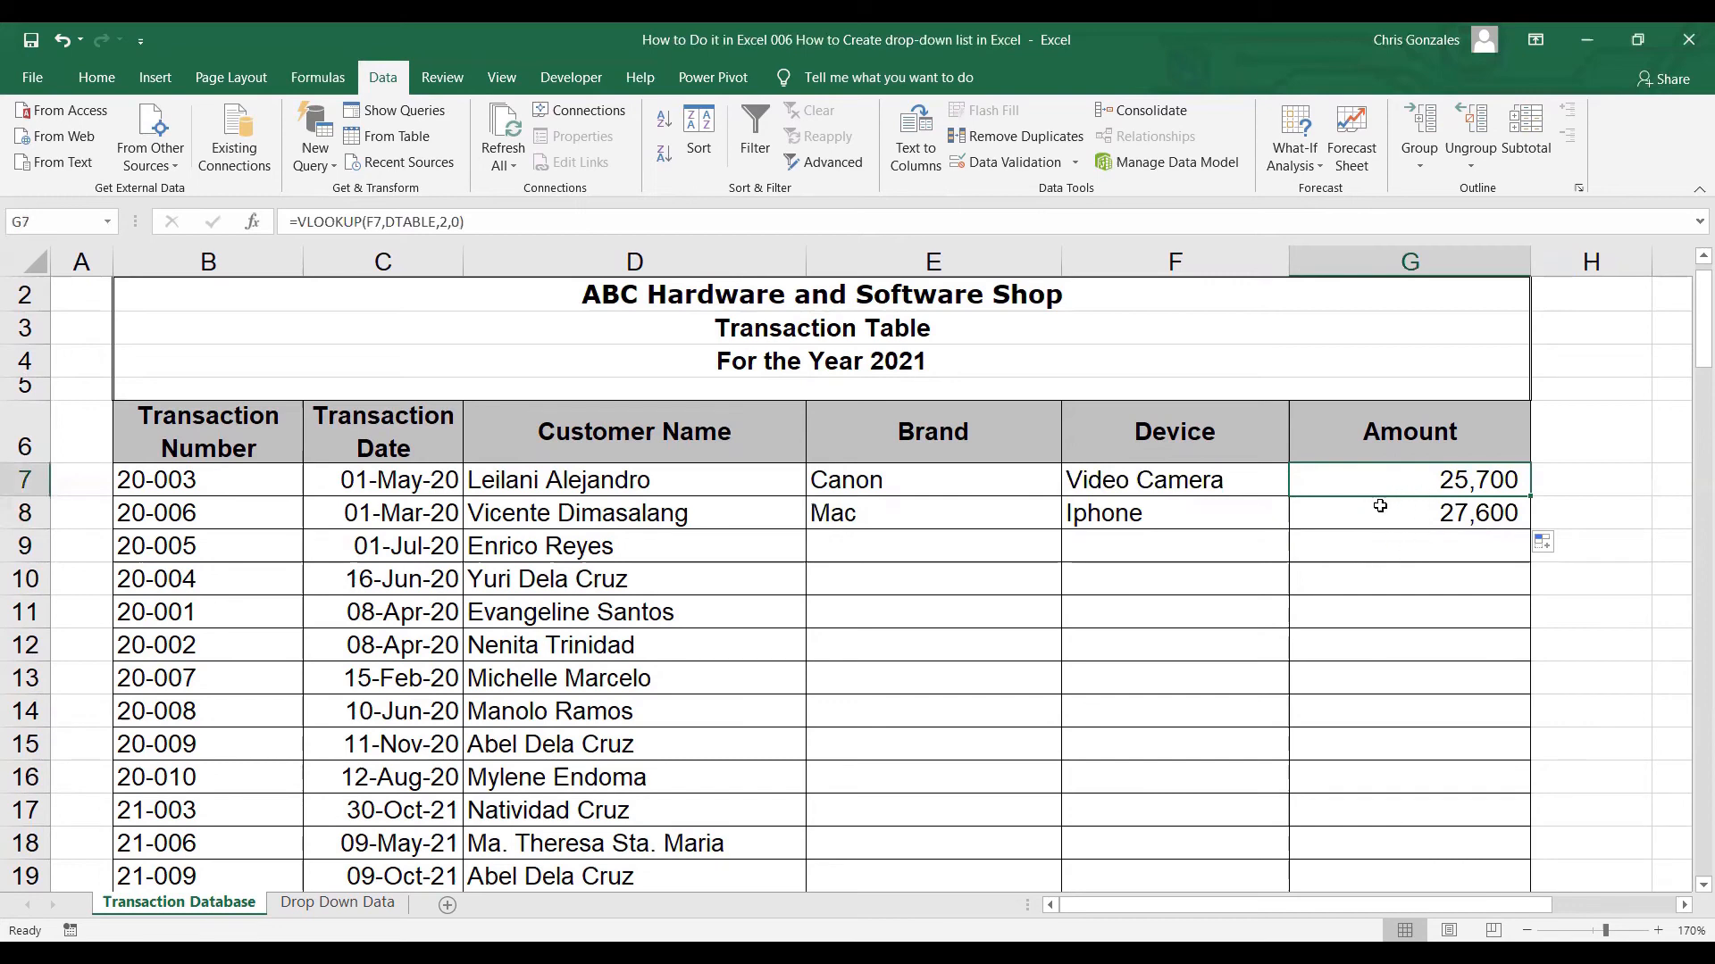
click(1403, 519)
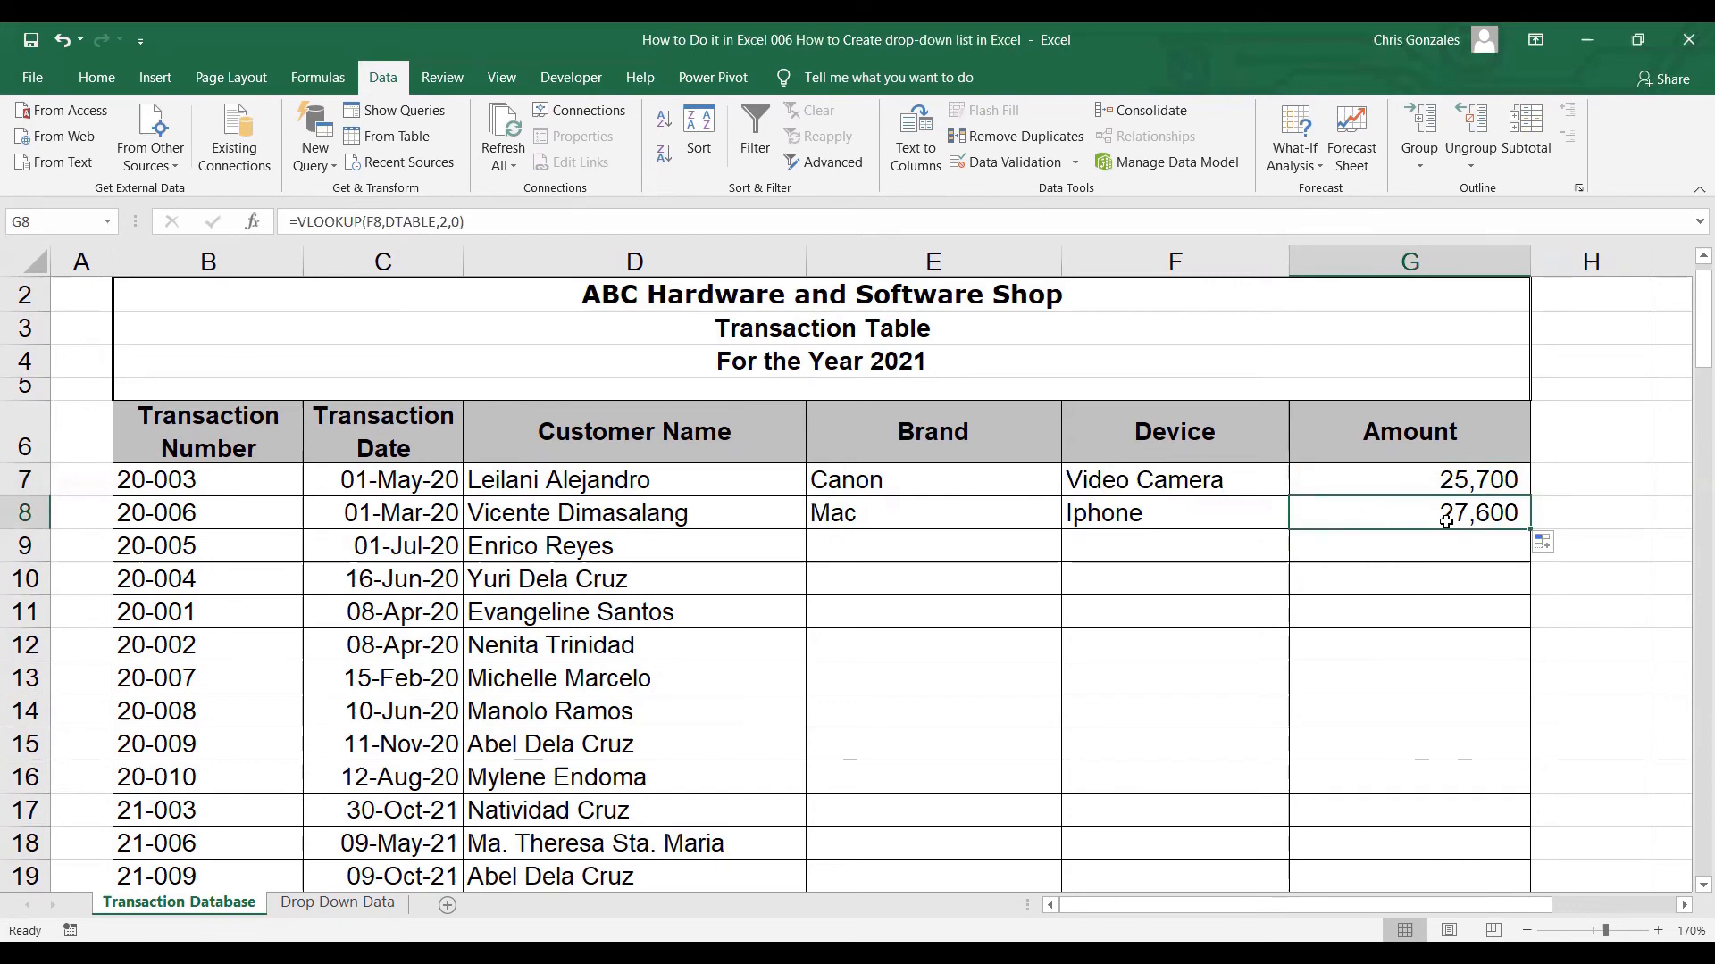
drag(1531, 529, 1456, 836)
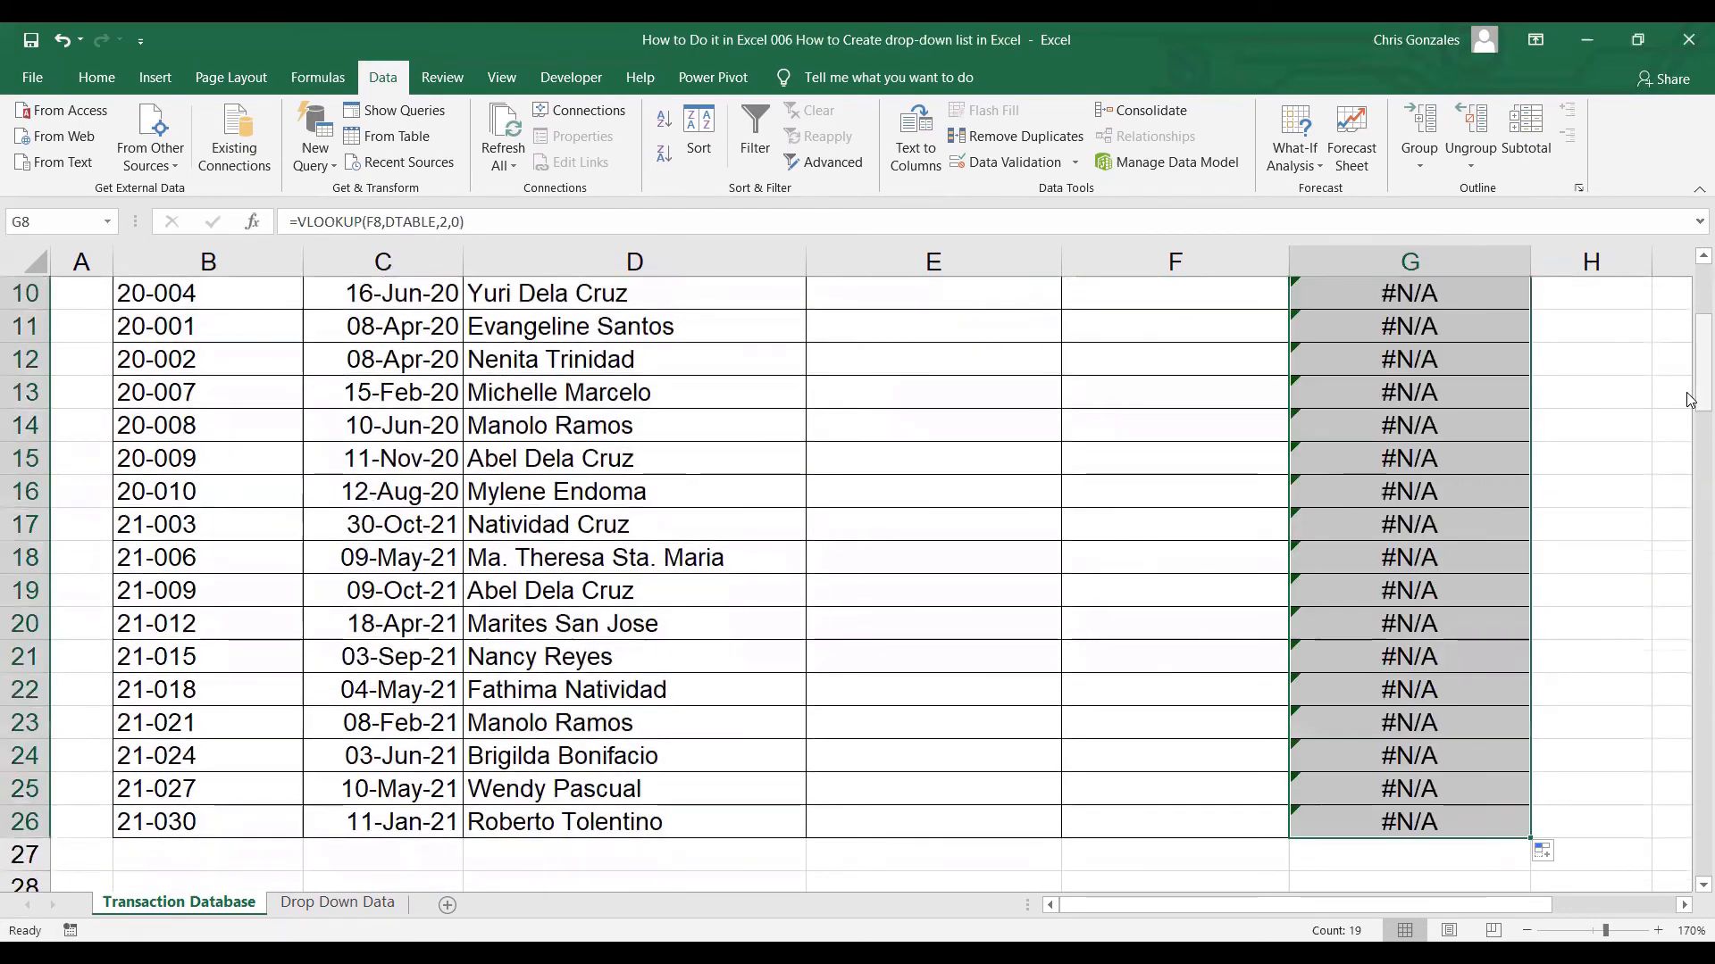
drag(1691, 400, 1696, 358)
Examine the formula in G9 and its Brand and Device cells E9 and F9 for the cause of the error
click(1420, 557)
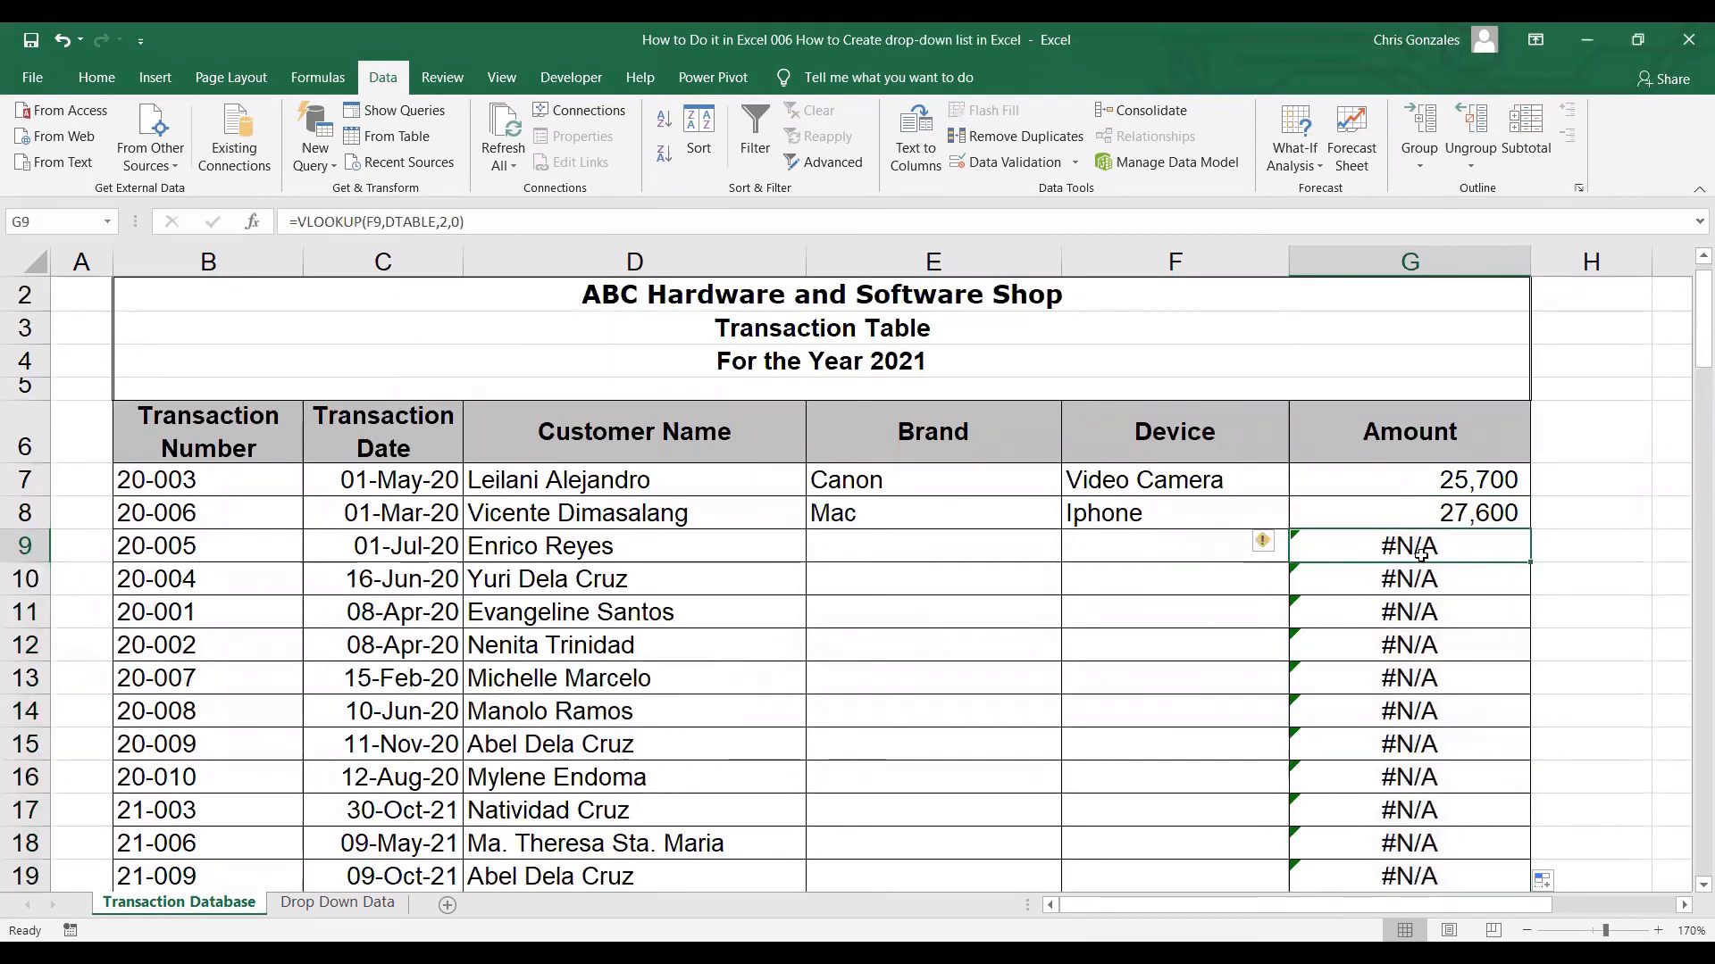
click(969, 550)
click(1132, 547)
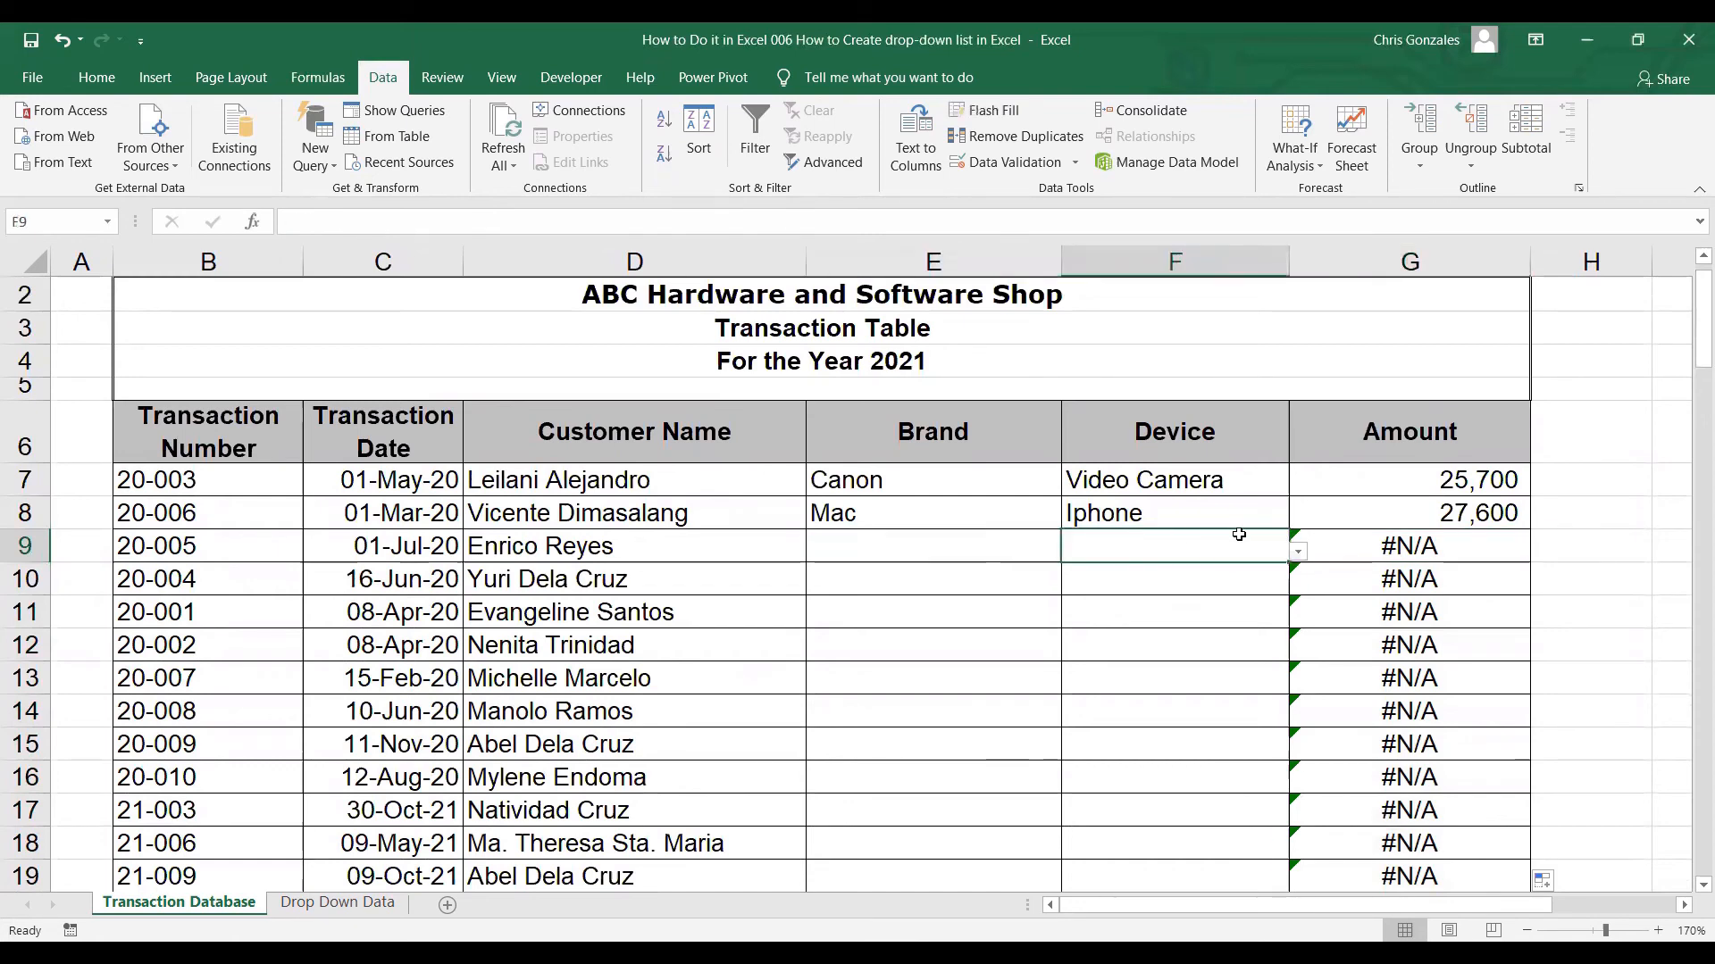
click(1342, 546)
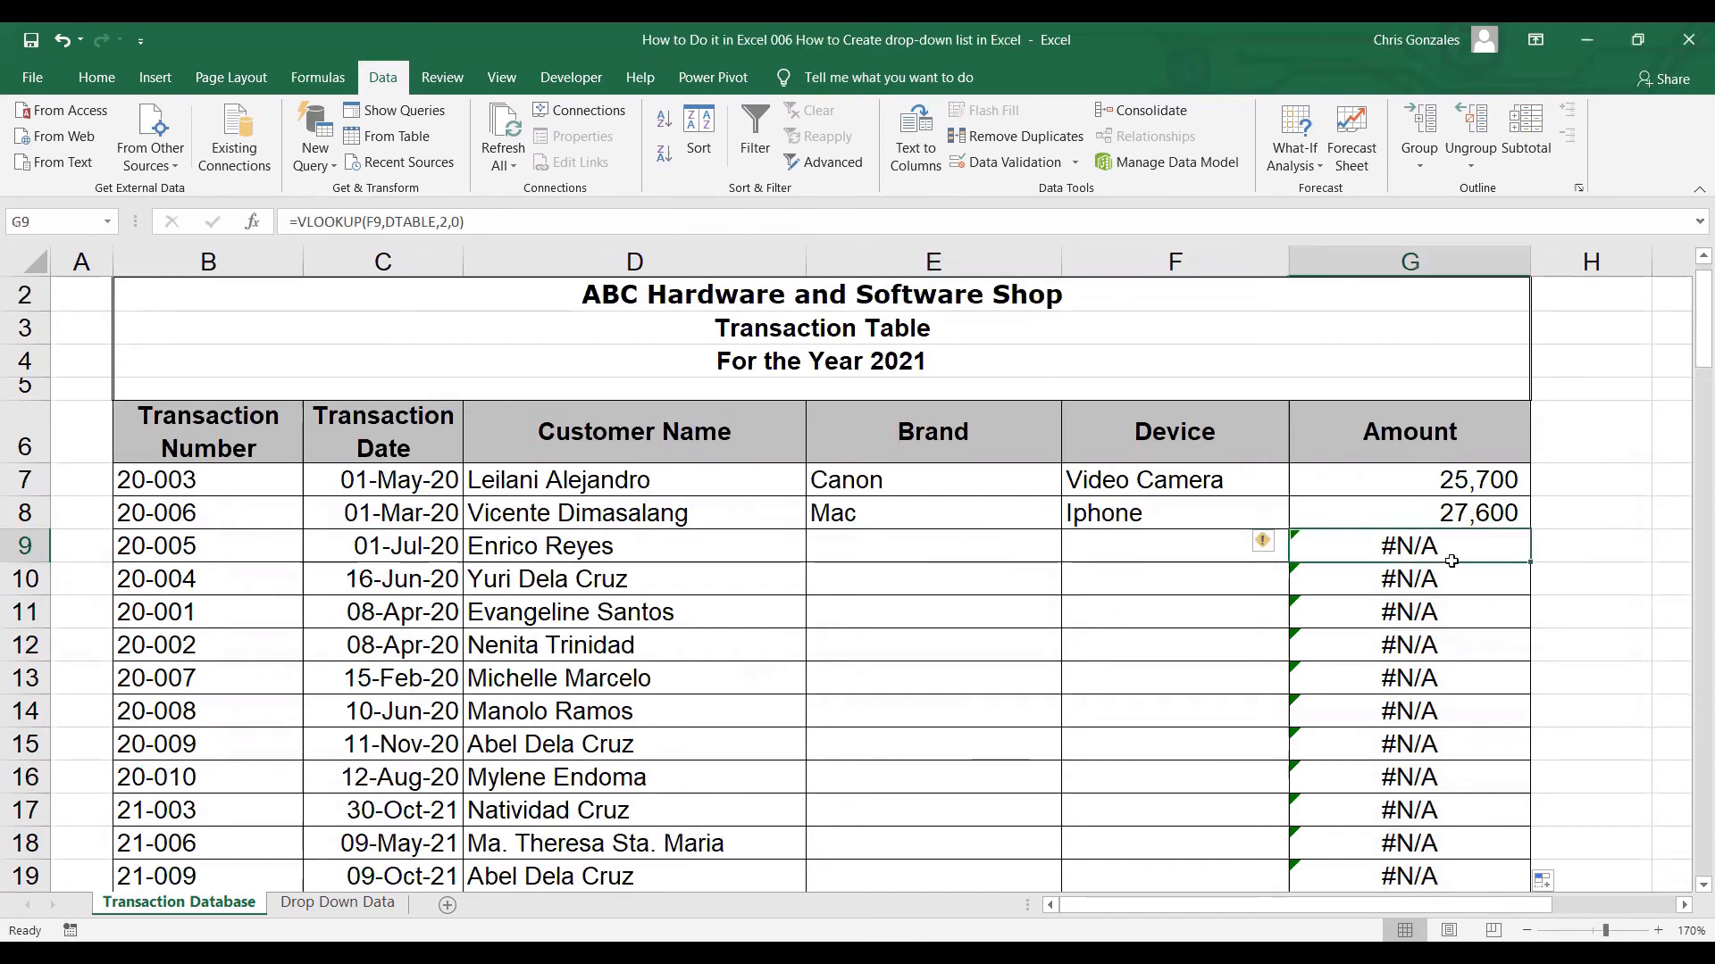
Wrap the lookup in G7 in IFERROR with an empty text fallback, giving =IFERROR(VLOOKUP(F7,DTABLE,2,0),"")
double_click(1351, 482)
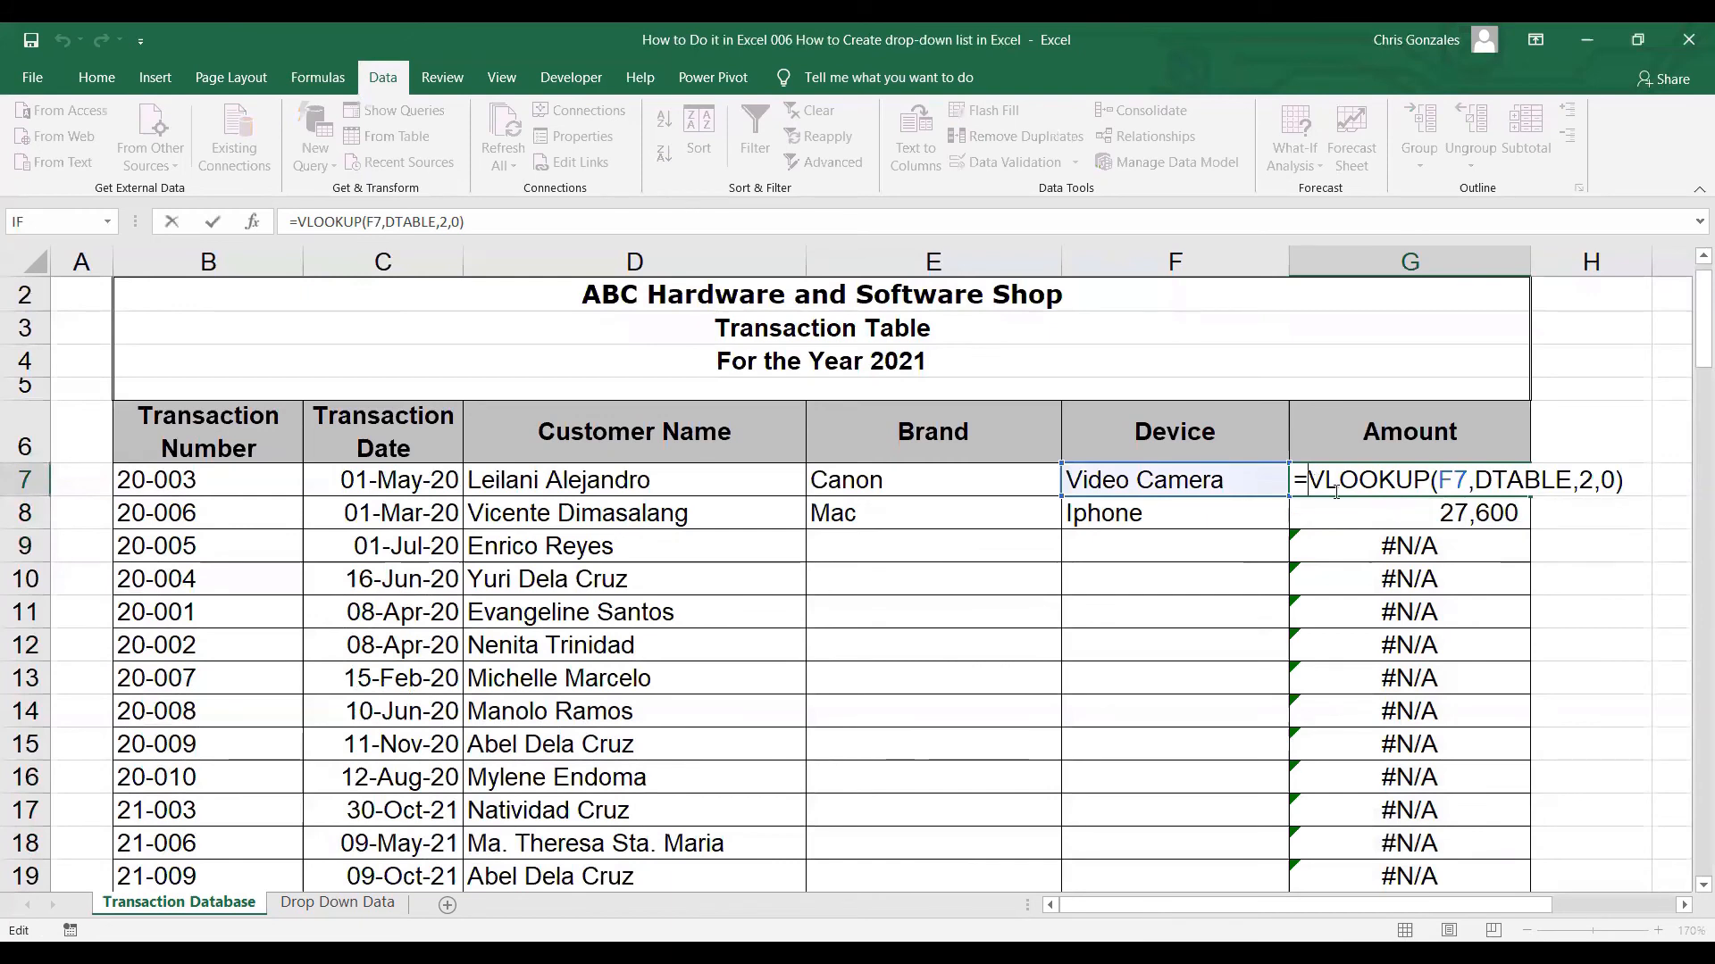
click(1686, 905)
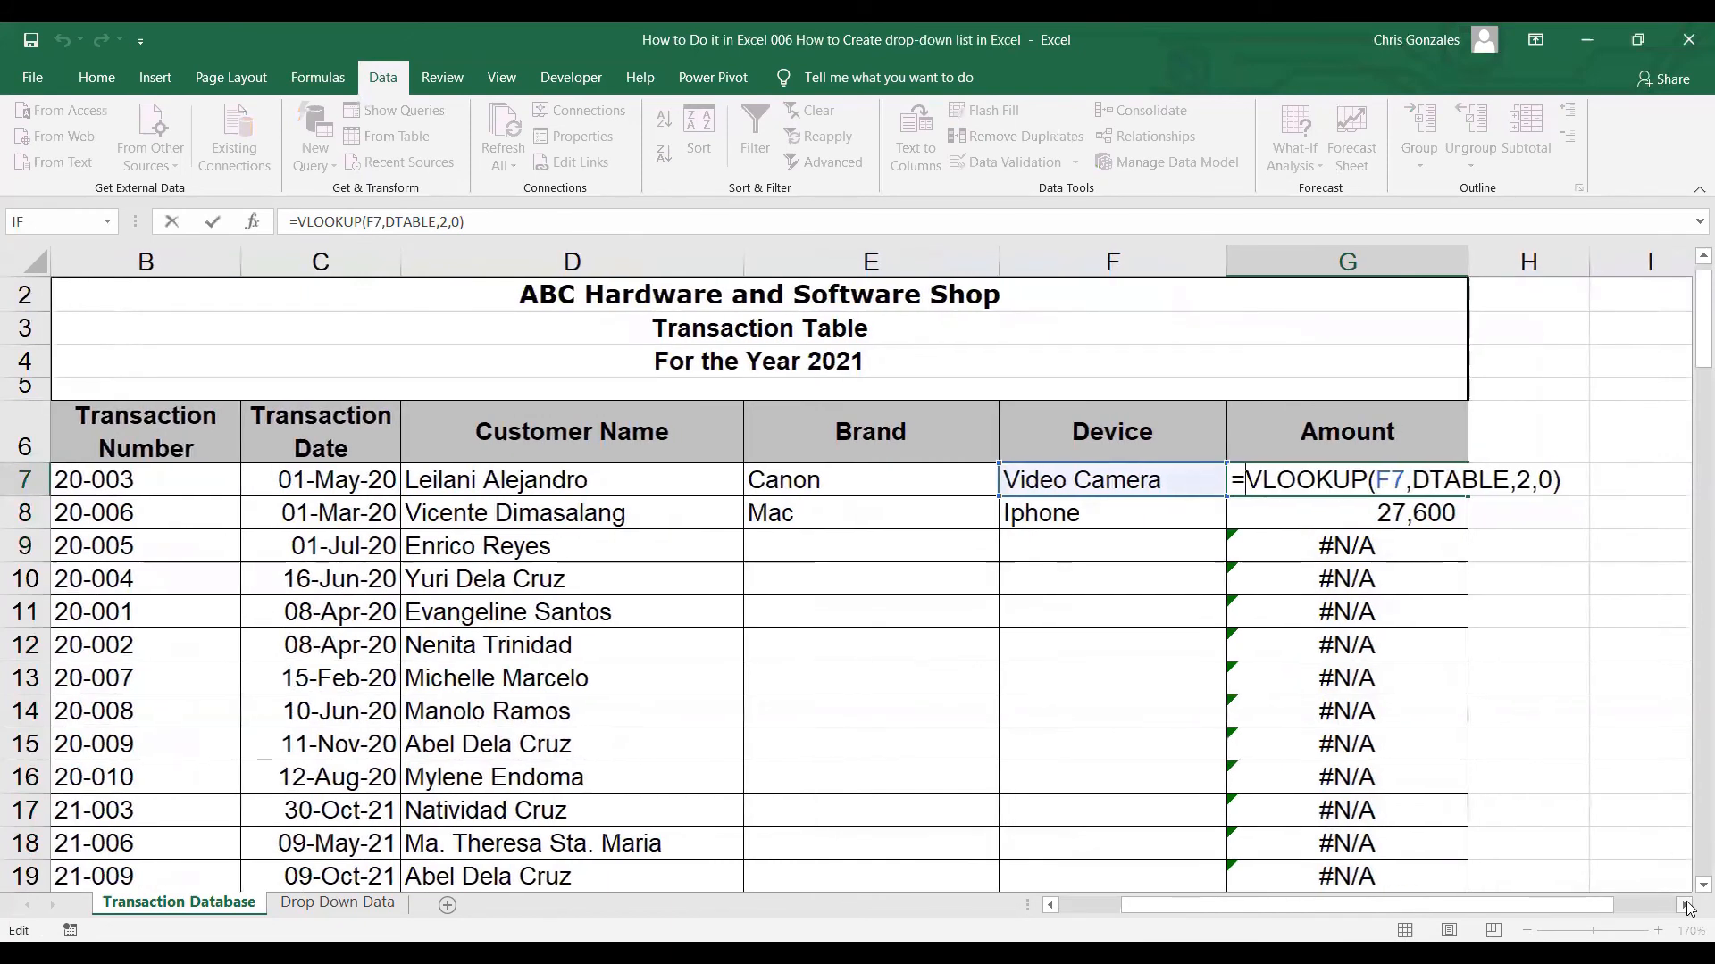
click(1686, 905)
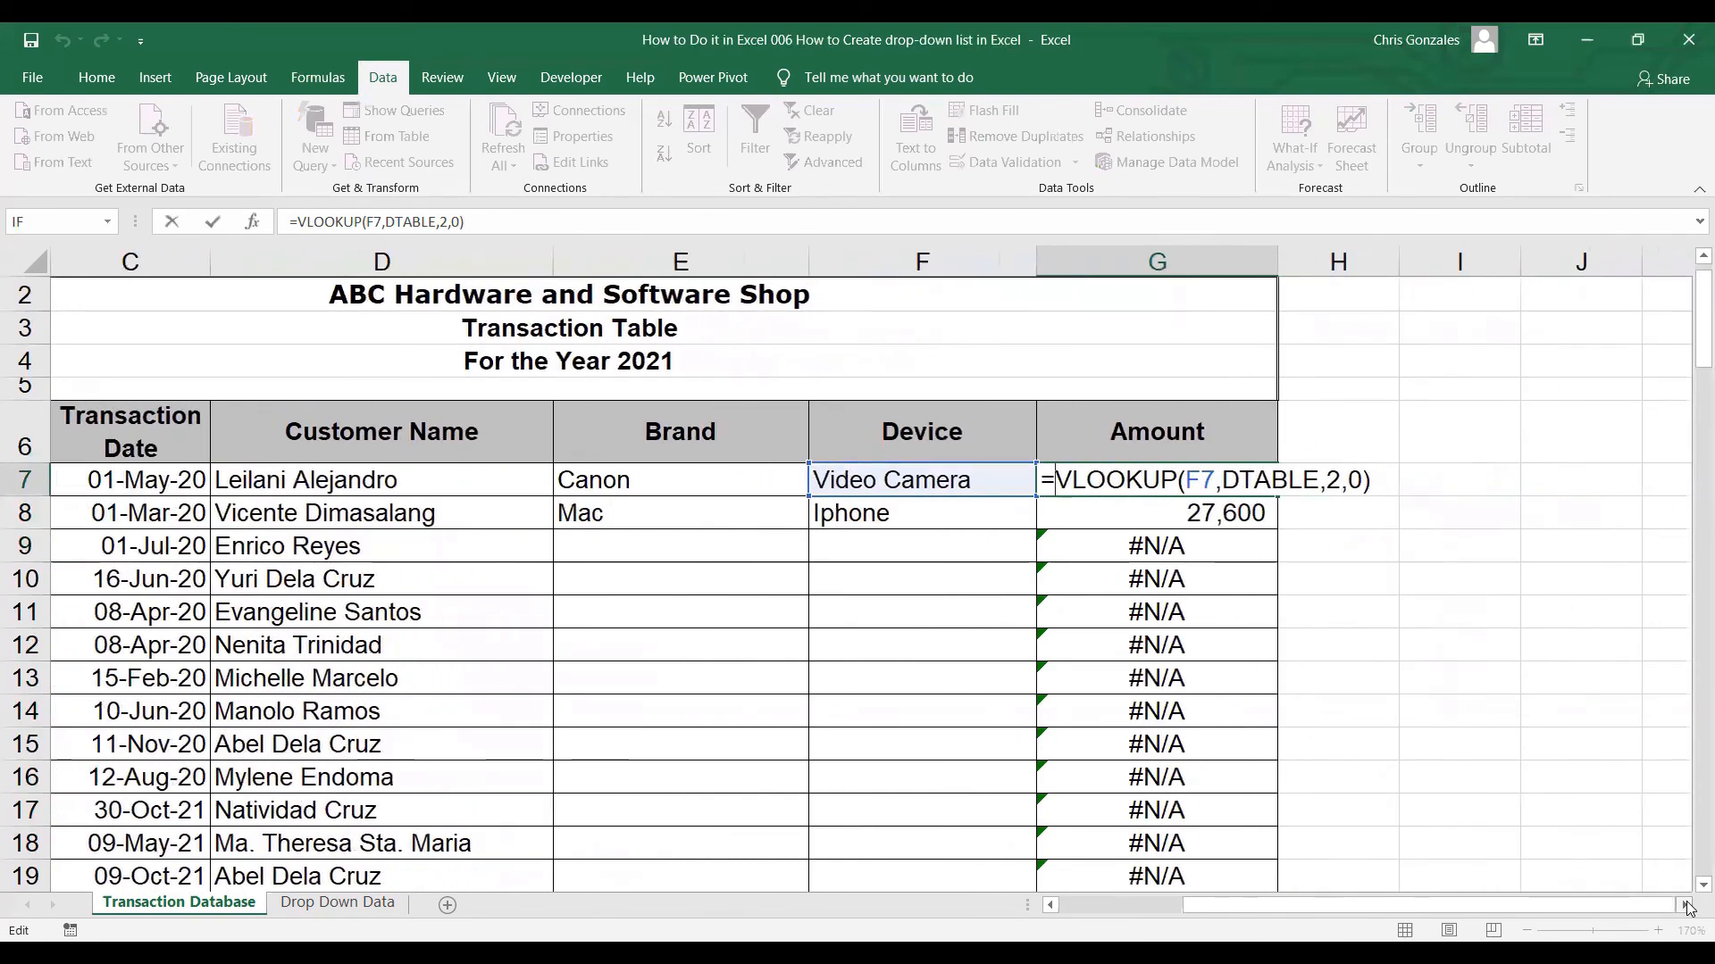
text(IFERROR)
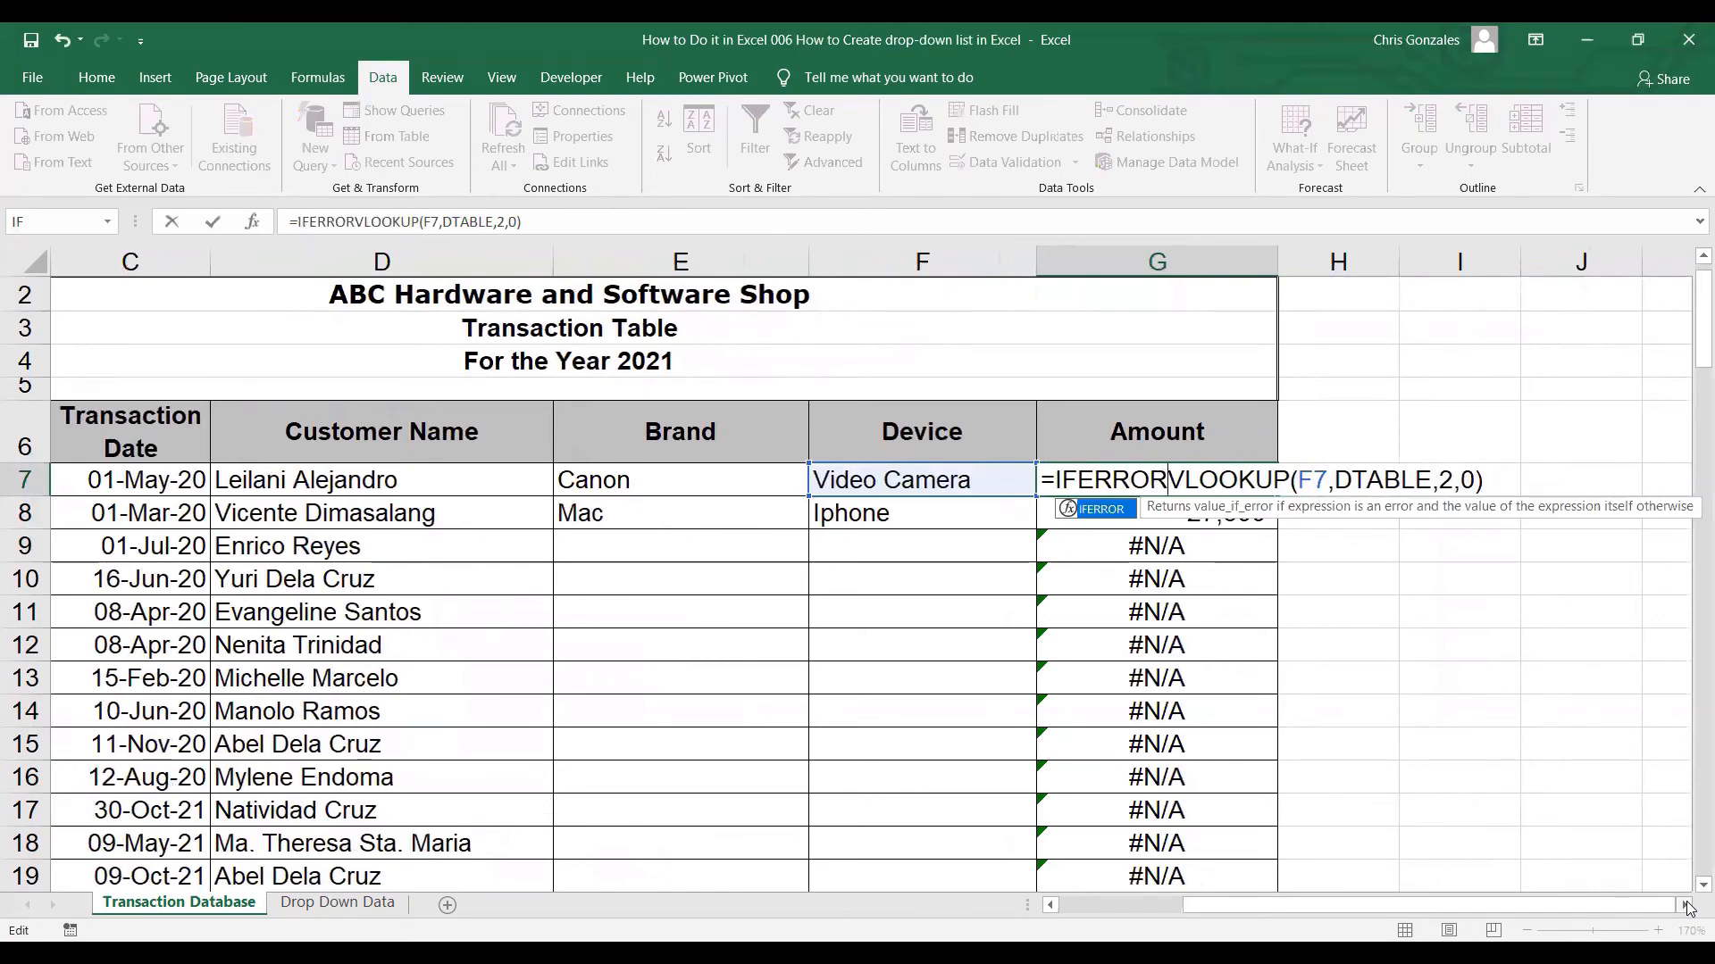
text(()
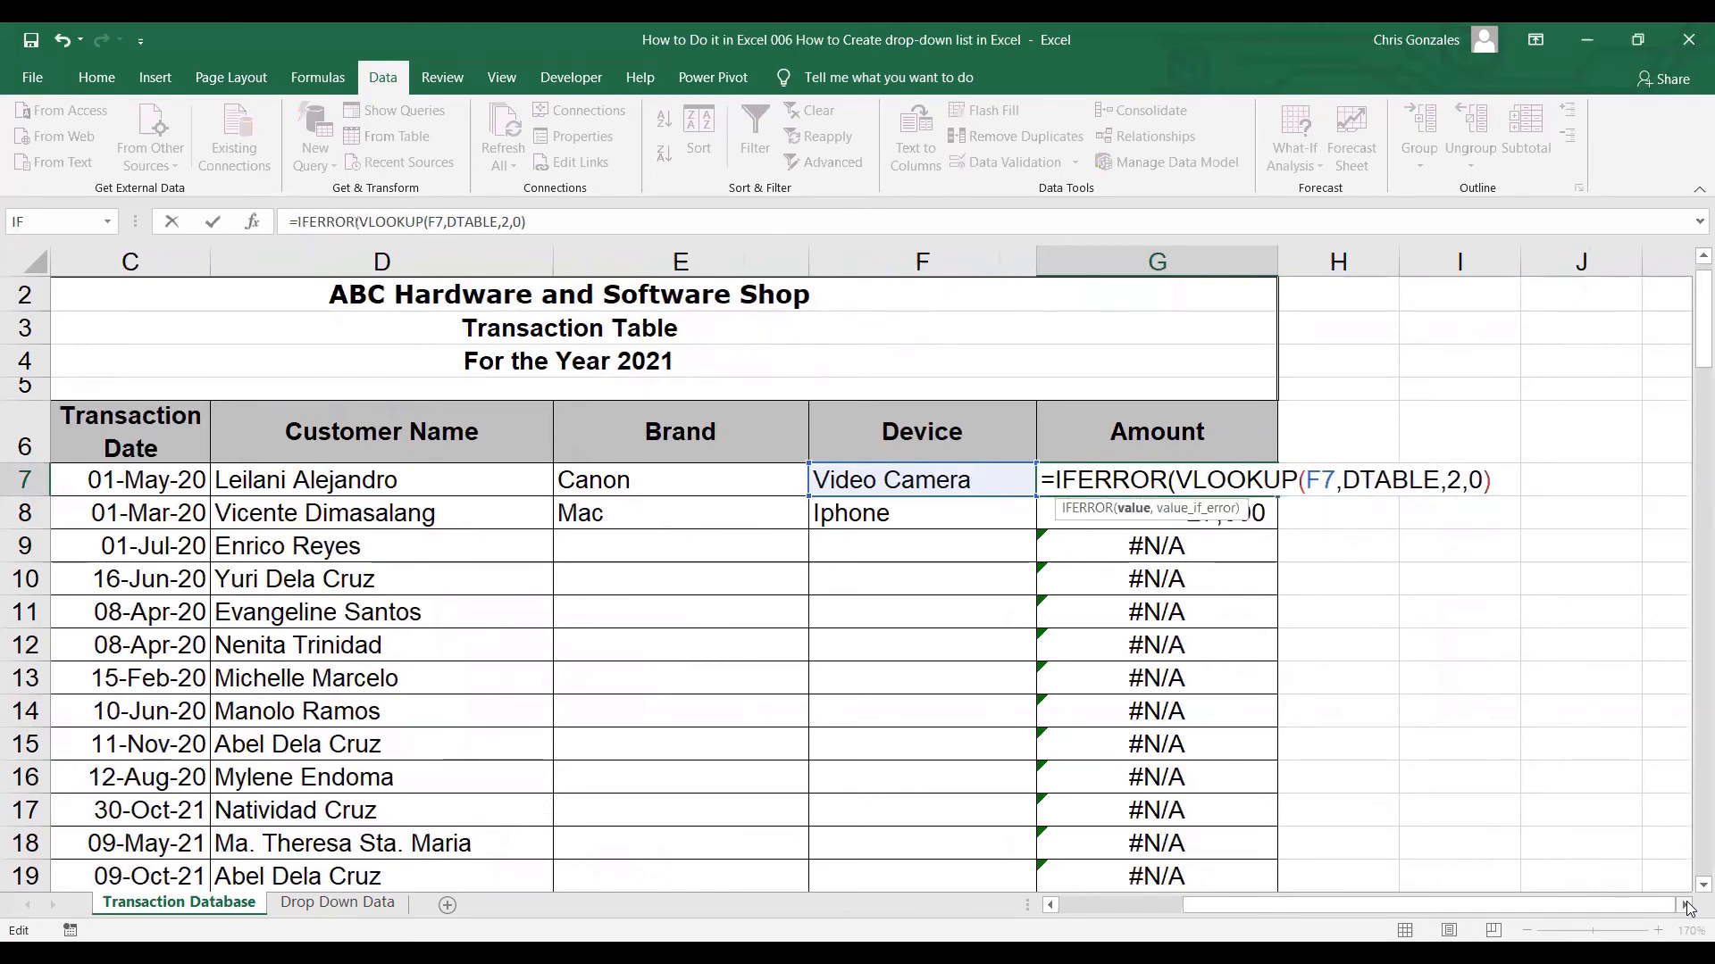
key(Right)
key(Right)
key(Right)
key(Right)
key(Right)
key(Right)
key(Right)
key(Right)
key(Right)
key(Right)
key(Right)
key(Right)
key(Right)
key(Right)
key(Right)
key(Right)
key(Right)
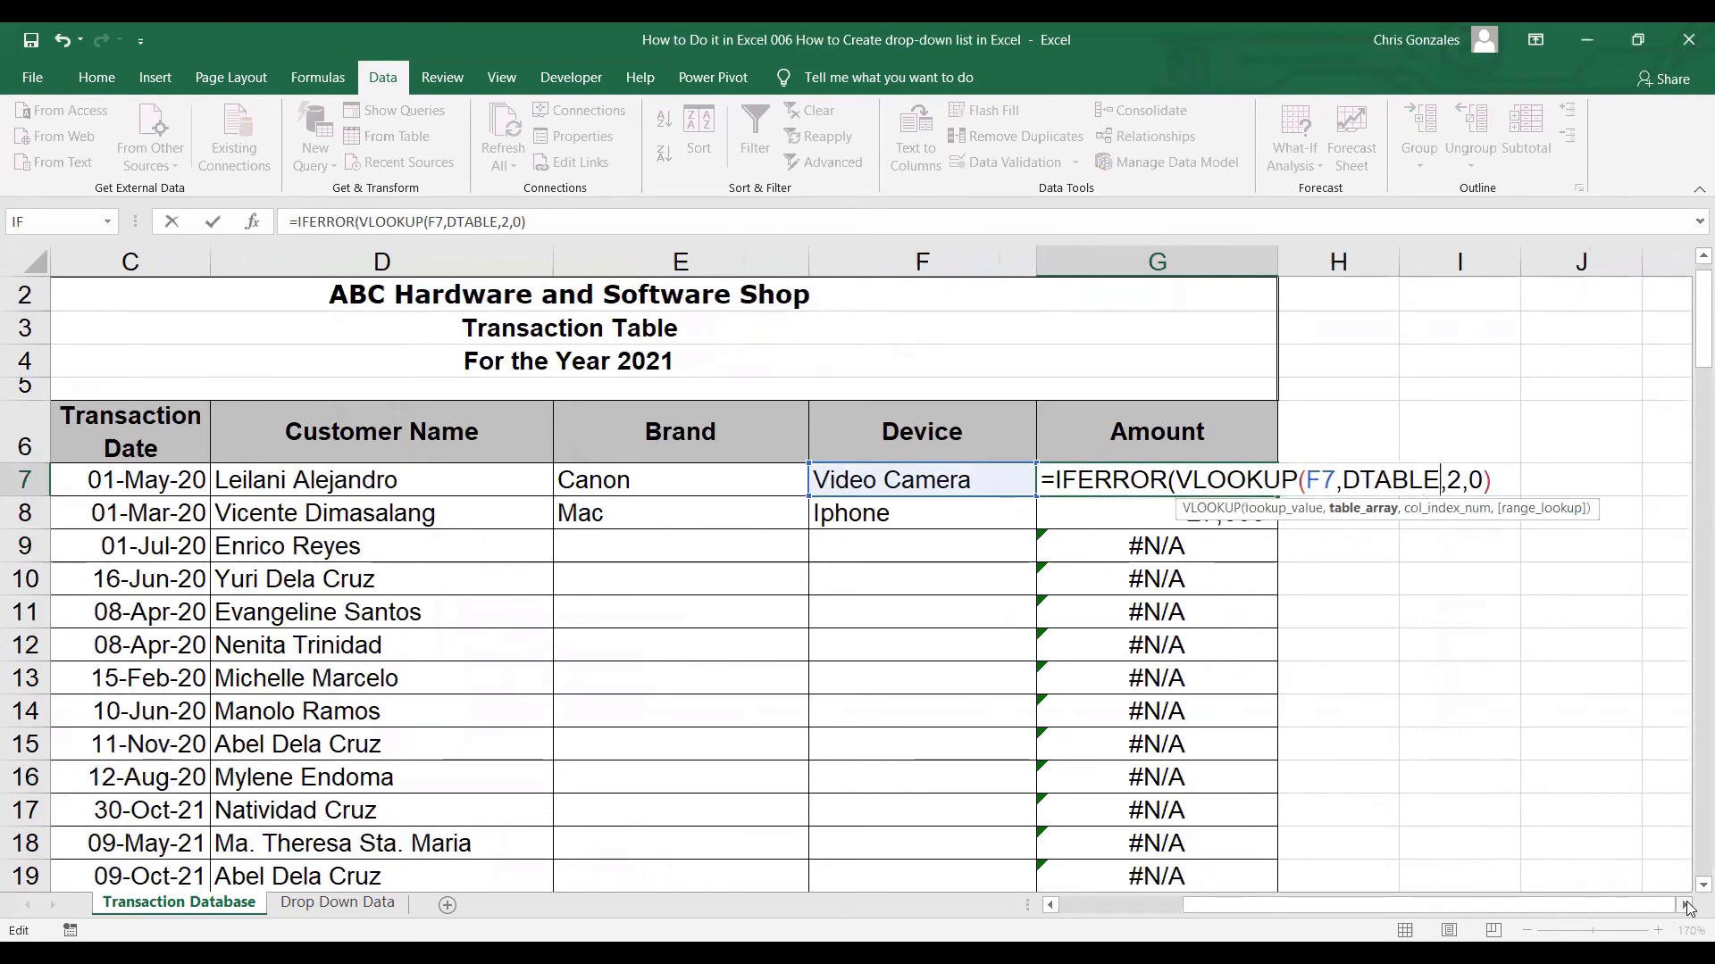
key(Right)
key(Right)
key(Right)
key(Right)
key(Right)
text(,)
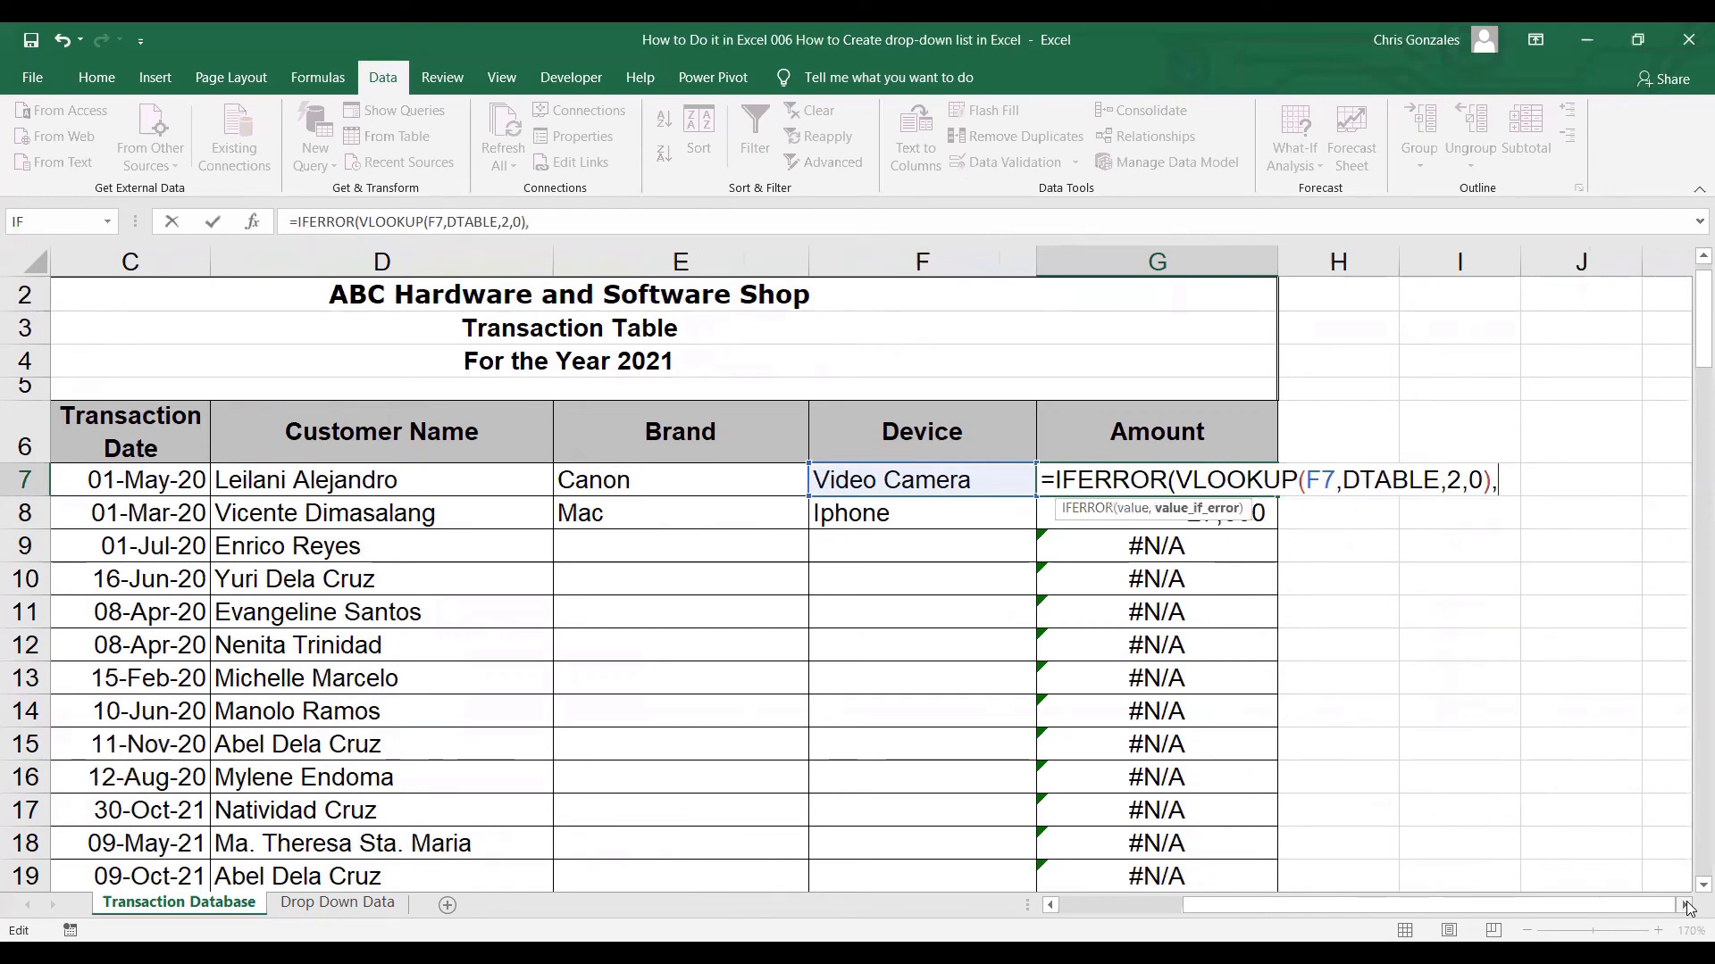
text(""))
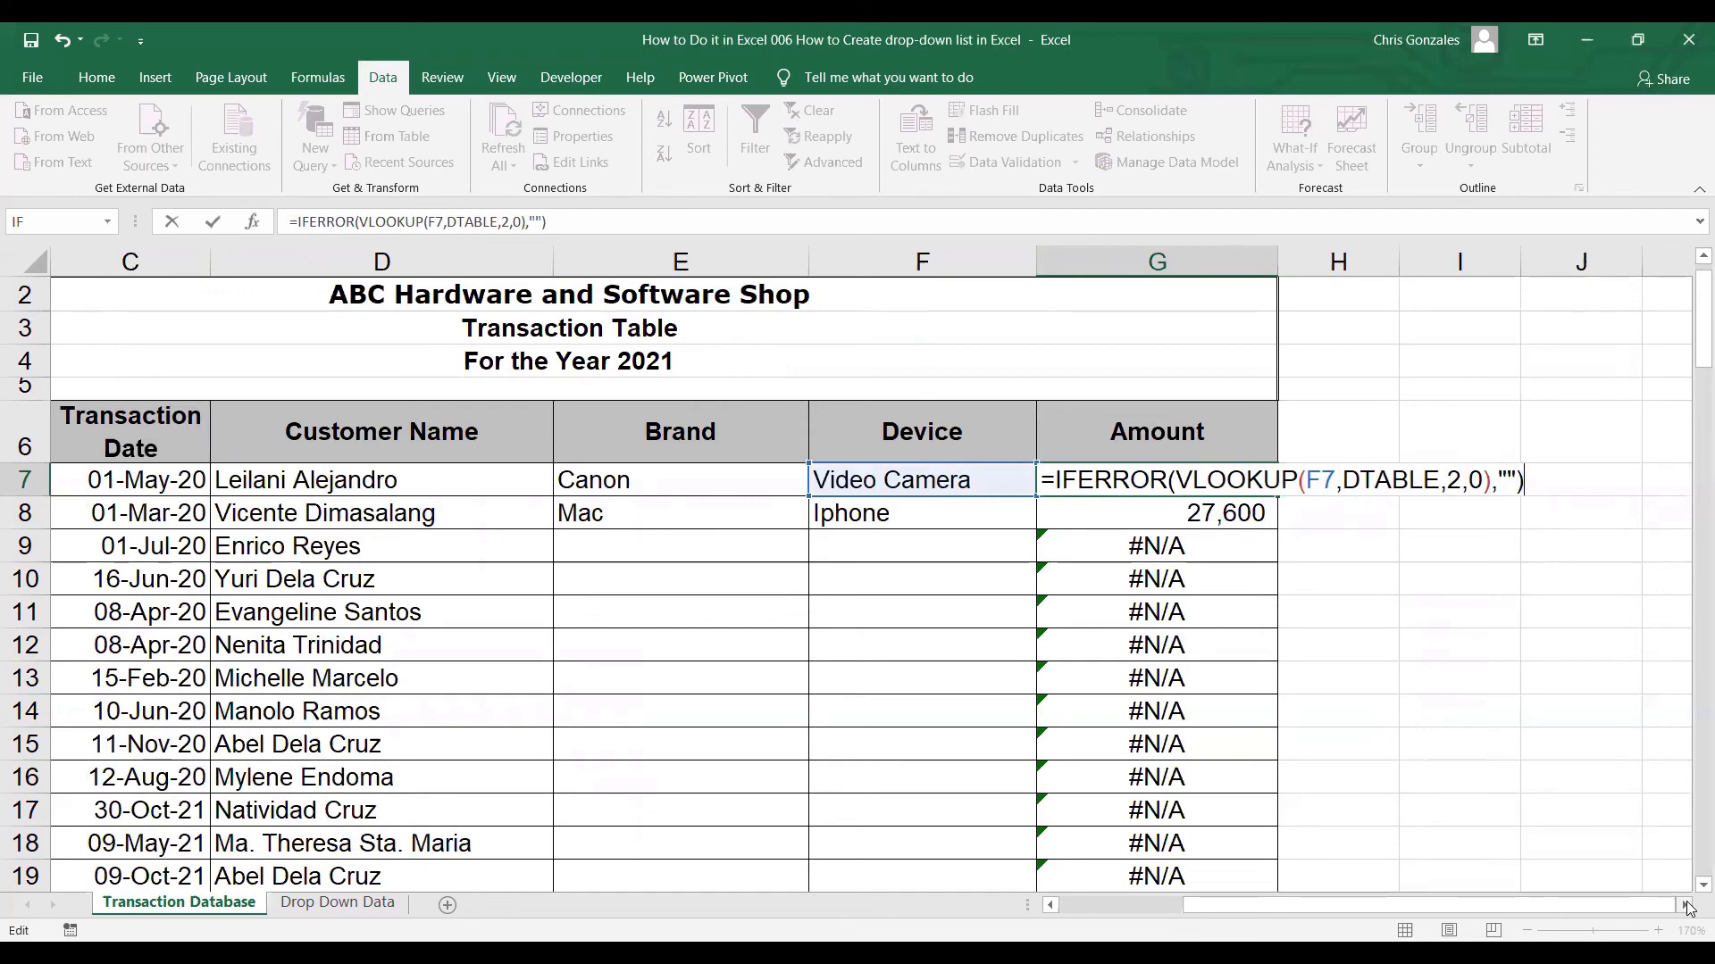
key(Return)
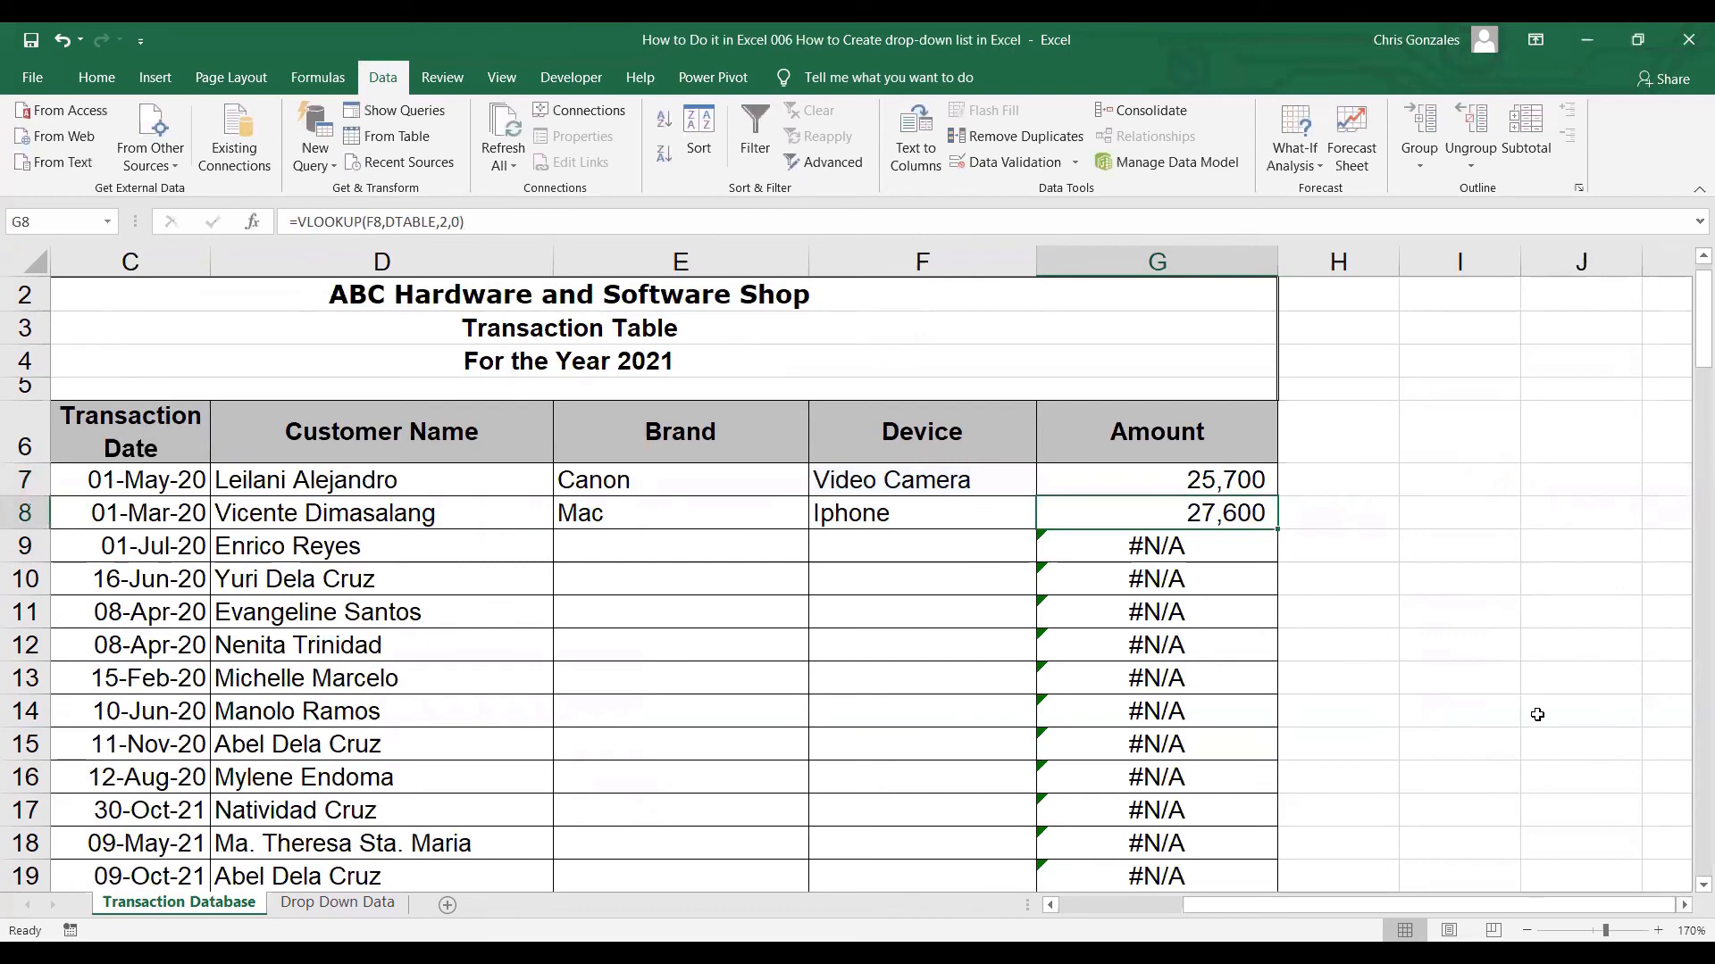
Fill the IFERROR formula from G7 down to G26 and select G8 to check it
click(1190, 473)
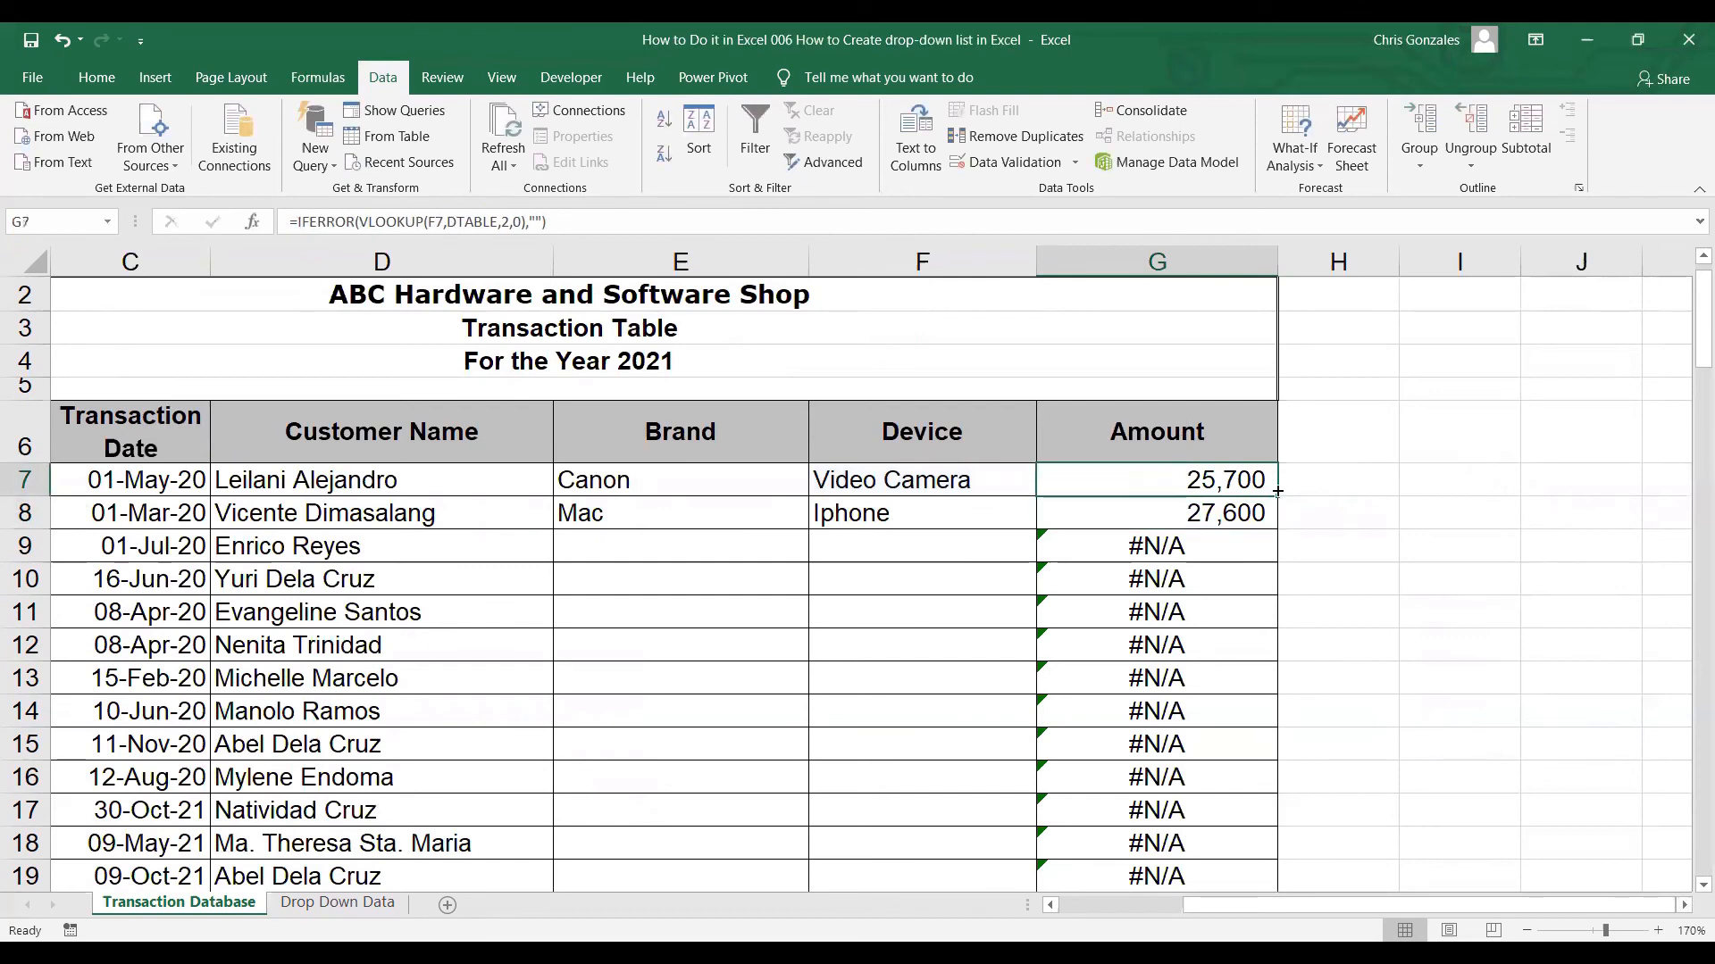
mouse_move(1277, 490)
mouse_down()
mouse_move(1233, 870)
mouse_move(1220, 830)
mouse_up()
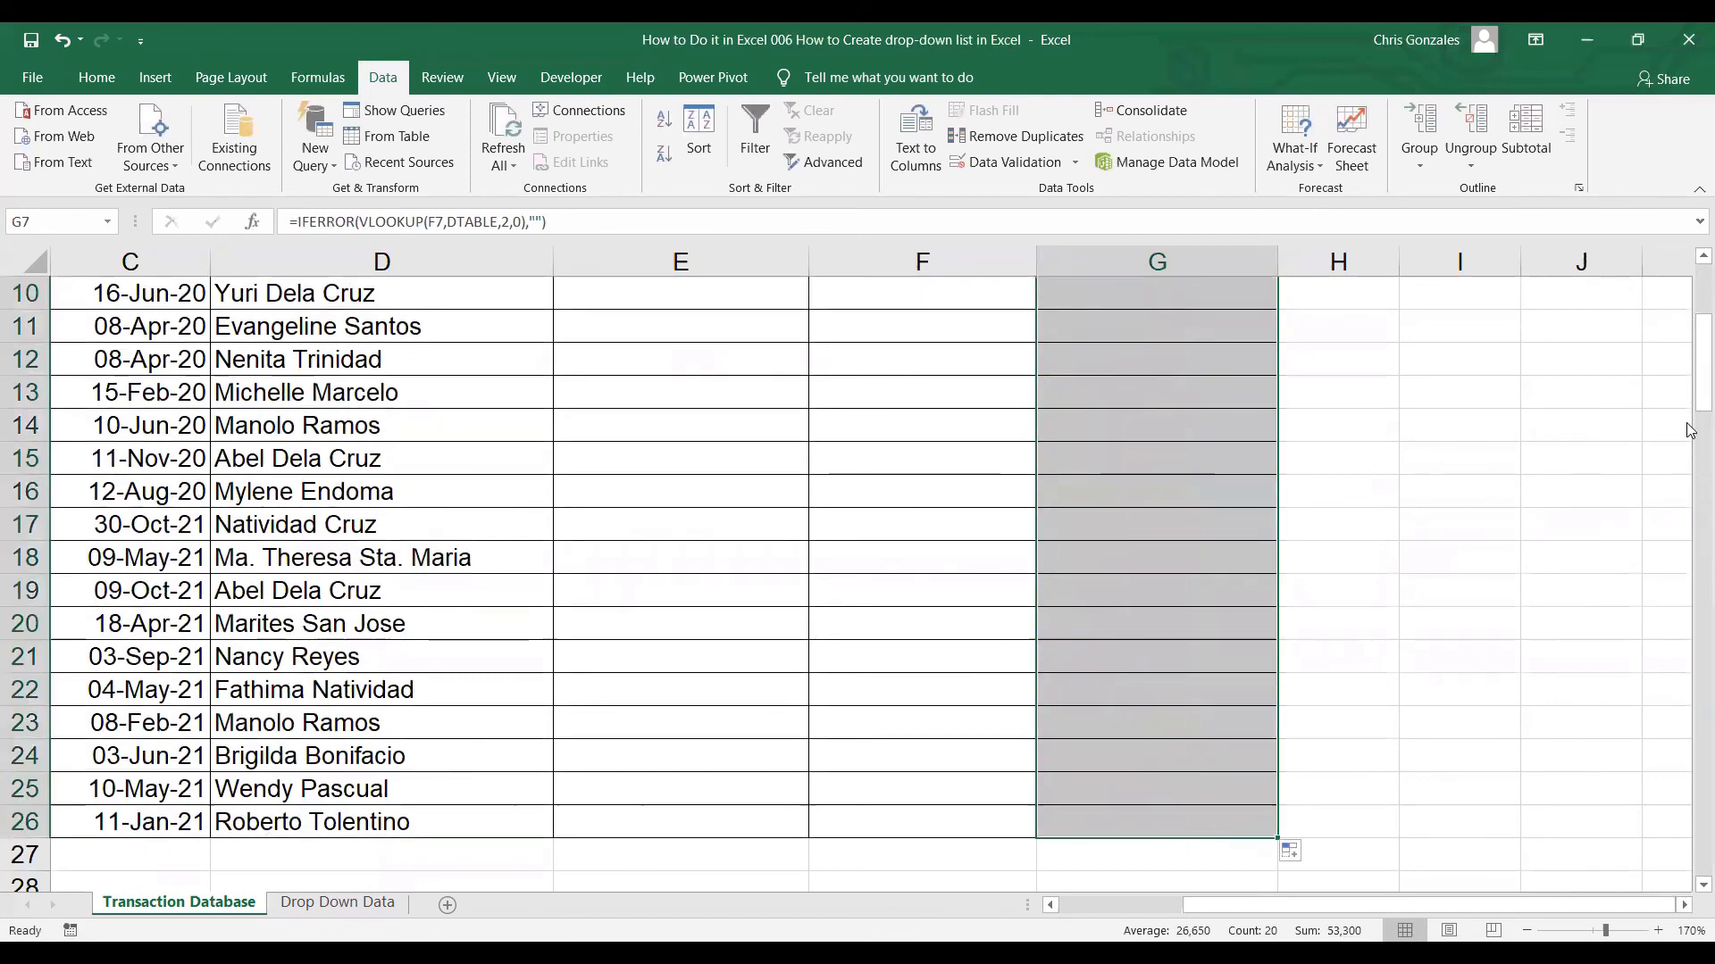
drag(1697, 403, 1698, 368)
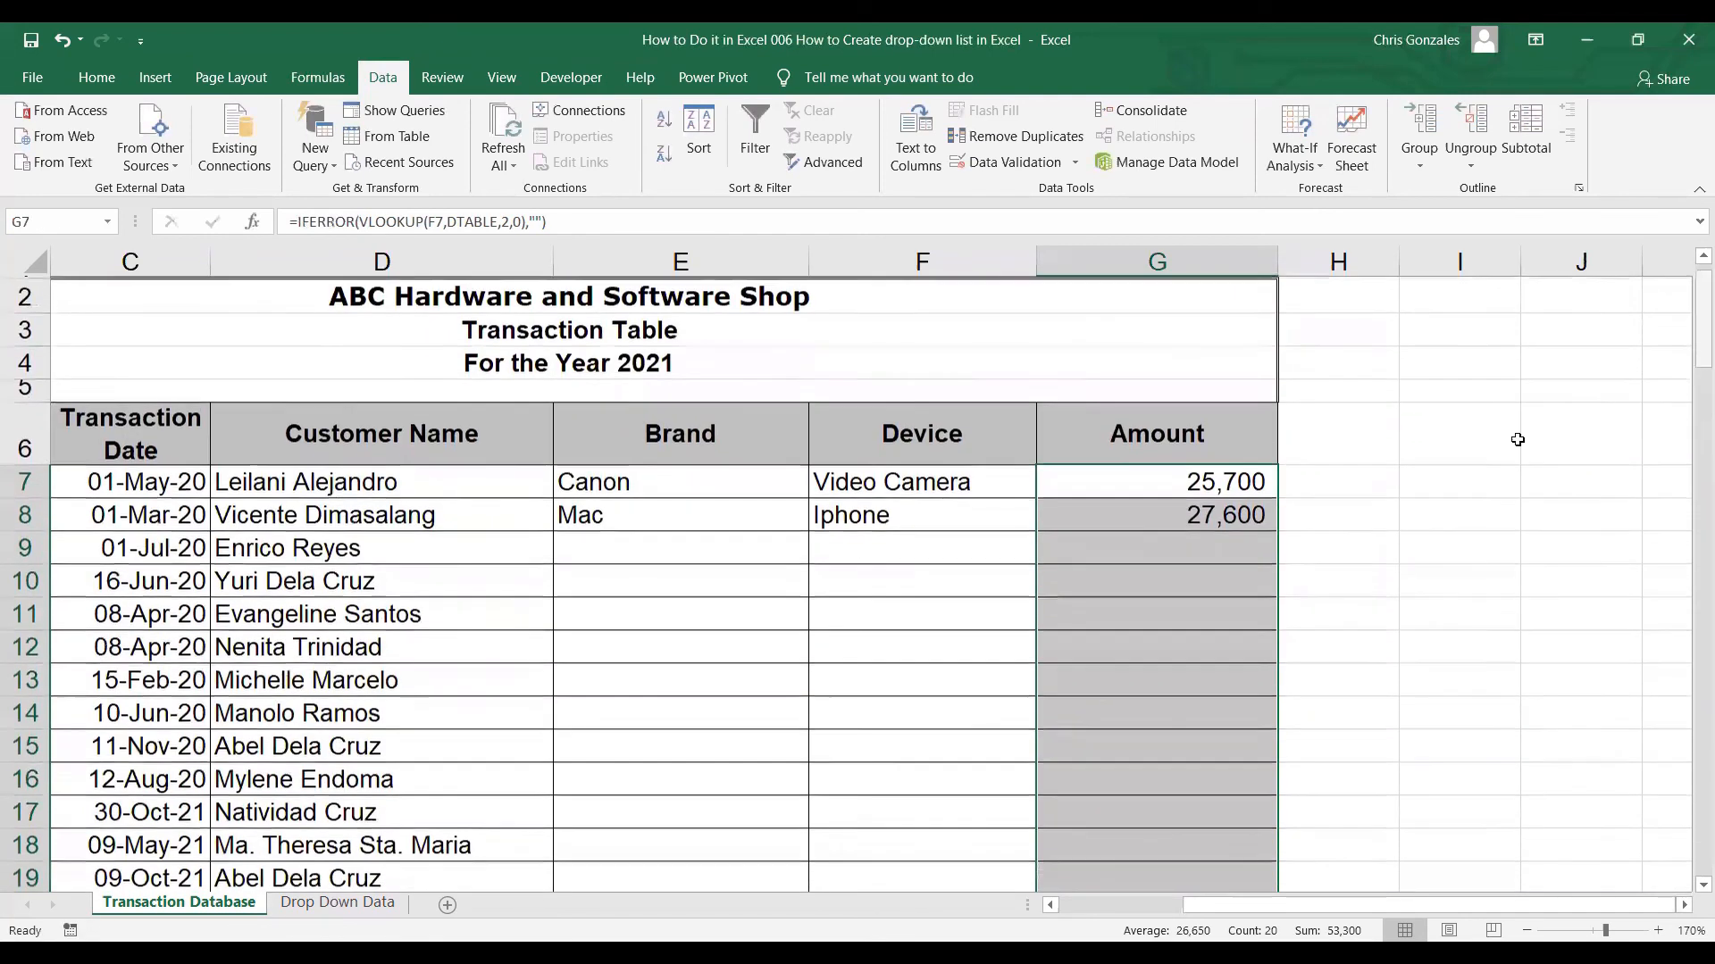
click(1145, 514)
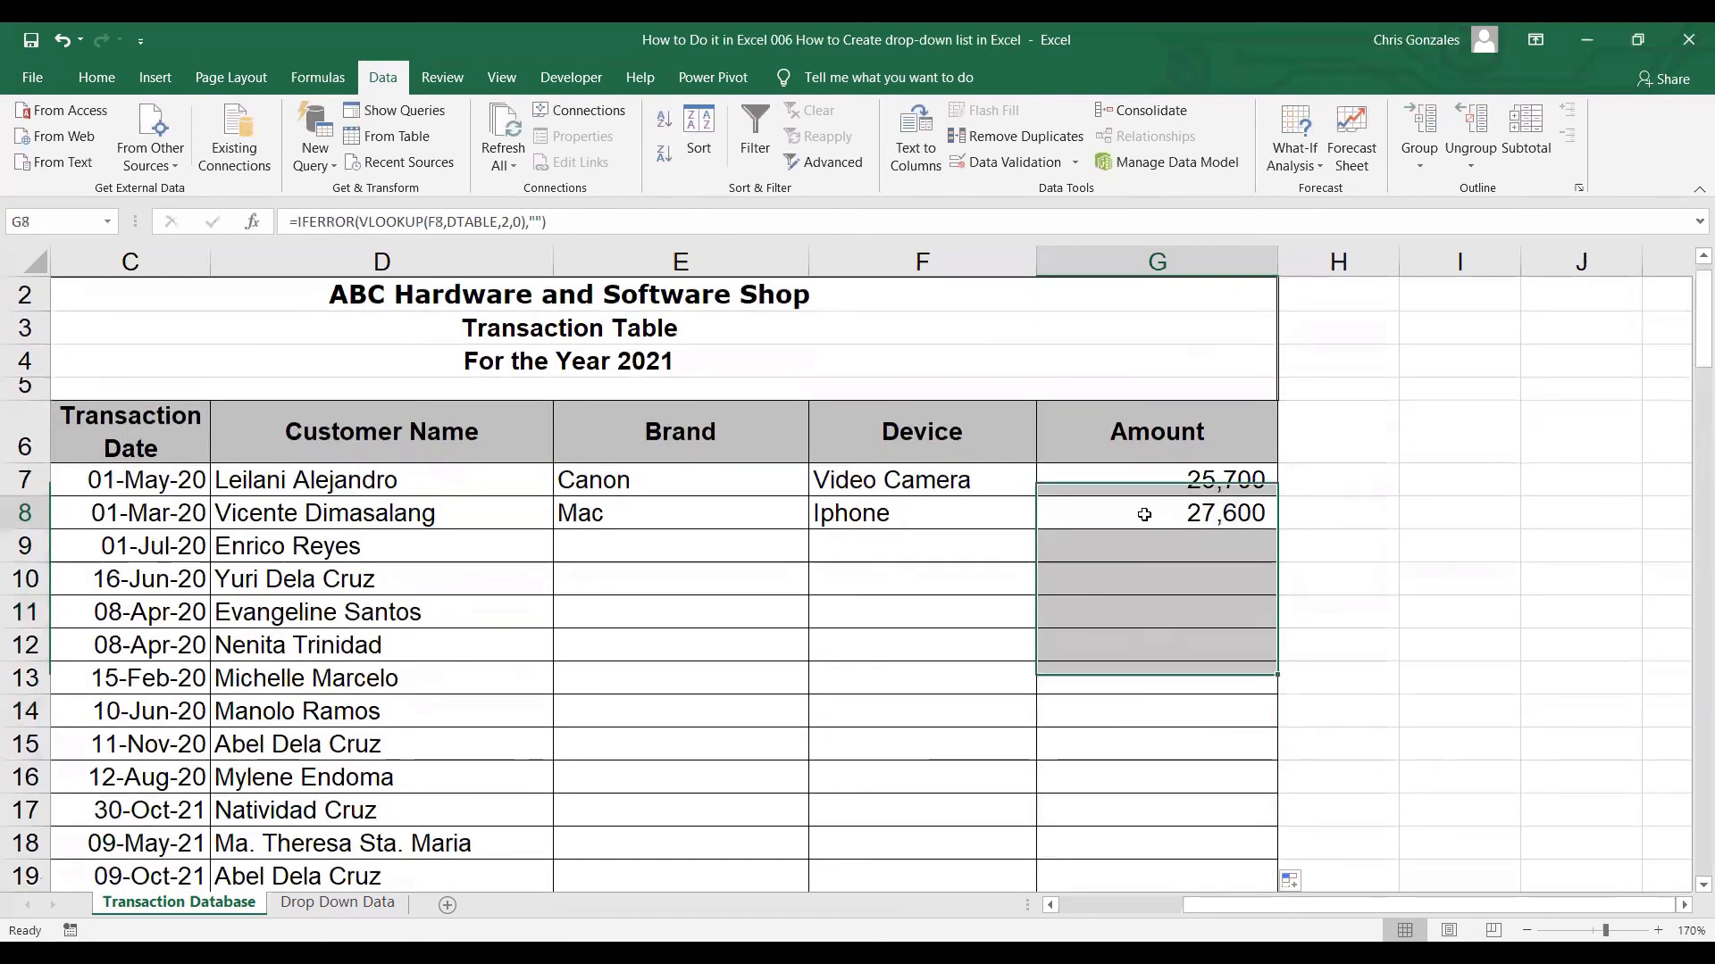
Review the data validation settings of Brand cell E7, including the option for clearing them, and close them without changes
click(675, 476)
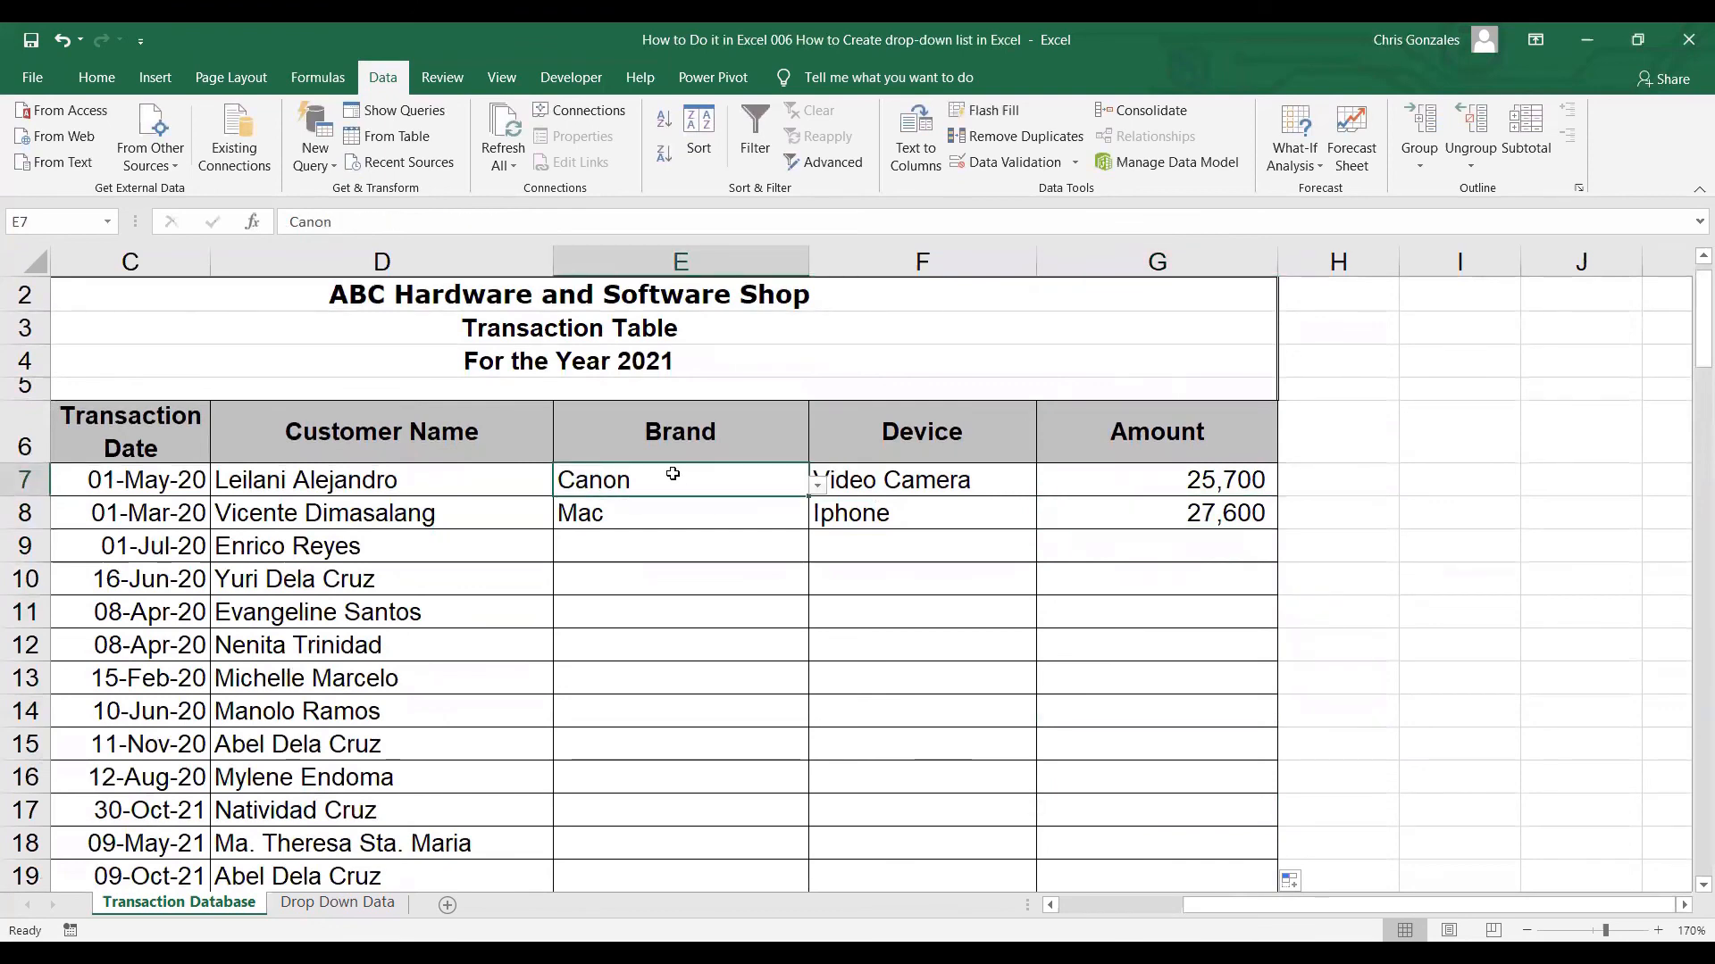
click(978, 164)
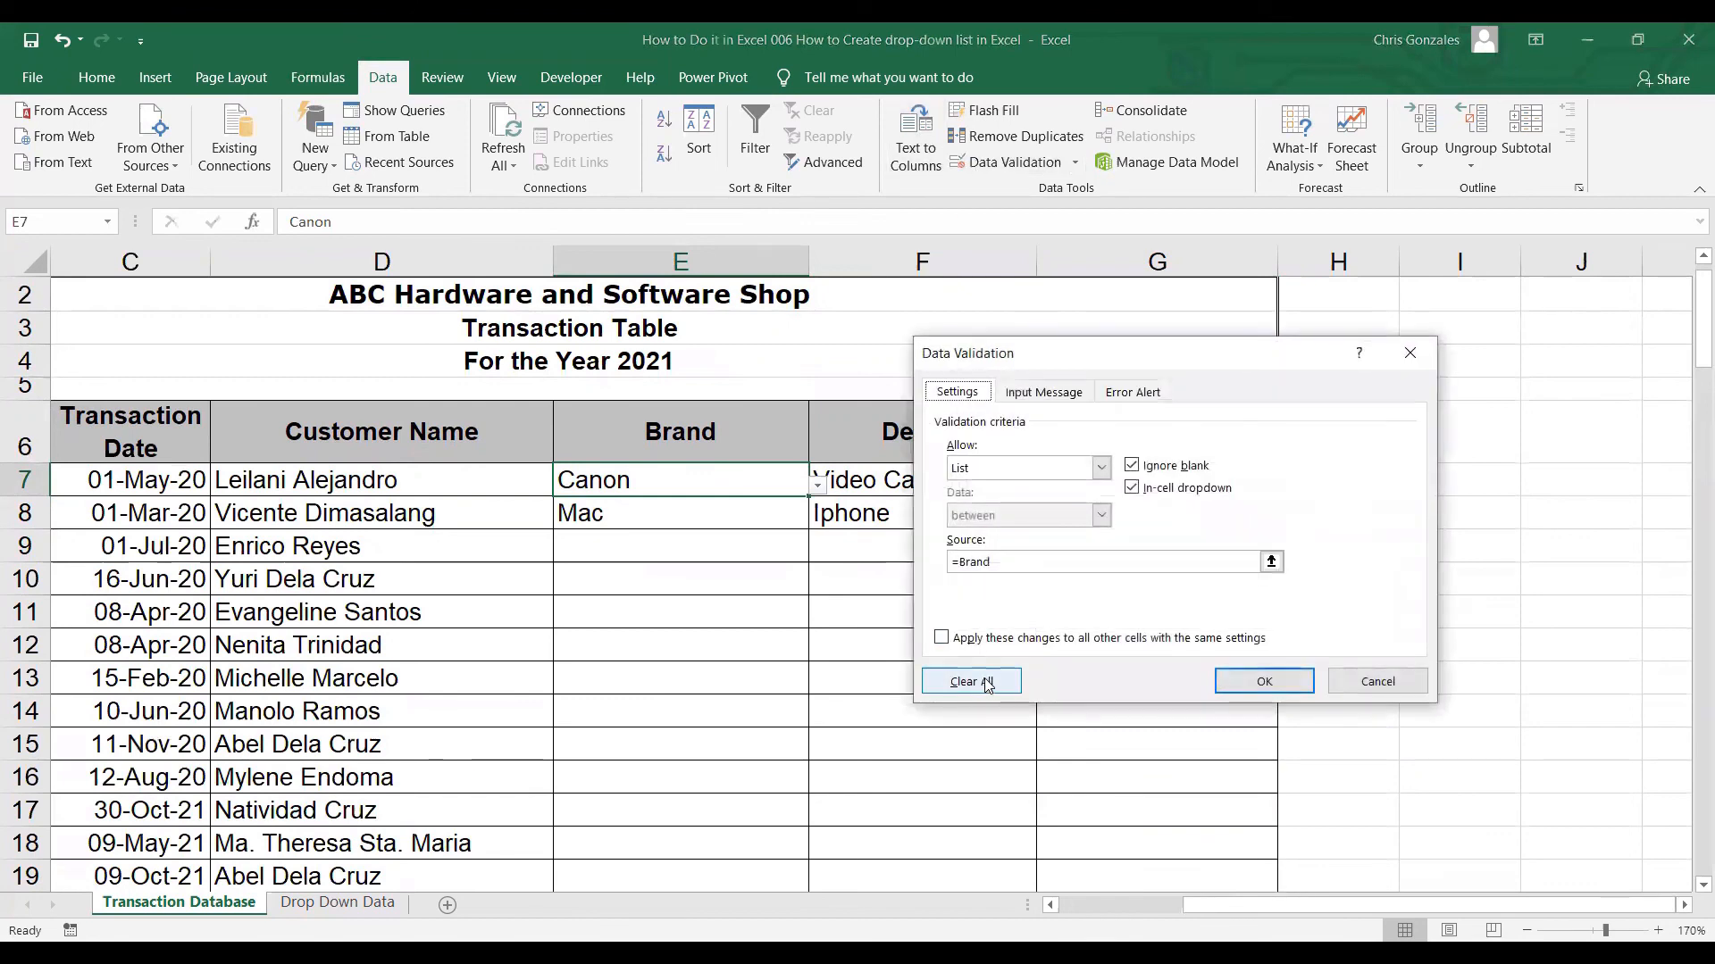
click(1354, 682)
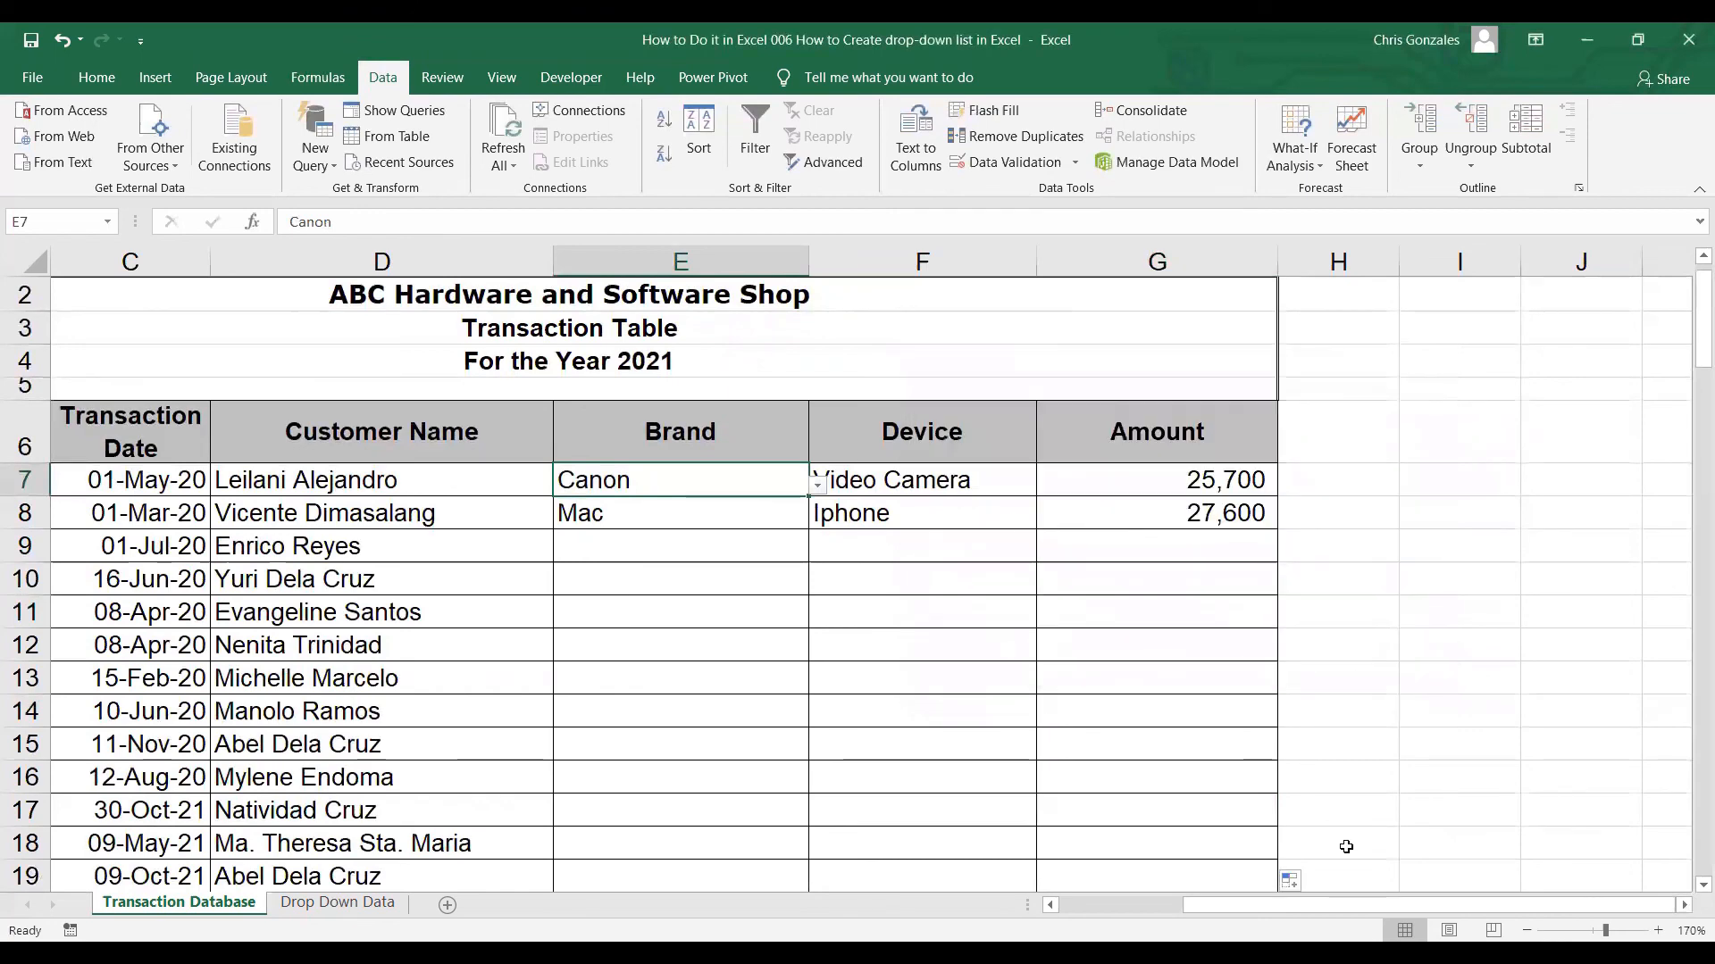
Zoom the worksheet out to 110% to view the whole transaction table
click(1527, 930)
click(1527, 931)
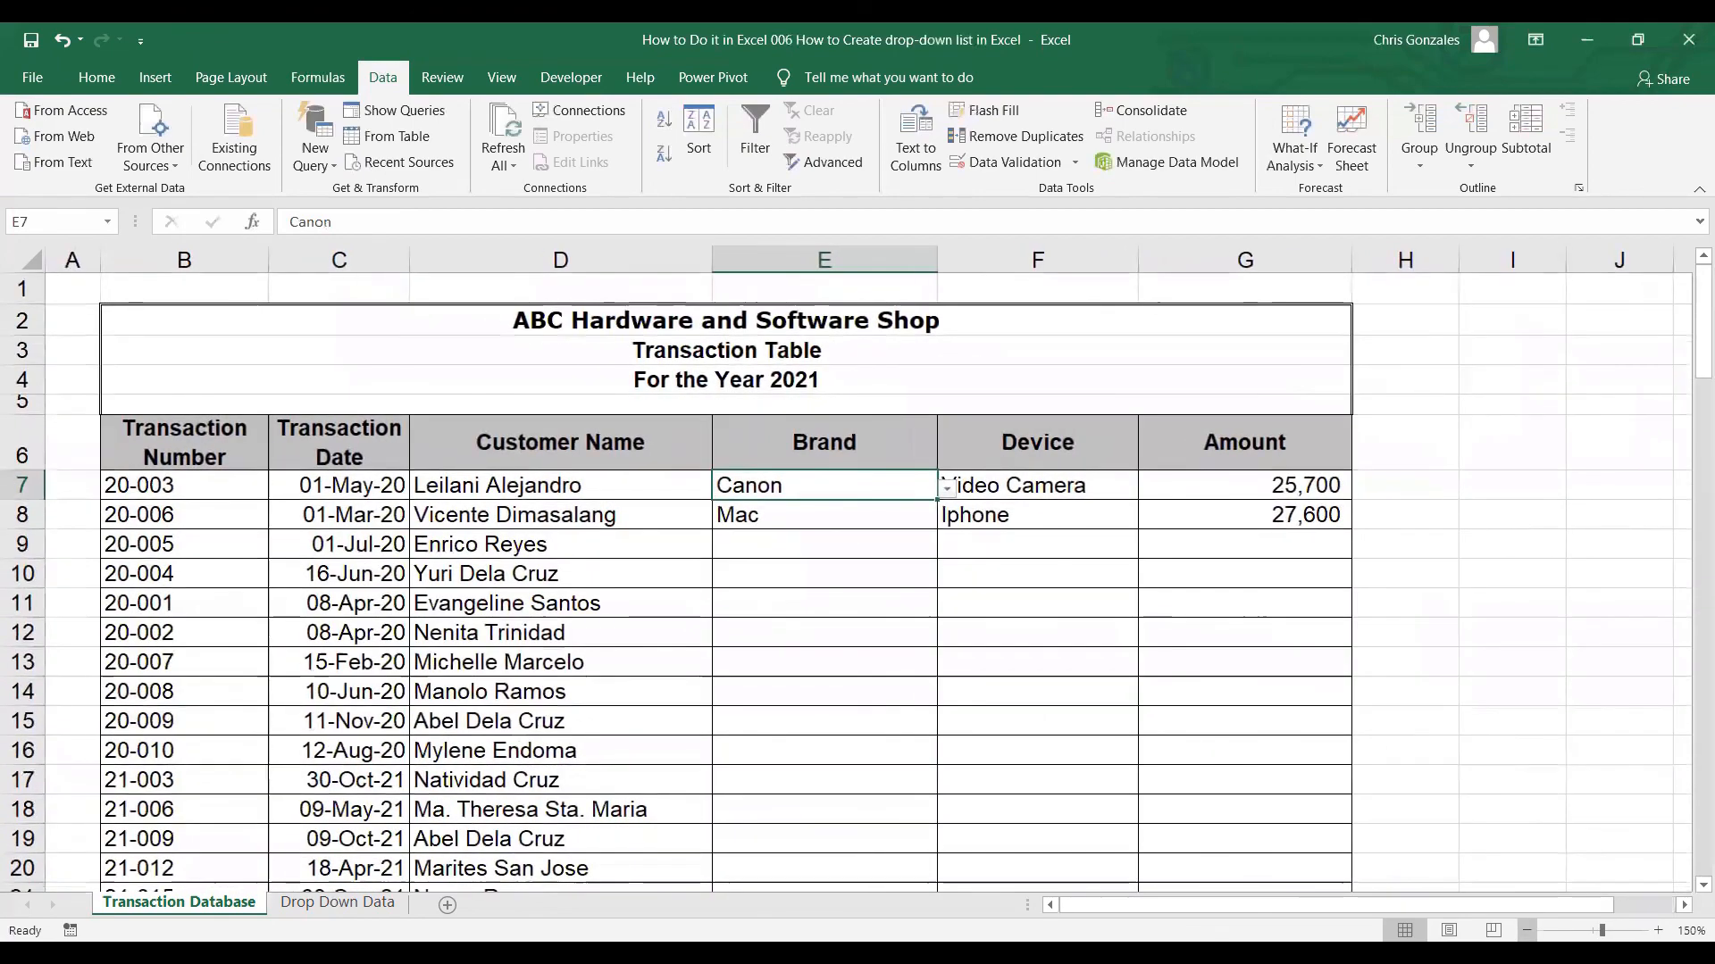
click(1527, 931)
click(1527, 930)
click(1527, 930)
click(1527, 930)
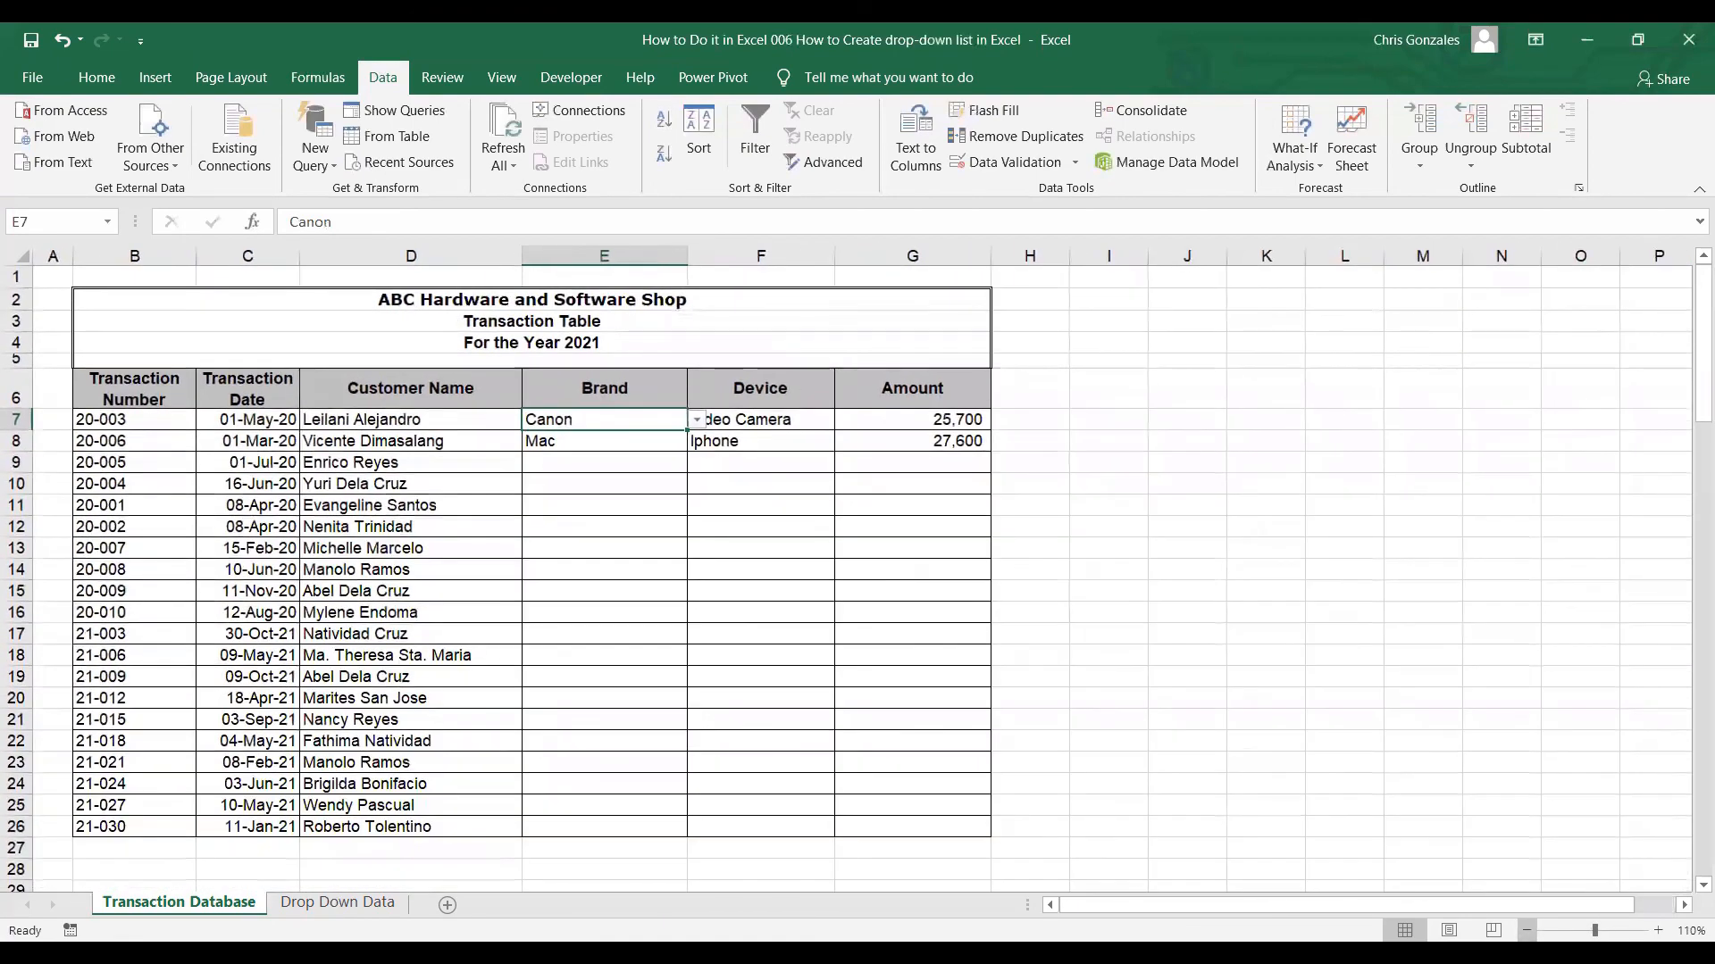
click(156, 404)
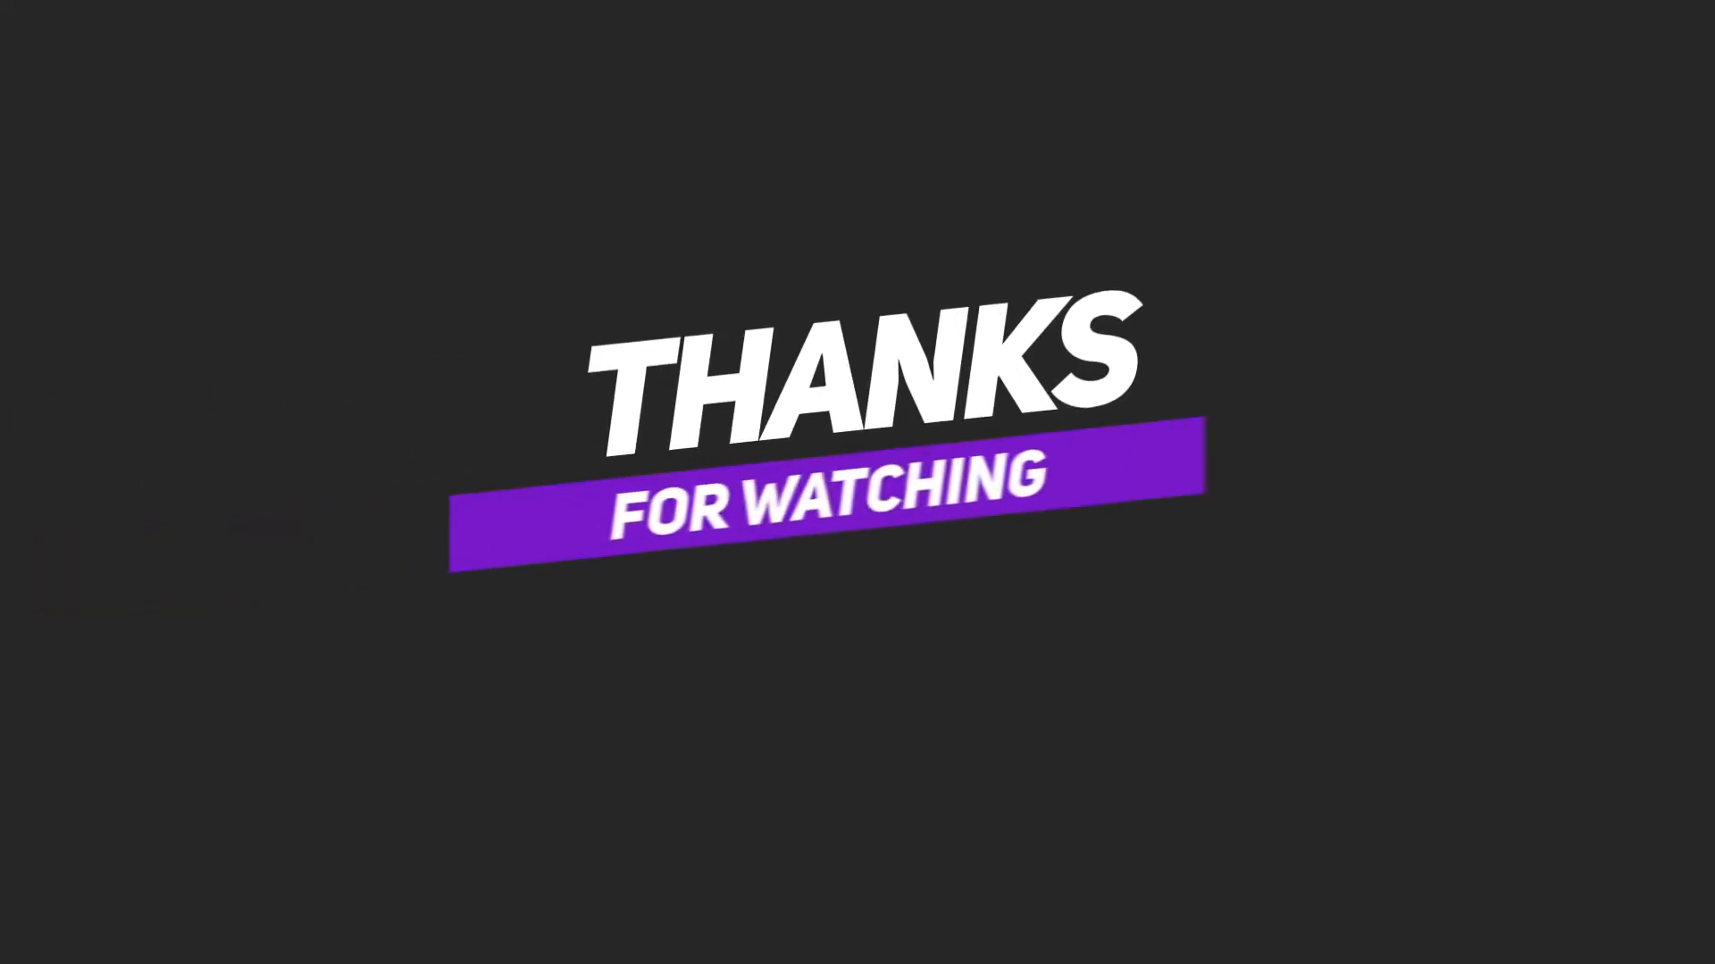